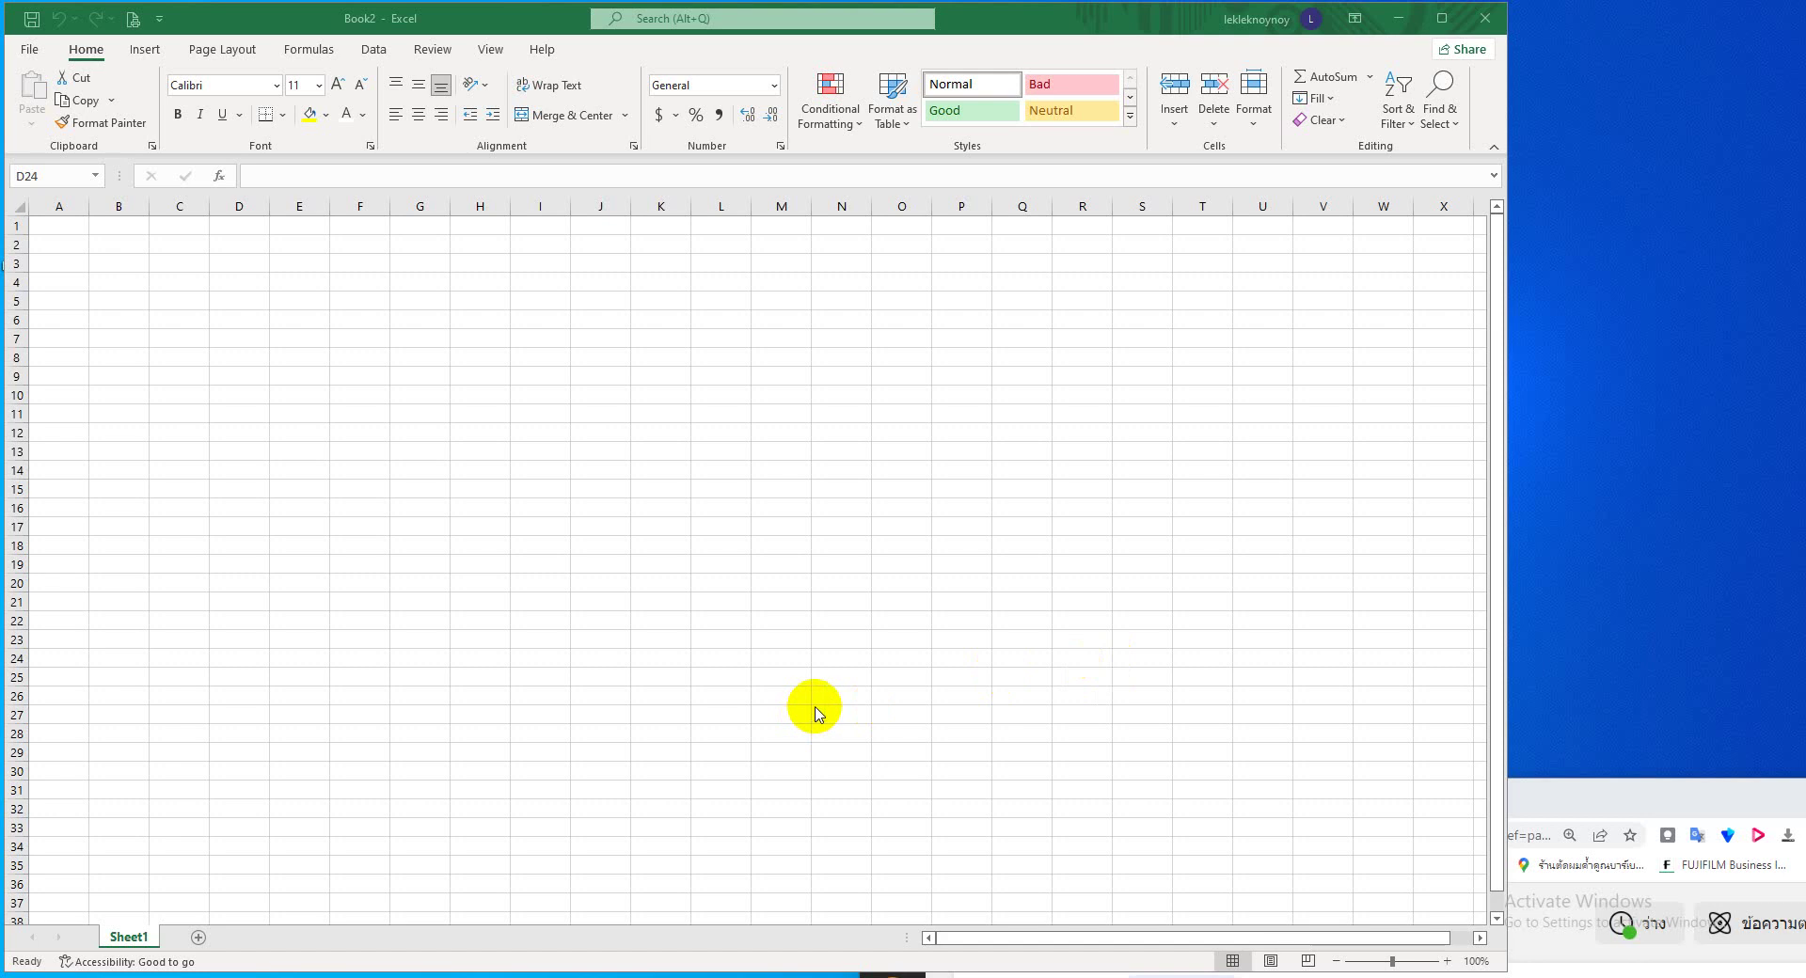
- Insert a new Macro1 macro sheet before Sheet1 with Ctrl+F11
key(ctrl+F11)
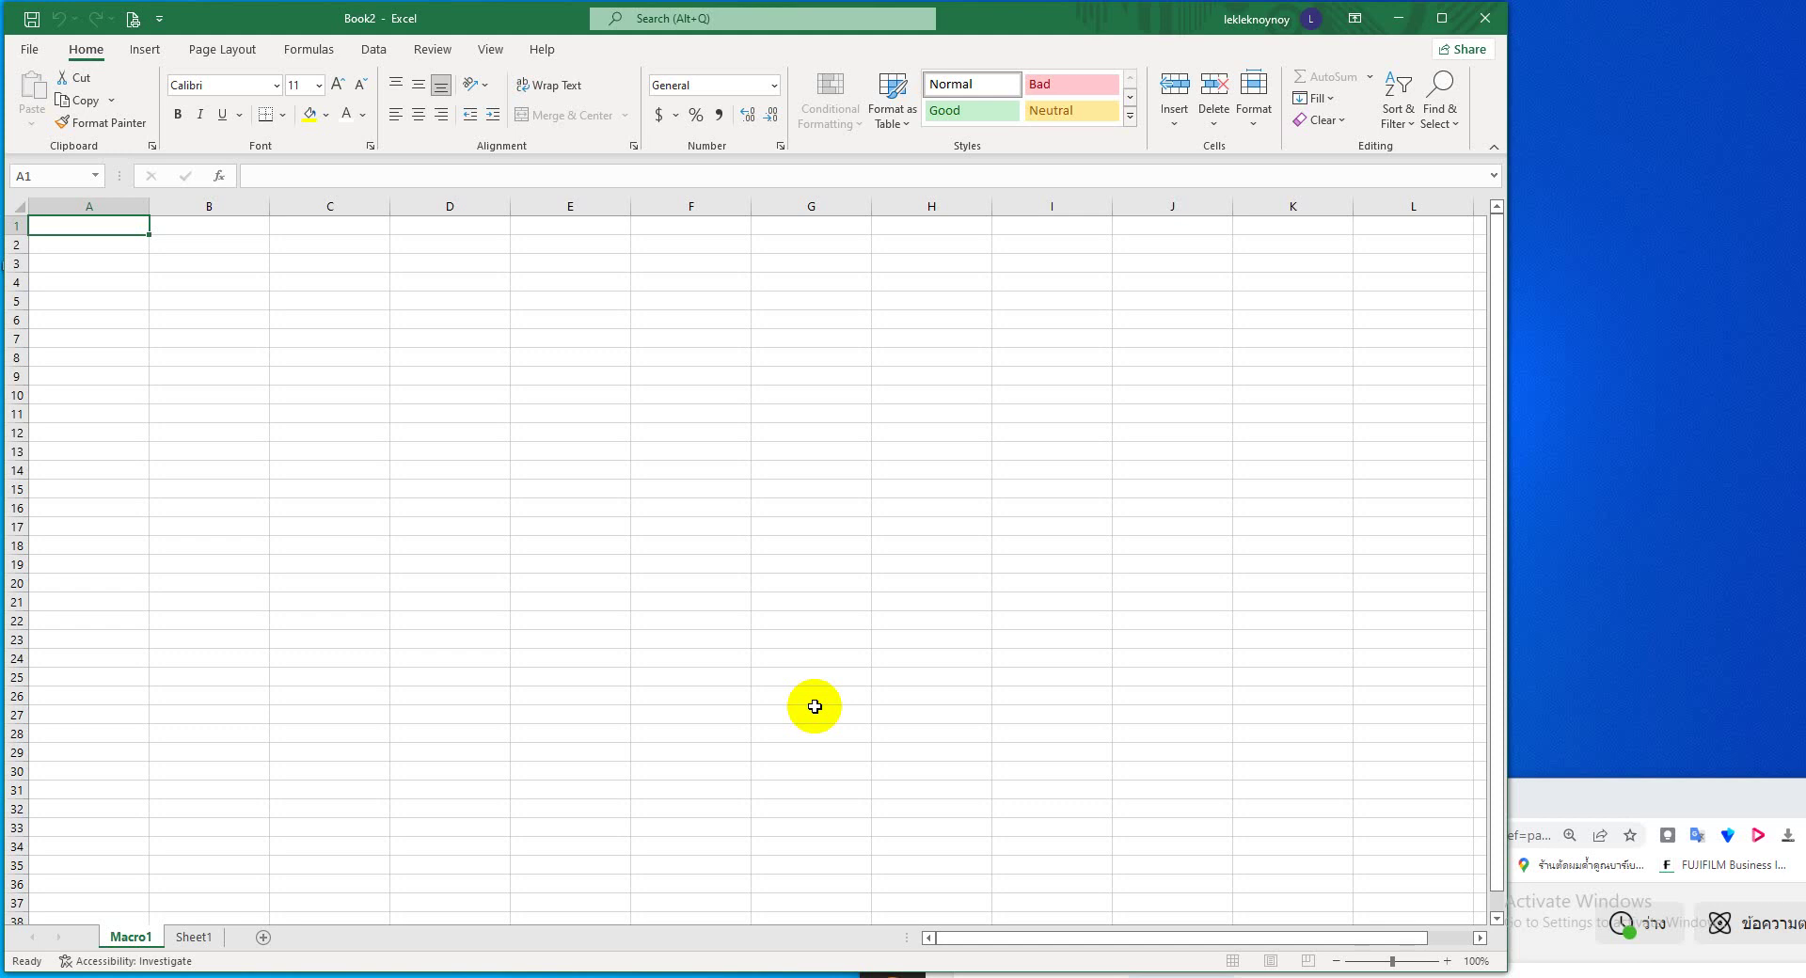
- Close the Meta Business Suite browser tab and bring the Excel workbook back in front
click(1115, 583)
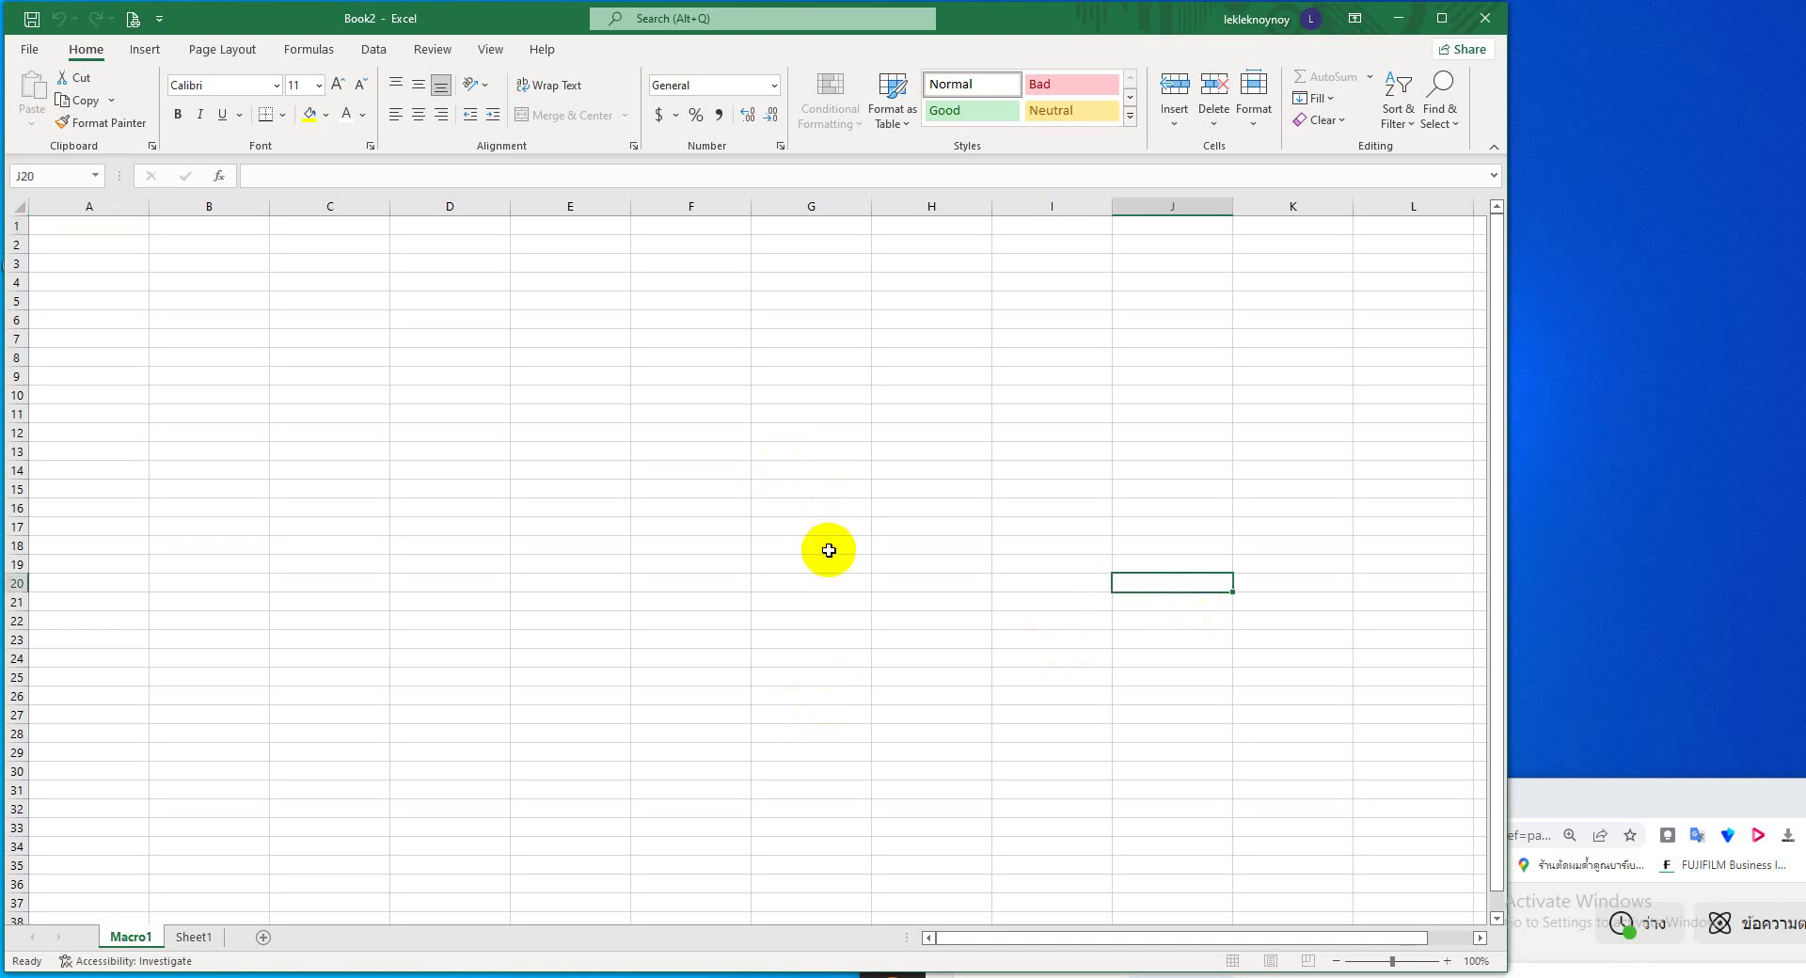
click(1598, 788)
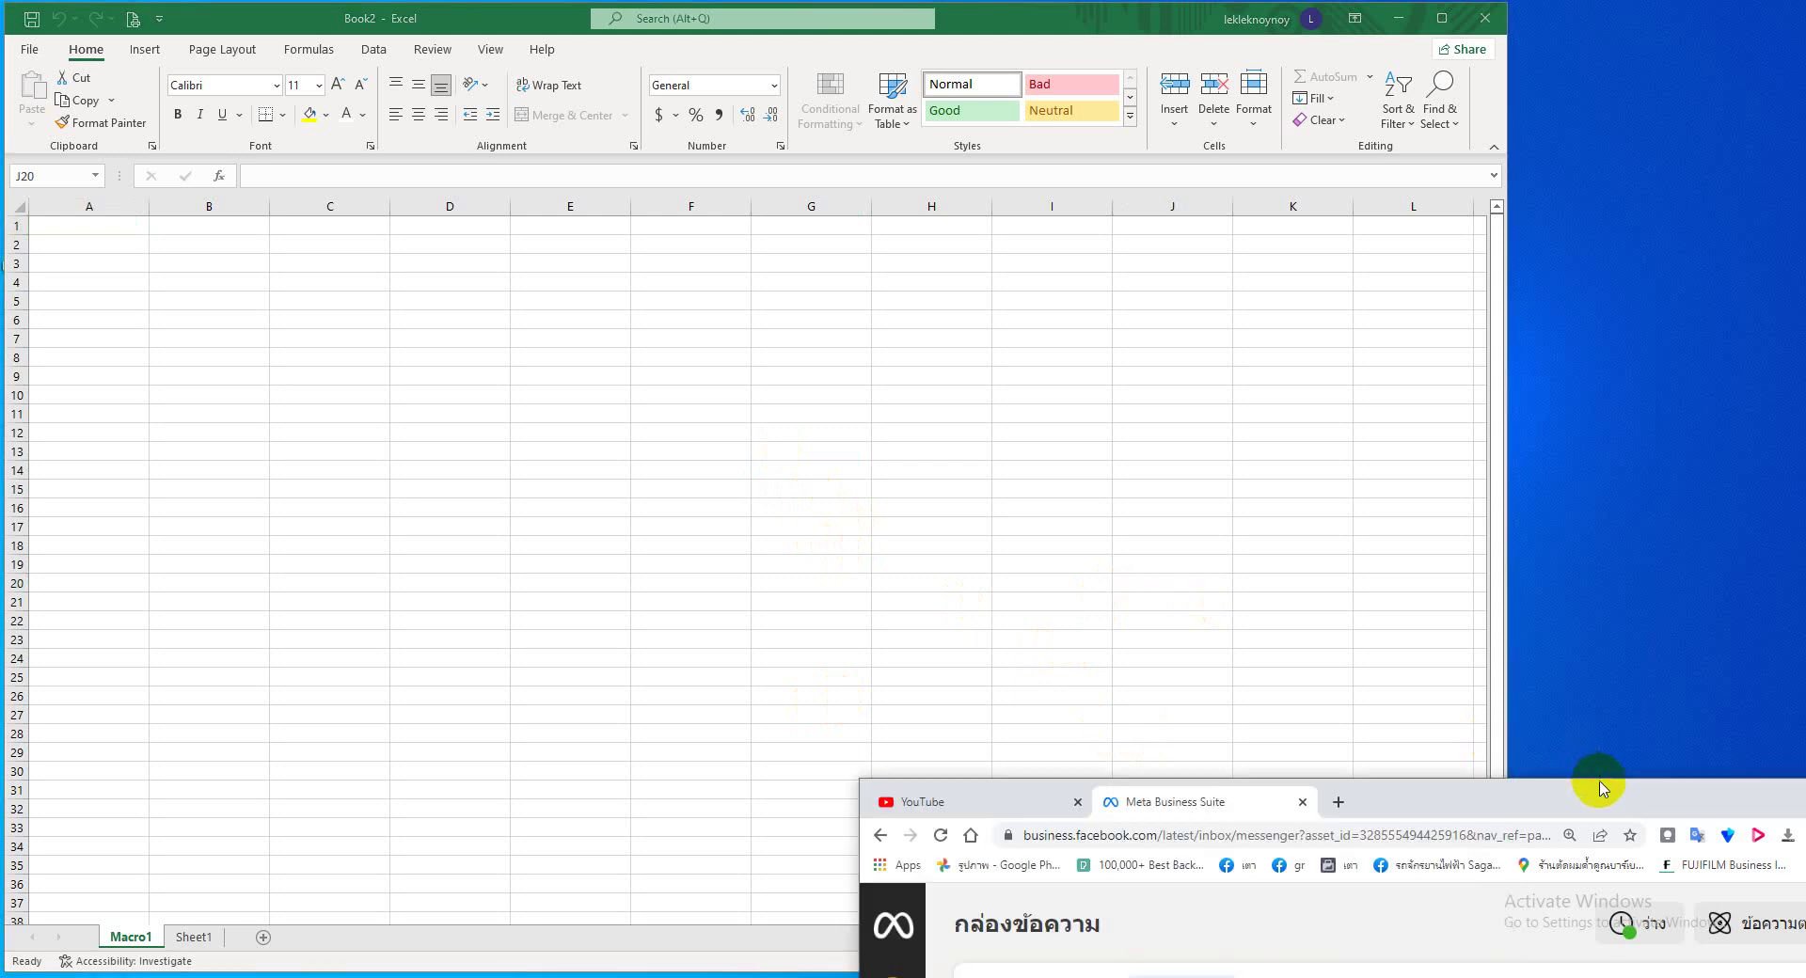
click(1303, 802)
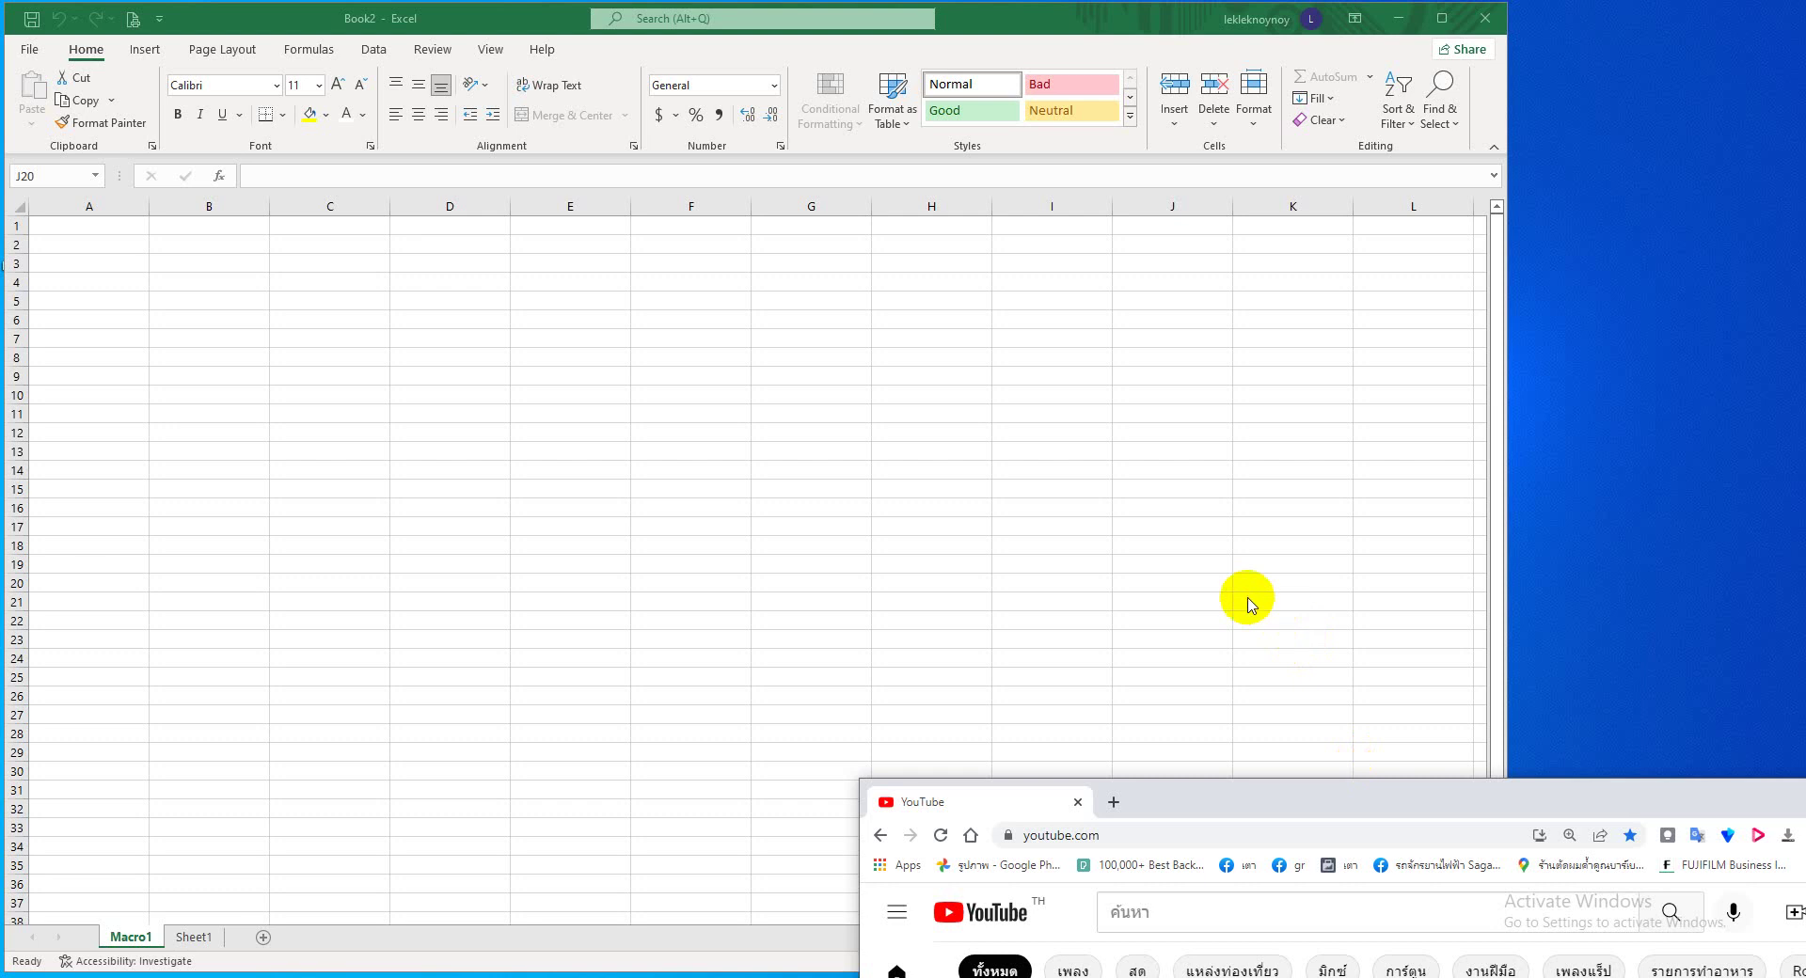
click(1329, 519)
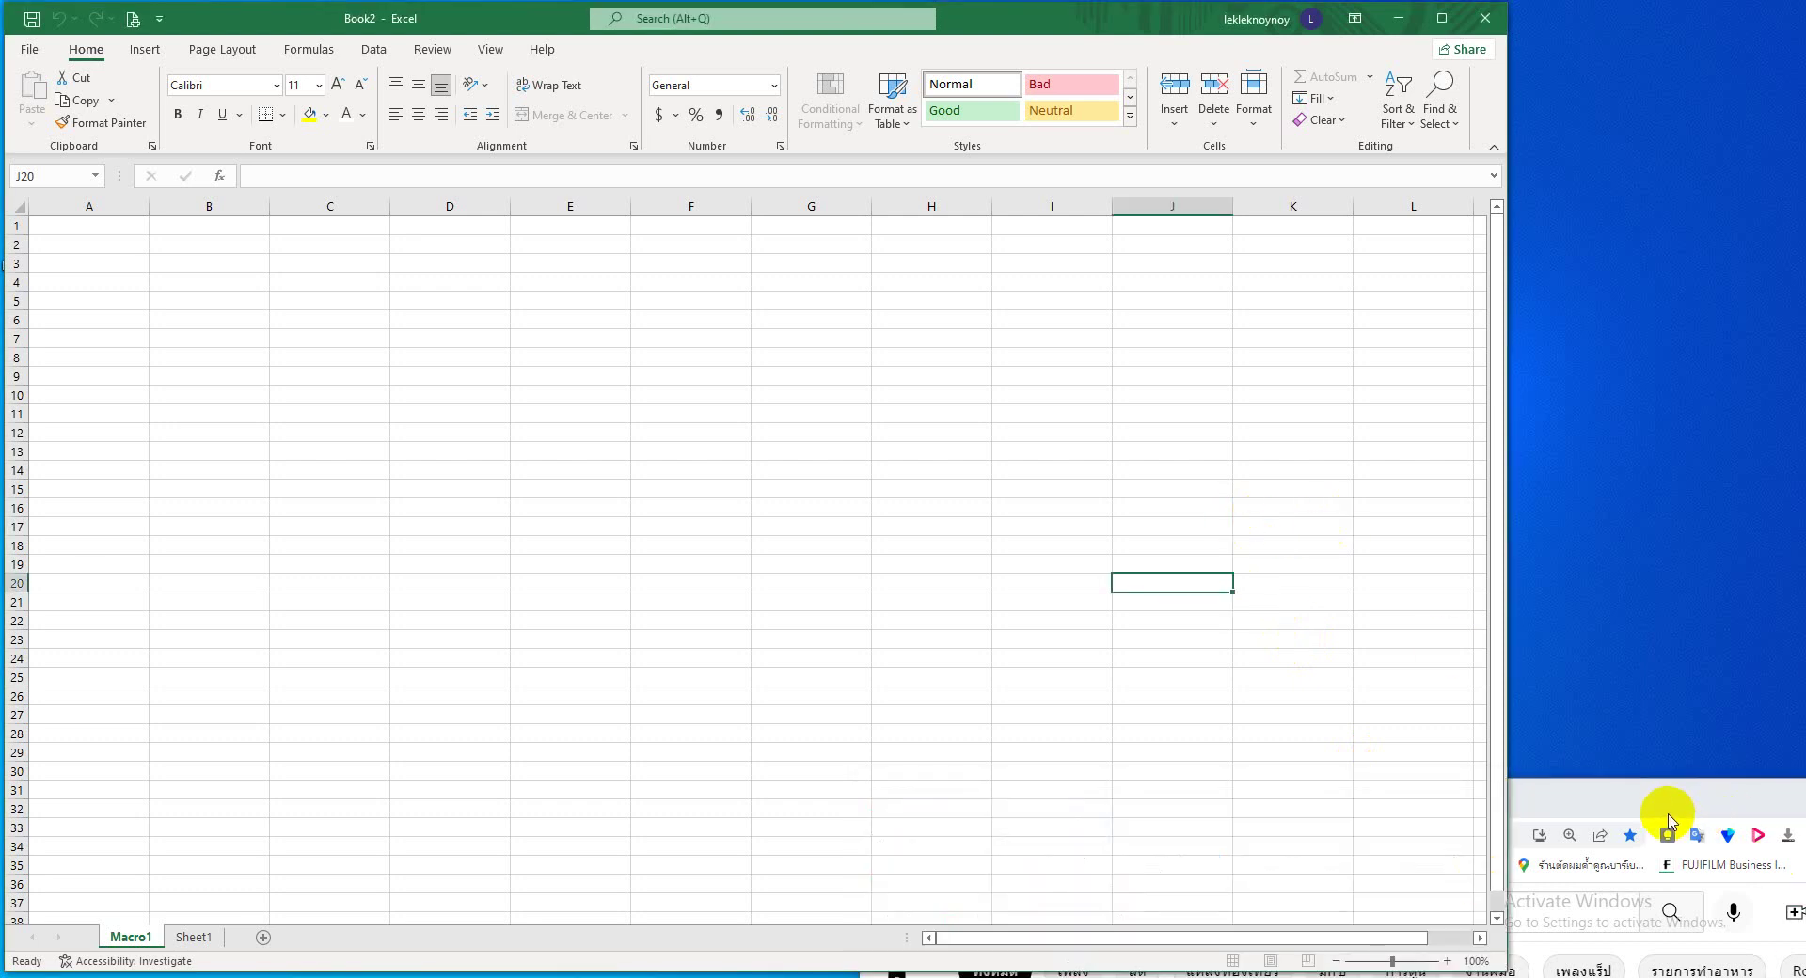
mouse_move(1667, 820)
mouse_down()
mouse_move(1798, 797)
mouse_move(1659, 955)
mouse_up()
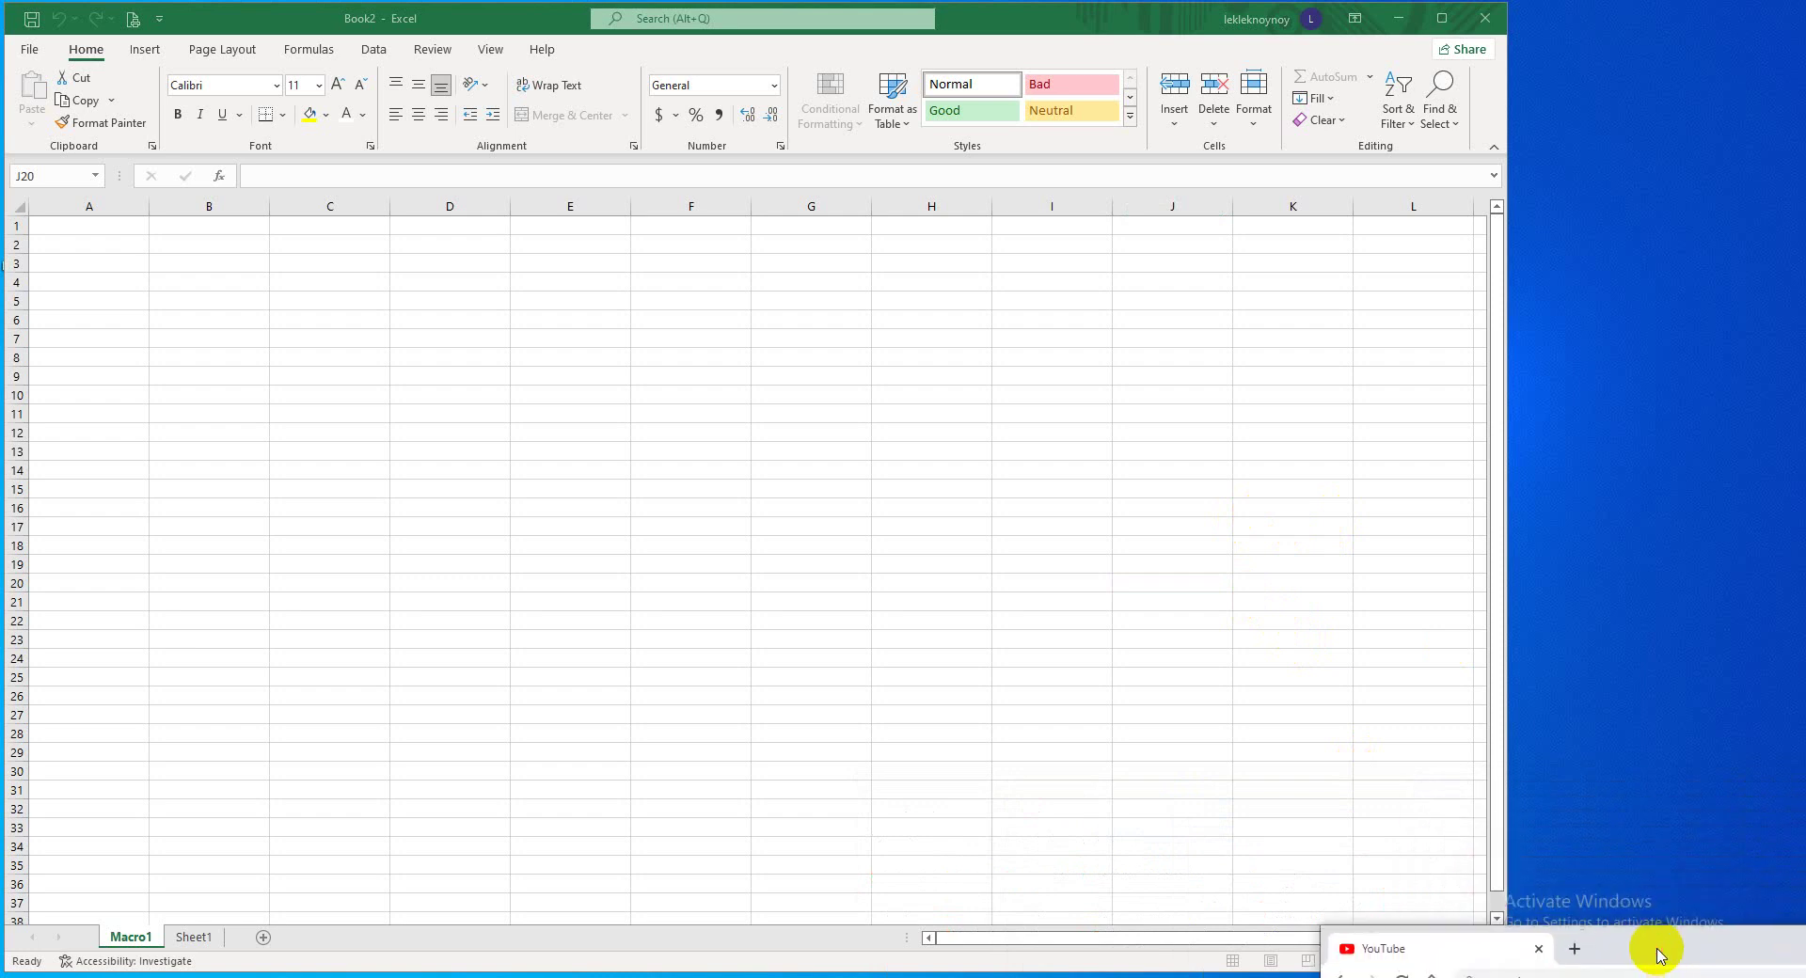
click(1091, 816)
- Select cells around the sheet, then maximize the Excel window and select J18
click(1114, 861)
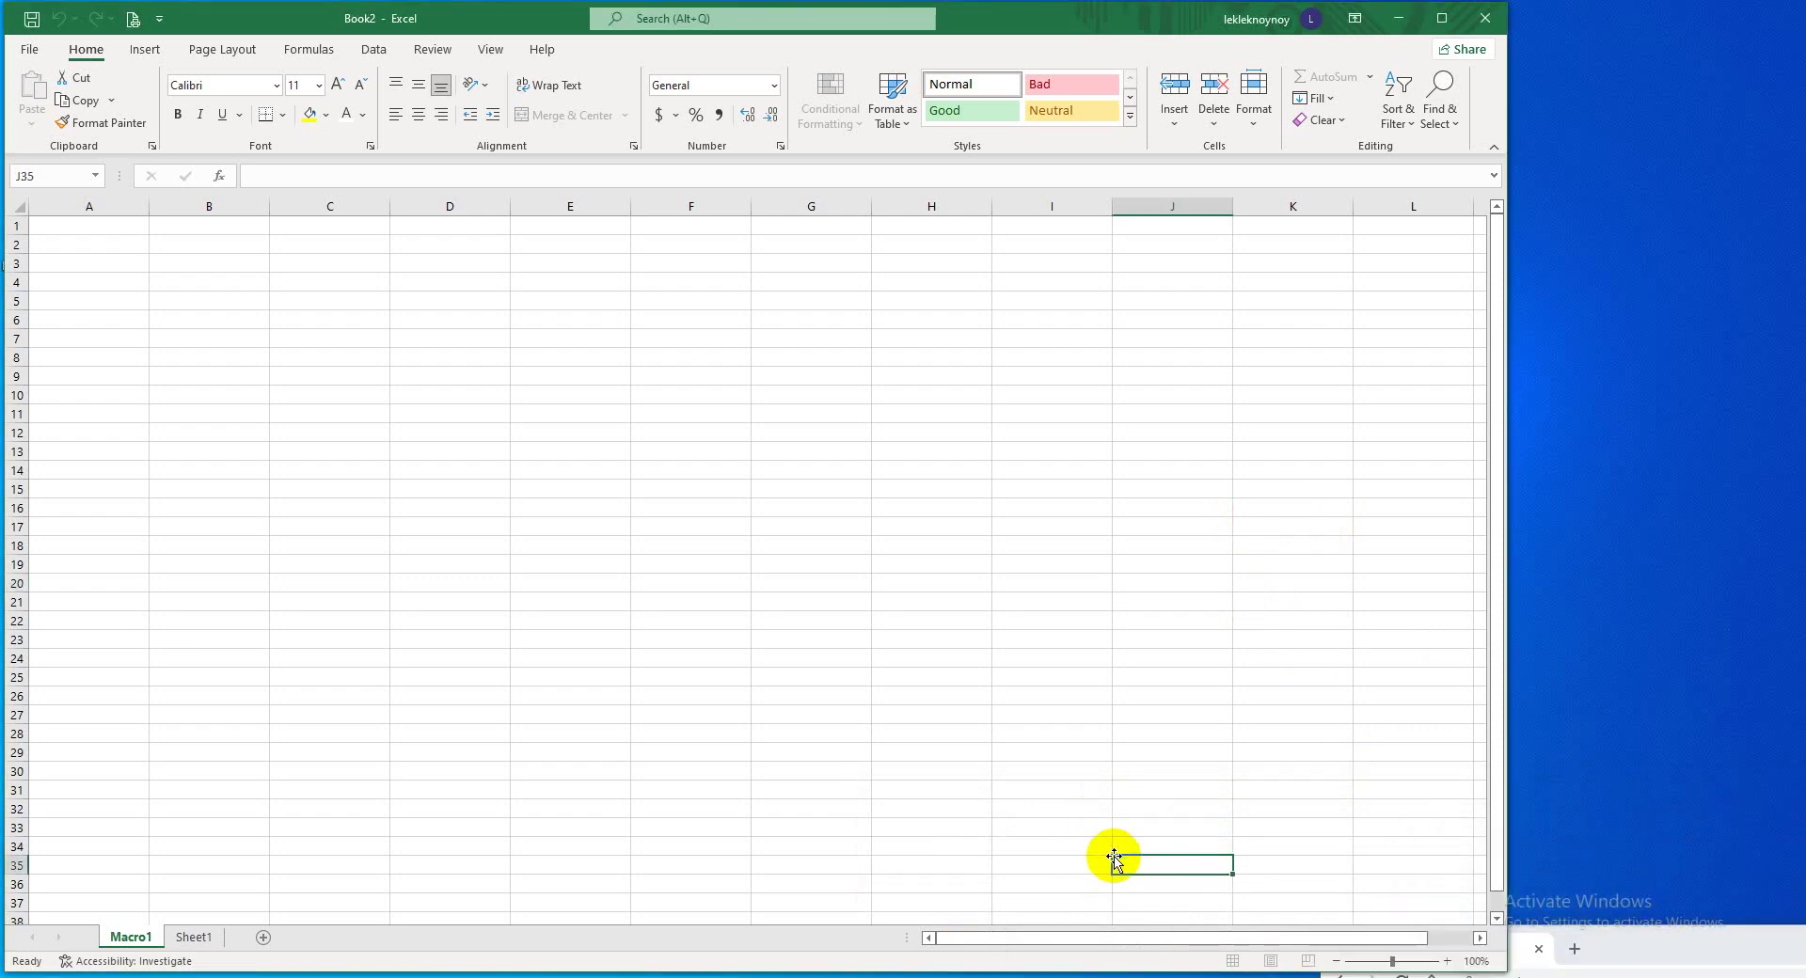
click(889, 694)
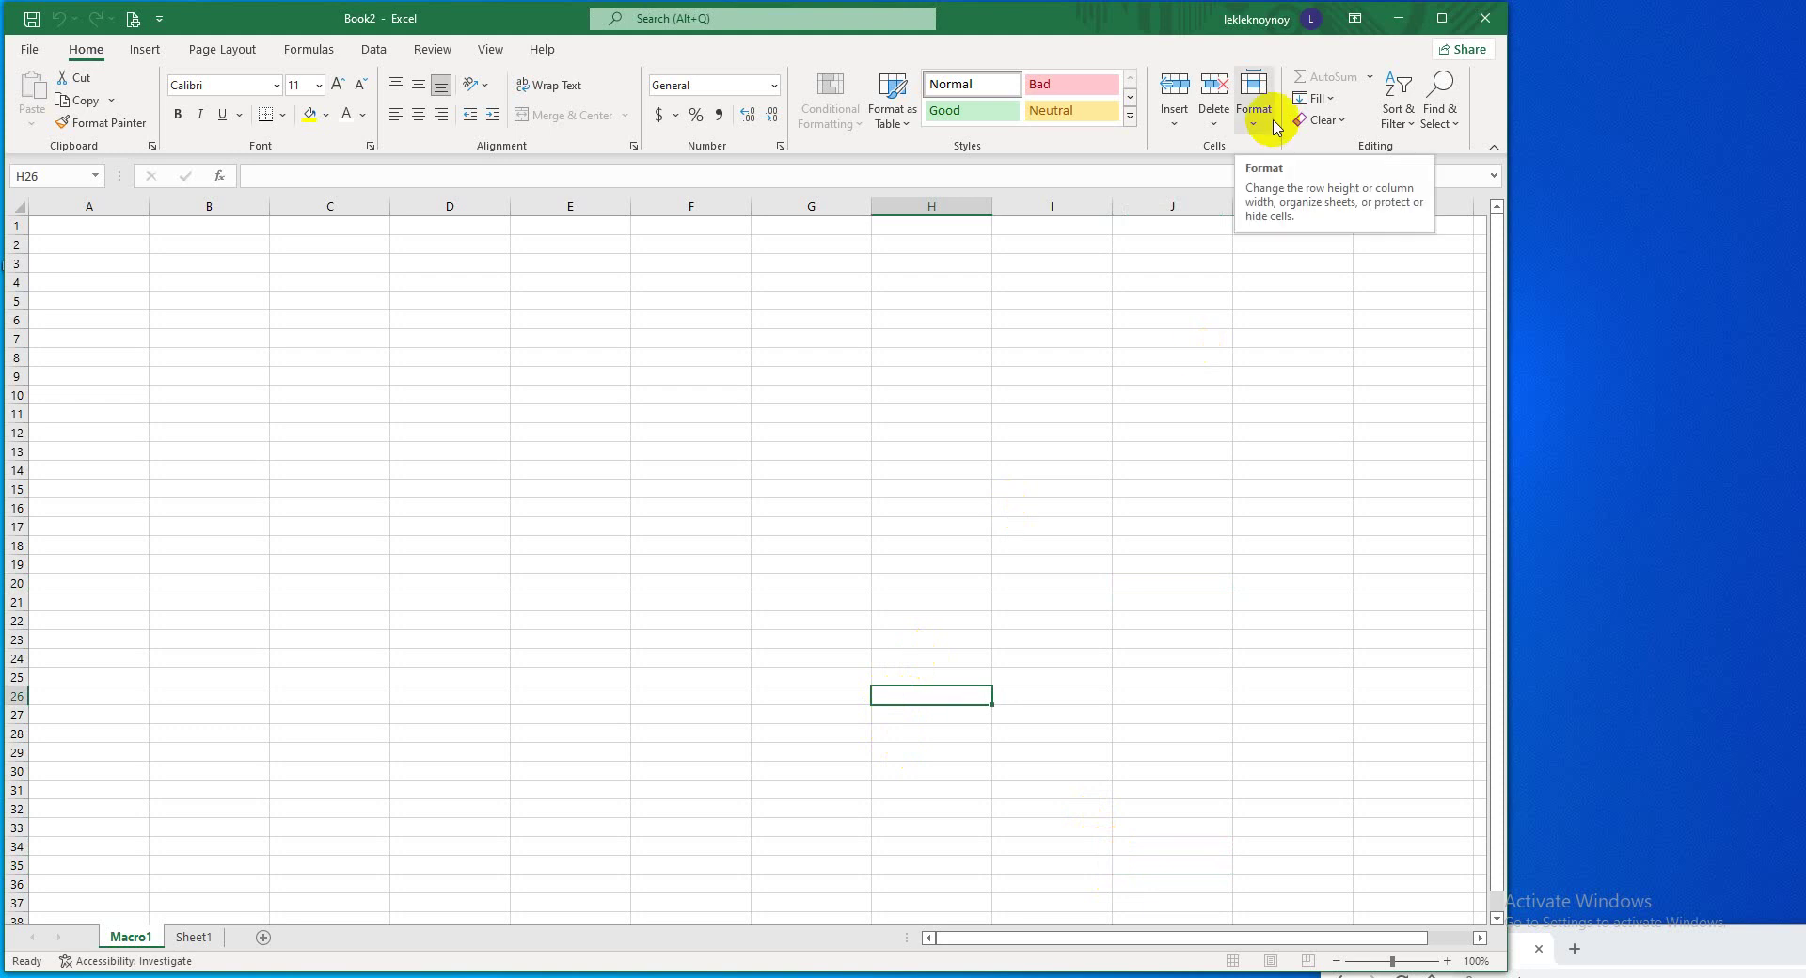
click(810, 577)
click(605, 314)
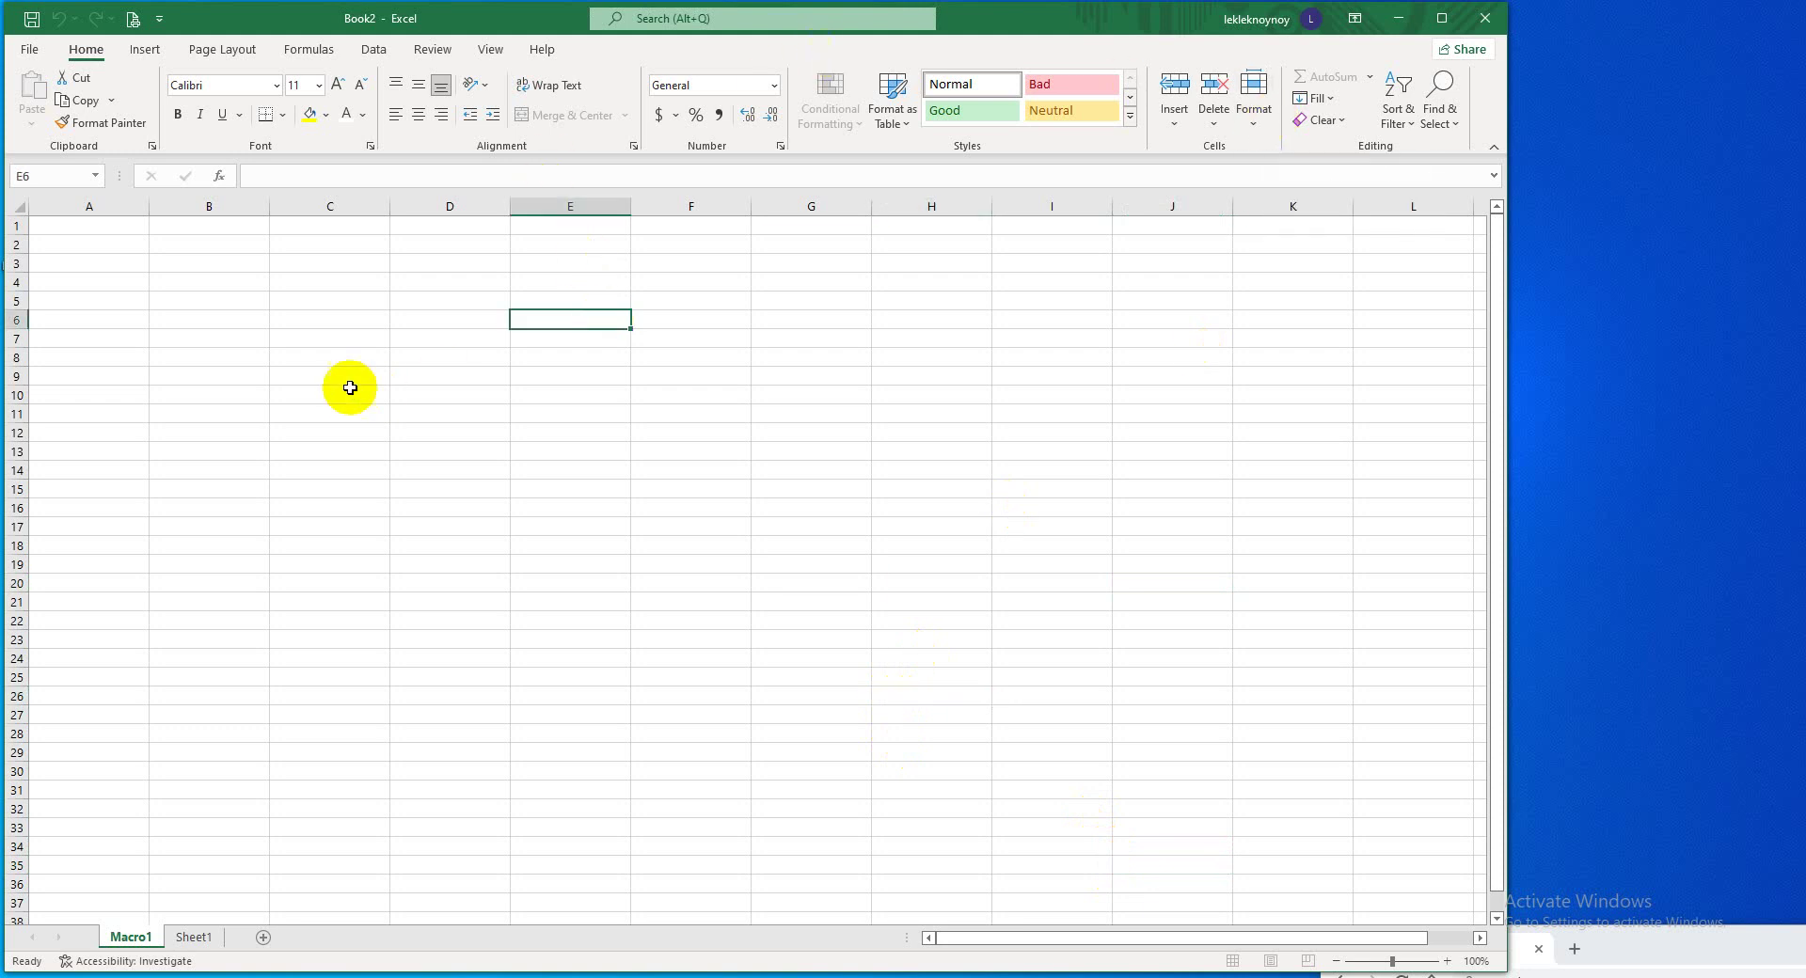
click(333, 375)
click(113, 282)
click(212, 395)
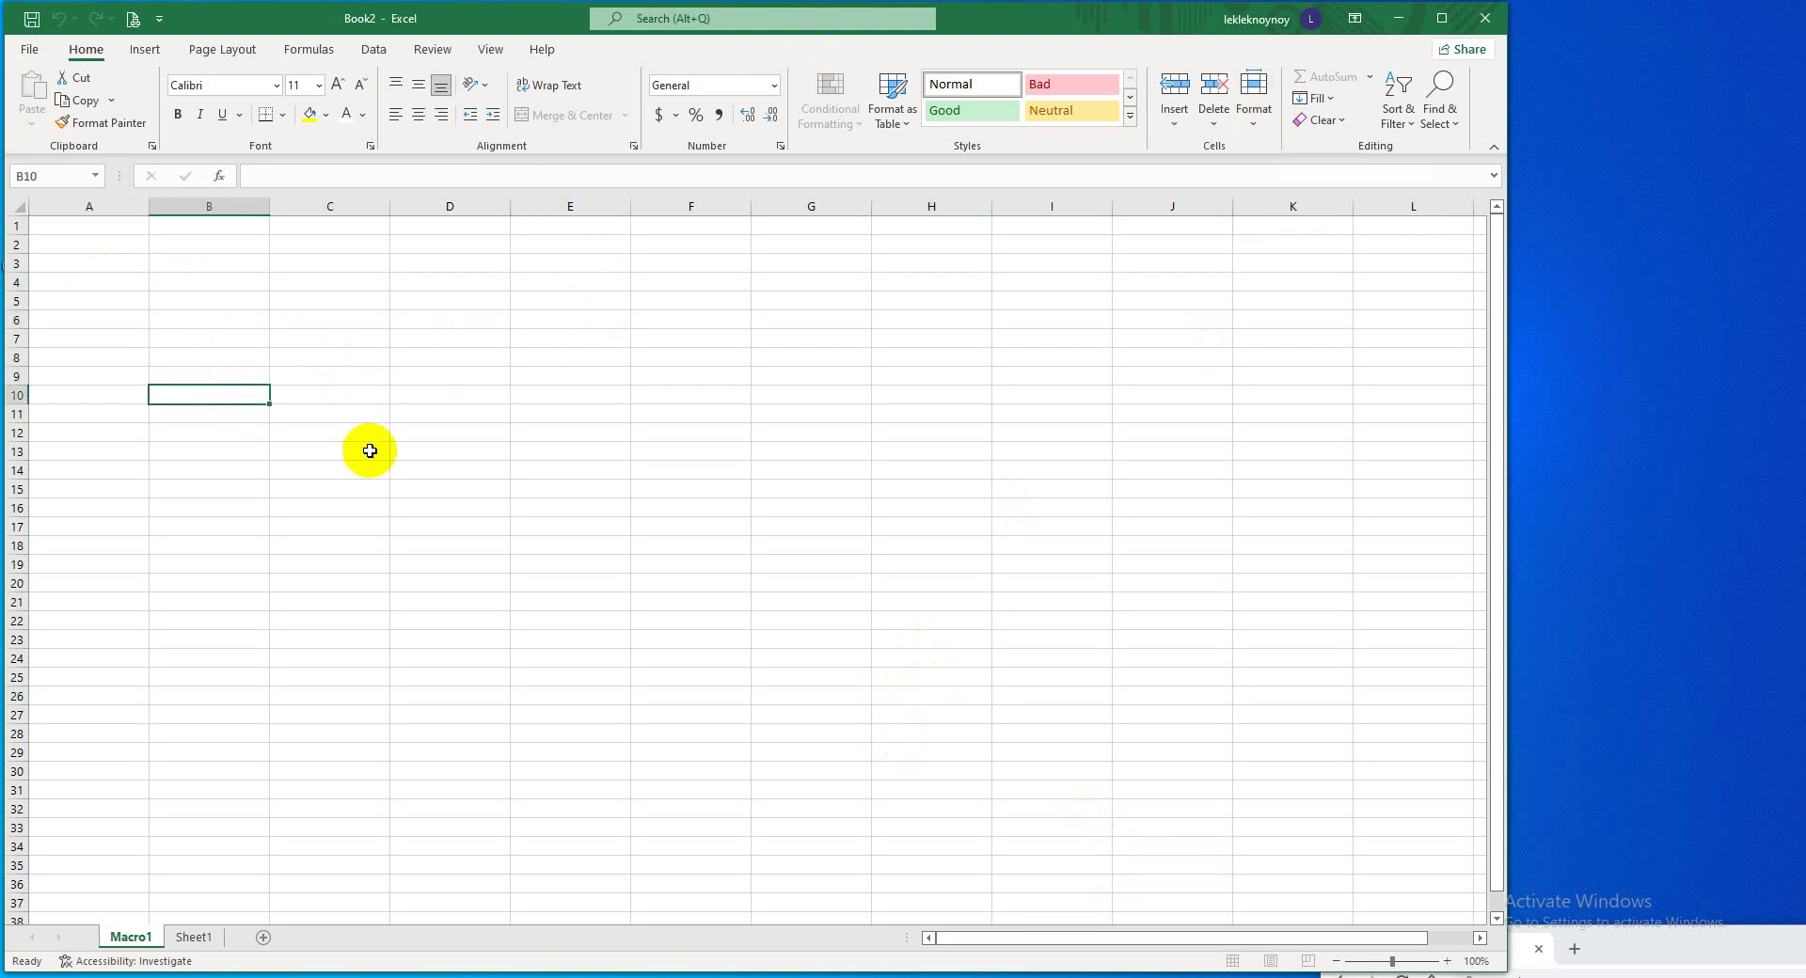
click(377, 342)
click(449, 414)
click(522, 528)
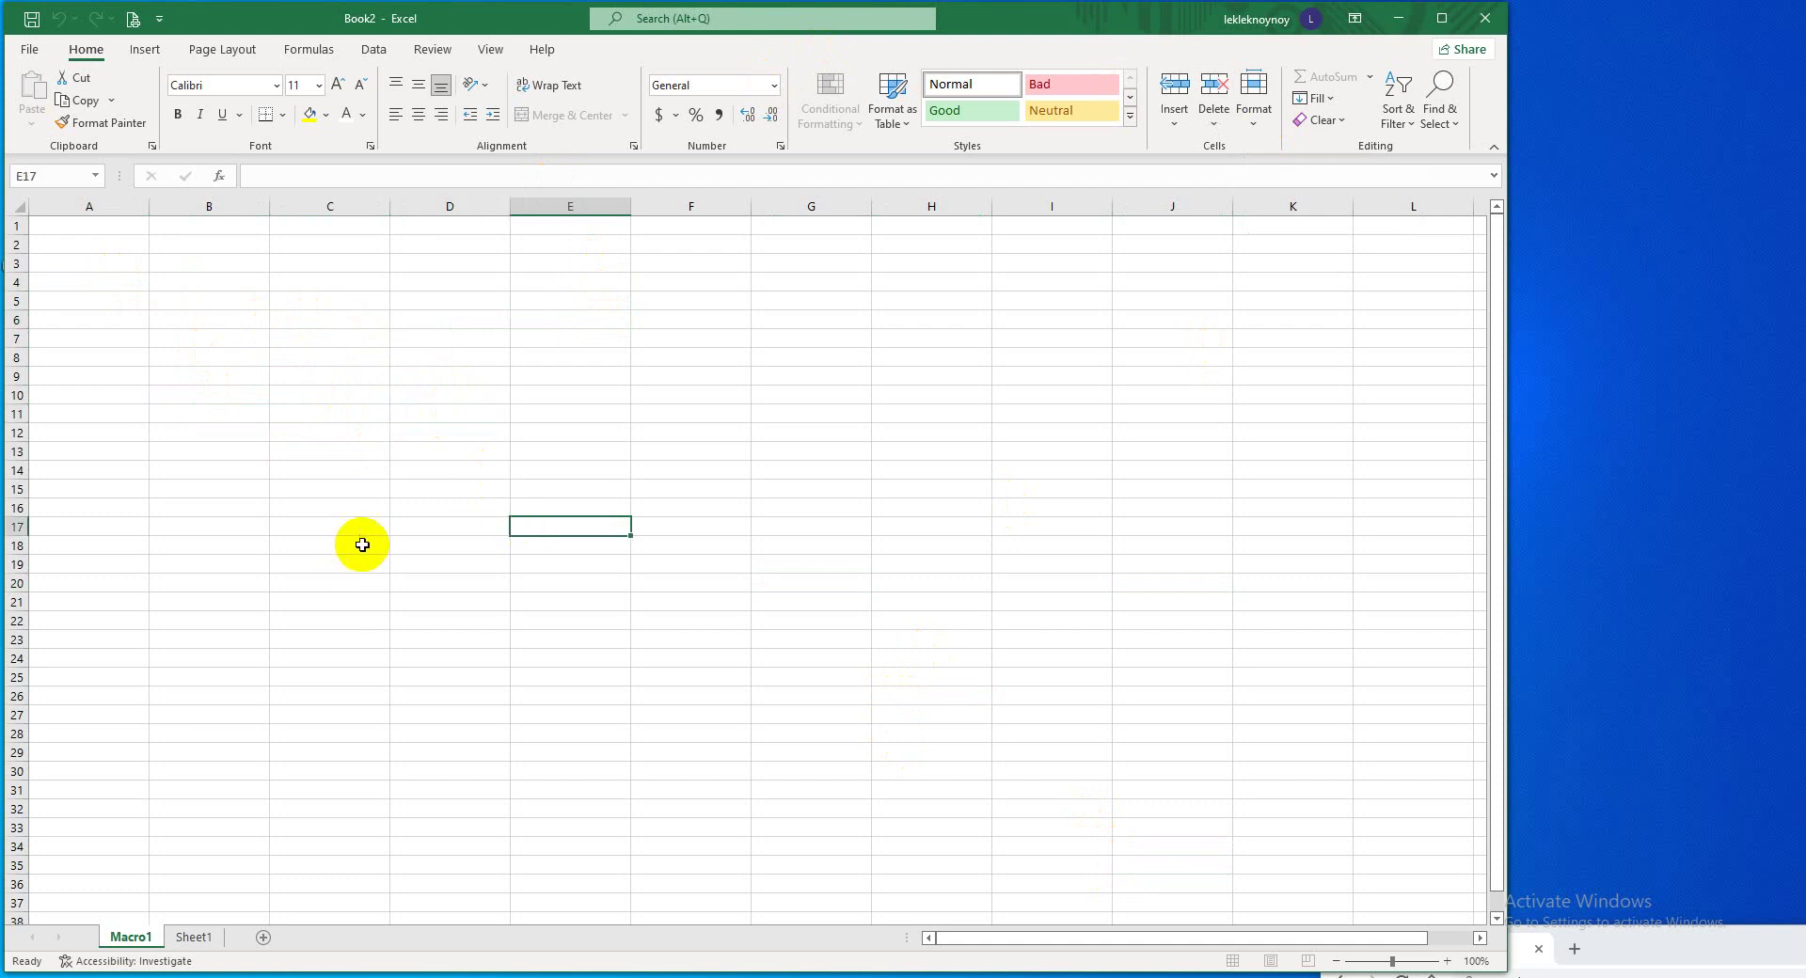
click(1441, 18)
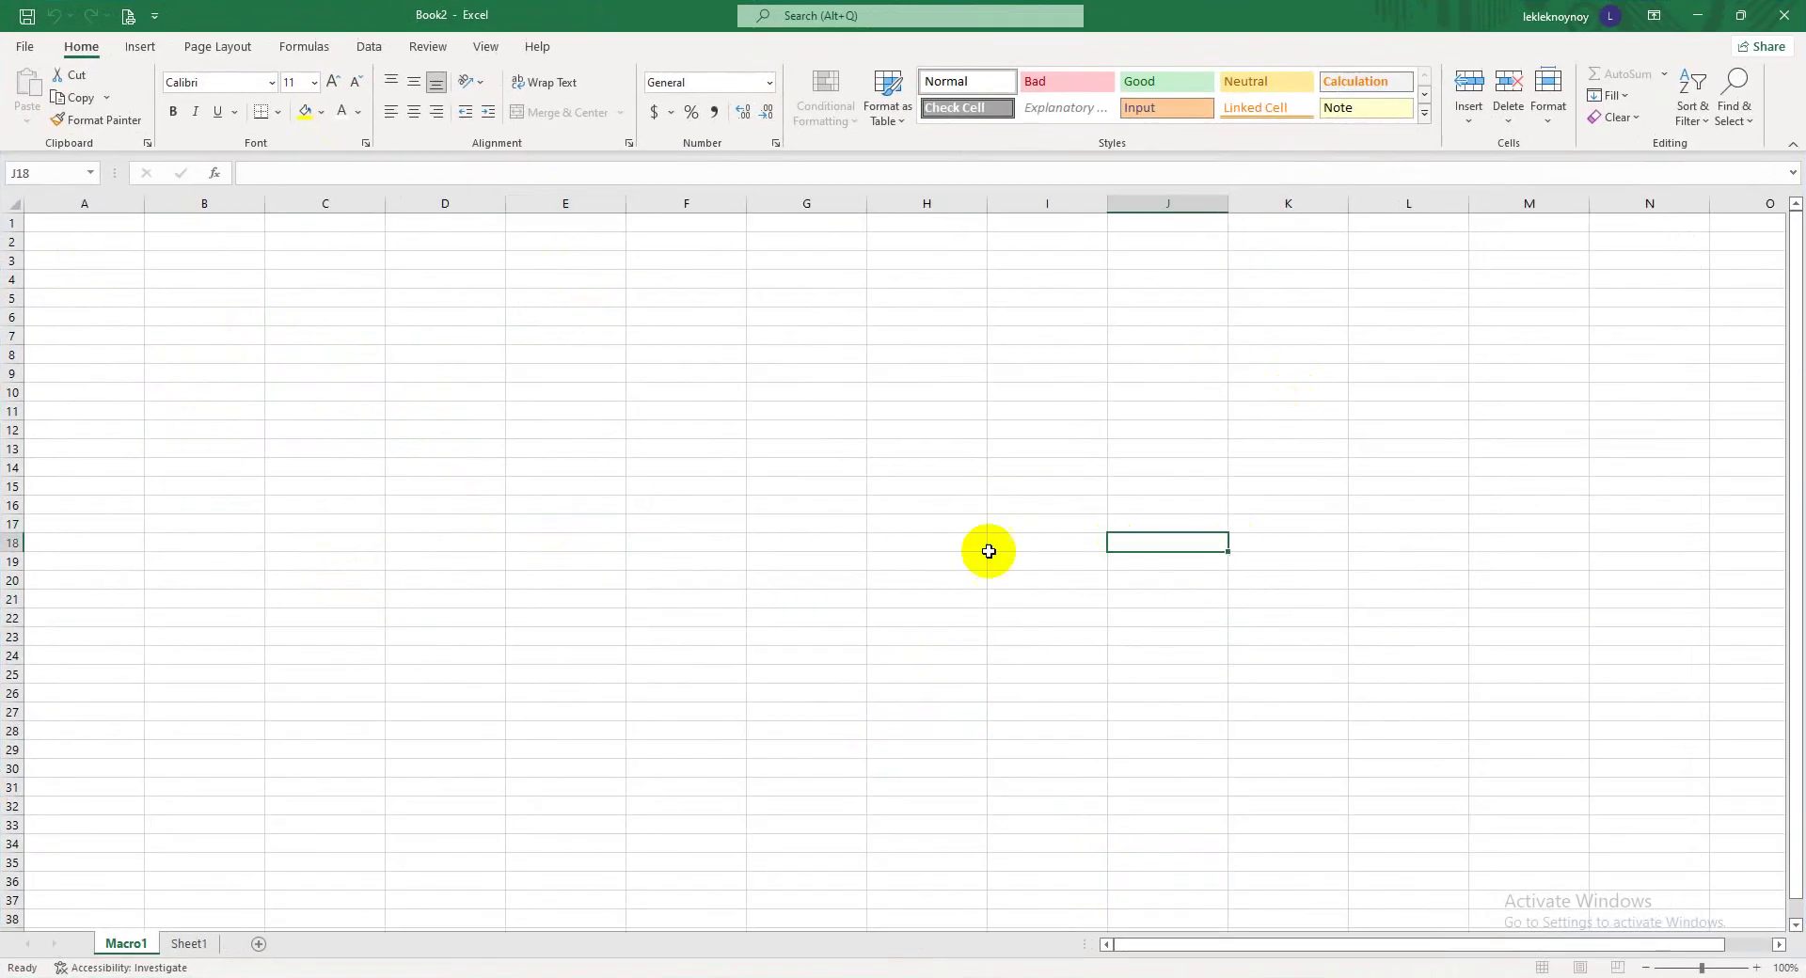
click(1128, 543)
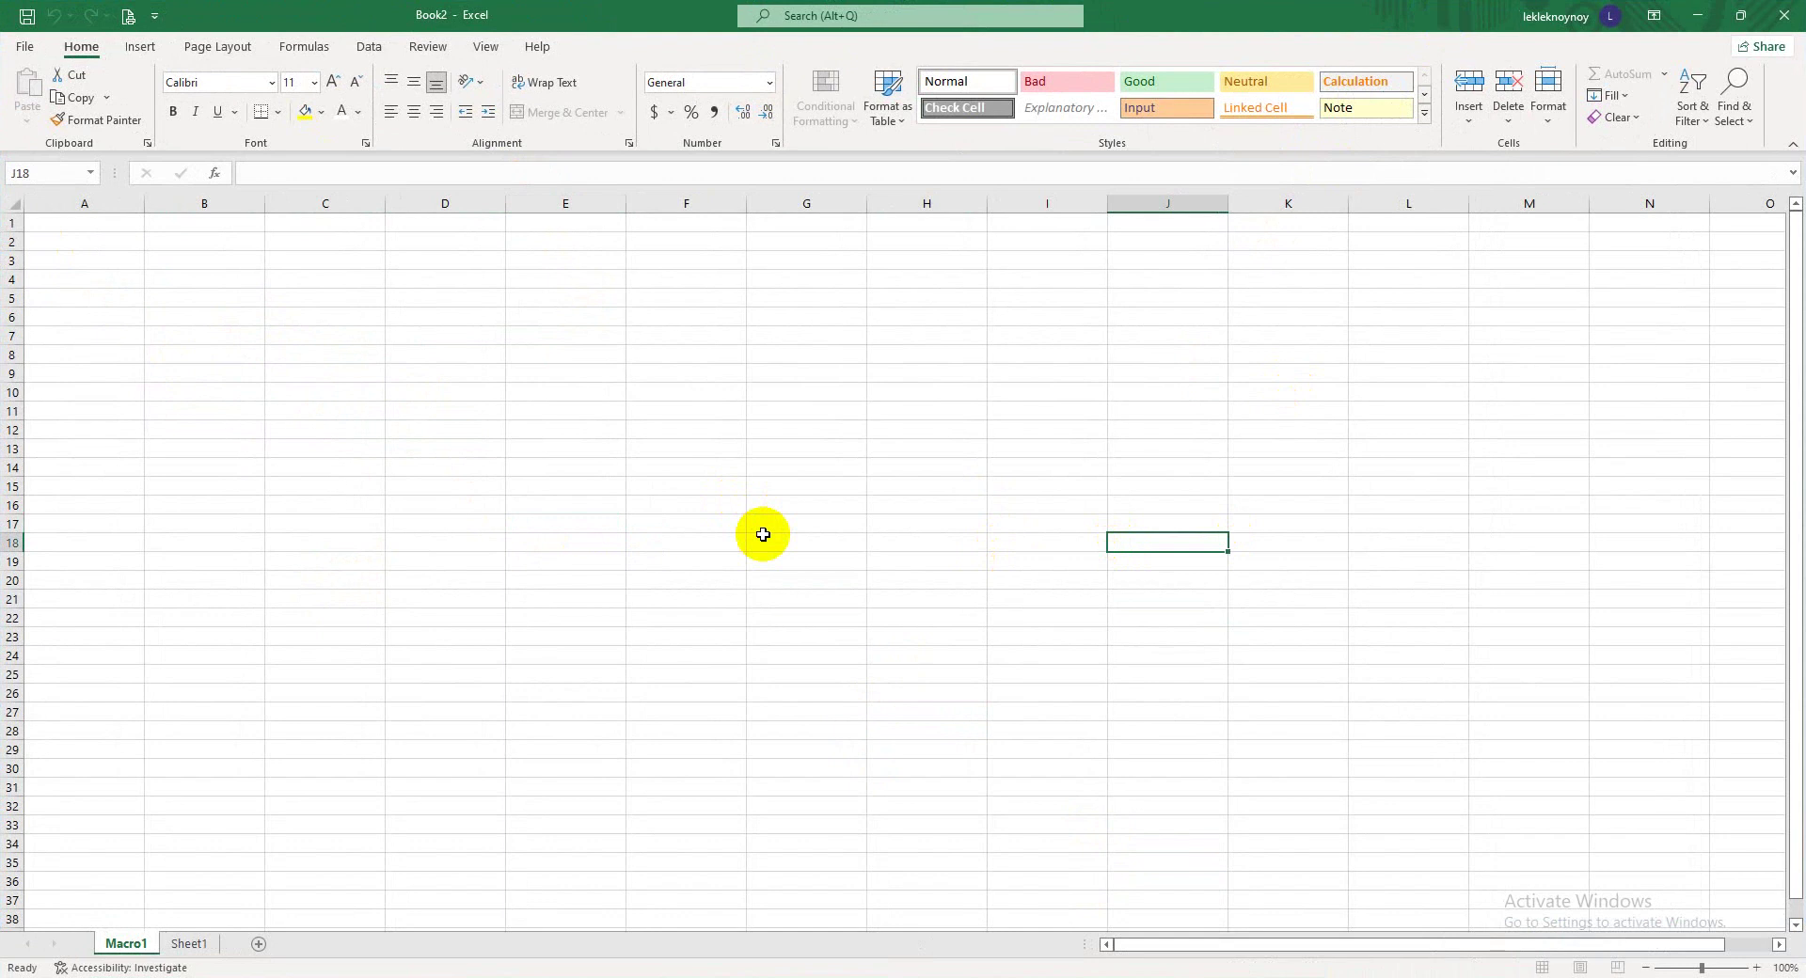
- Close Book2 without saving, then widen column J of the new Book6 to 33.43
key(ctrl+w)
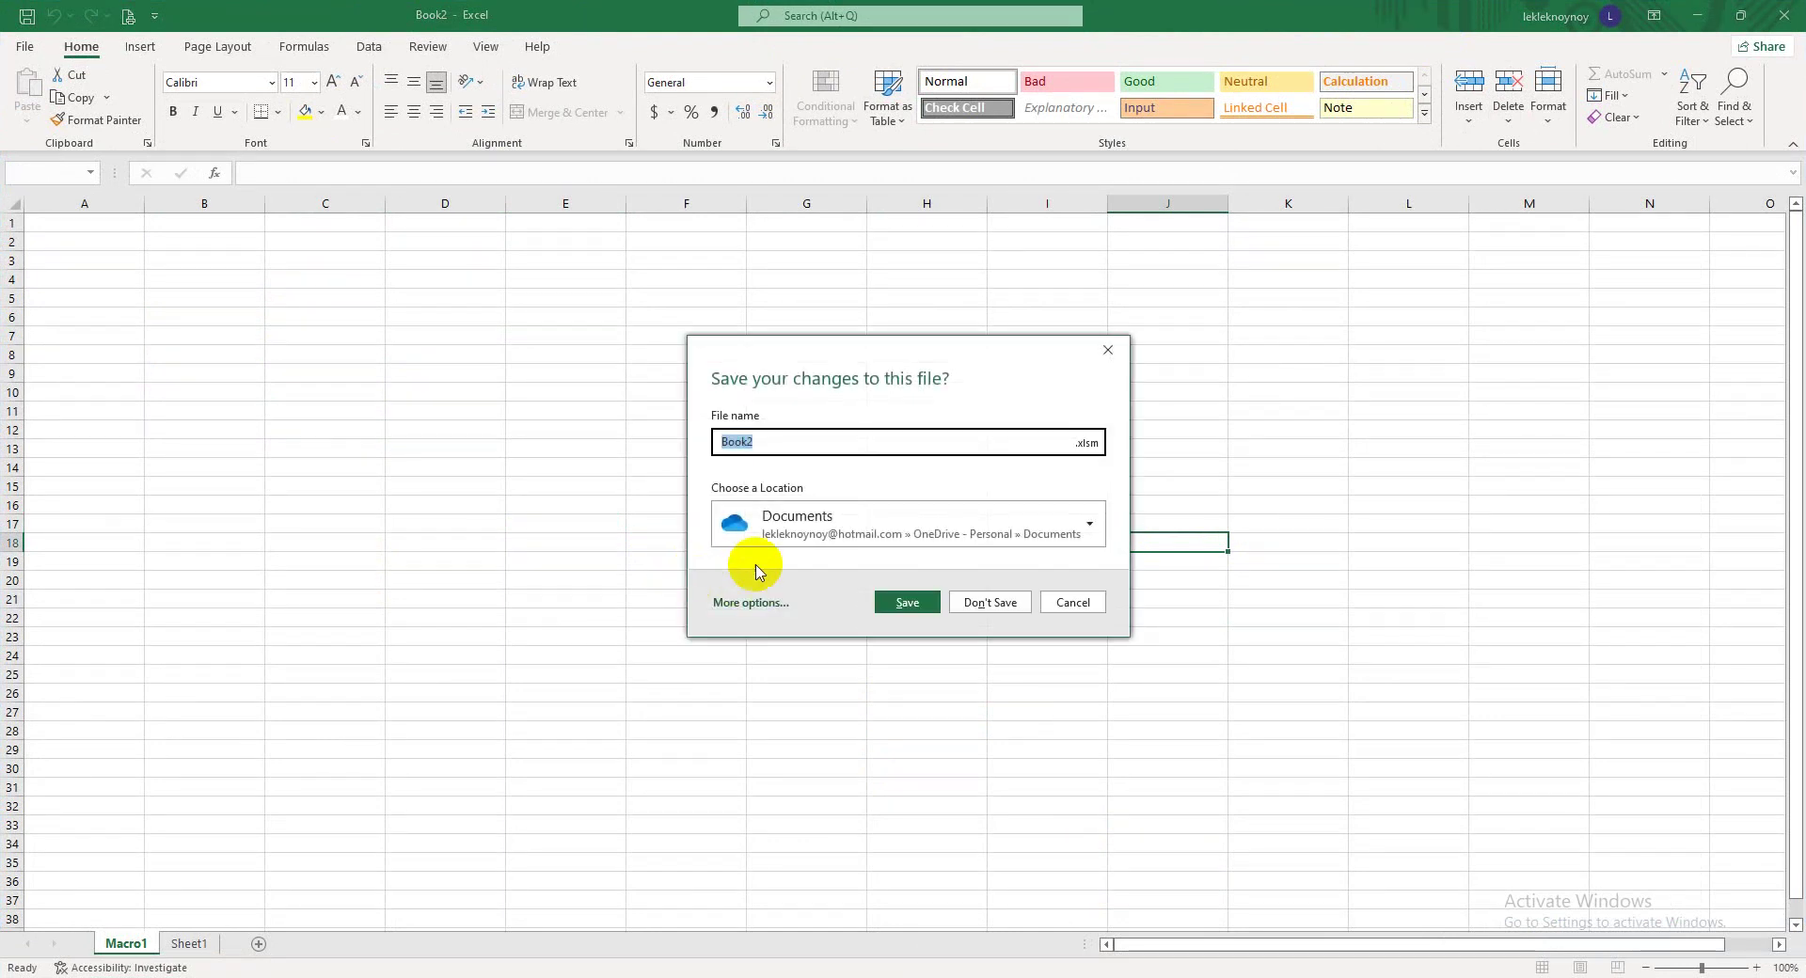
click(960, 609)
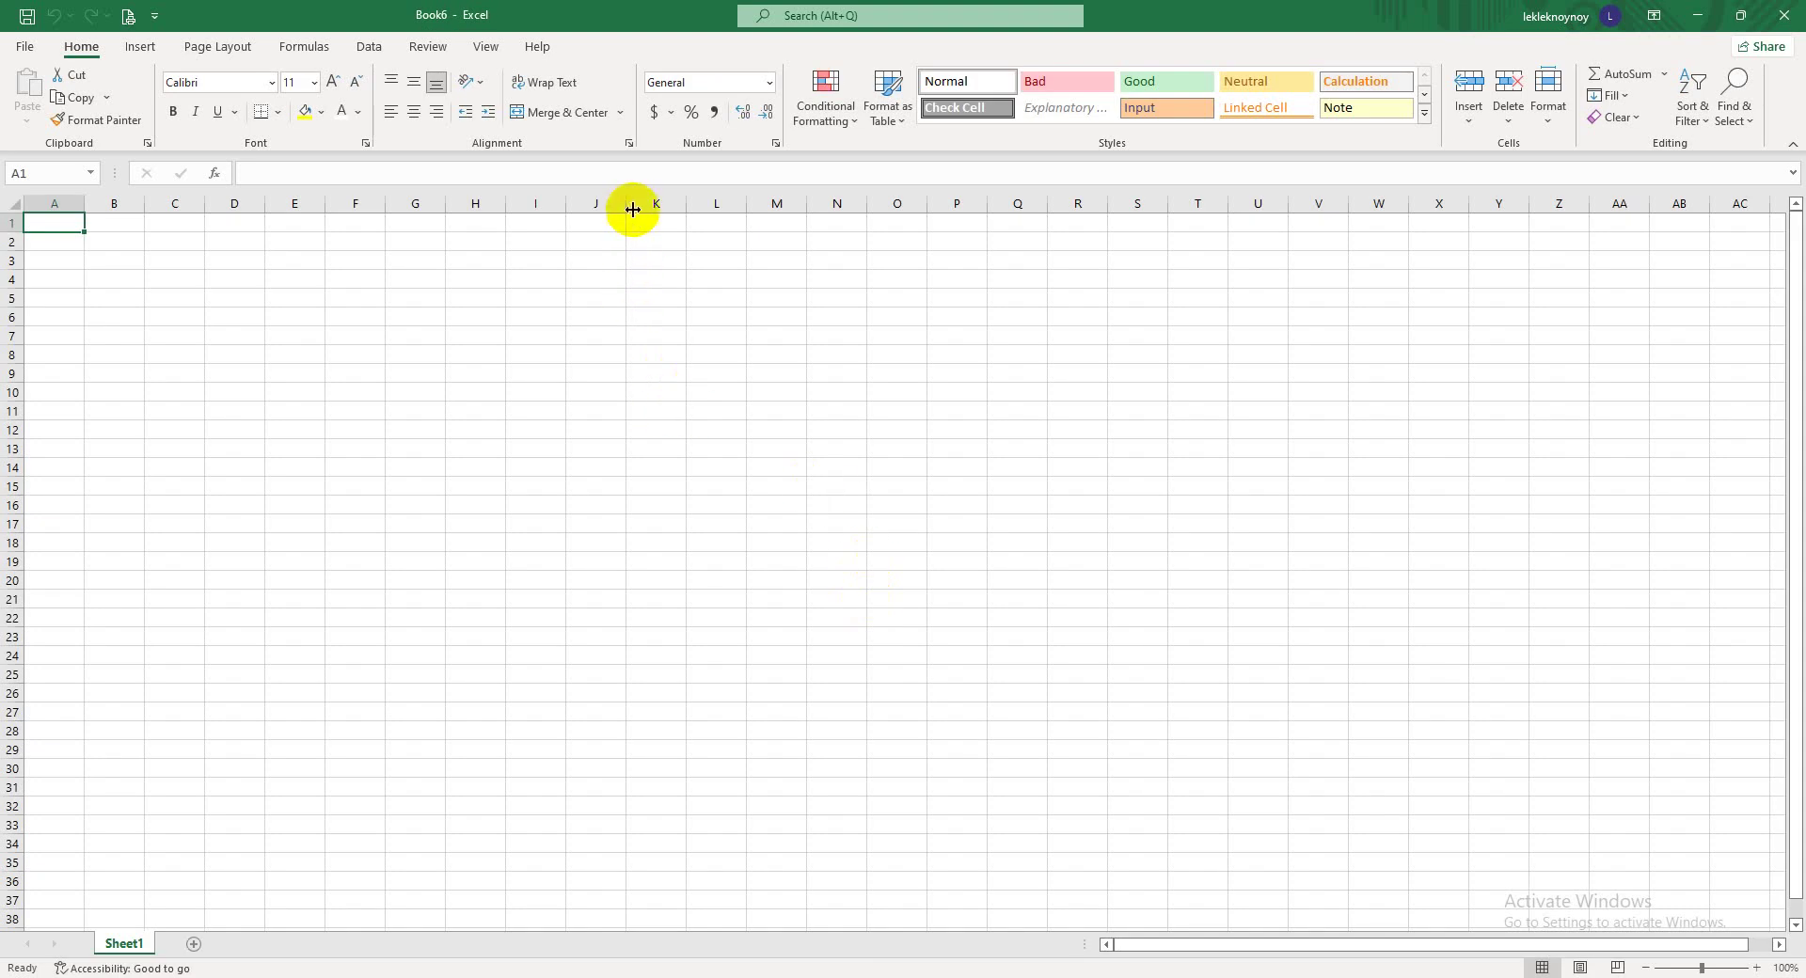
drag(625, 204, 790, 235)
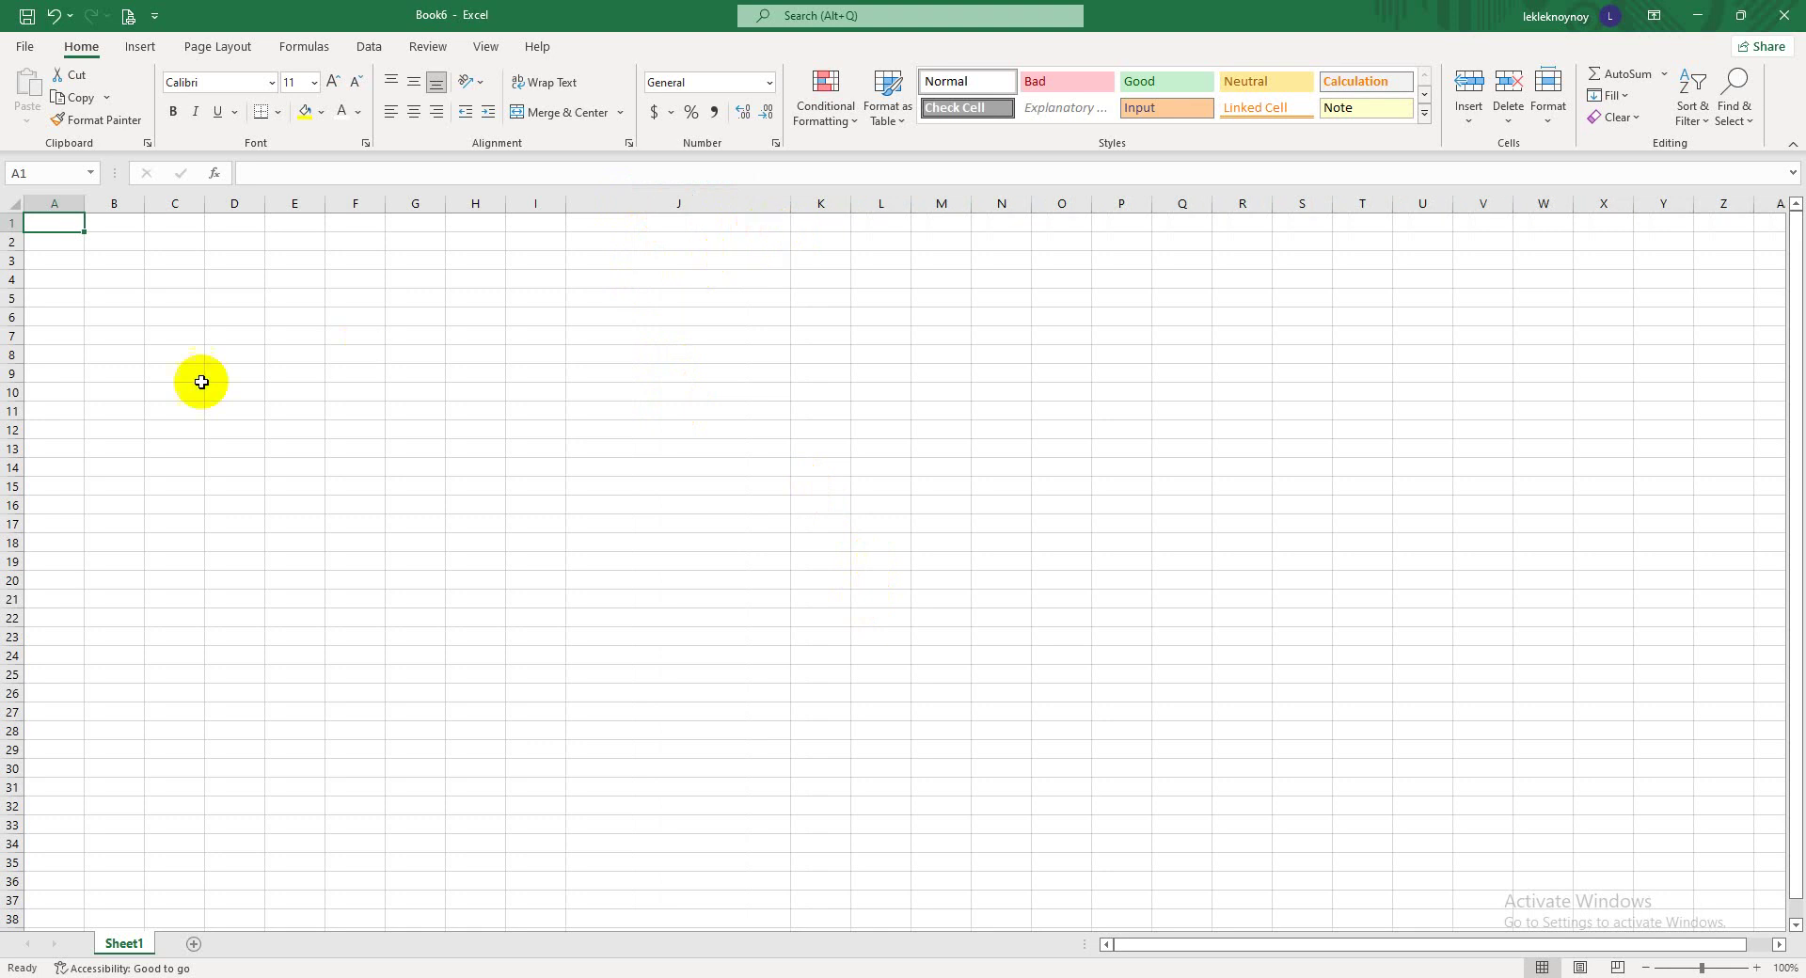
- Make row 18 much taller, select cells along it, and bring up the Borders dropdown
drag(21, 552, 21, 645)
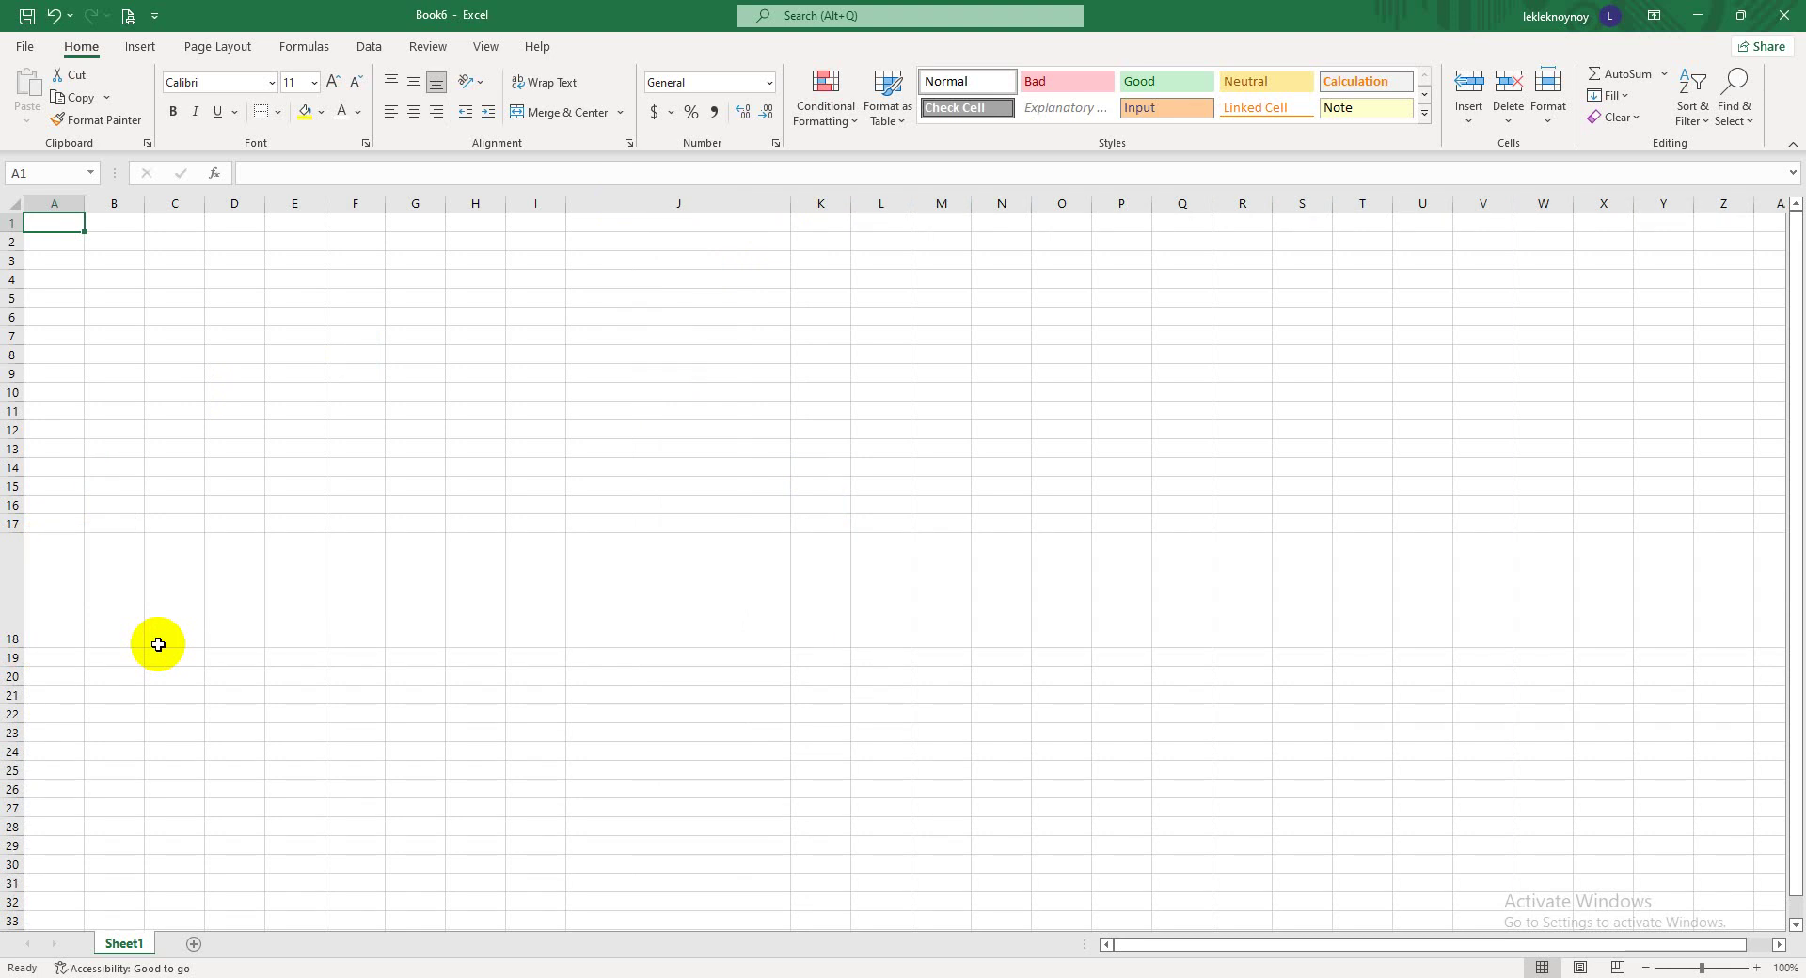
click(697, 623)
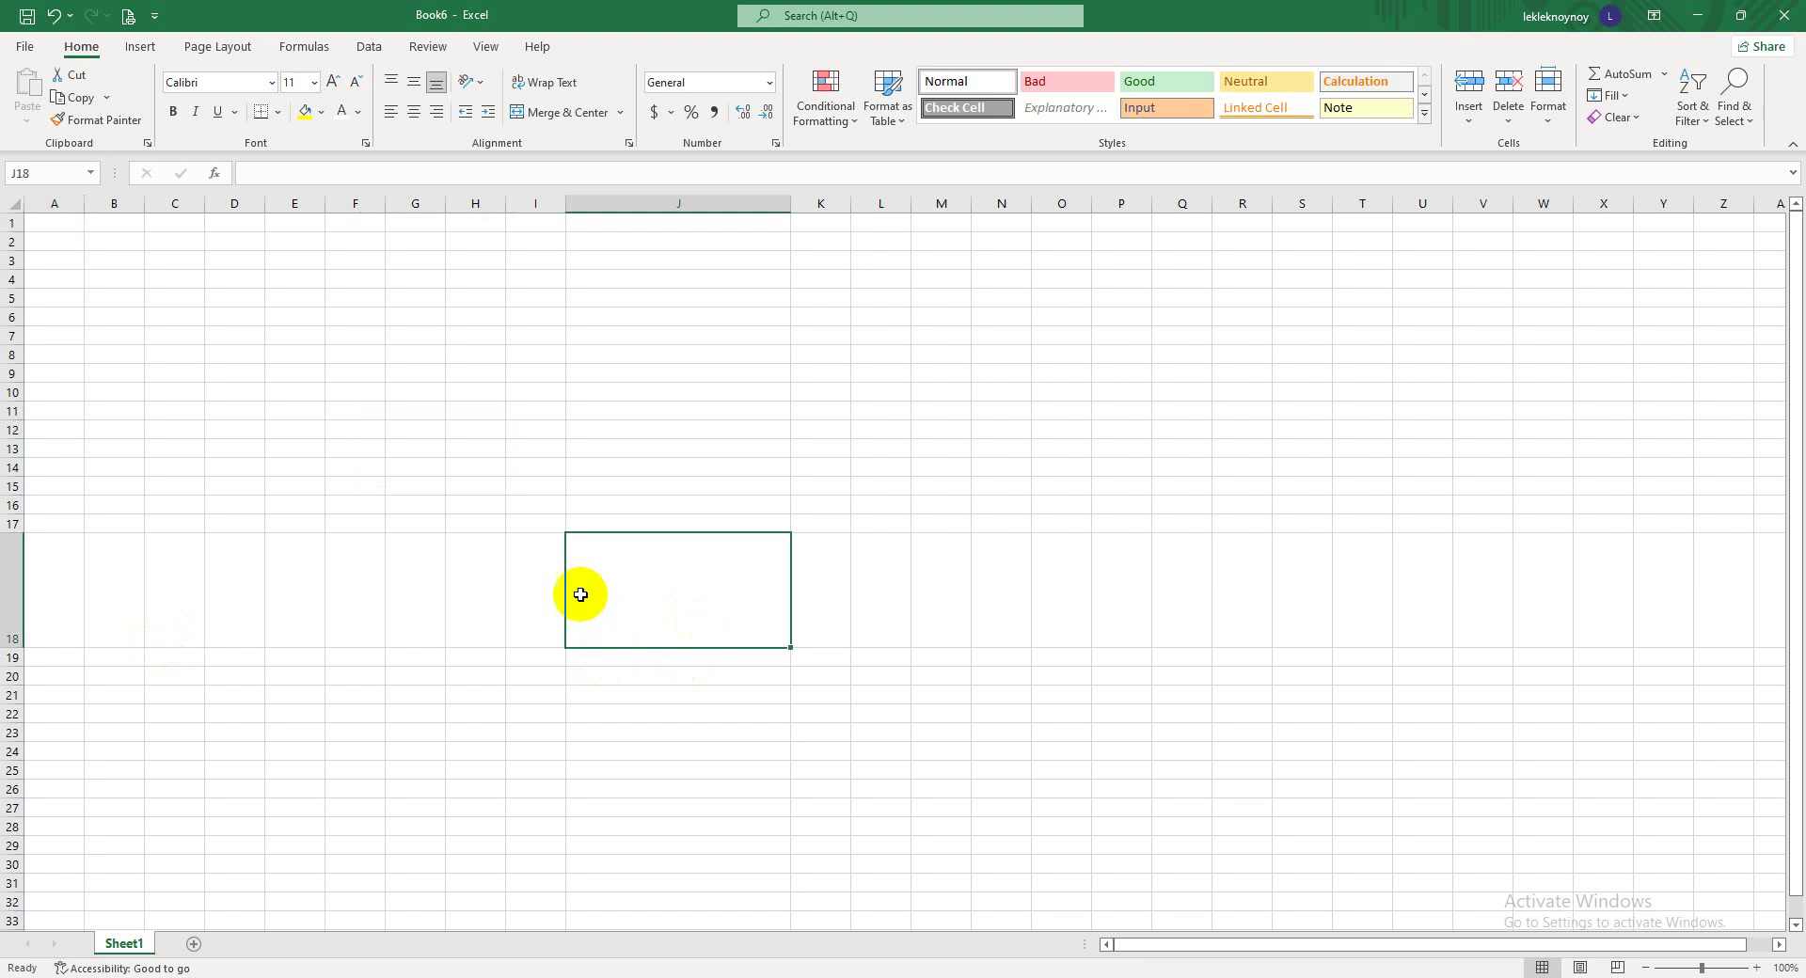
click(521, 587)
key(Left)
key(Left)
key(Left)
key(Left)
key(Left)
key(Left)
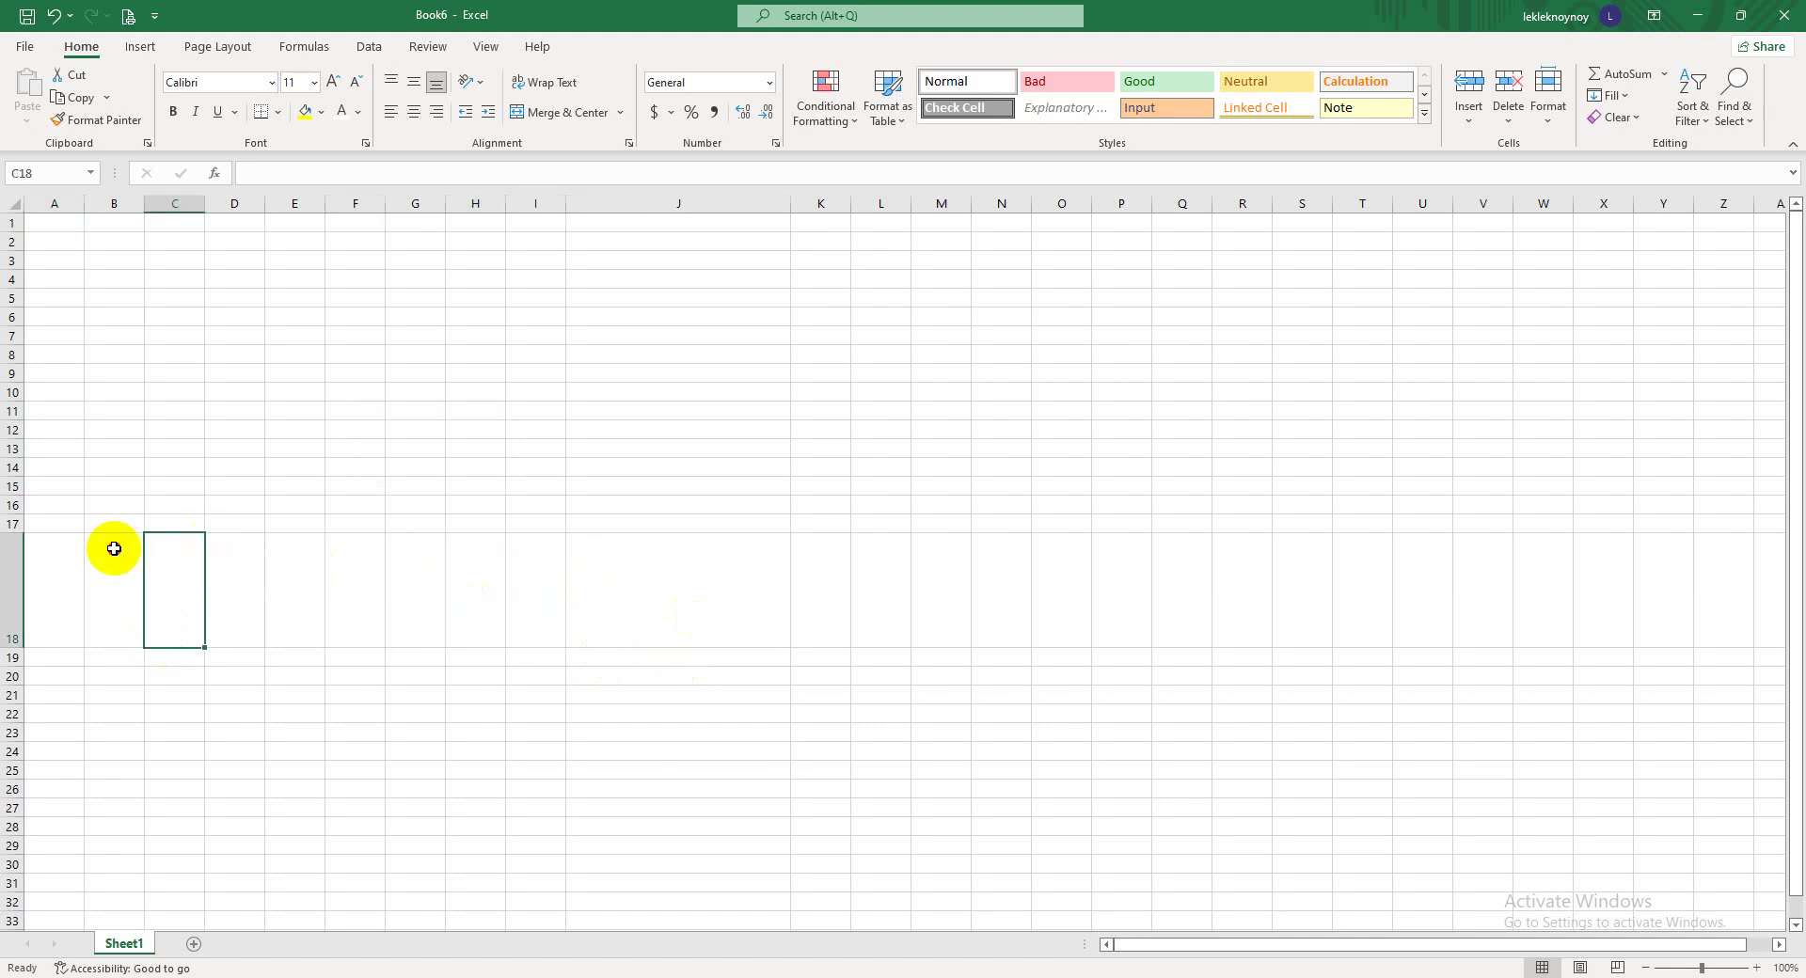
key(Left)
key(Right)
key(Right)
key(Right)
key(Right)
key(Right)
key(Right)
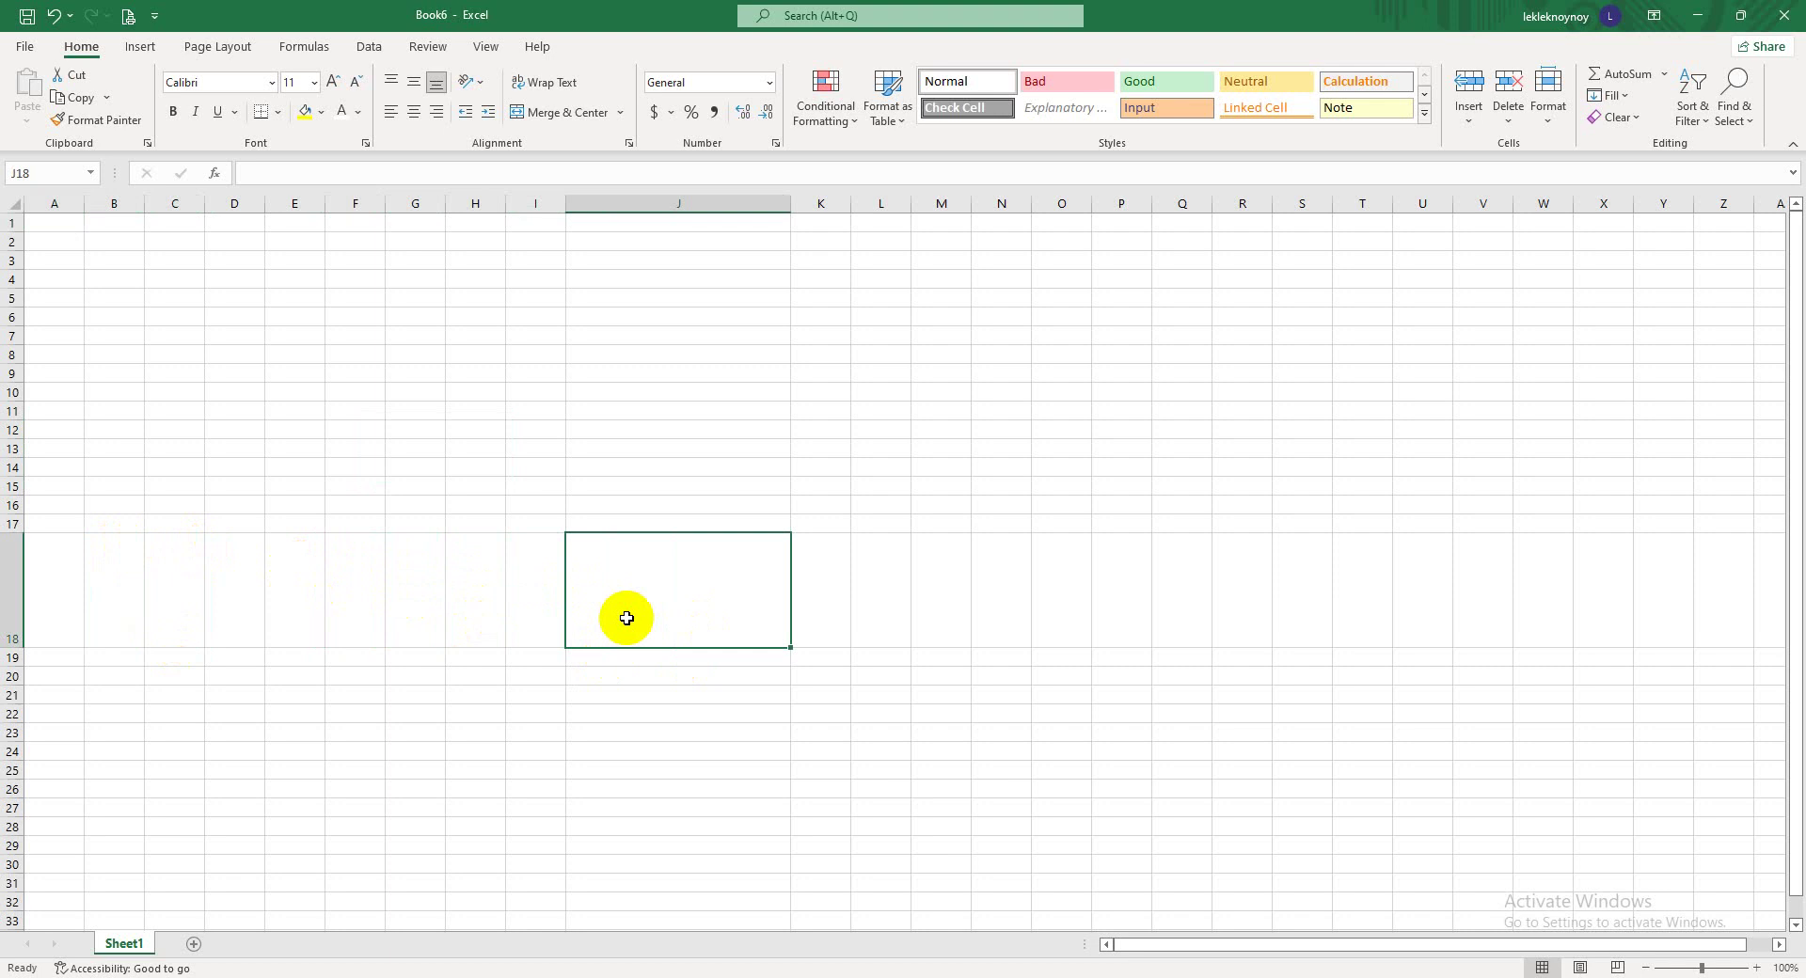
click(821, 657)
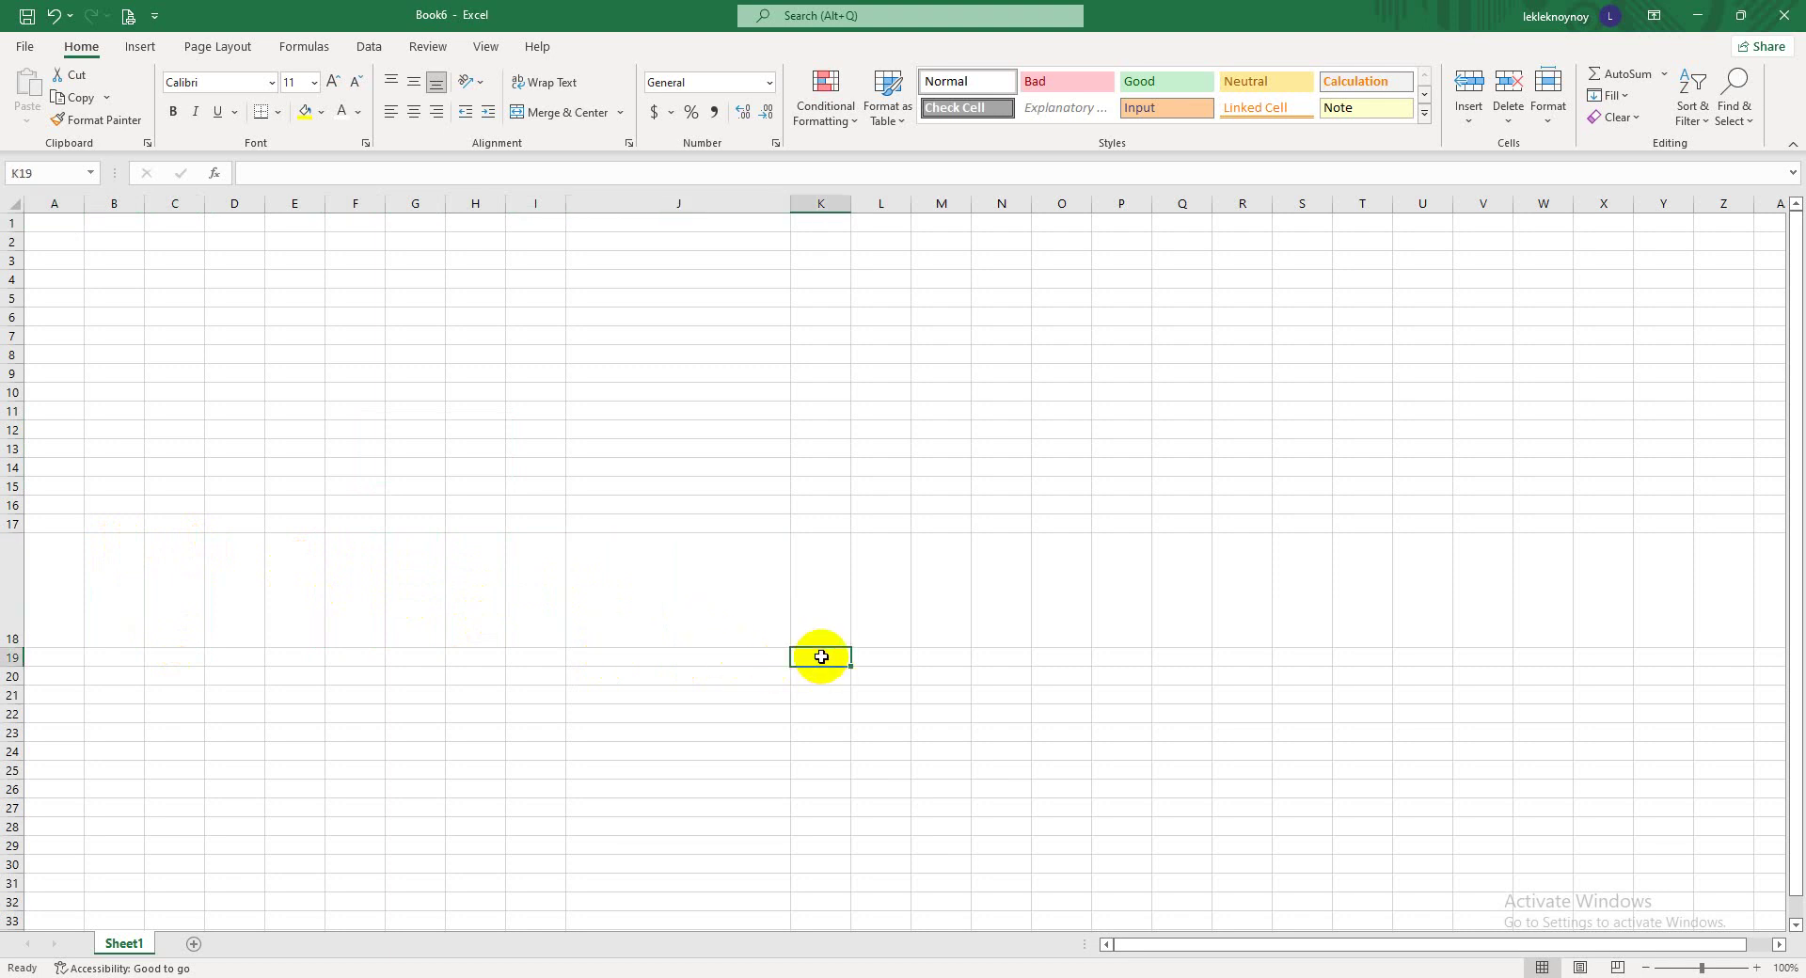
click(281, 117)
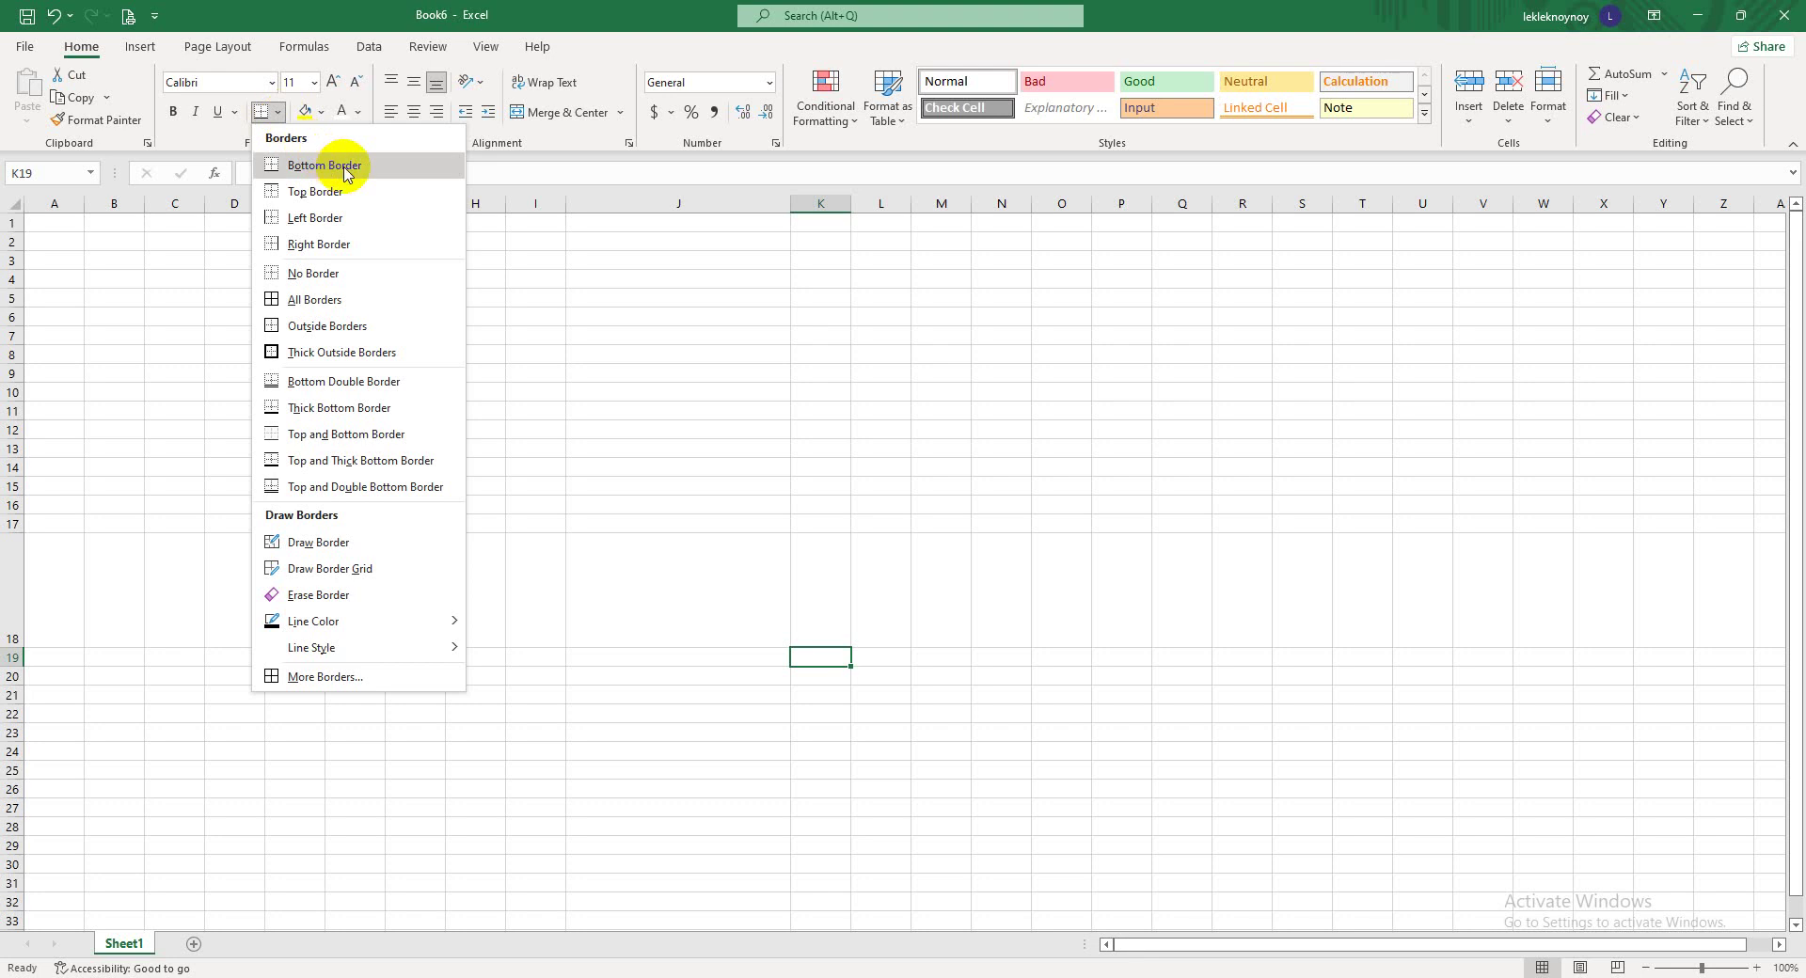
- Give J18 a bottom border, then select F18 and bring up the Borders dropdown
click(804, 509)
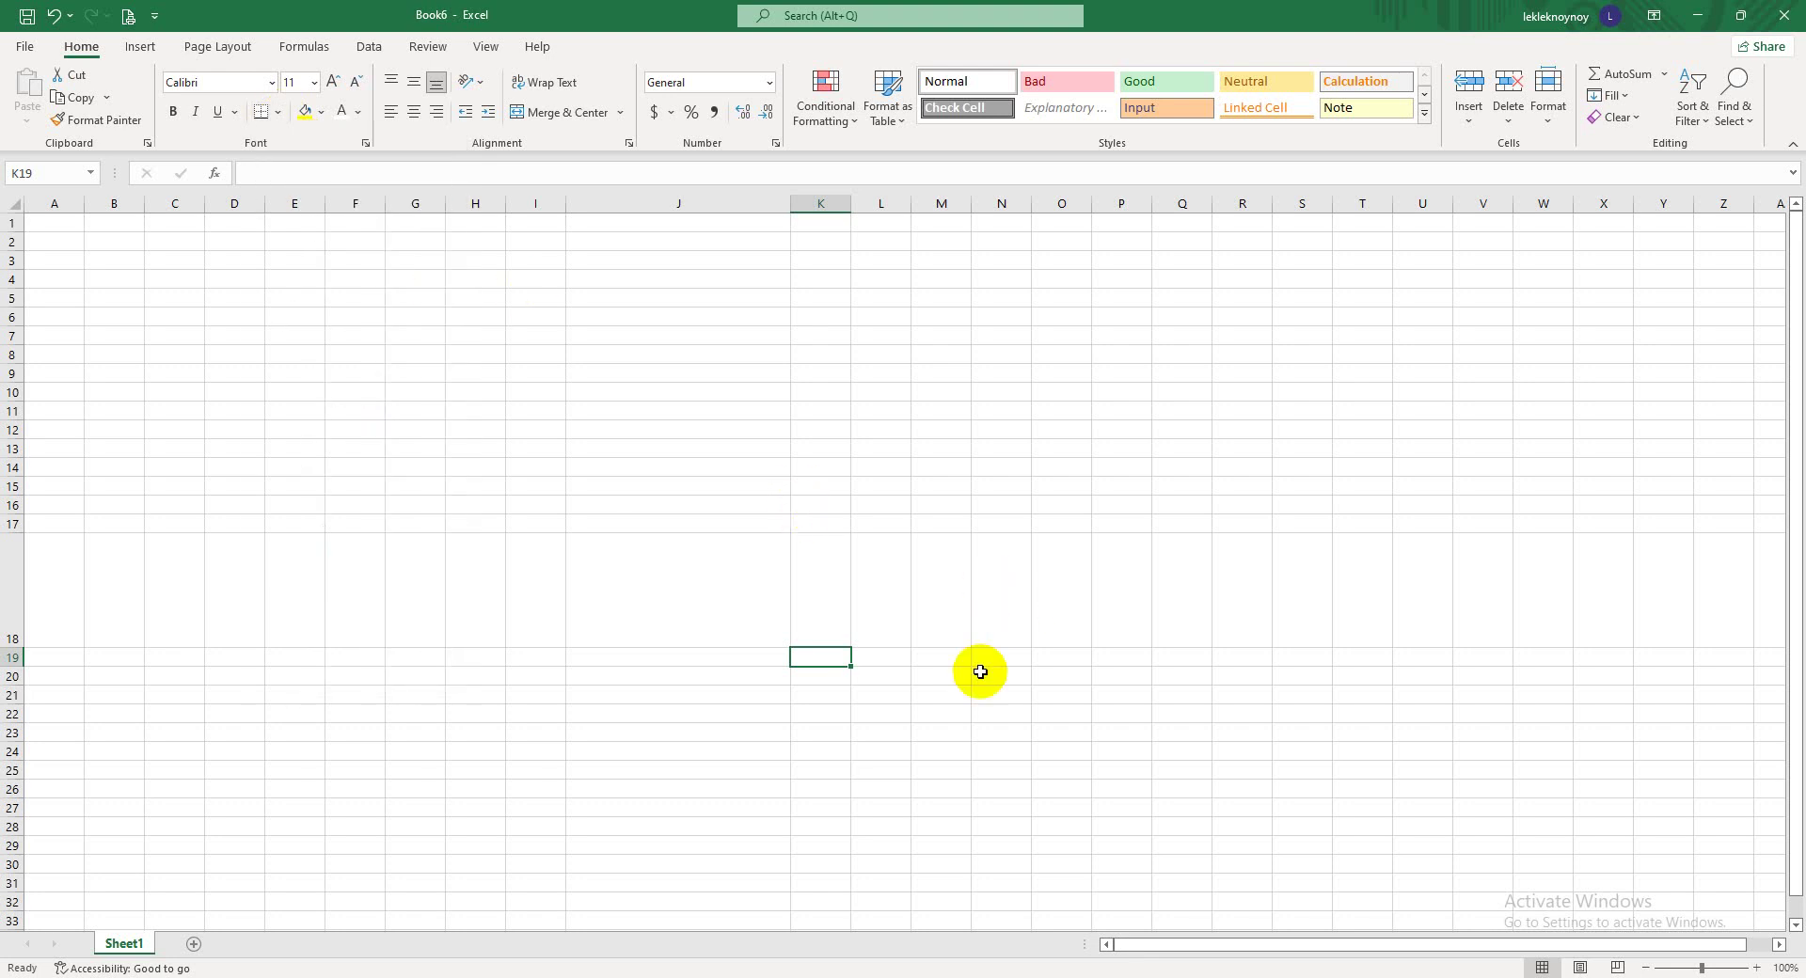
click(706, 585)
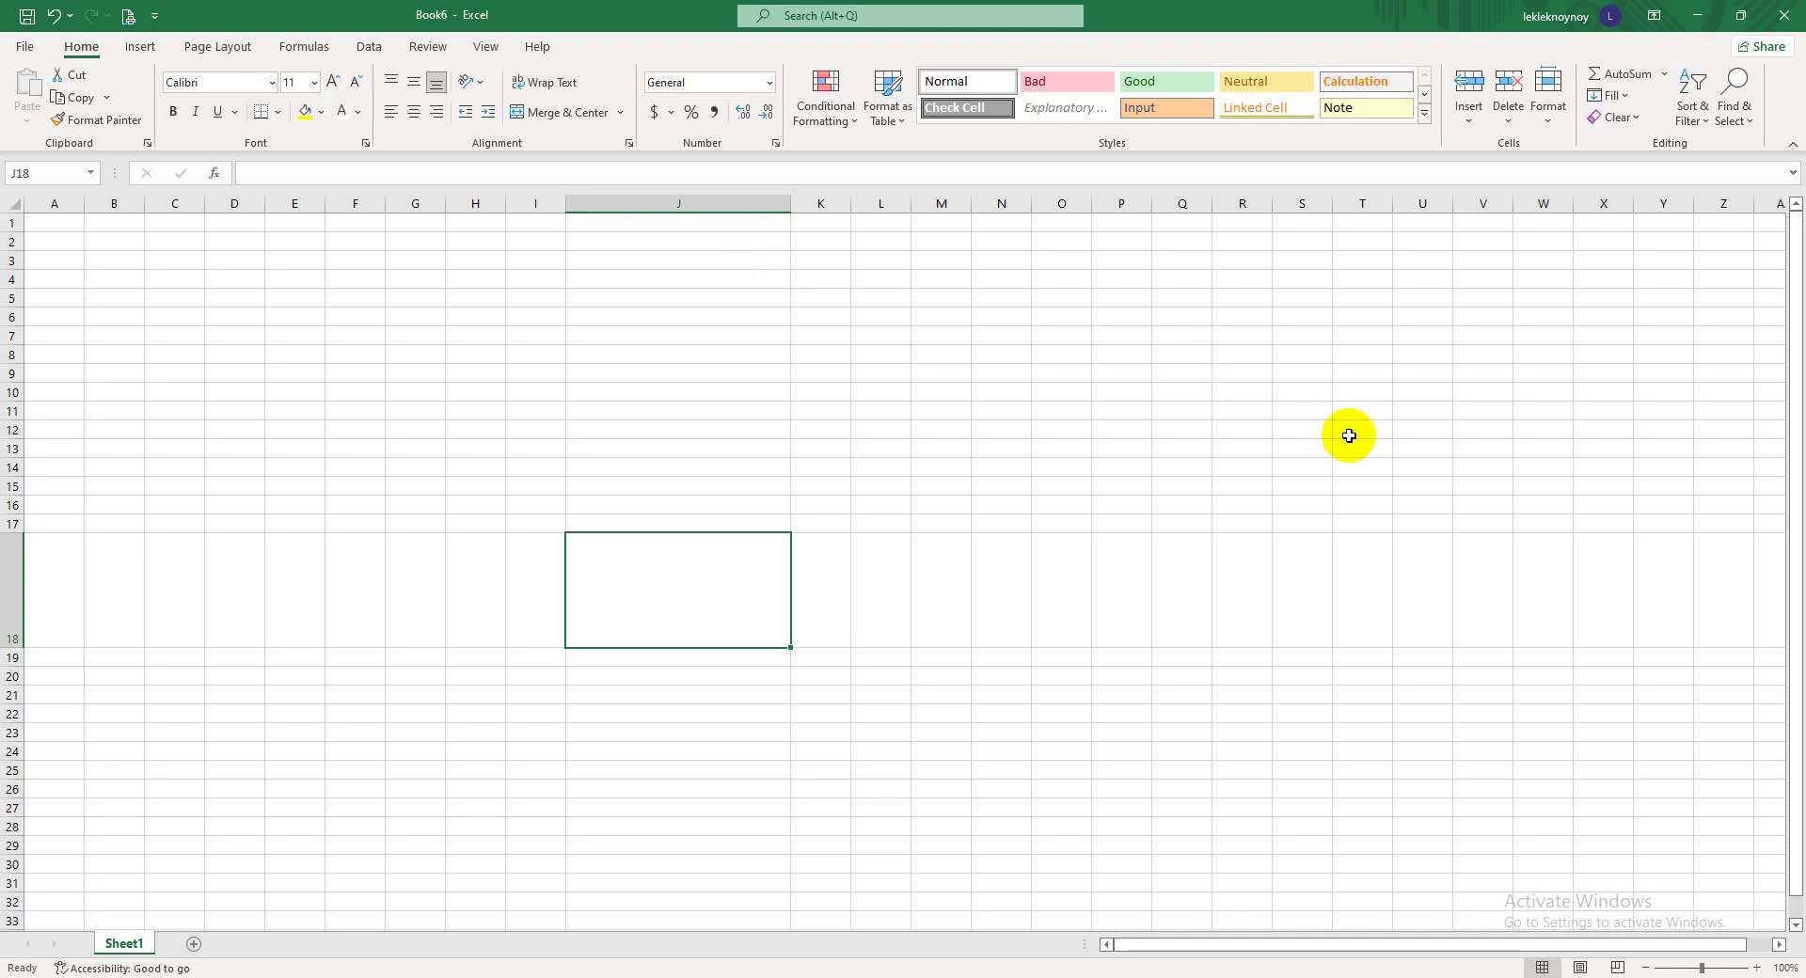
click(1063, 582)
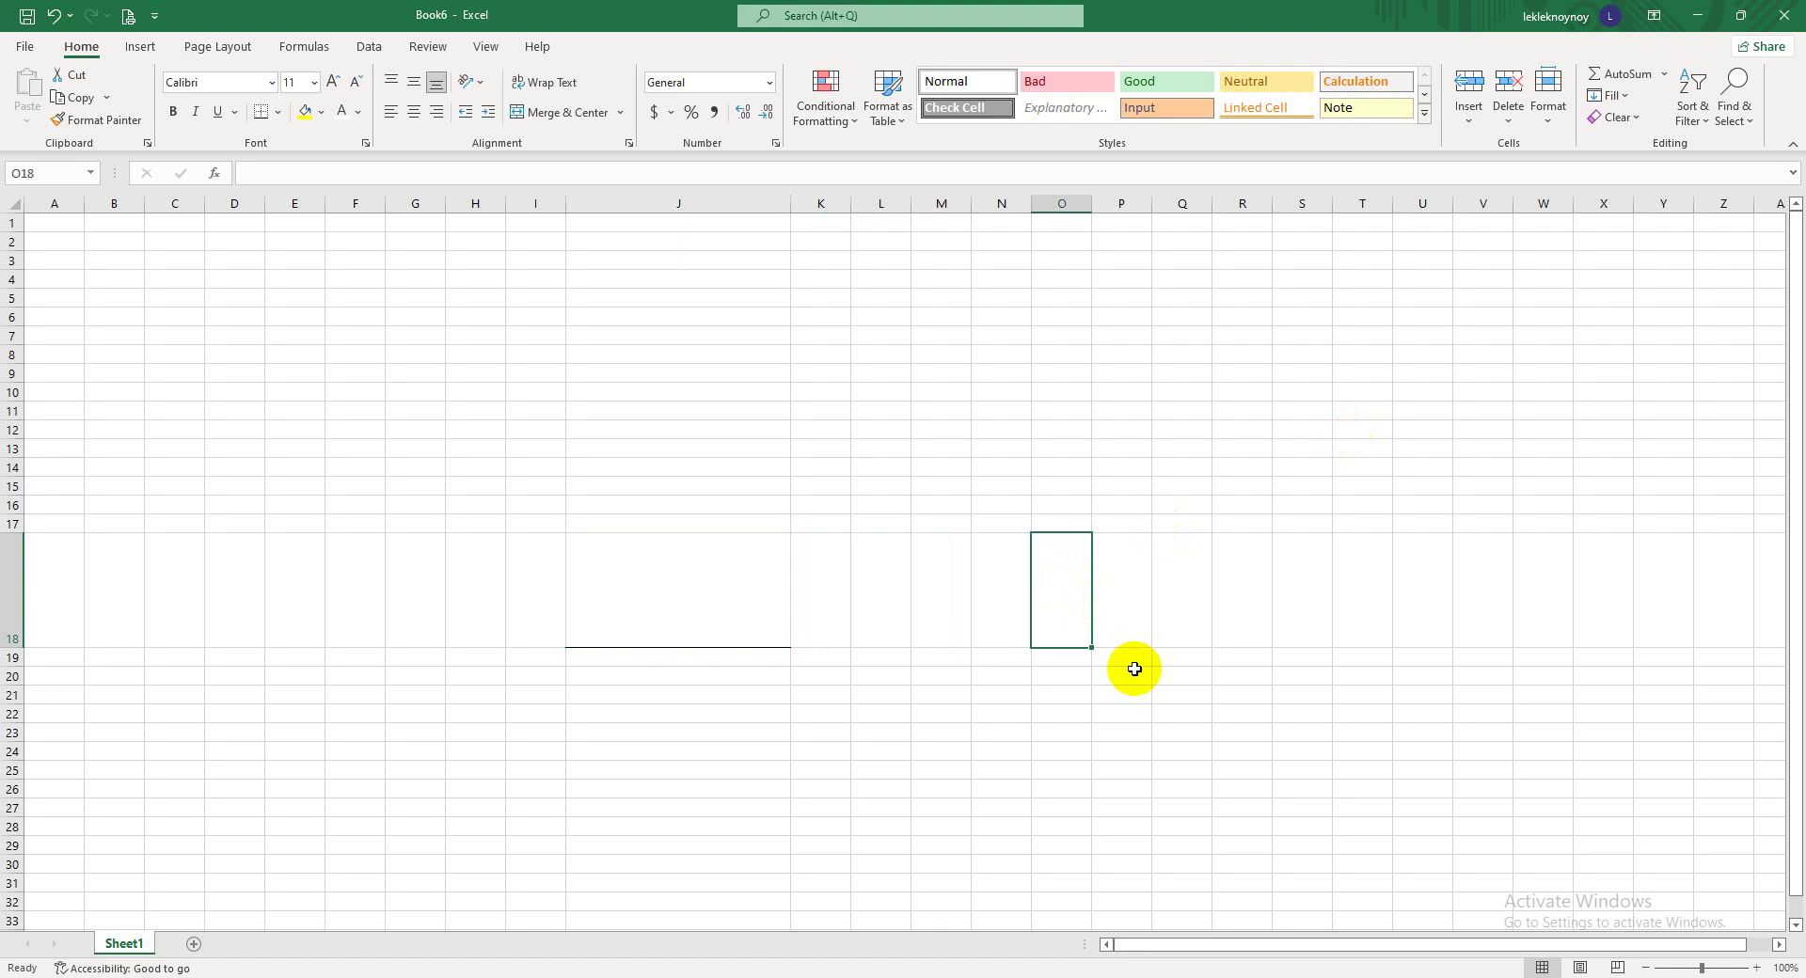
click(357, 587)
click(280, 112)
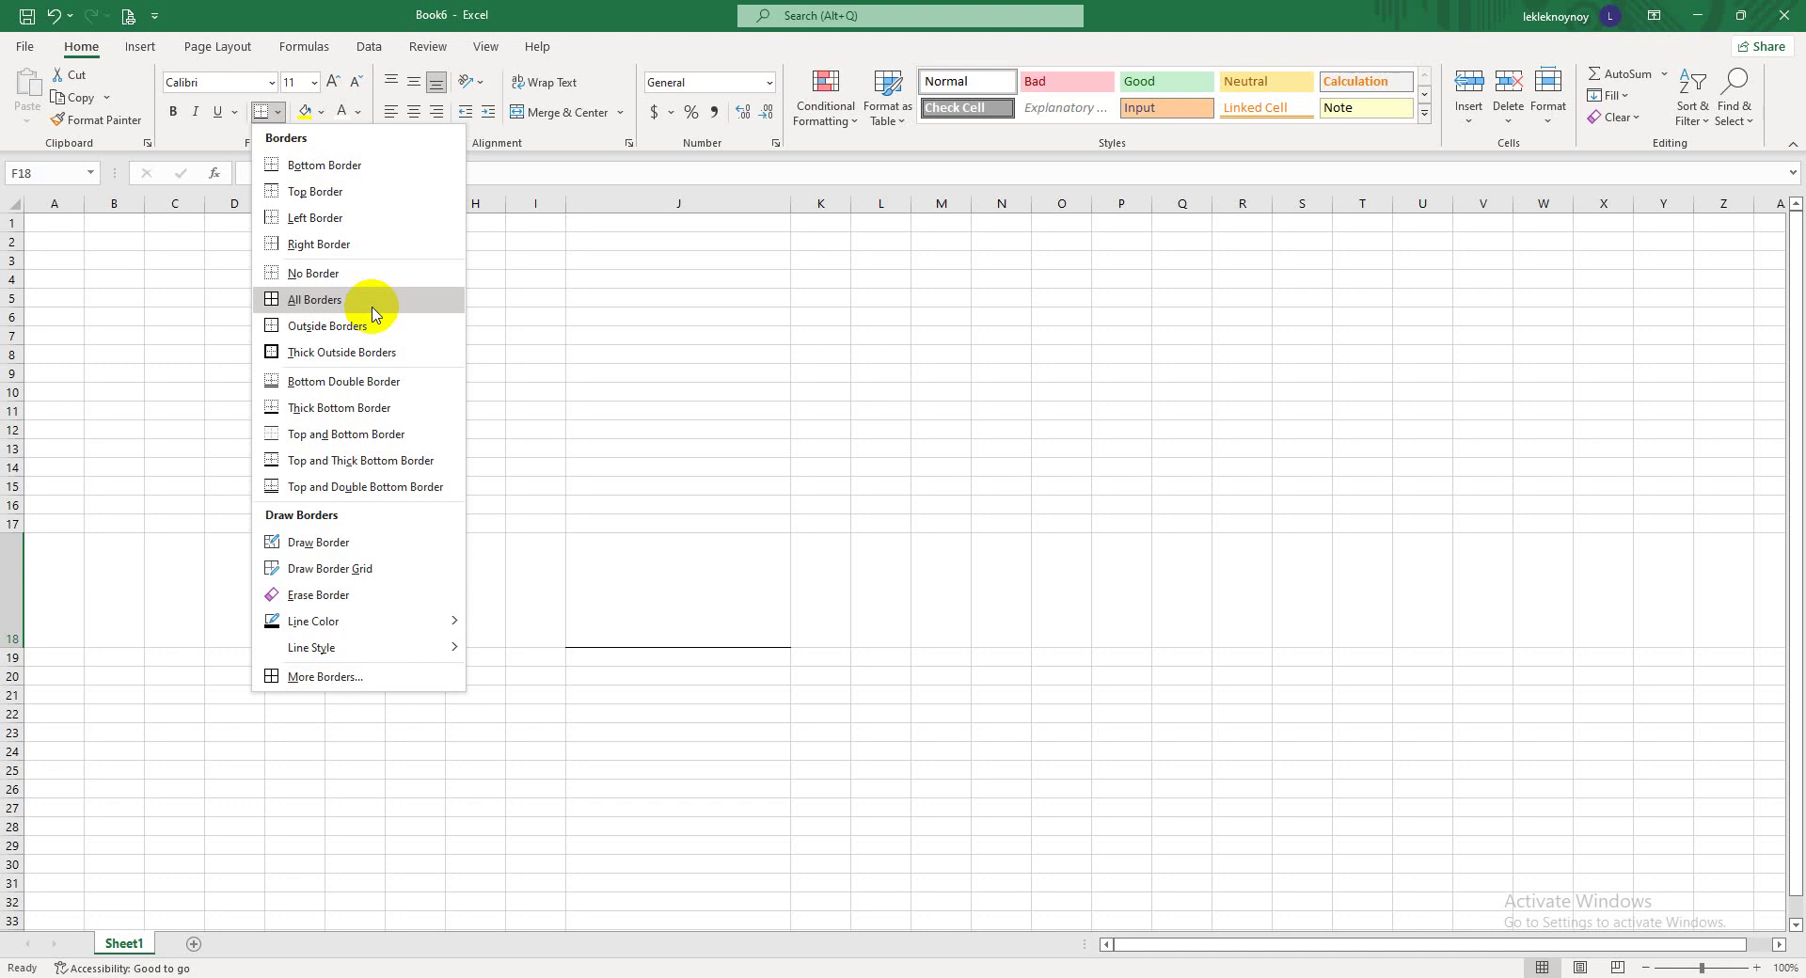
- Put All Borders on F18, then select B18 and bring up the Borders dropdown
click(373, 309)
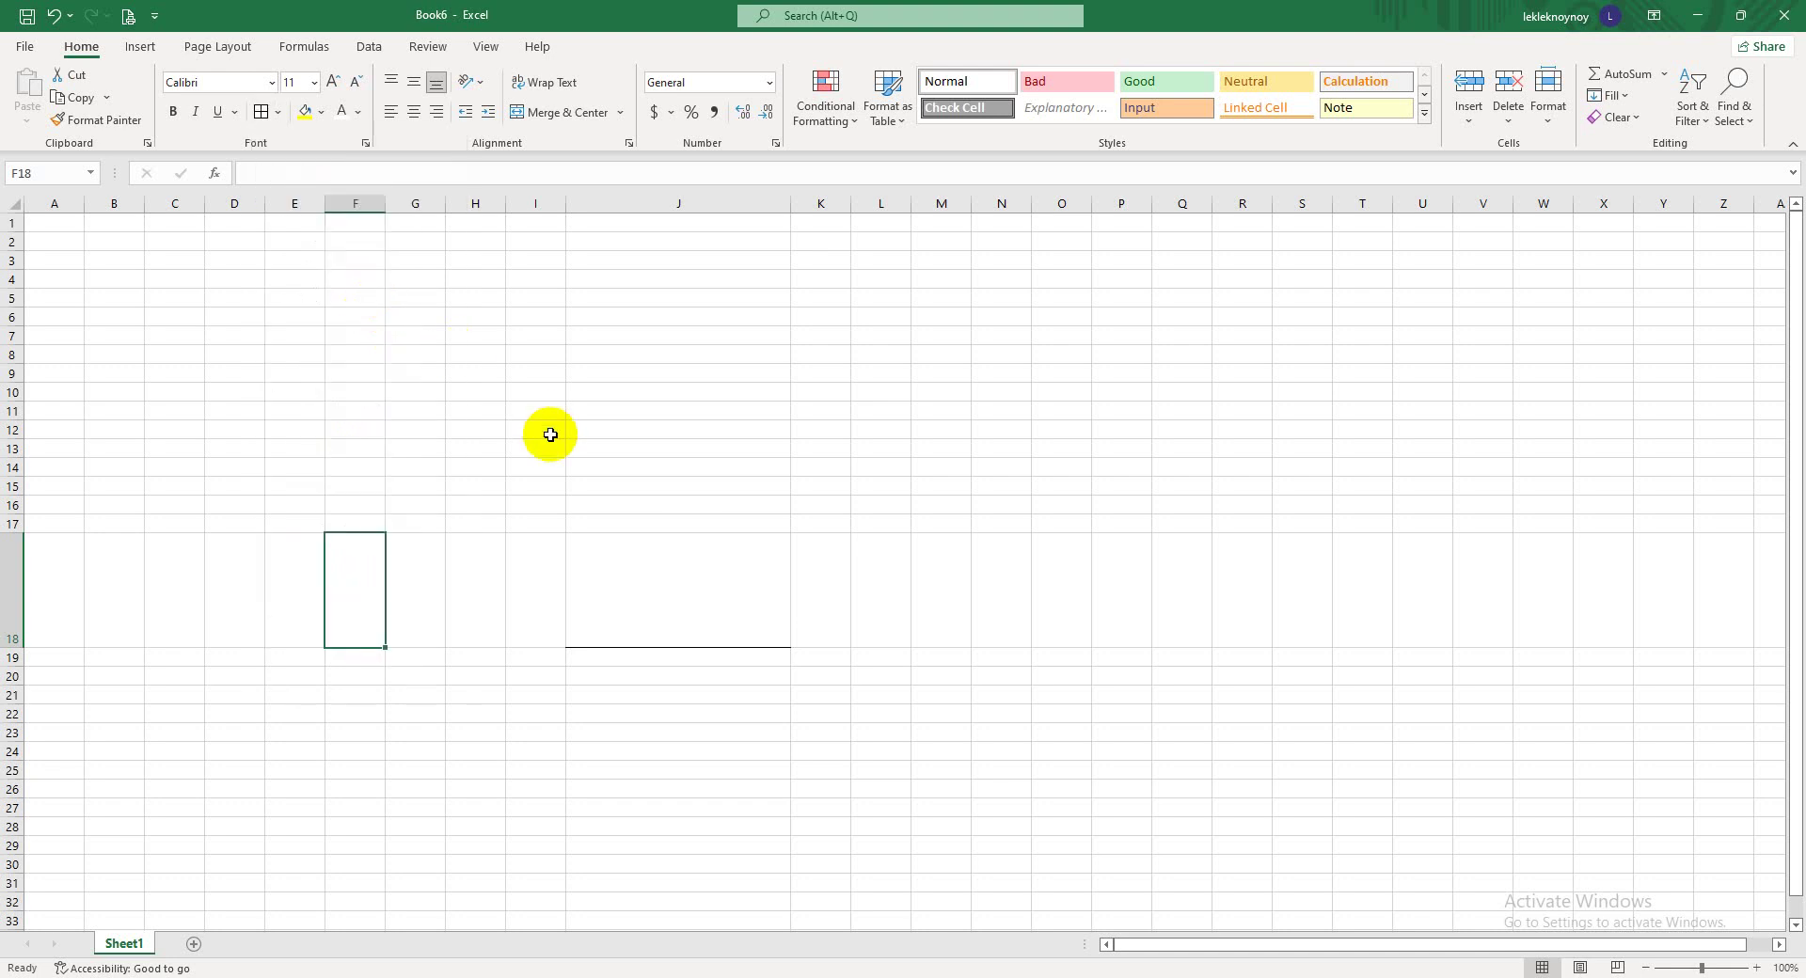
click(803, 489)
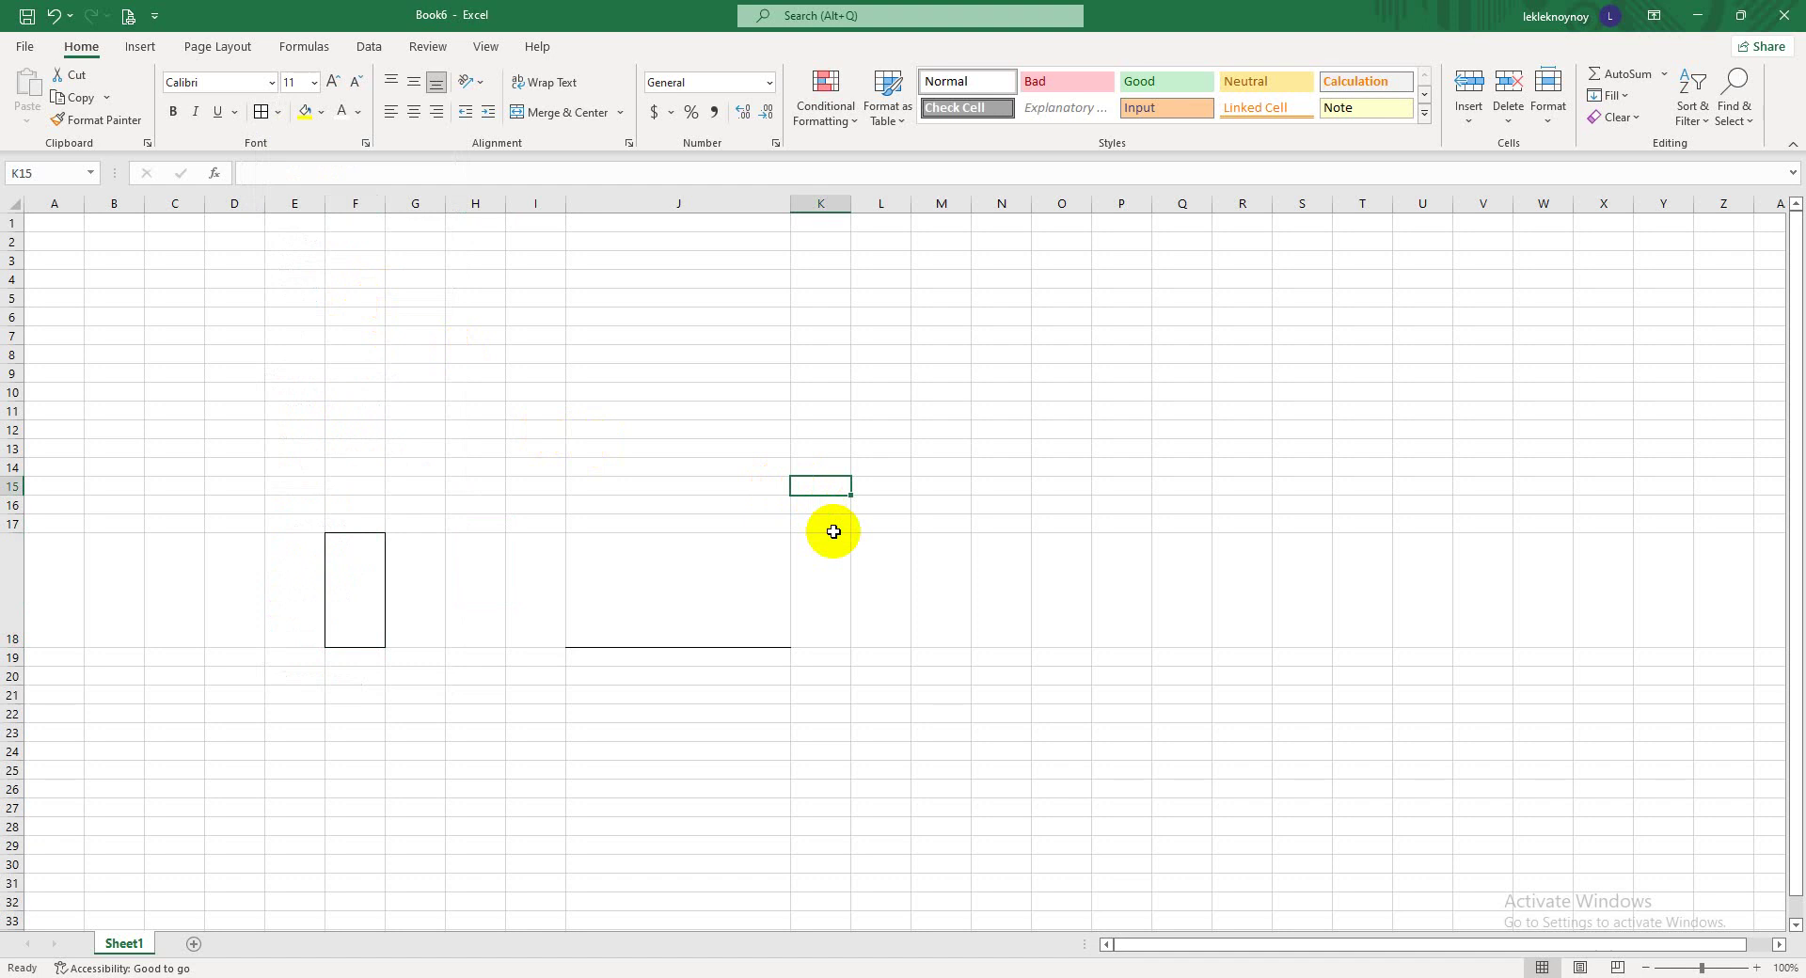
click(830, 527)
click(919, 529)
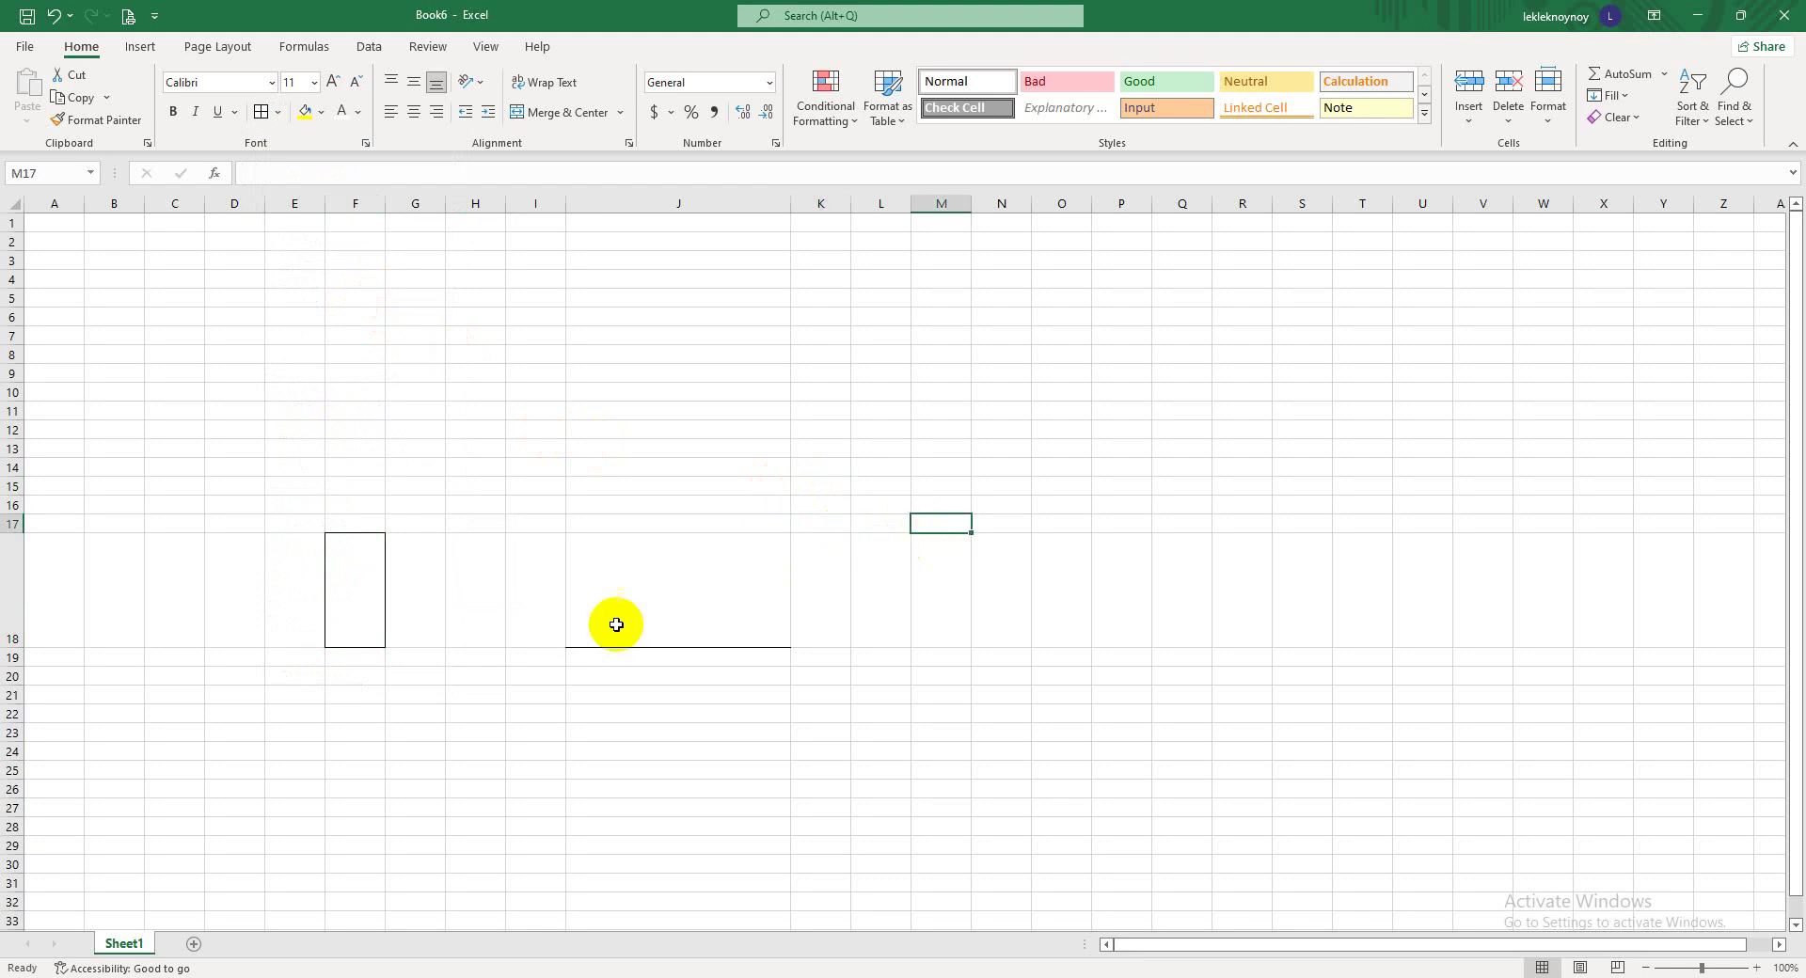
click(120, 555)
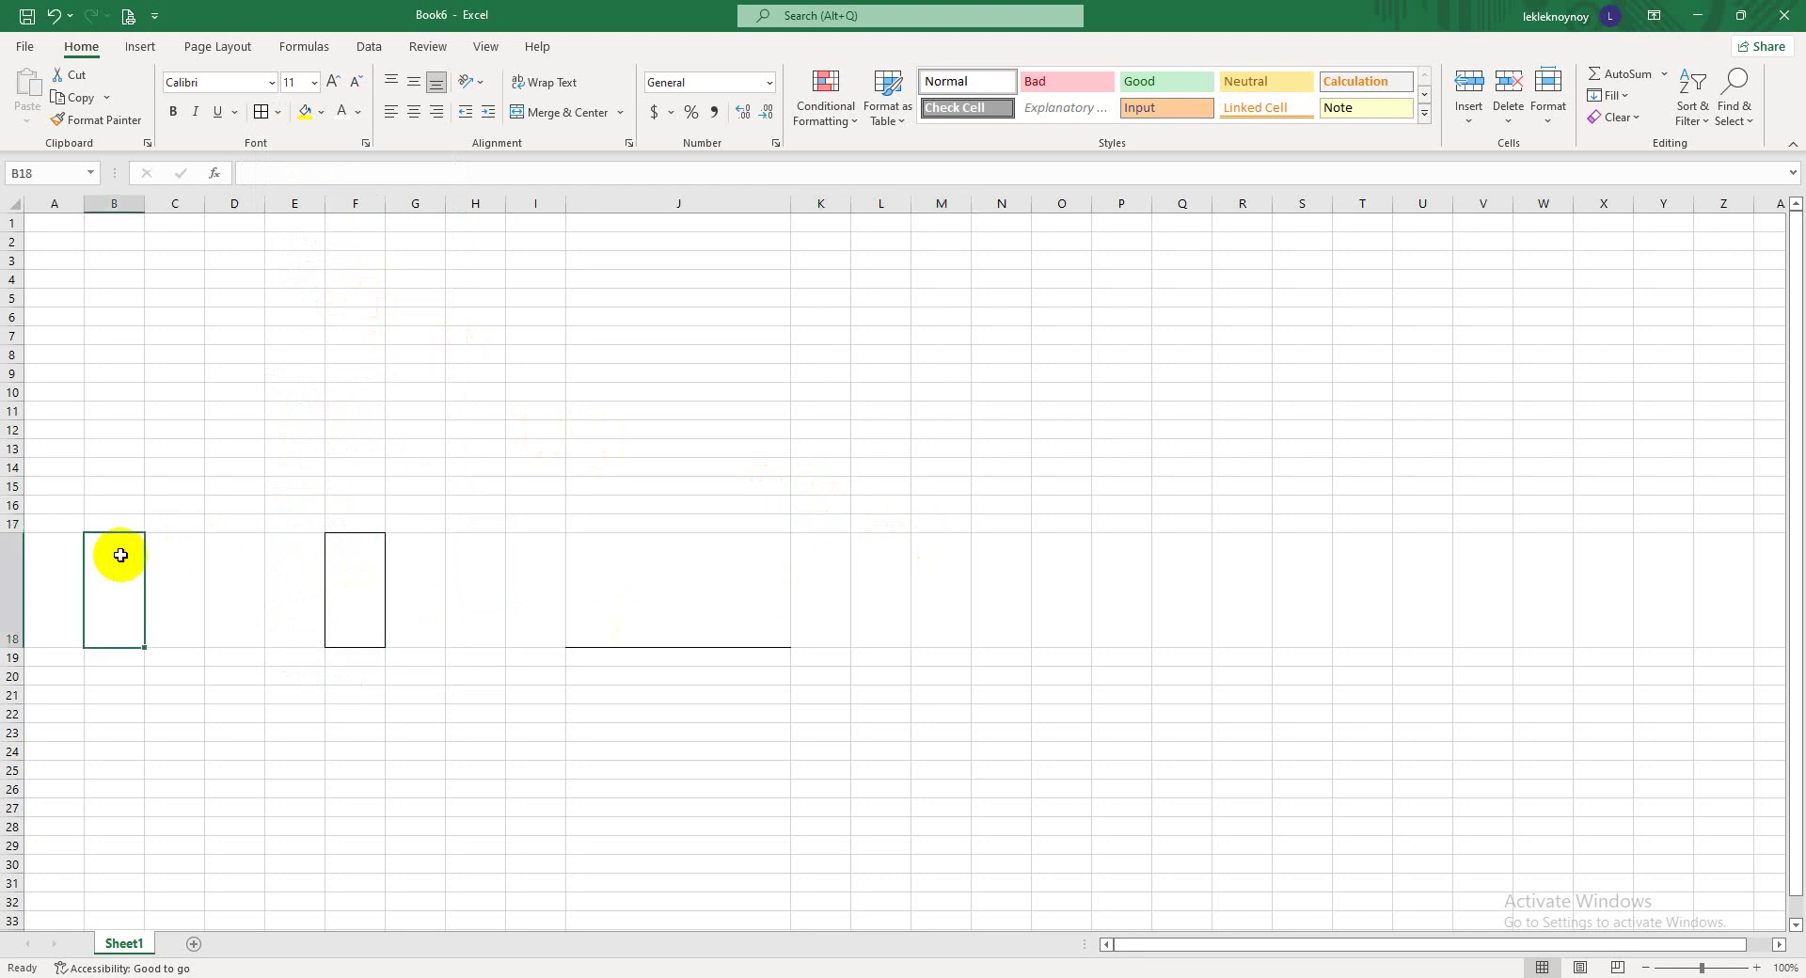
click(278, 112)
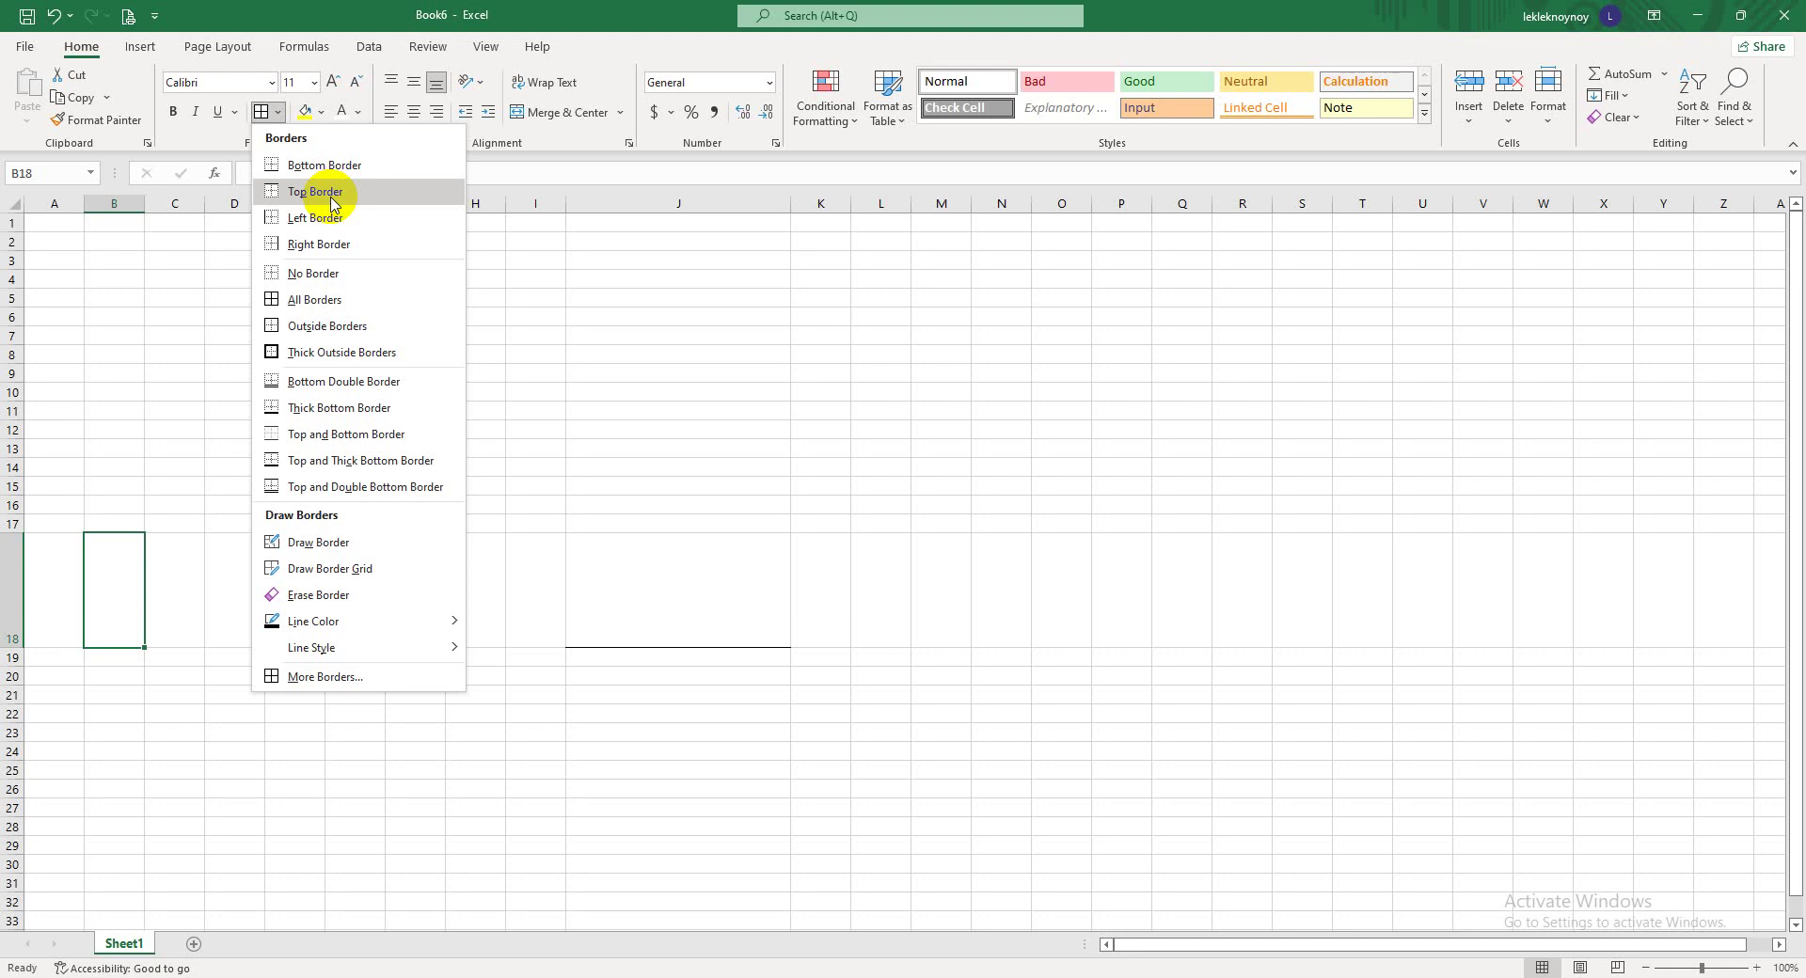
- Give cell B18 a top border and deselect it to check
click(331, 198)
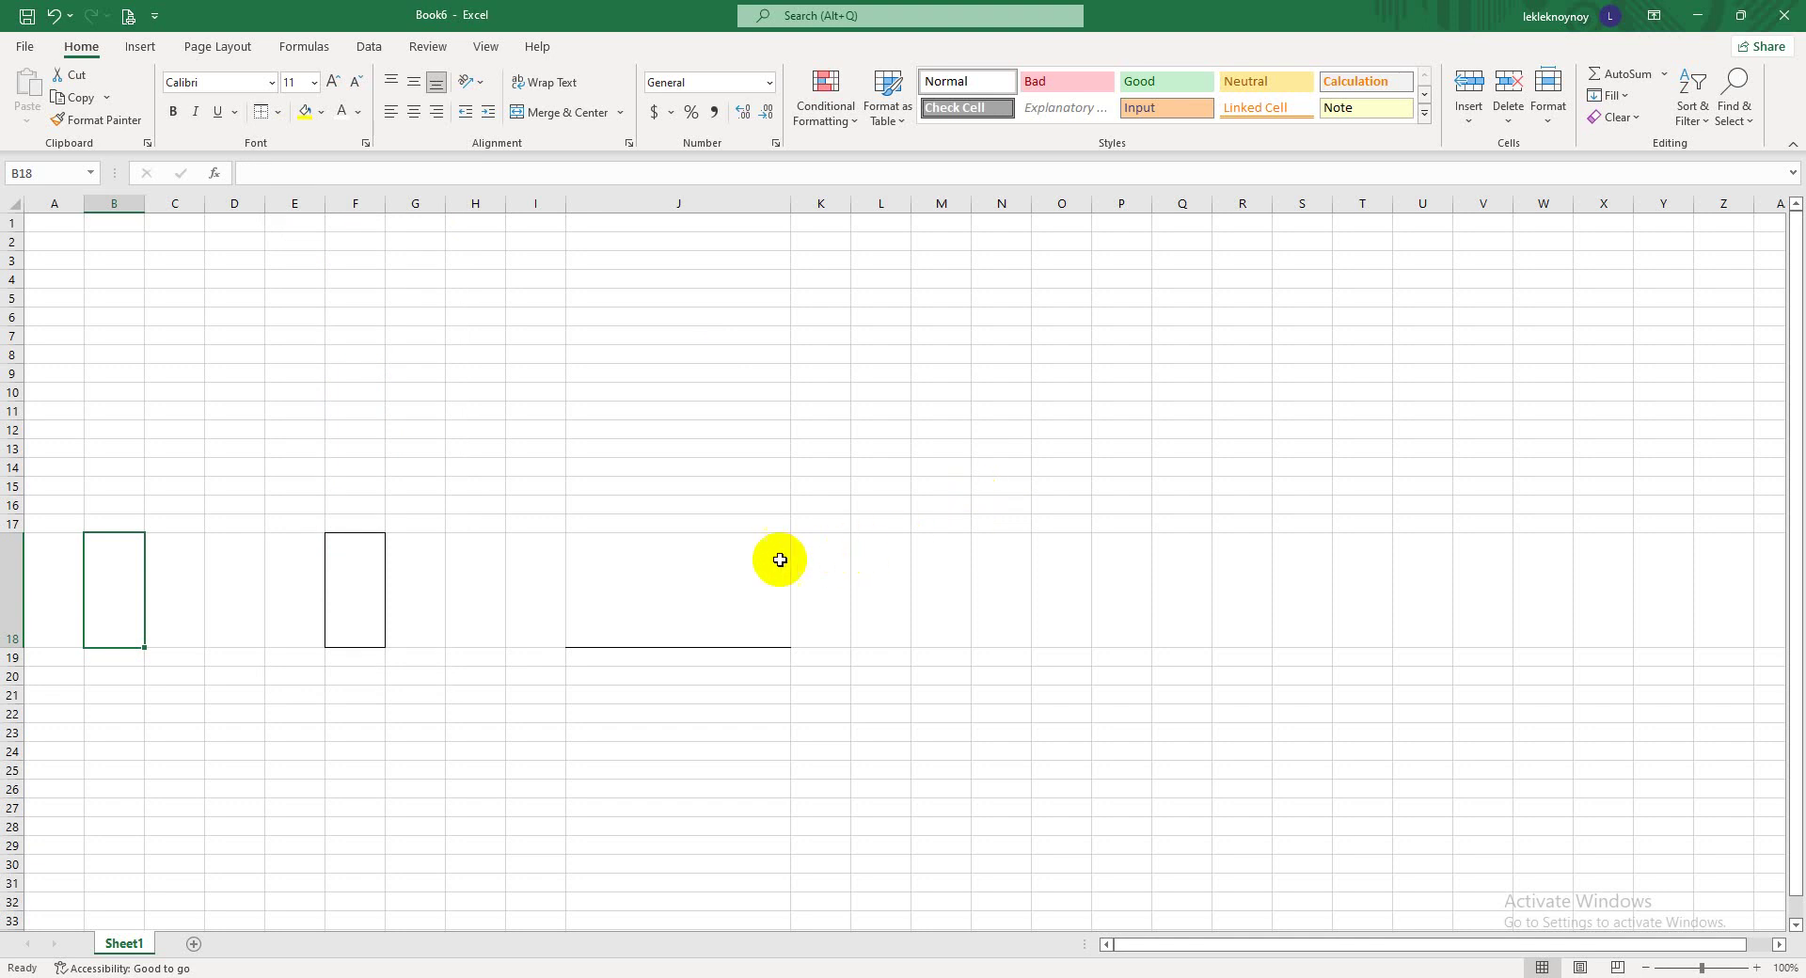
click(602, 560)
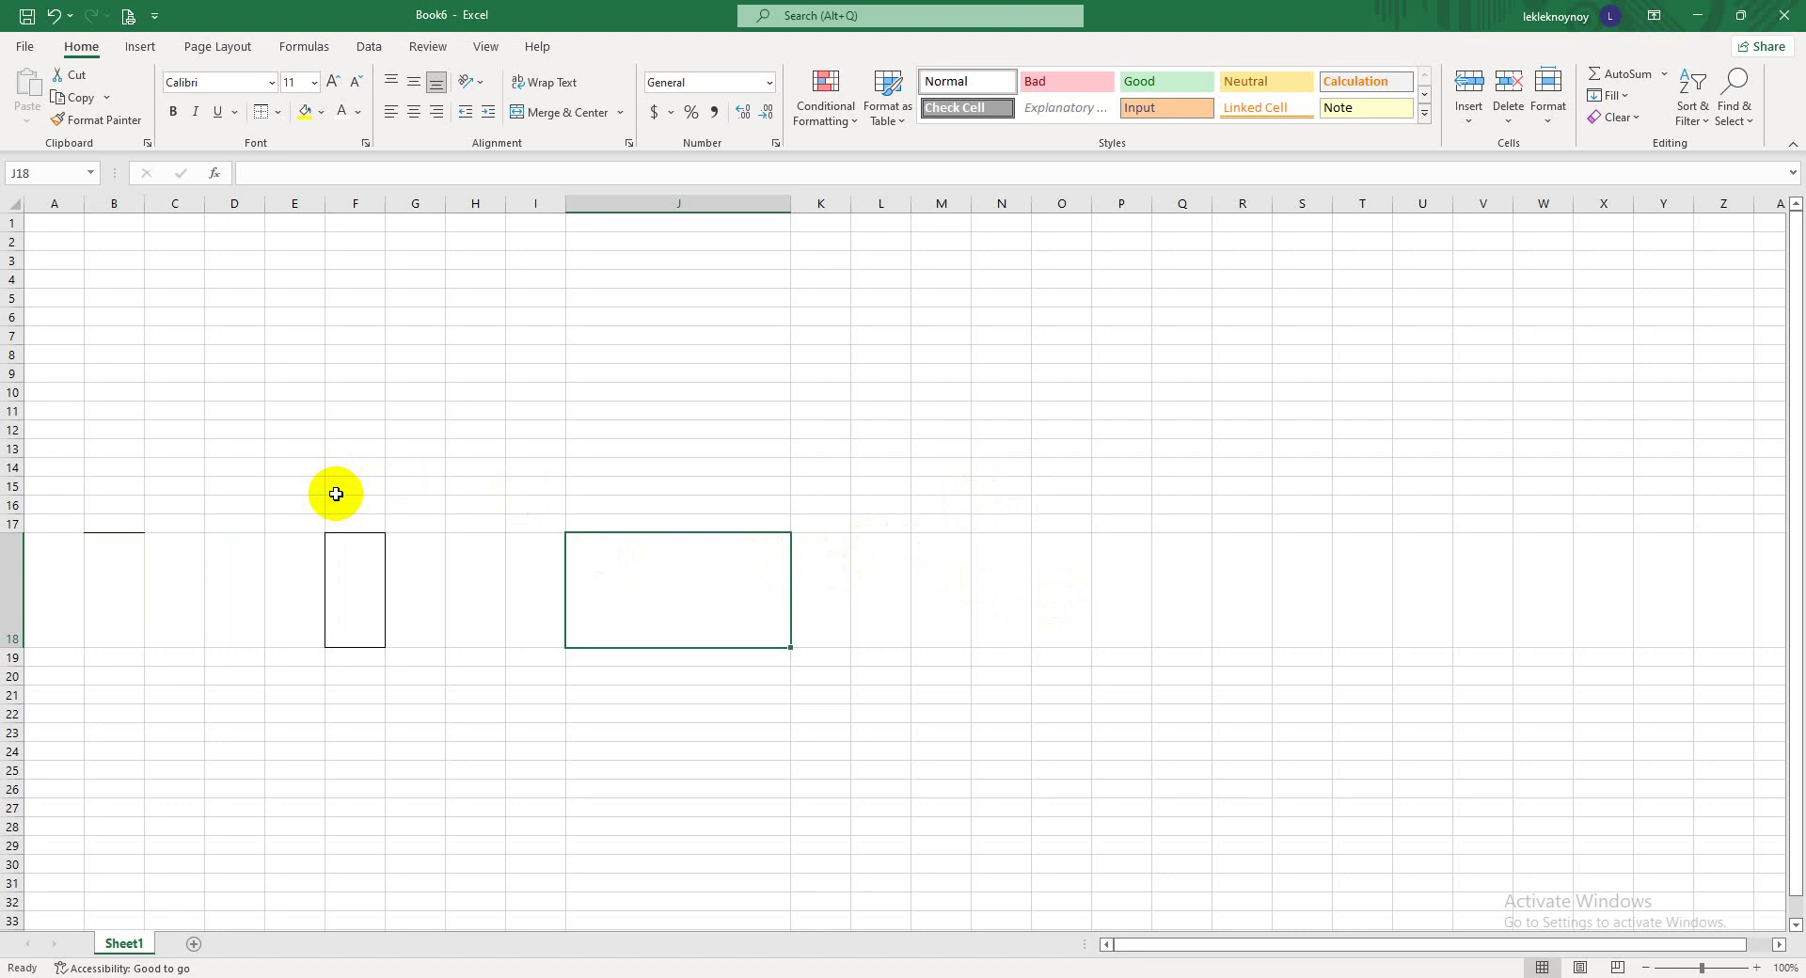
click(408, 545)
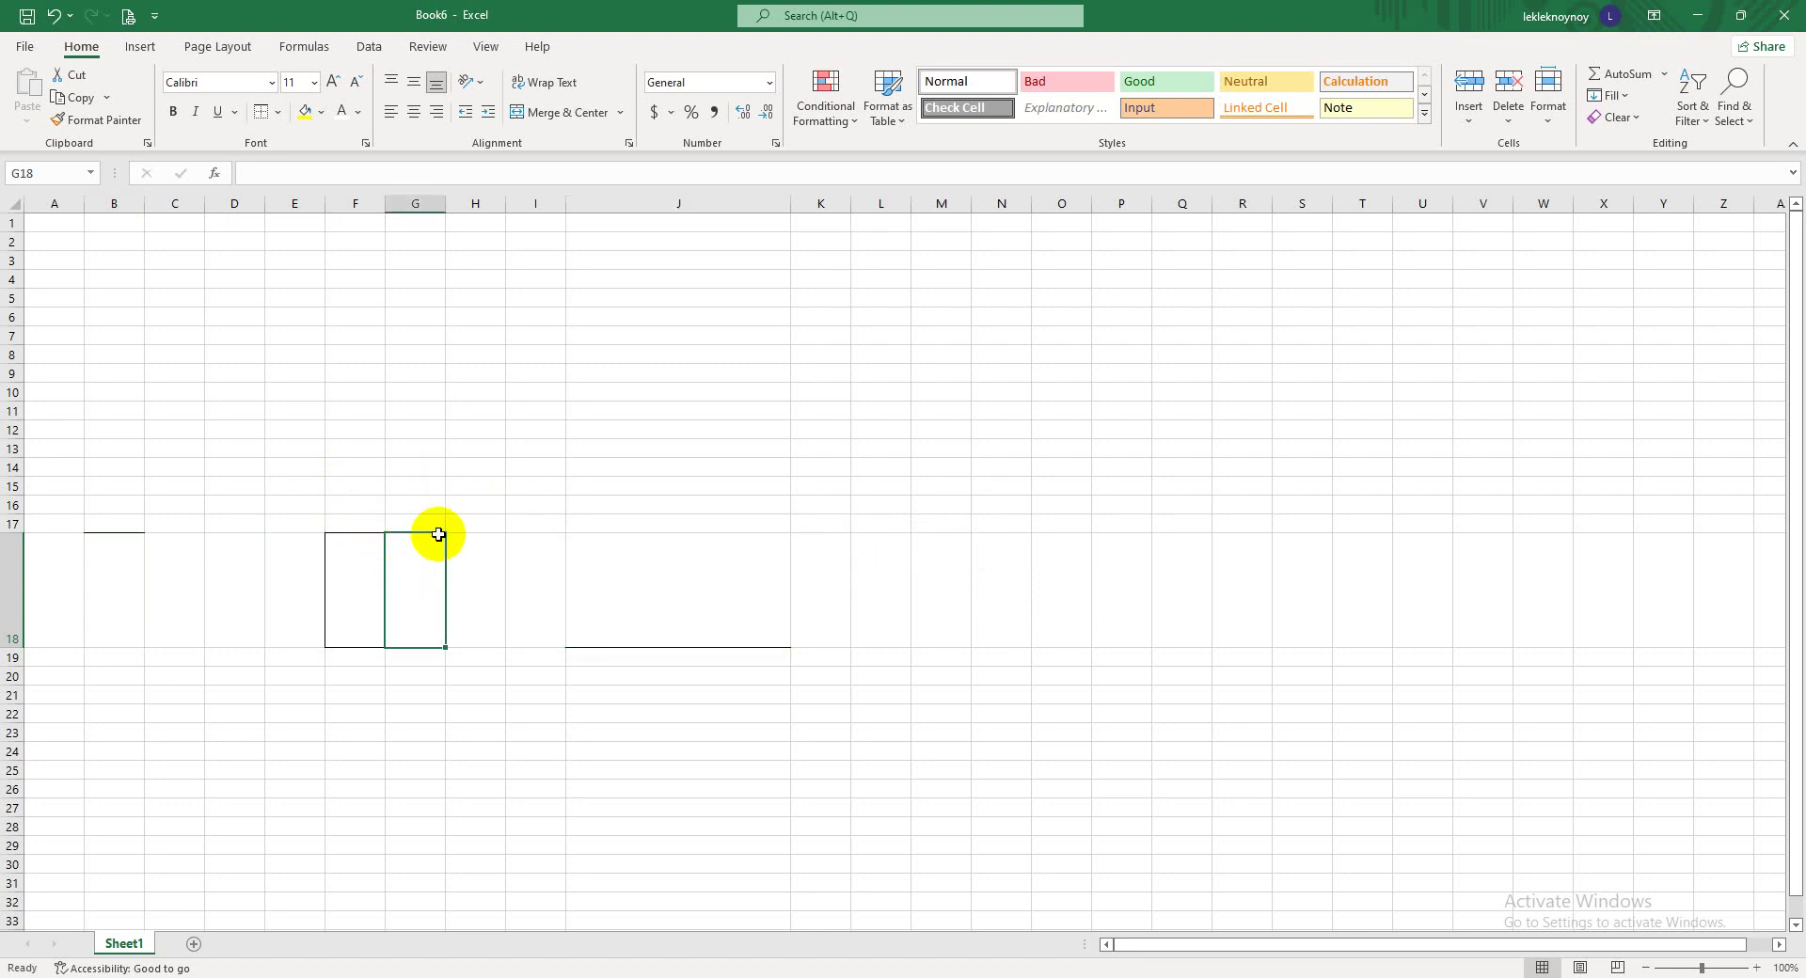
- Add a left border to cells N6:N25, then select I7:I27
drag(1003, 316, 1019, 766)
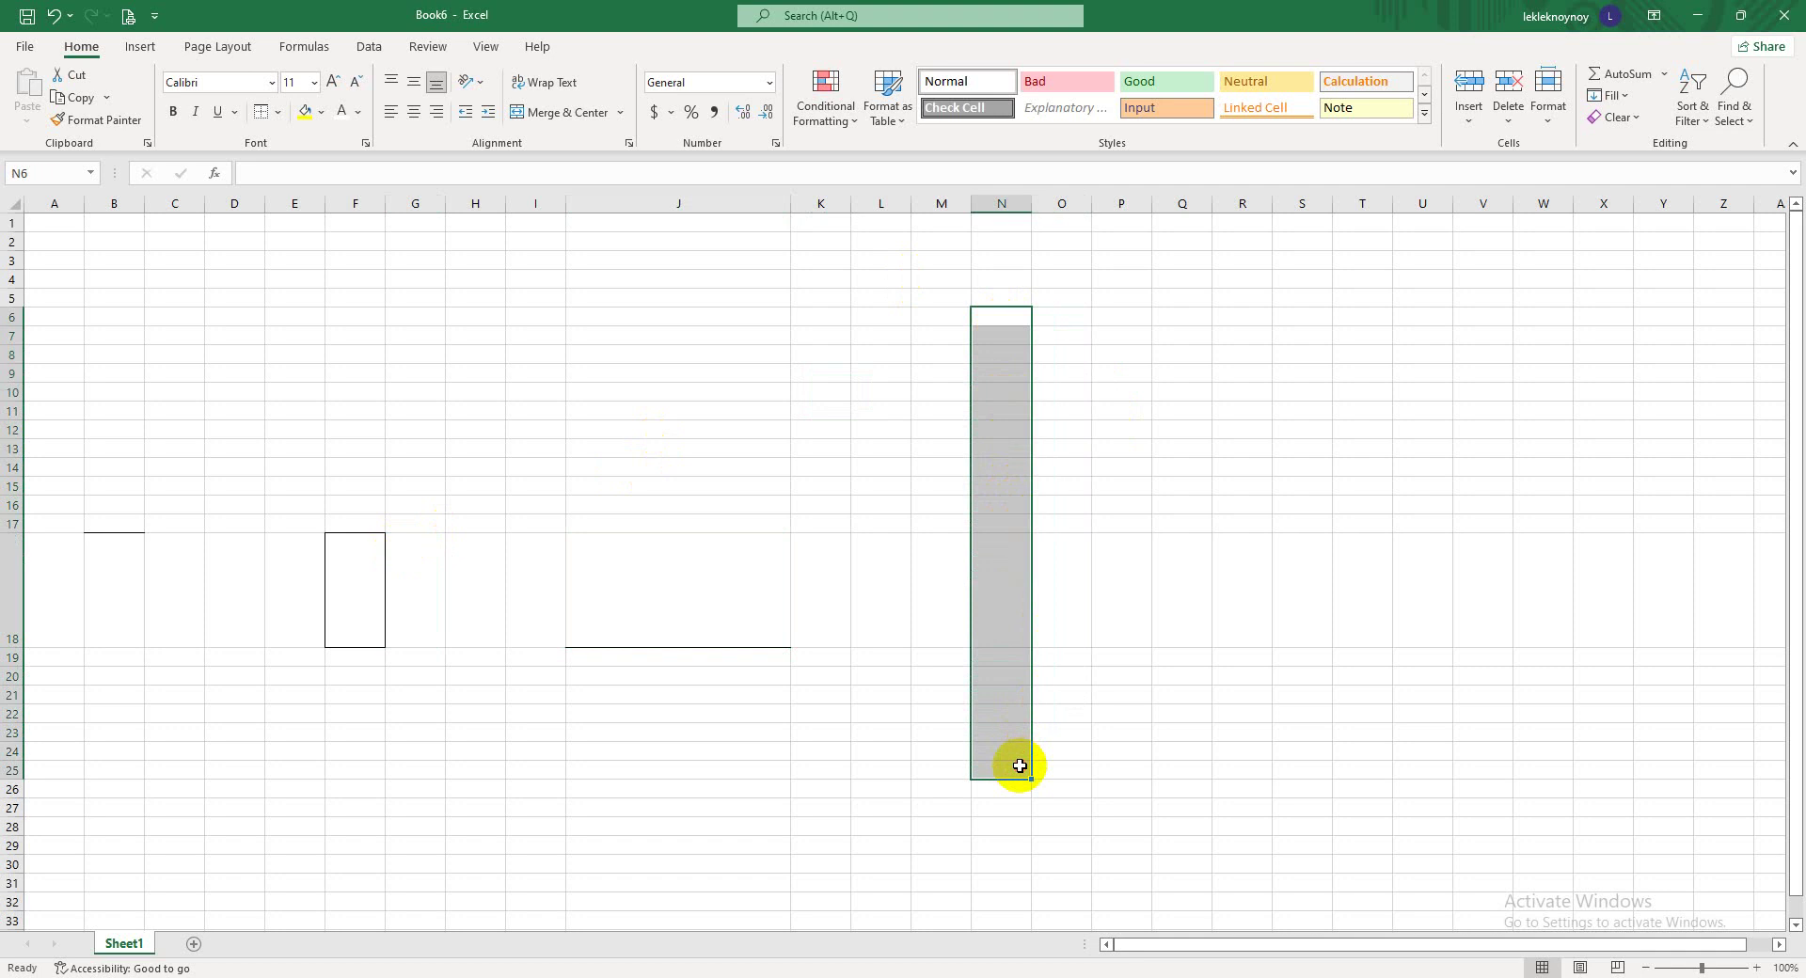
click(279, 114)
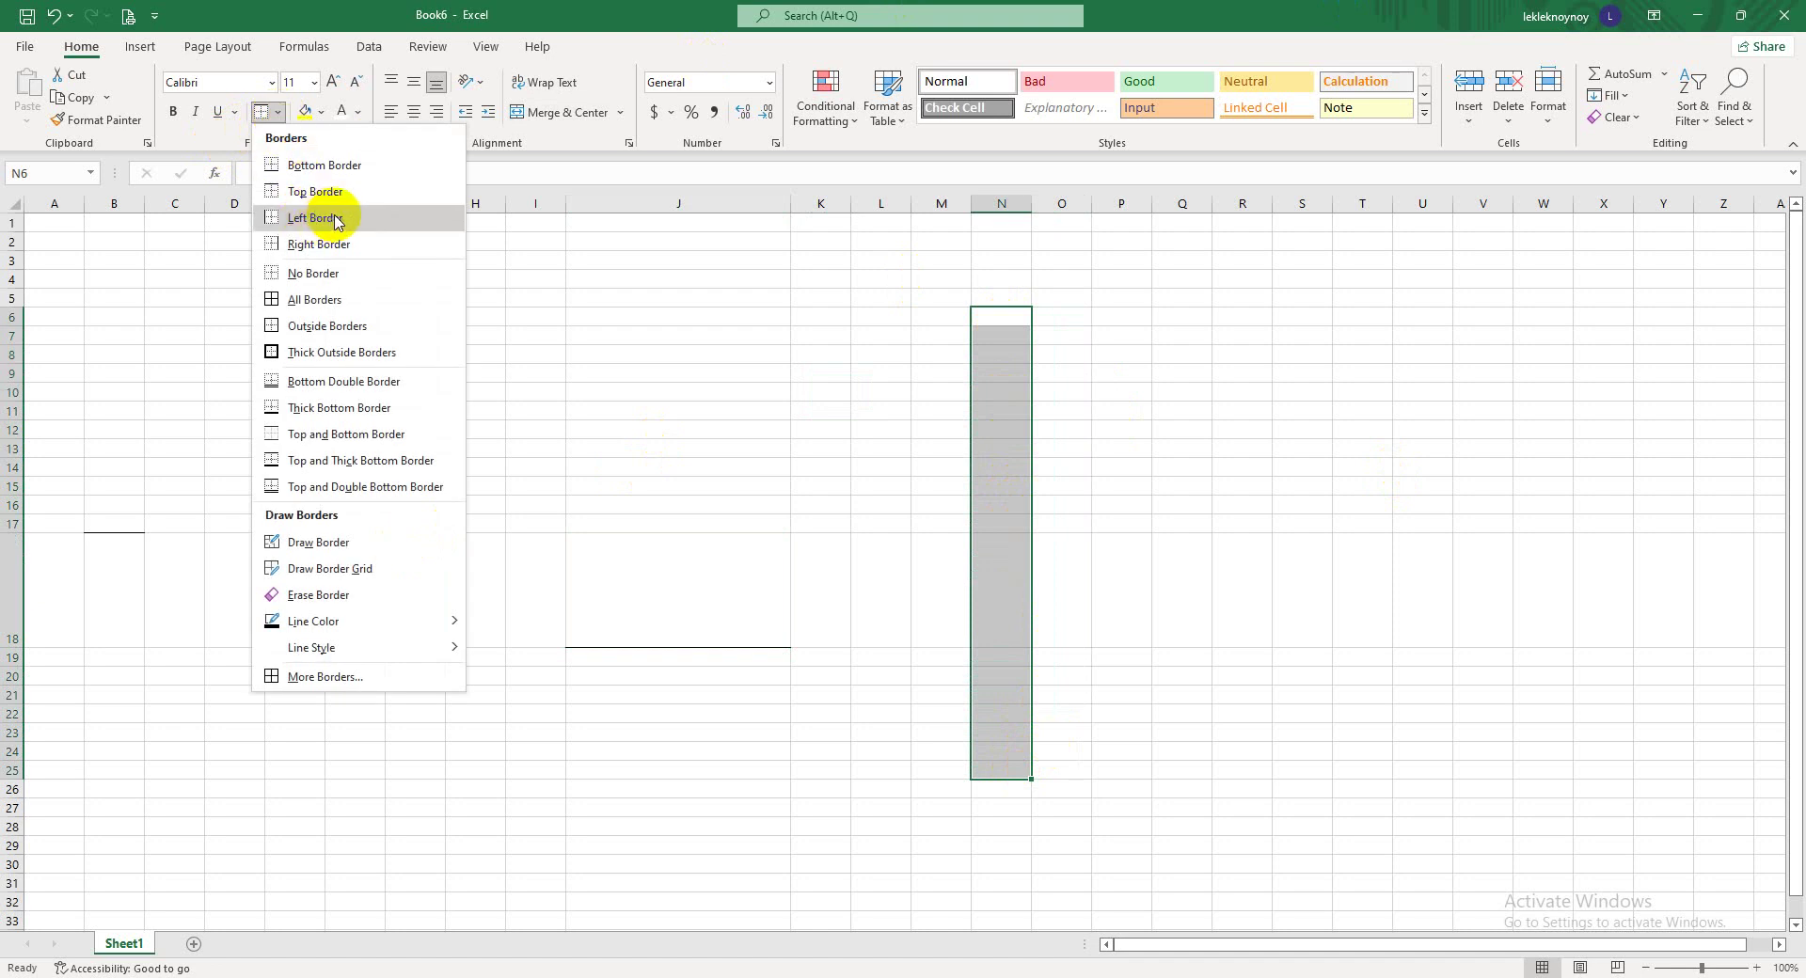
click(337, 220)
click(1385, 632)
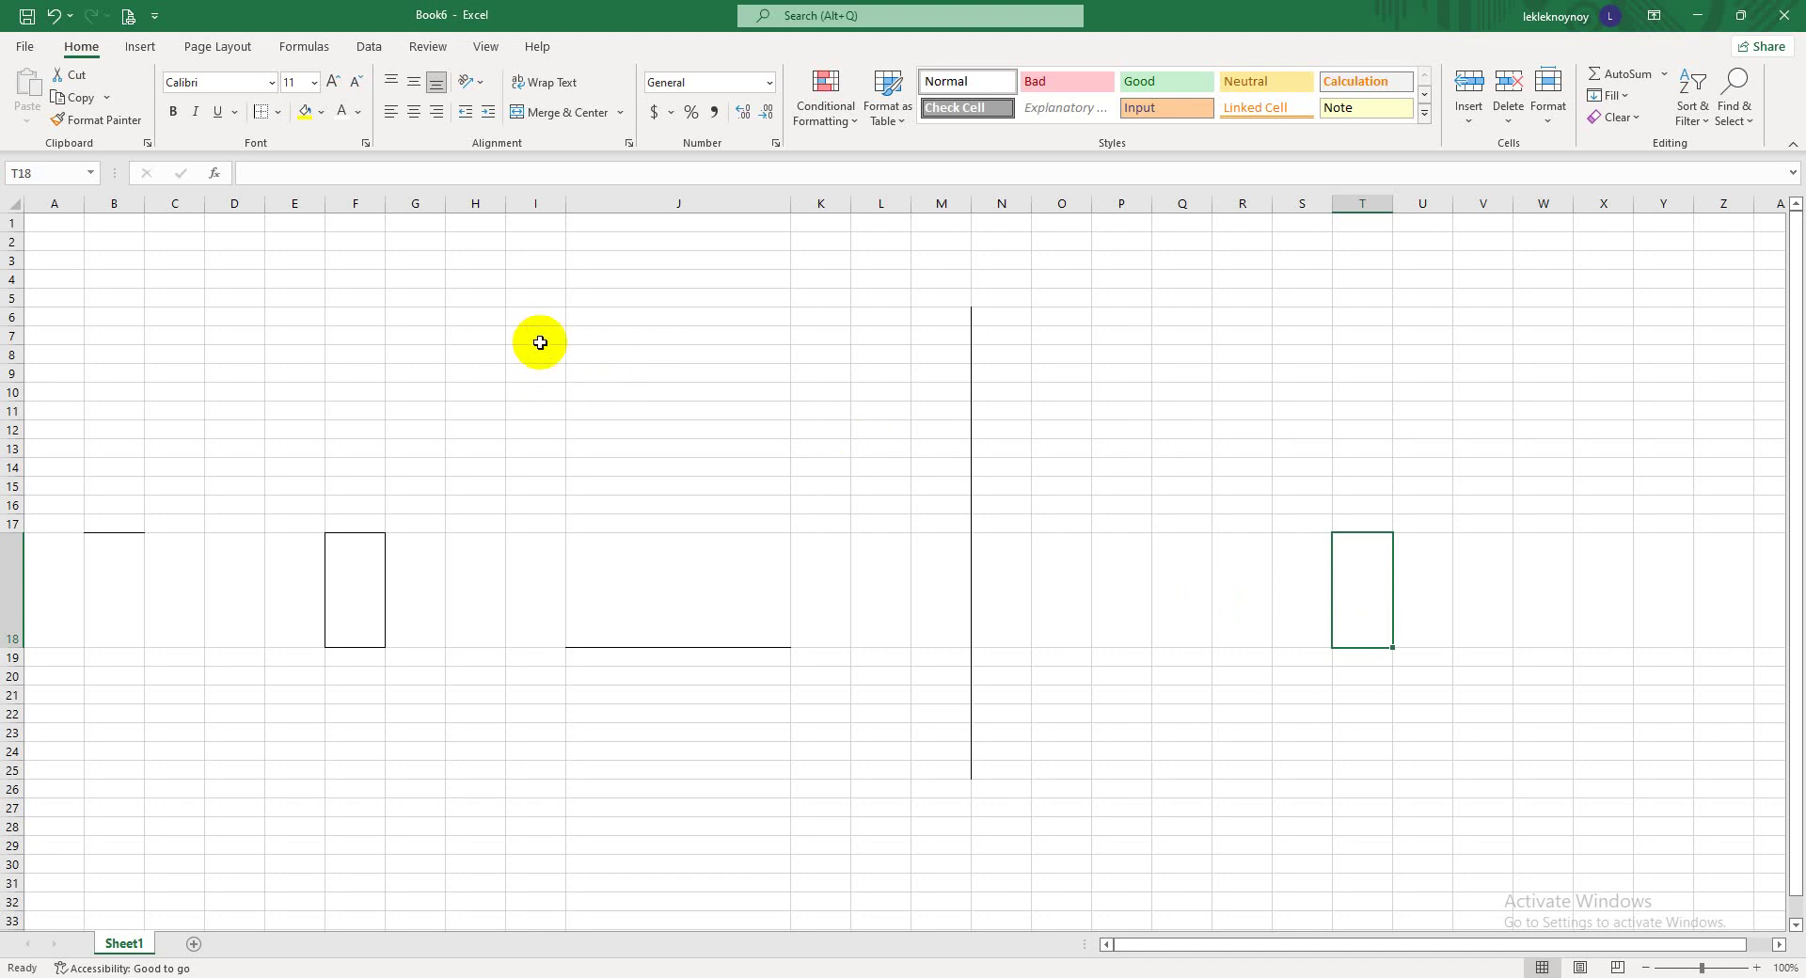
drag(536, 336, 543, 811)
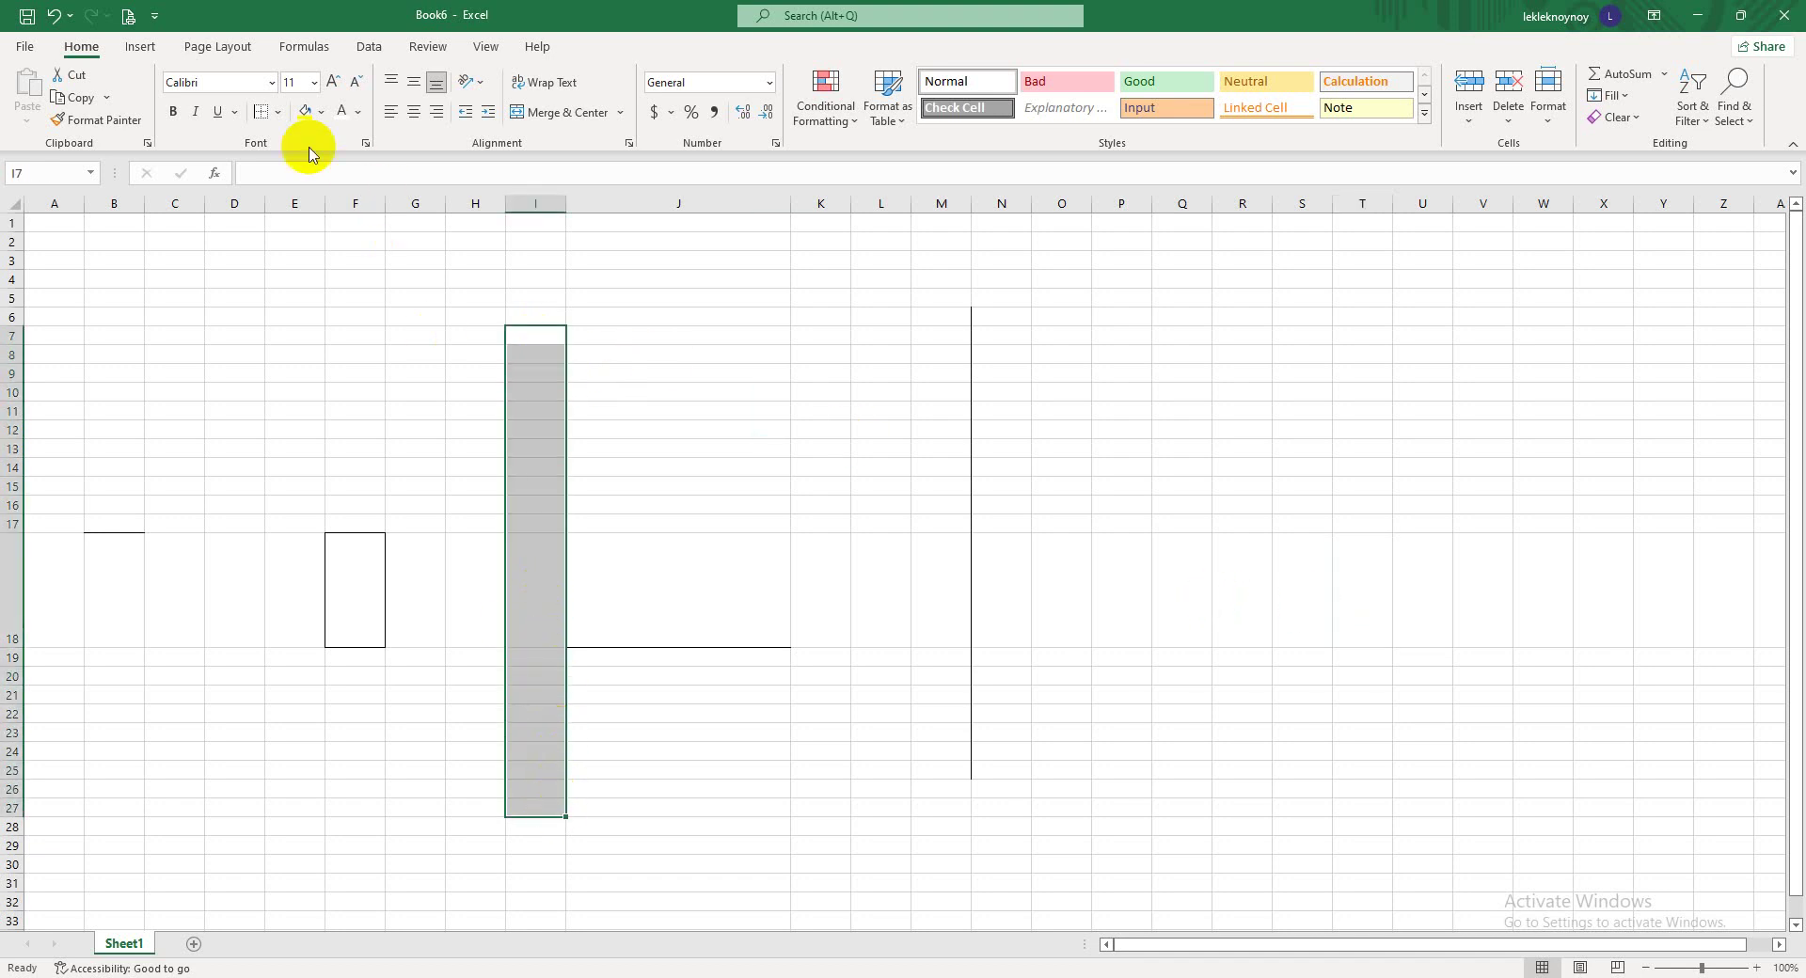
- Apply a right border to I7:I27 and deselect to view the line
click(281, 120)
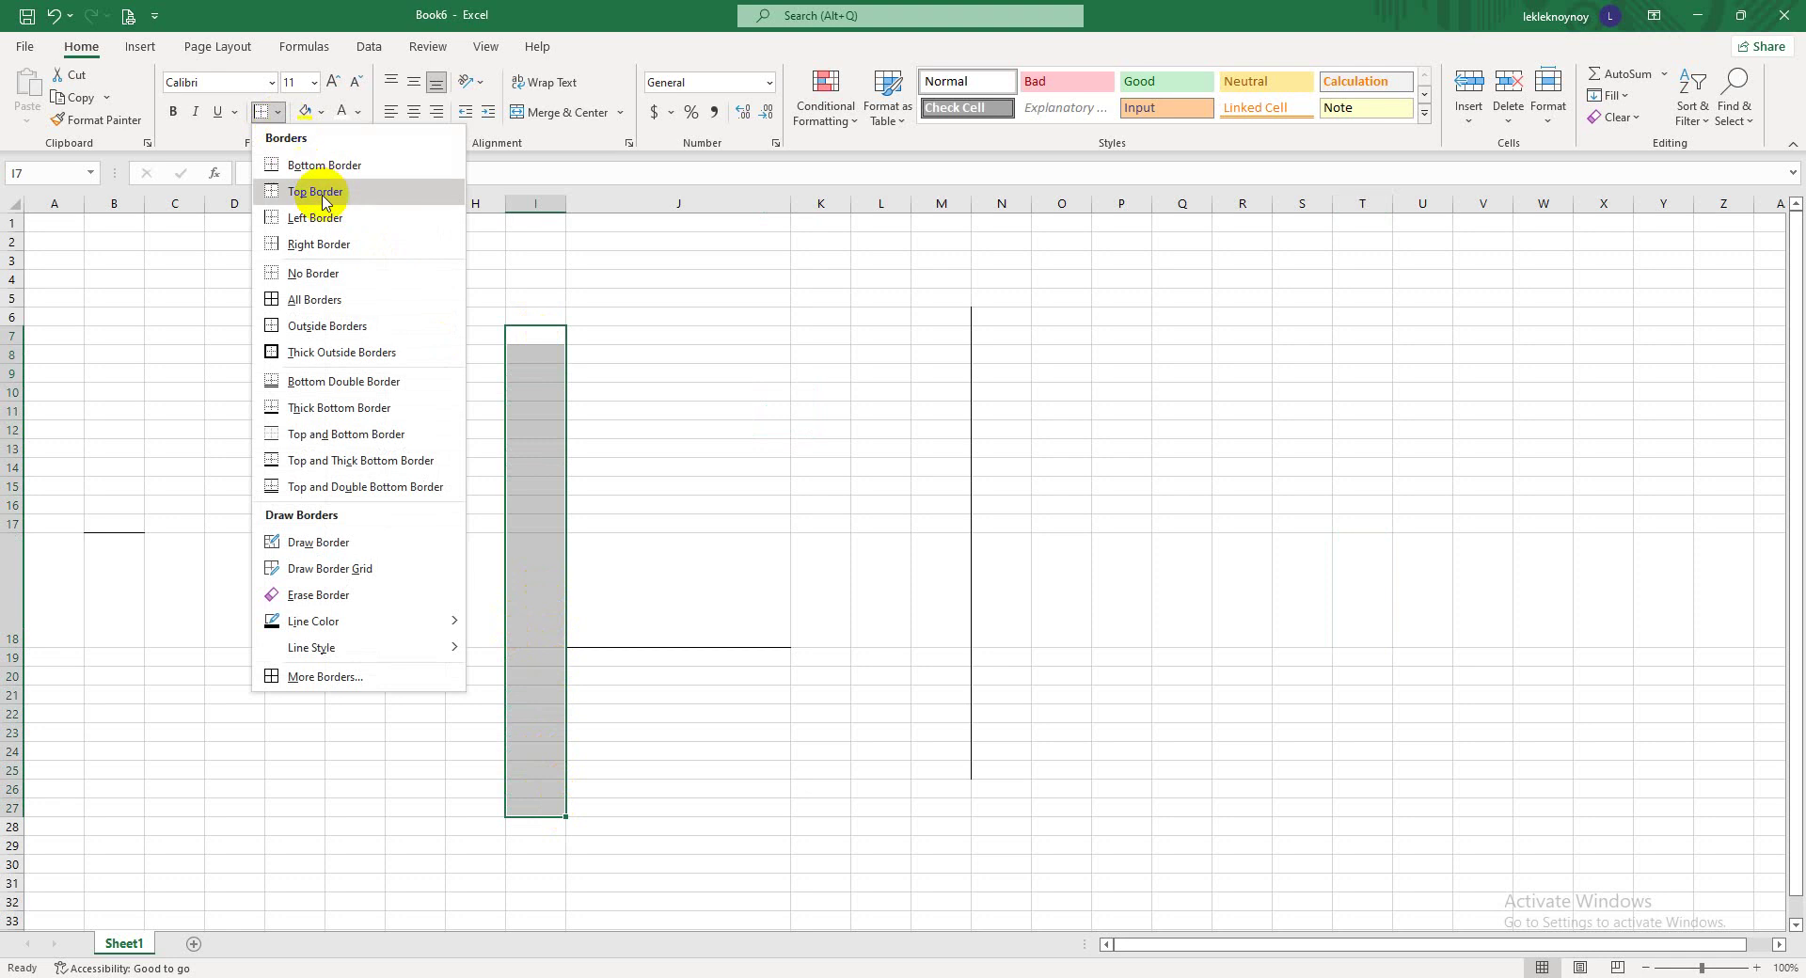
click(357, 247)
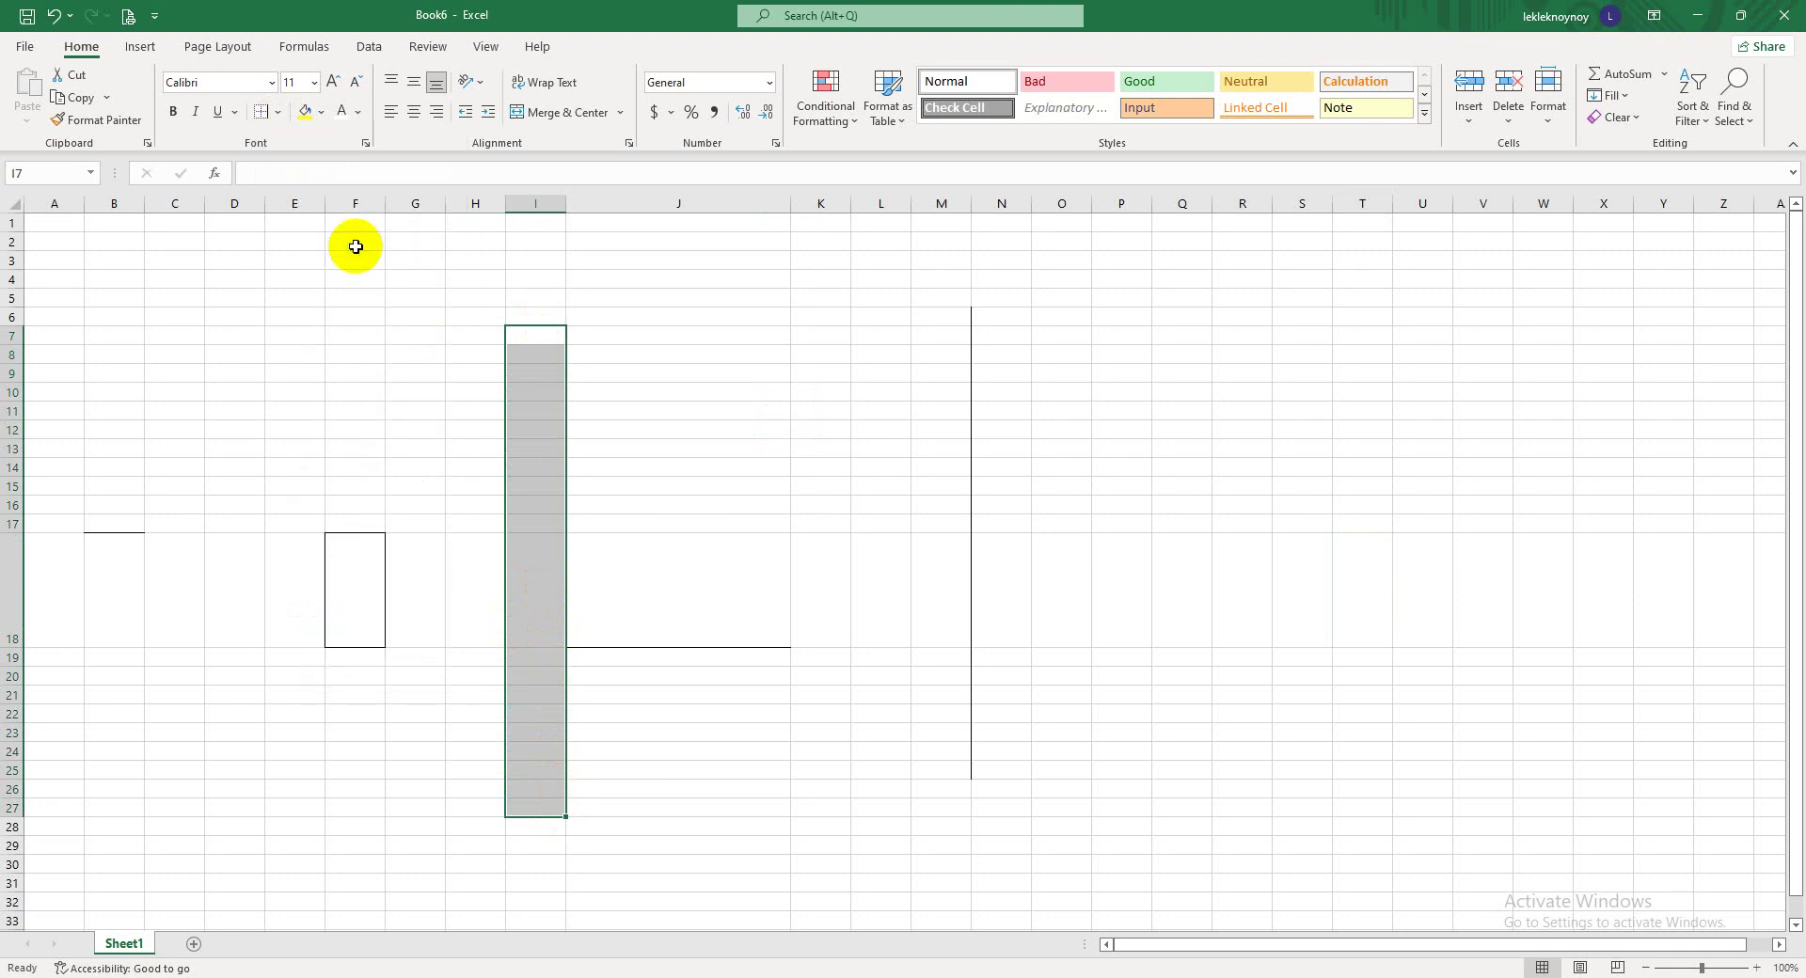
click(733, 474)
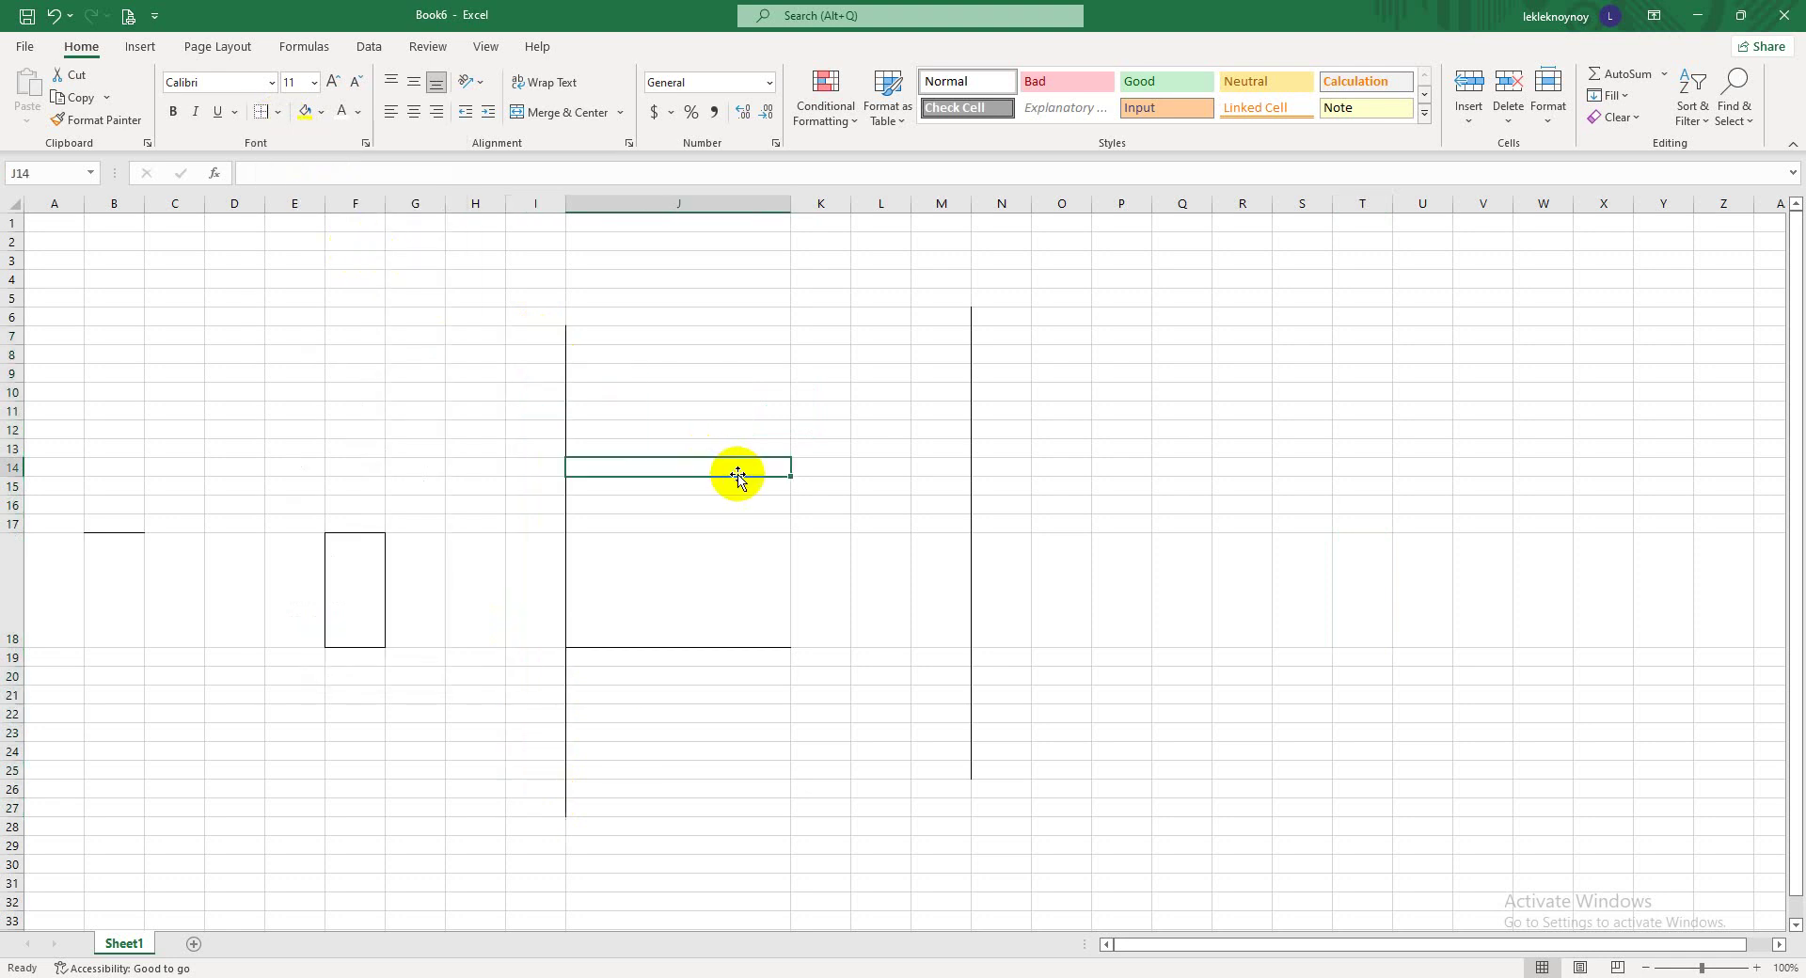
click(1338, 626)
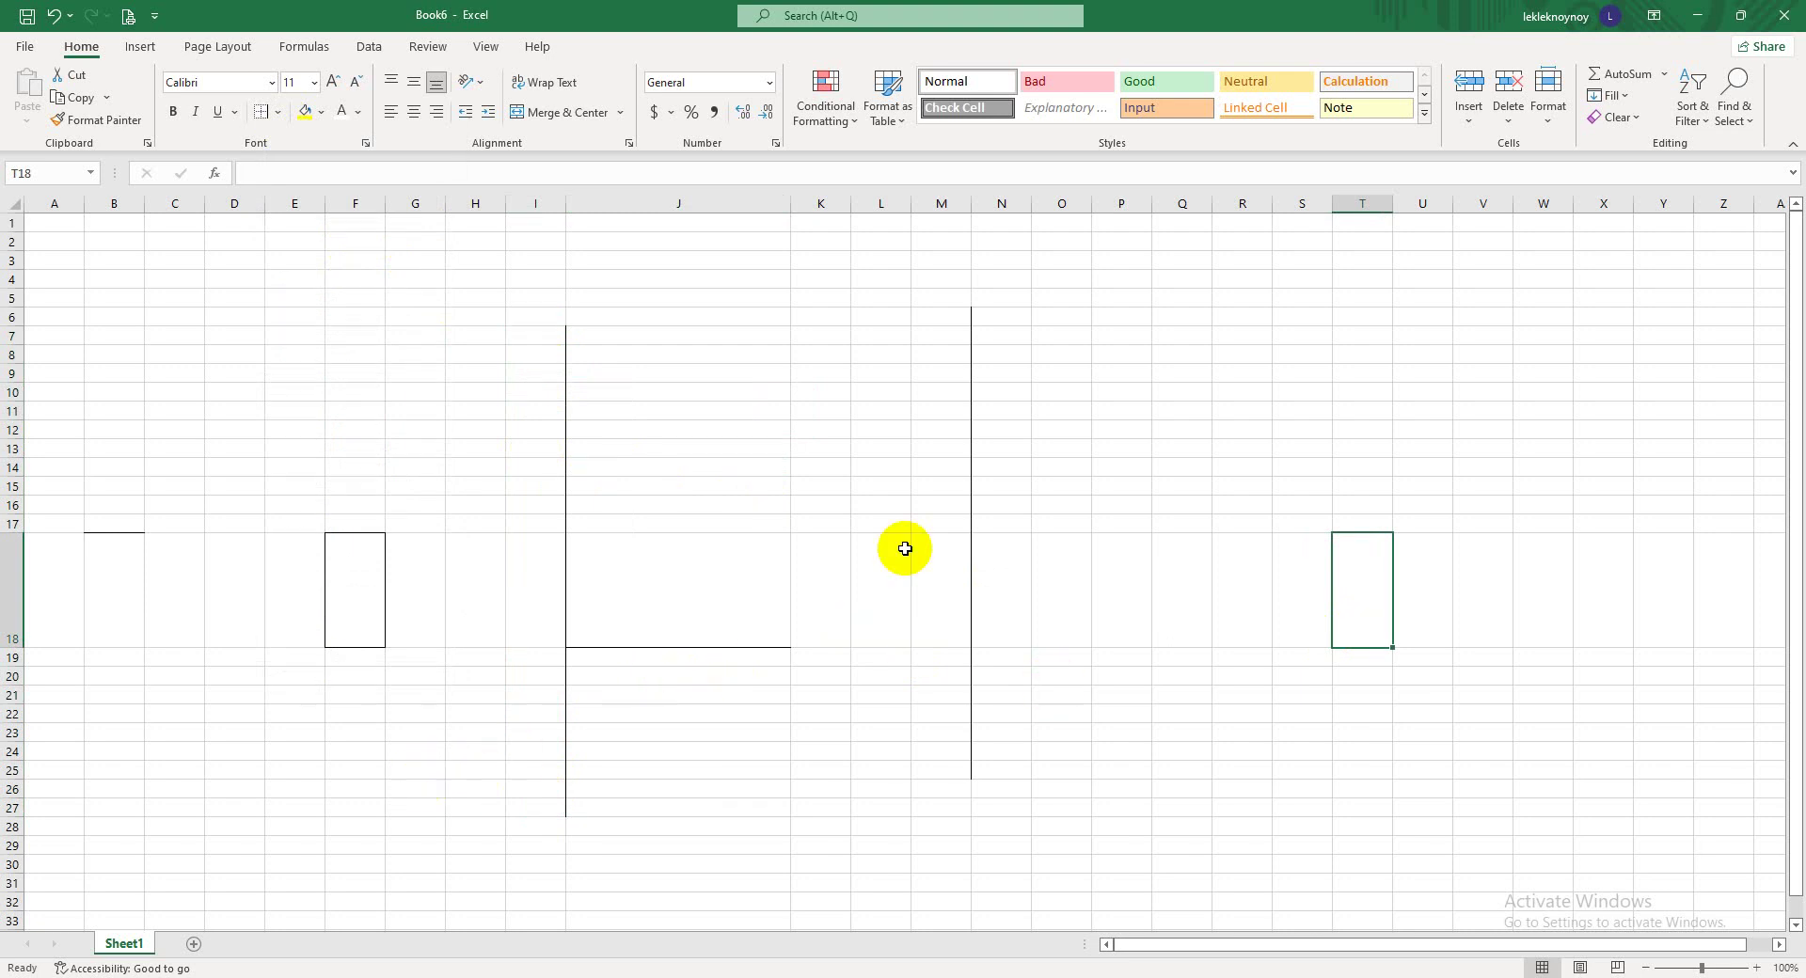
click(827, 470)
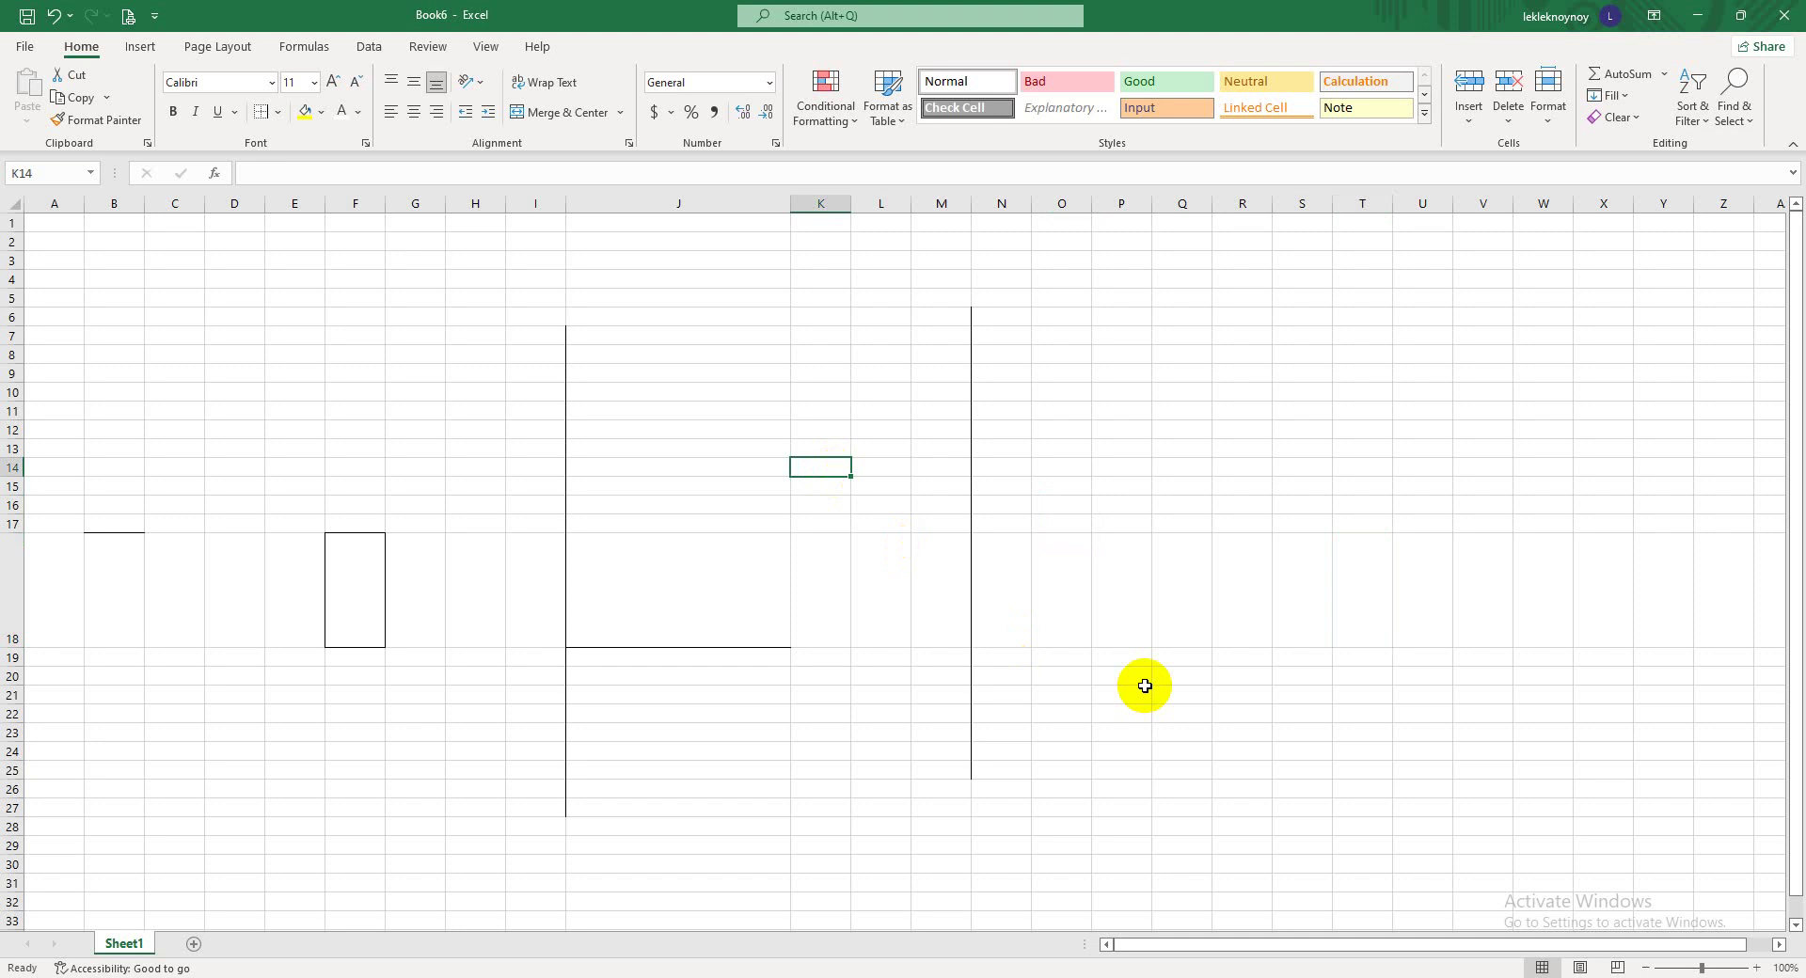
click(1302, 465)
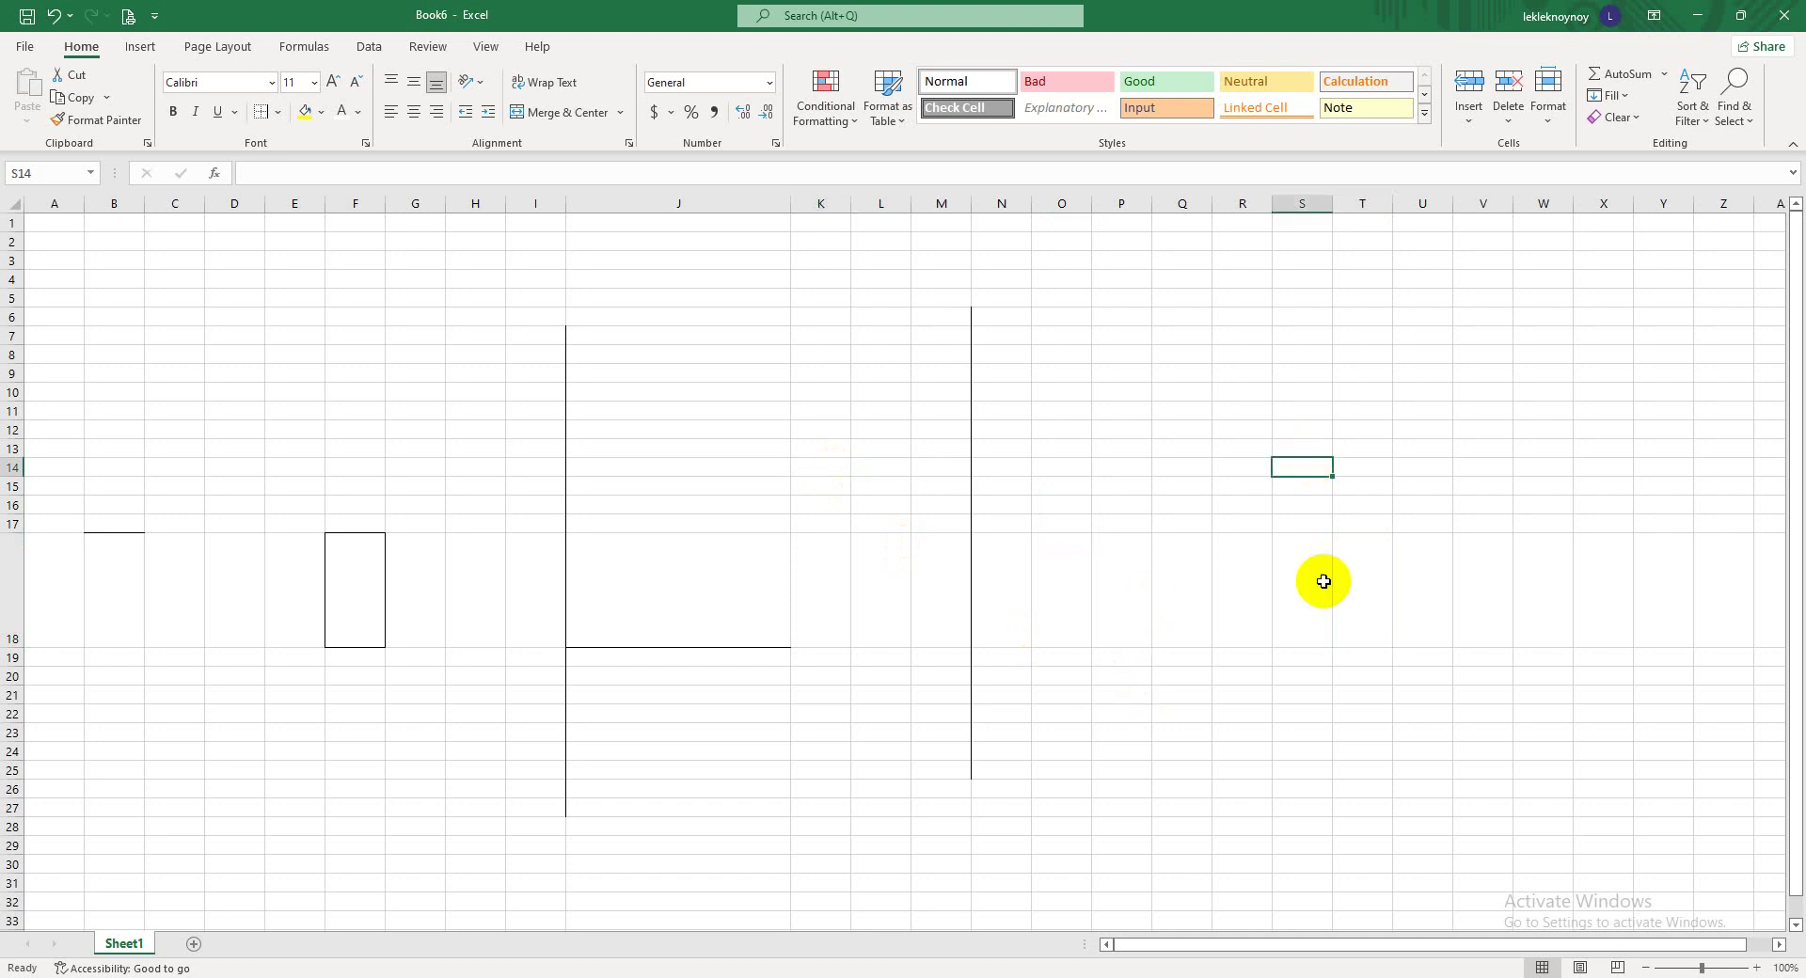
- Give R6:U21 an outside border and a light grey theme fill
mouse_move(1235, 314)
mouse_down()
mouse_move(1444, 469)
mouse_move(1445, 692)
mouse_up()
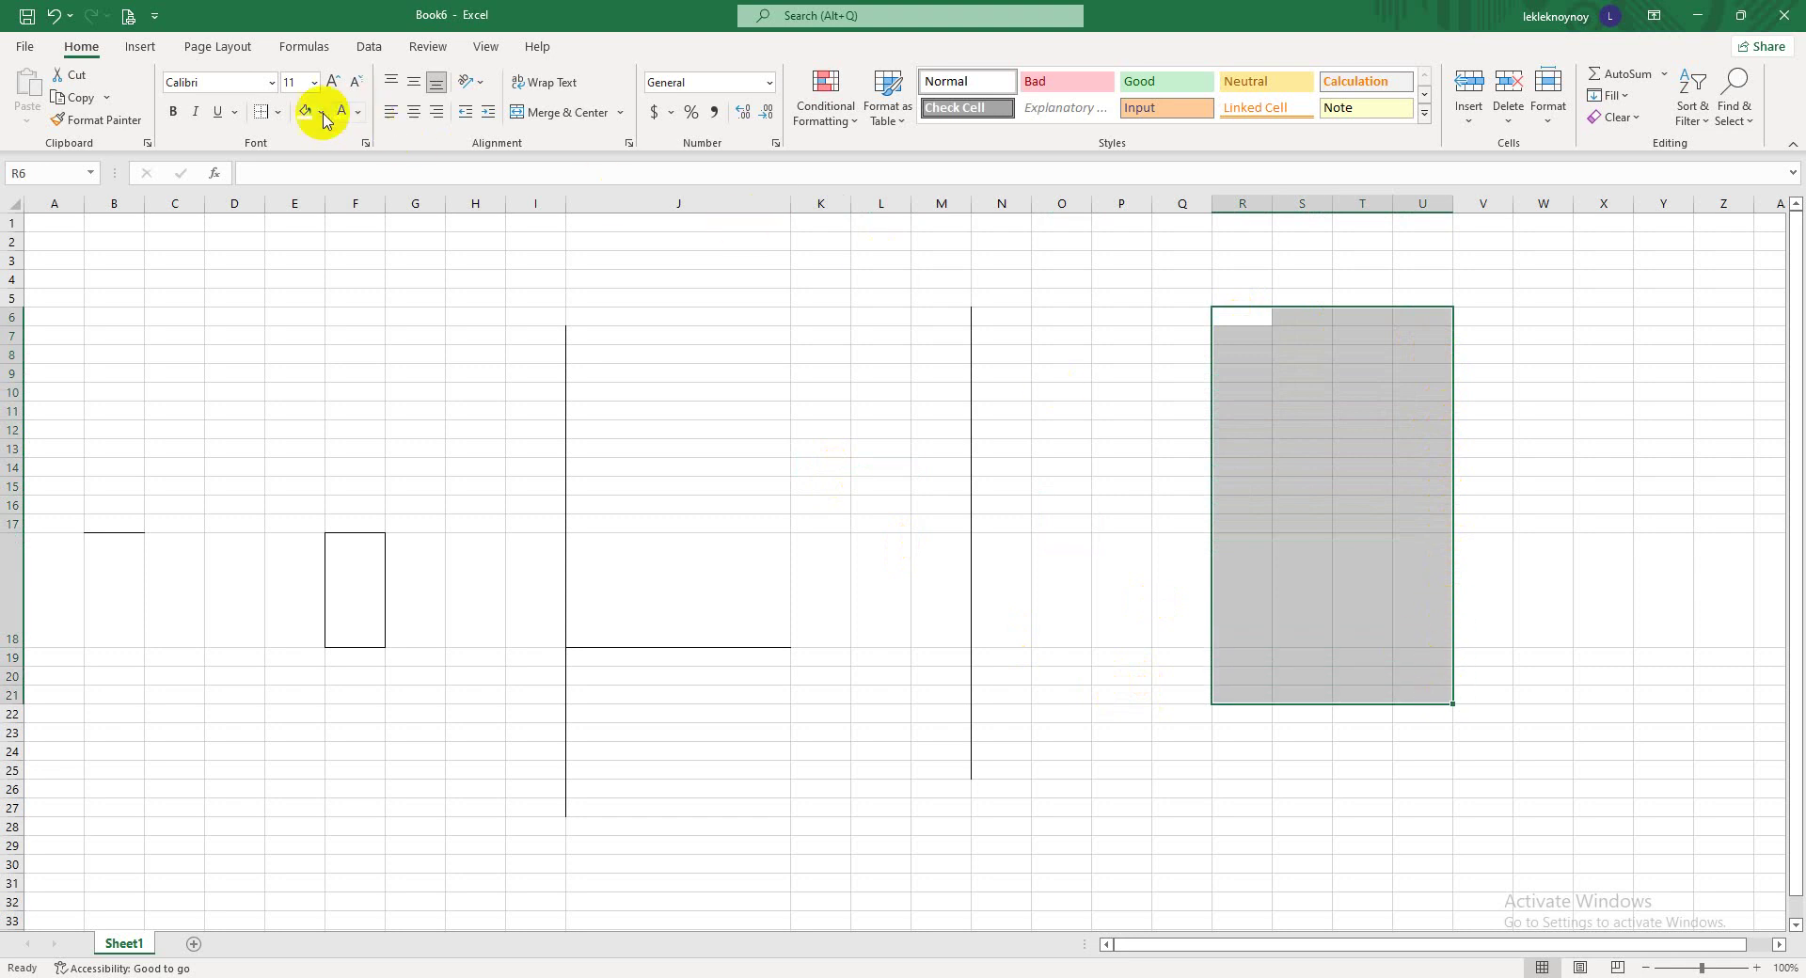
click(281, 112)
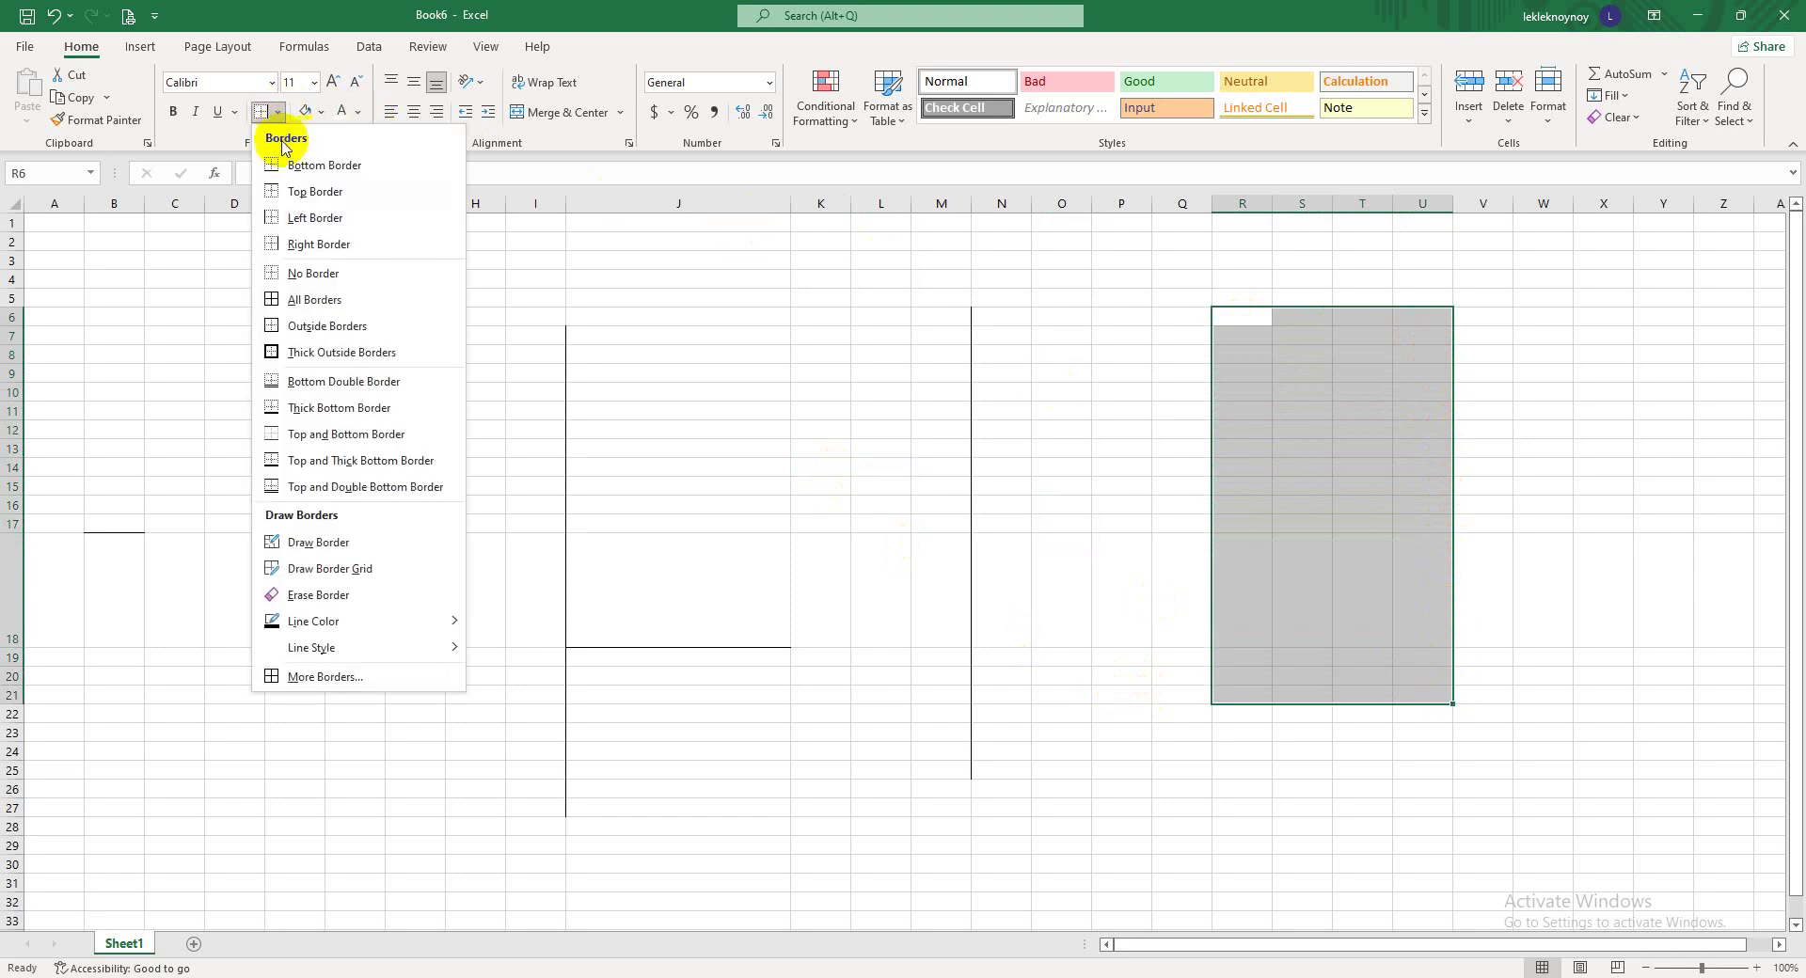
click(338, 327)
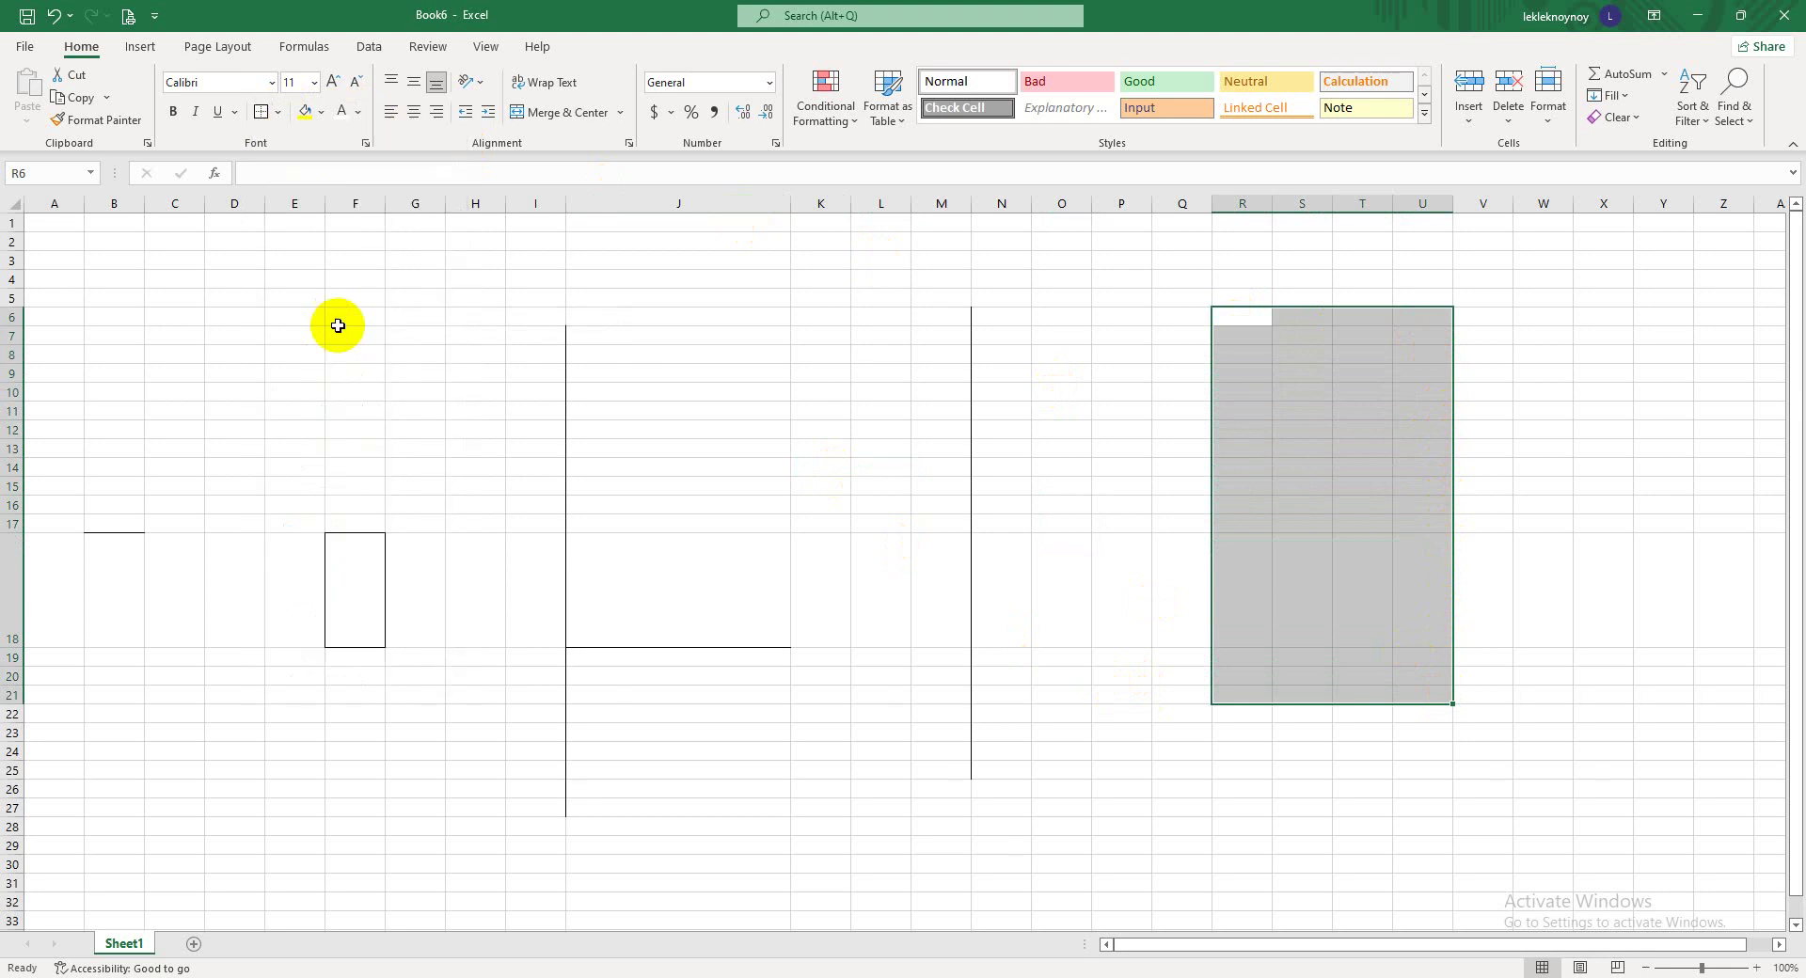
click(321, 114)
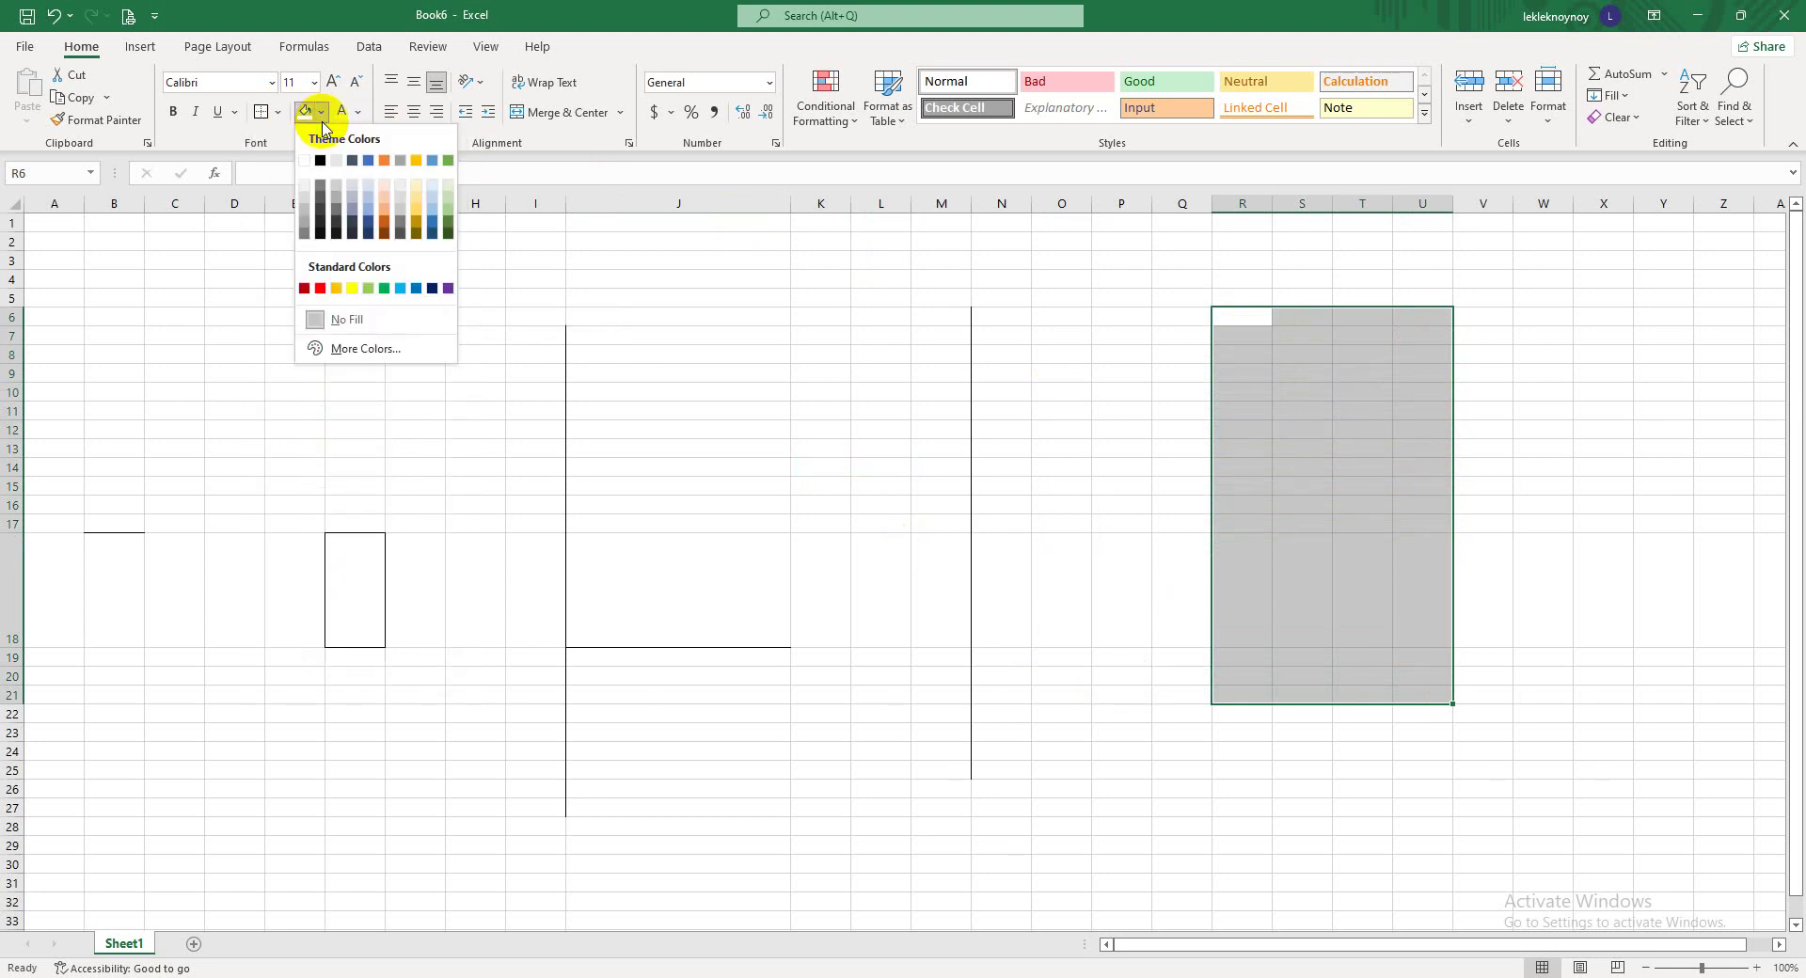
click(305, 201)
click(1665, 449)
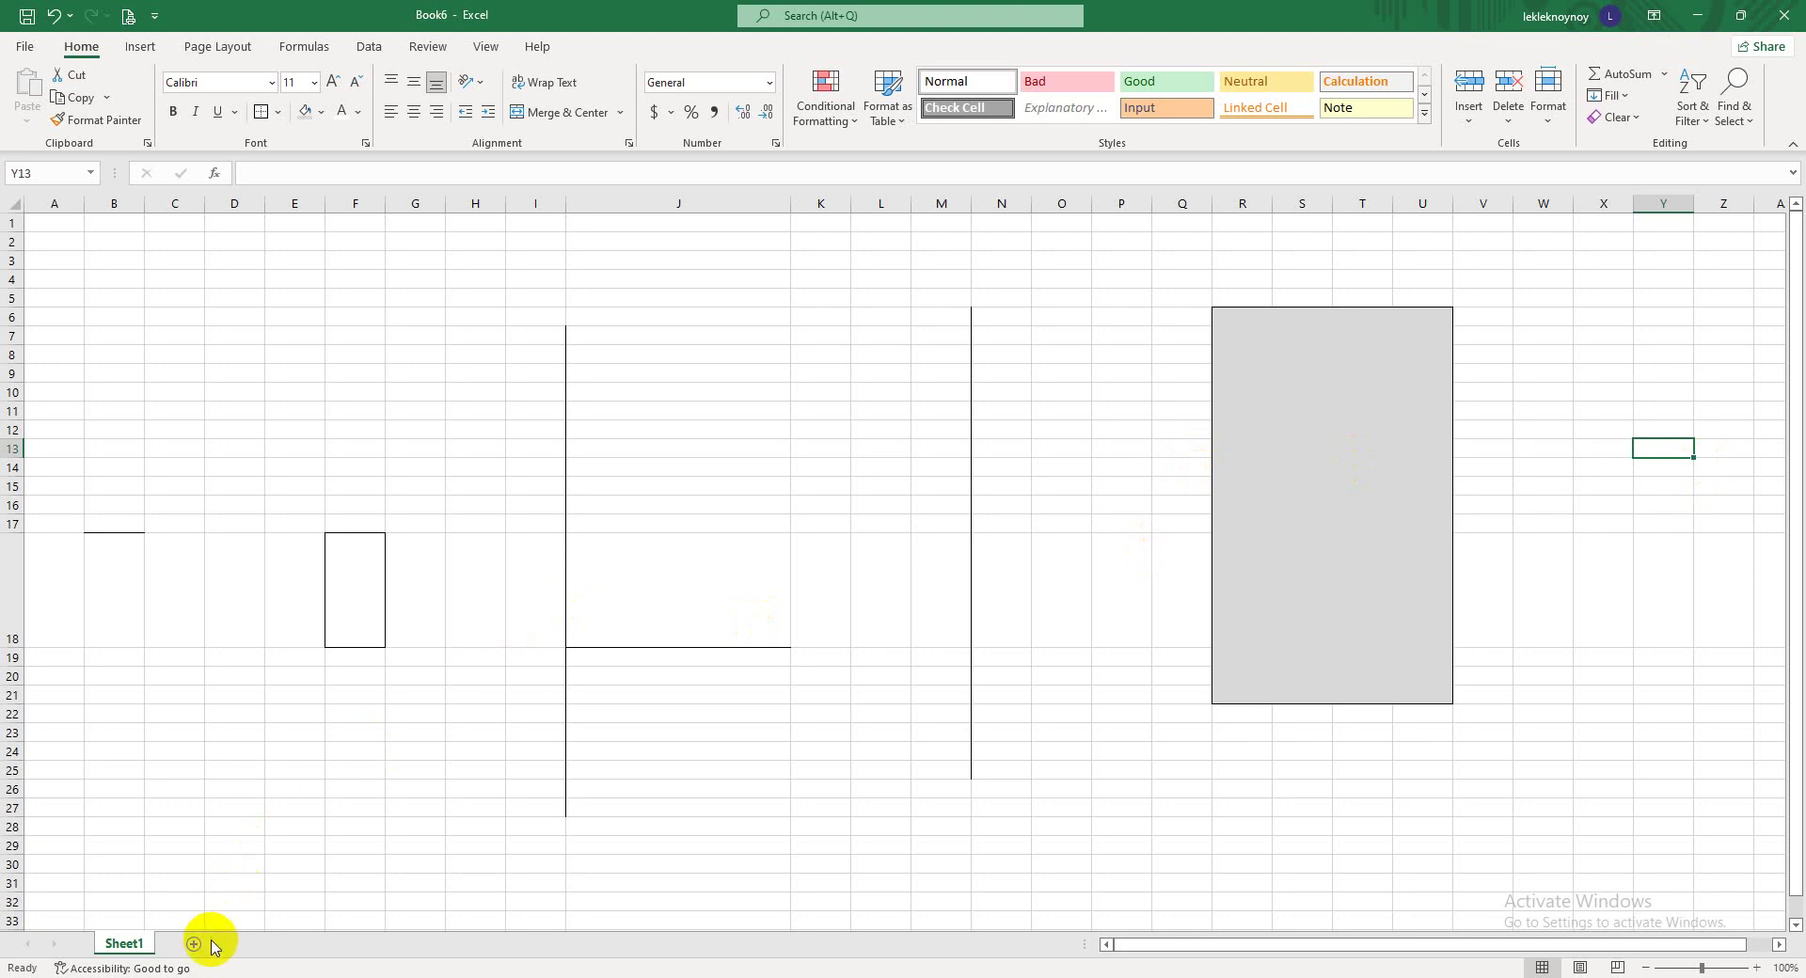
- Add a blank Sheet2 and select cells B5 to B35 on it
click(240, 944)
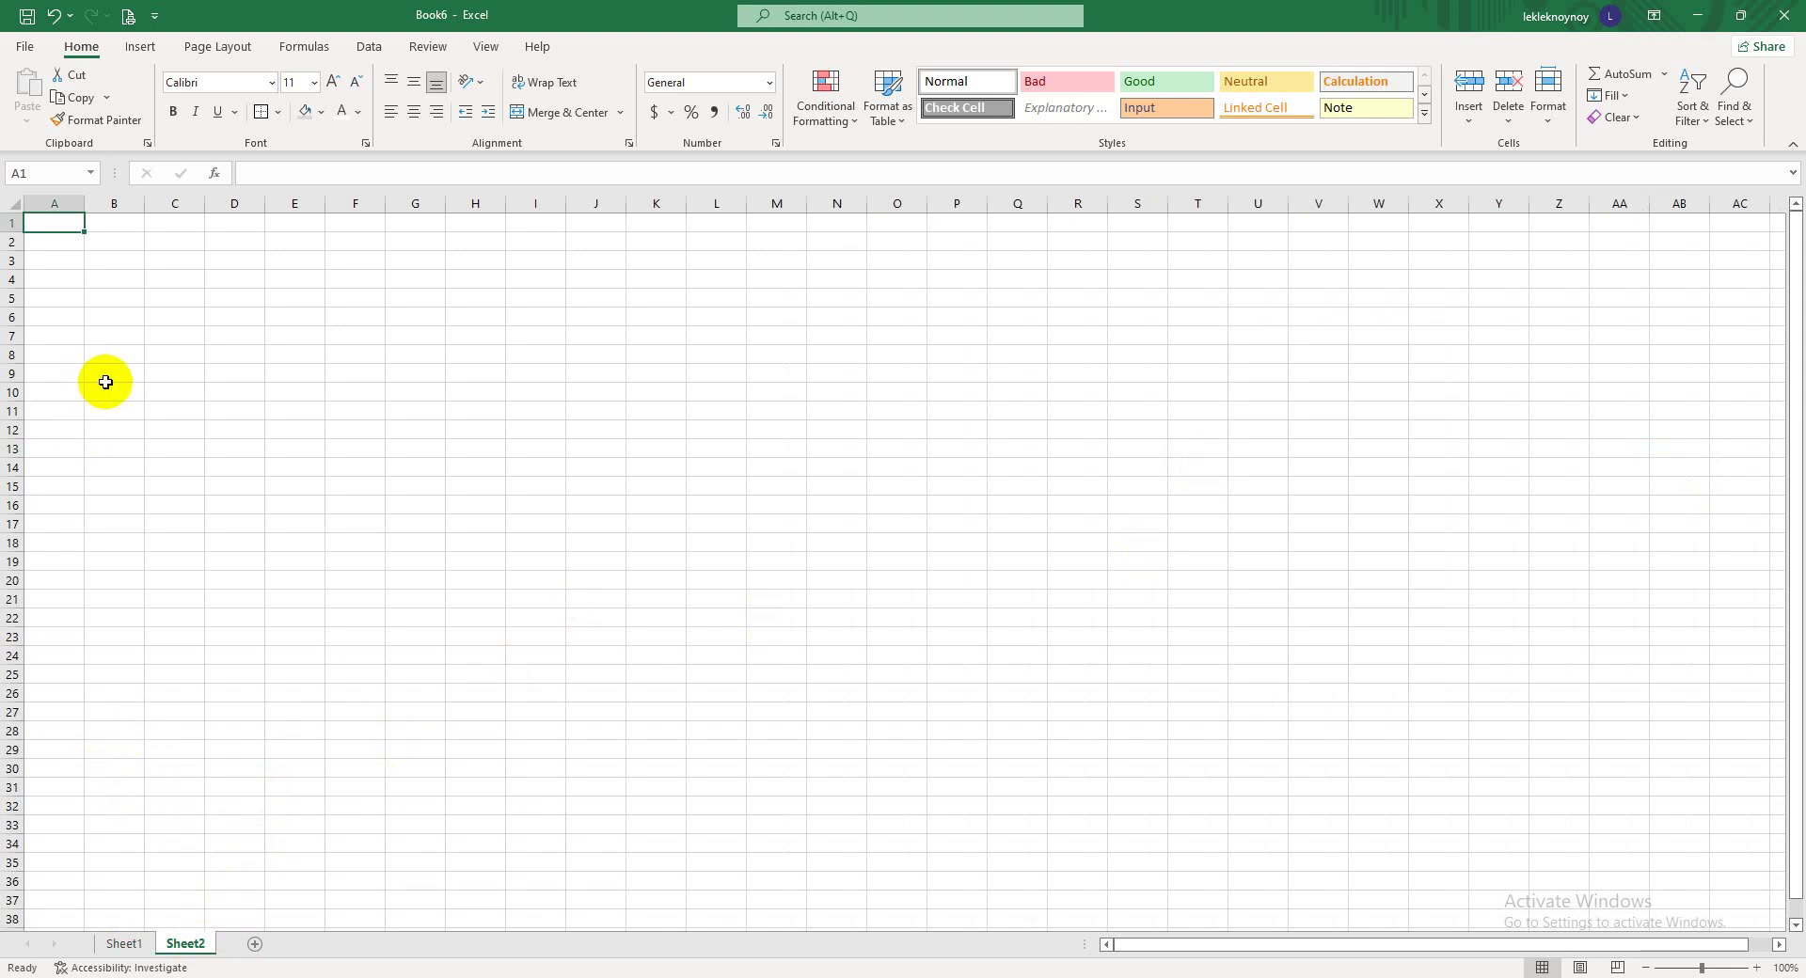
drag(128, 298, 139, 862)
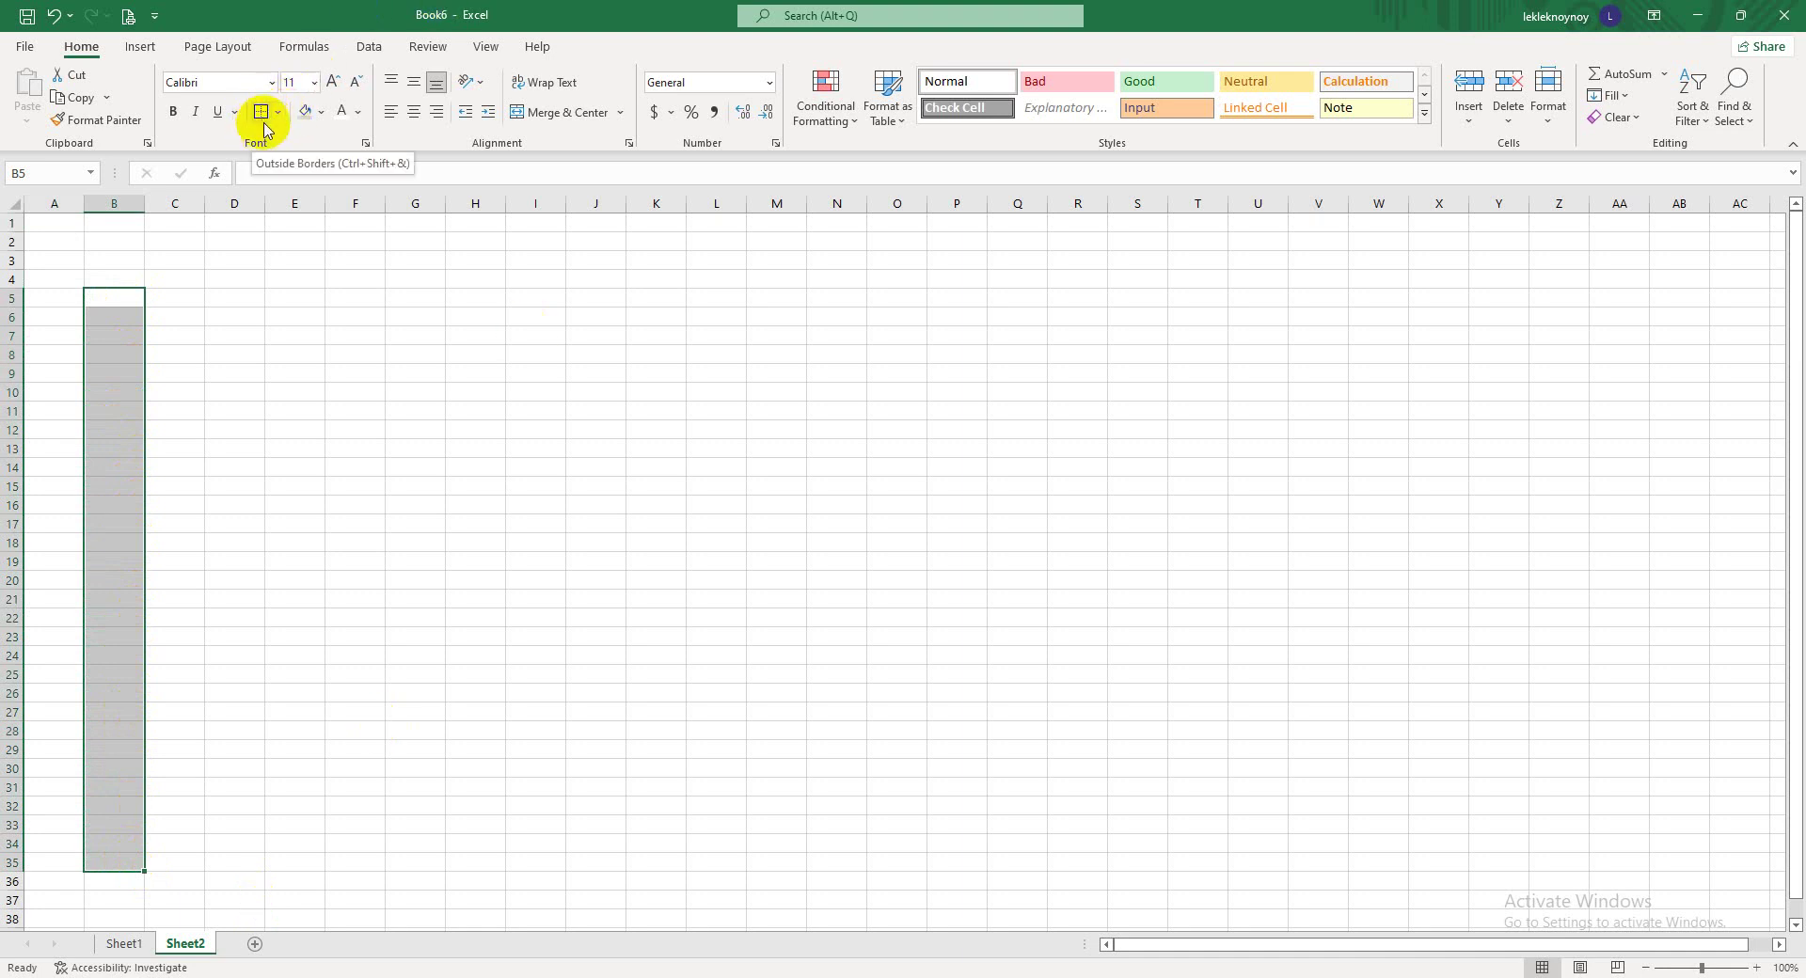
- Box B5:B35 with an outside border and widen column C to about 25.57
click(263, 120)
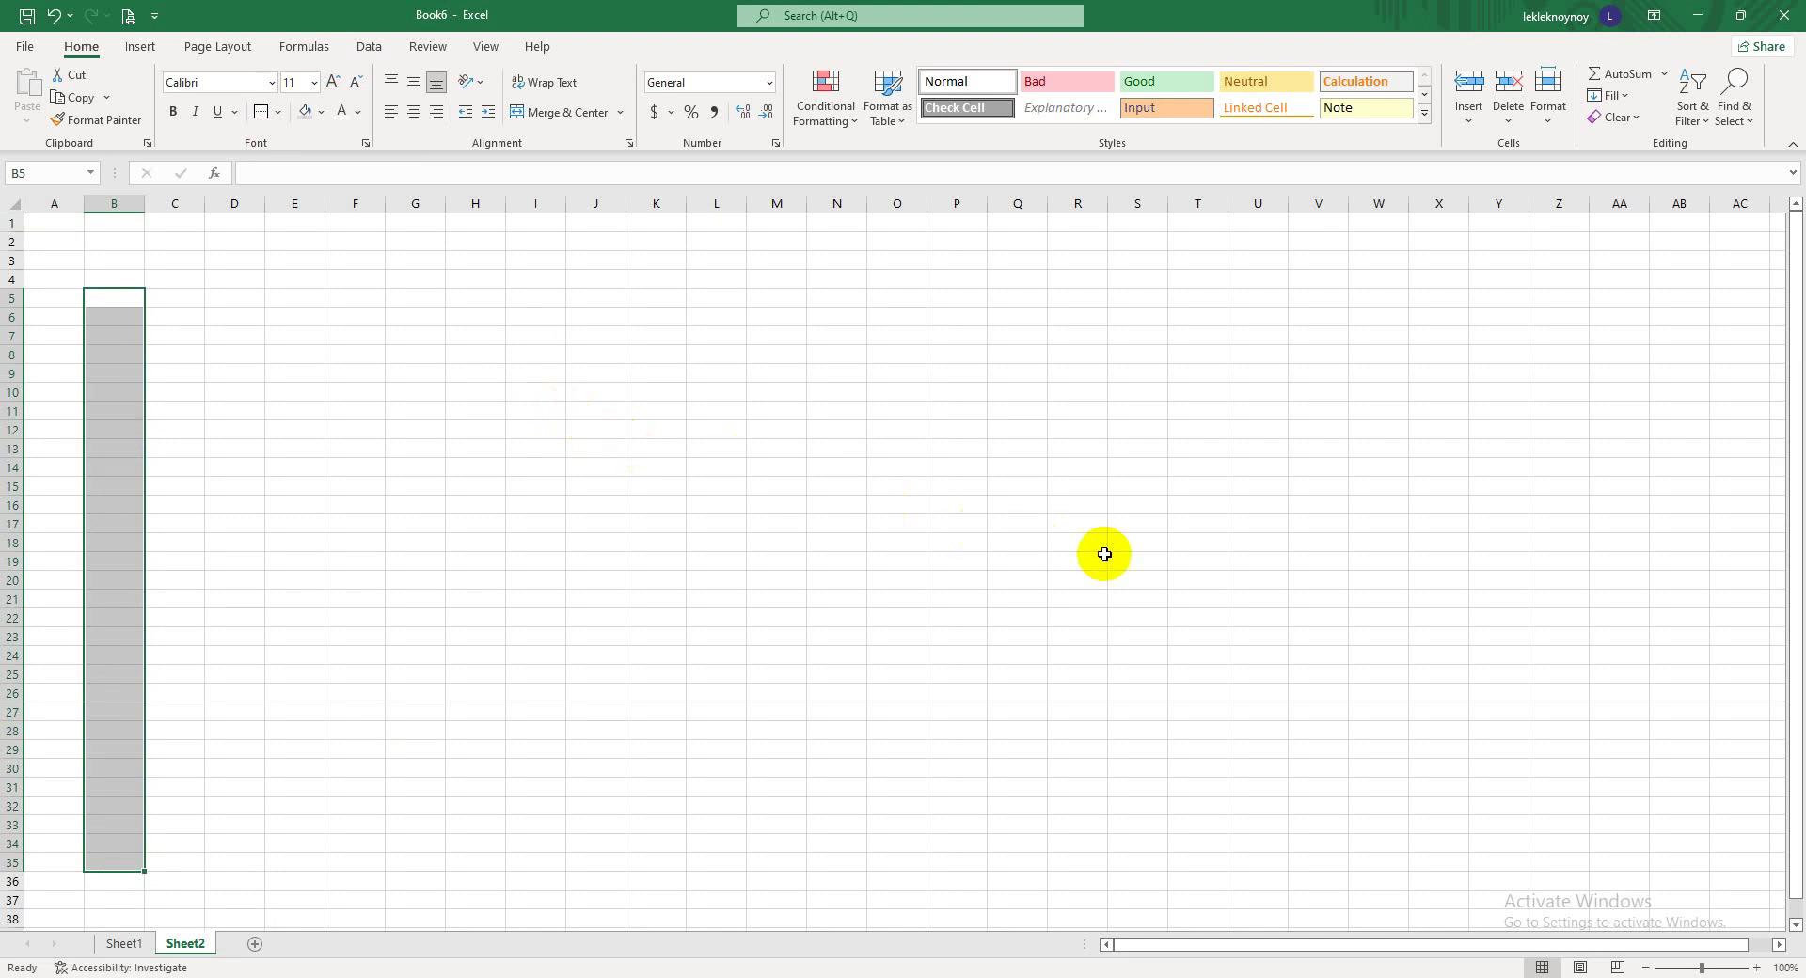
click(1078, 541)
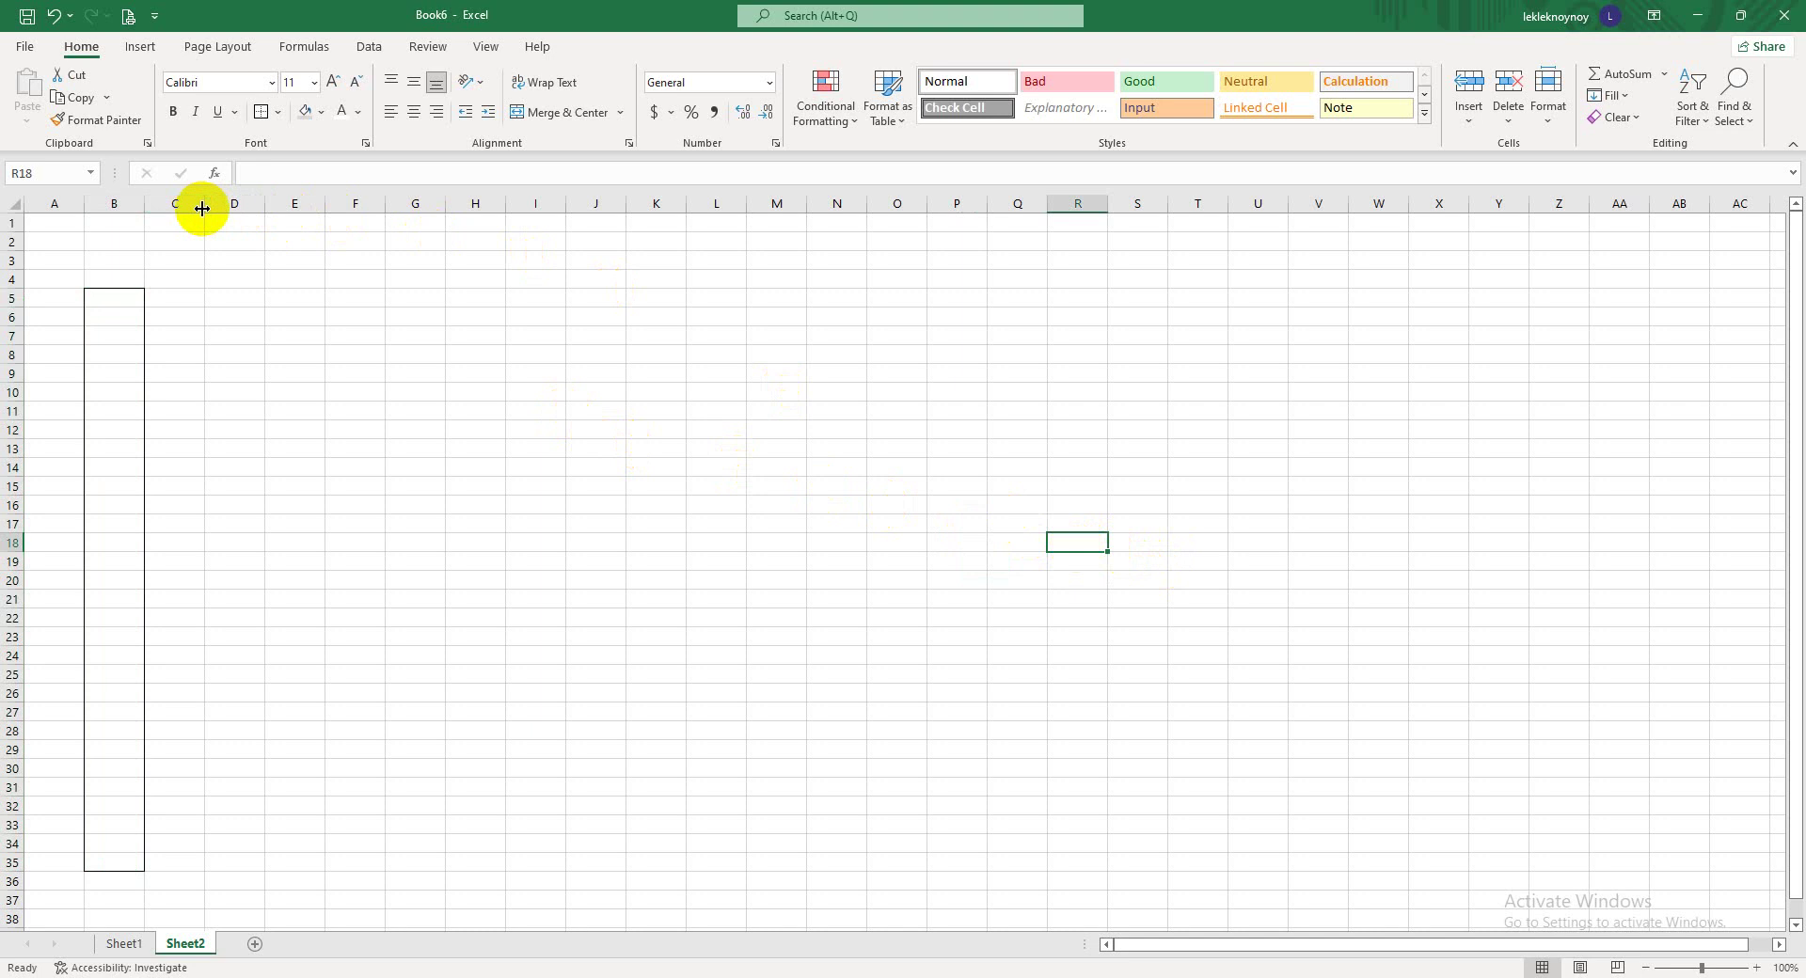
drag(202, 208, 316, 217)
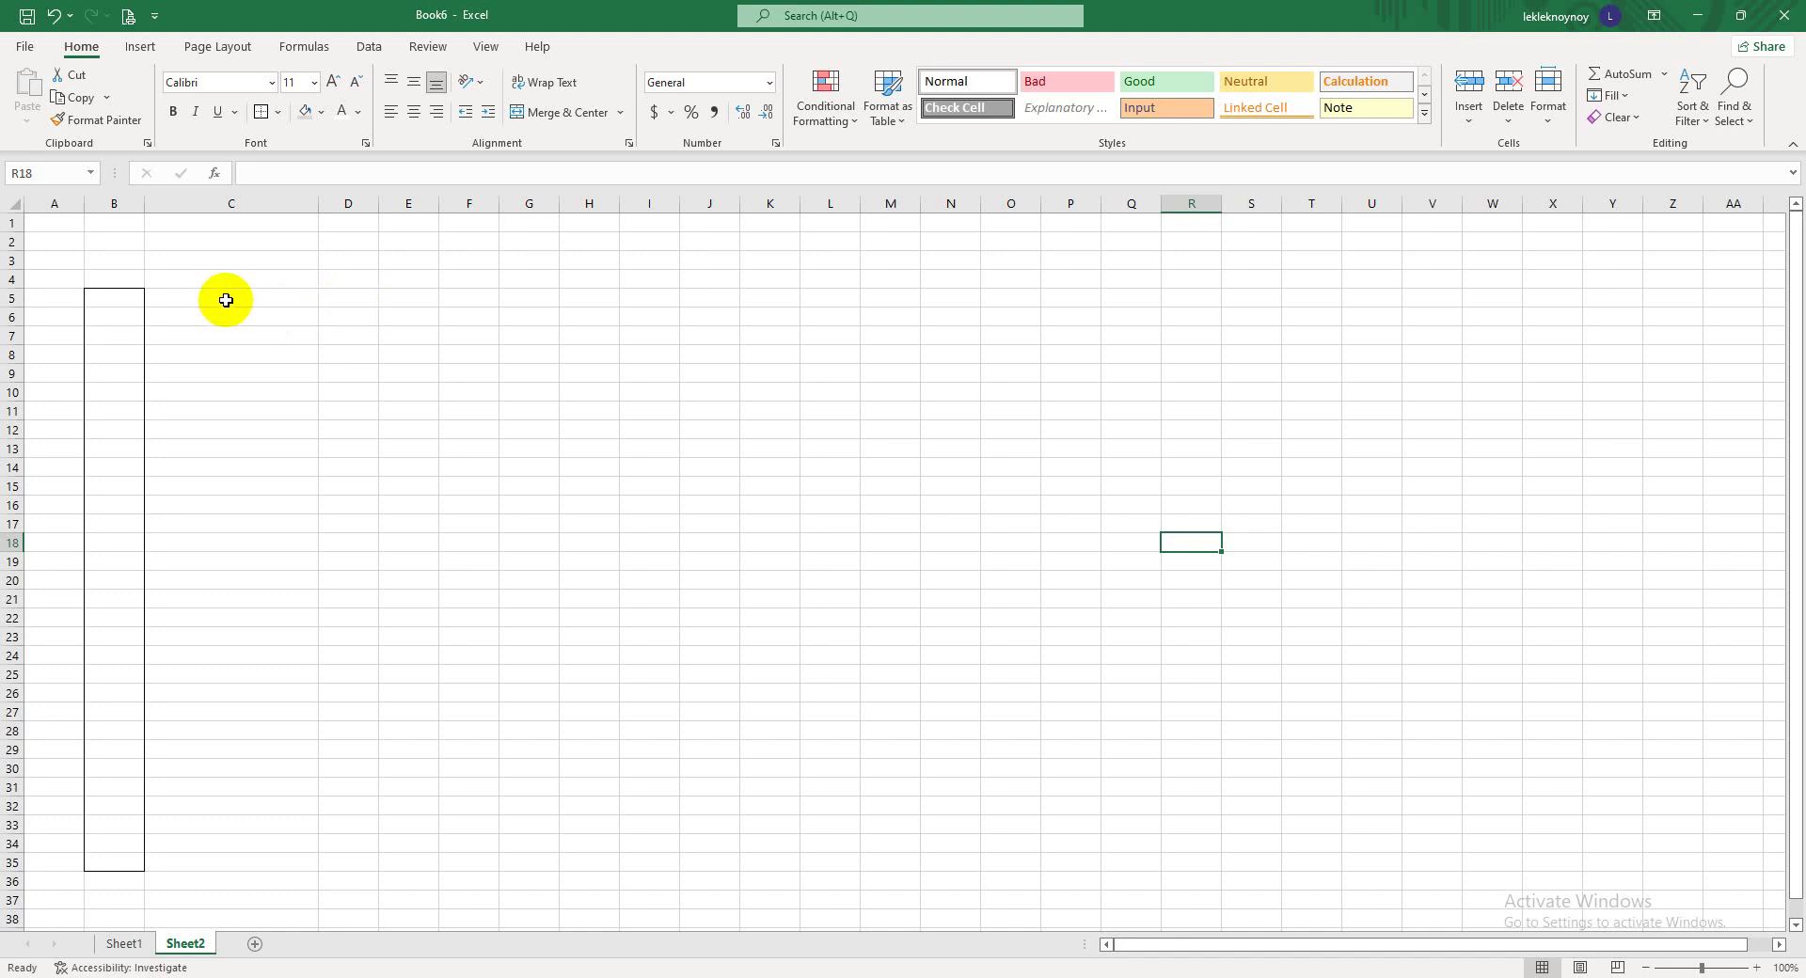
- Put an outside border around C5:C35, next to column B's outline
drag(231, 298, 234, 862)
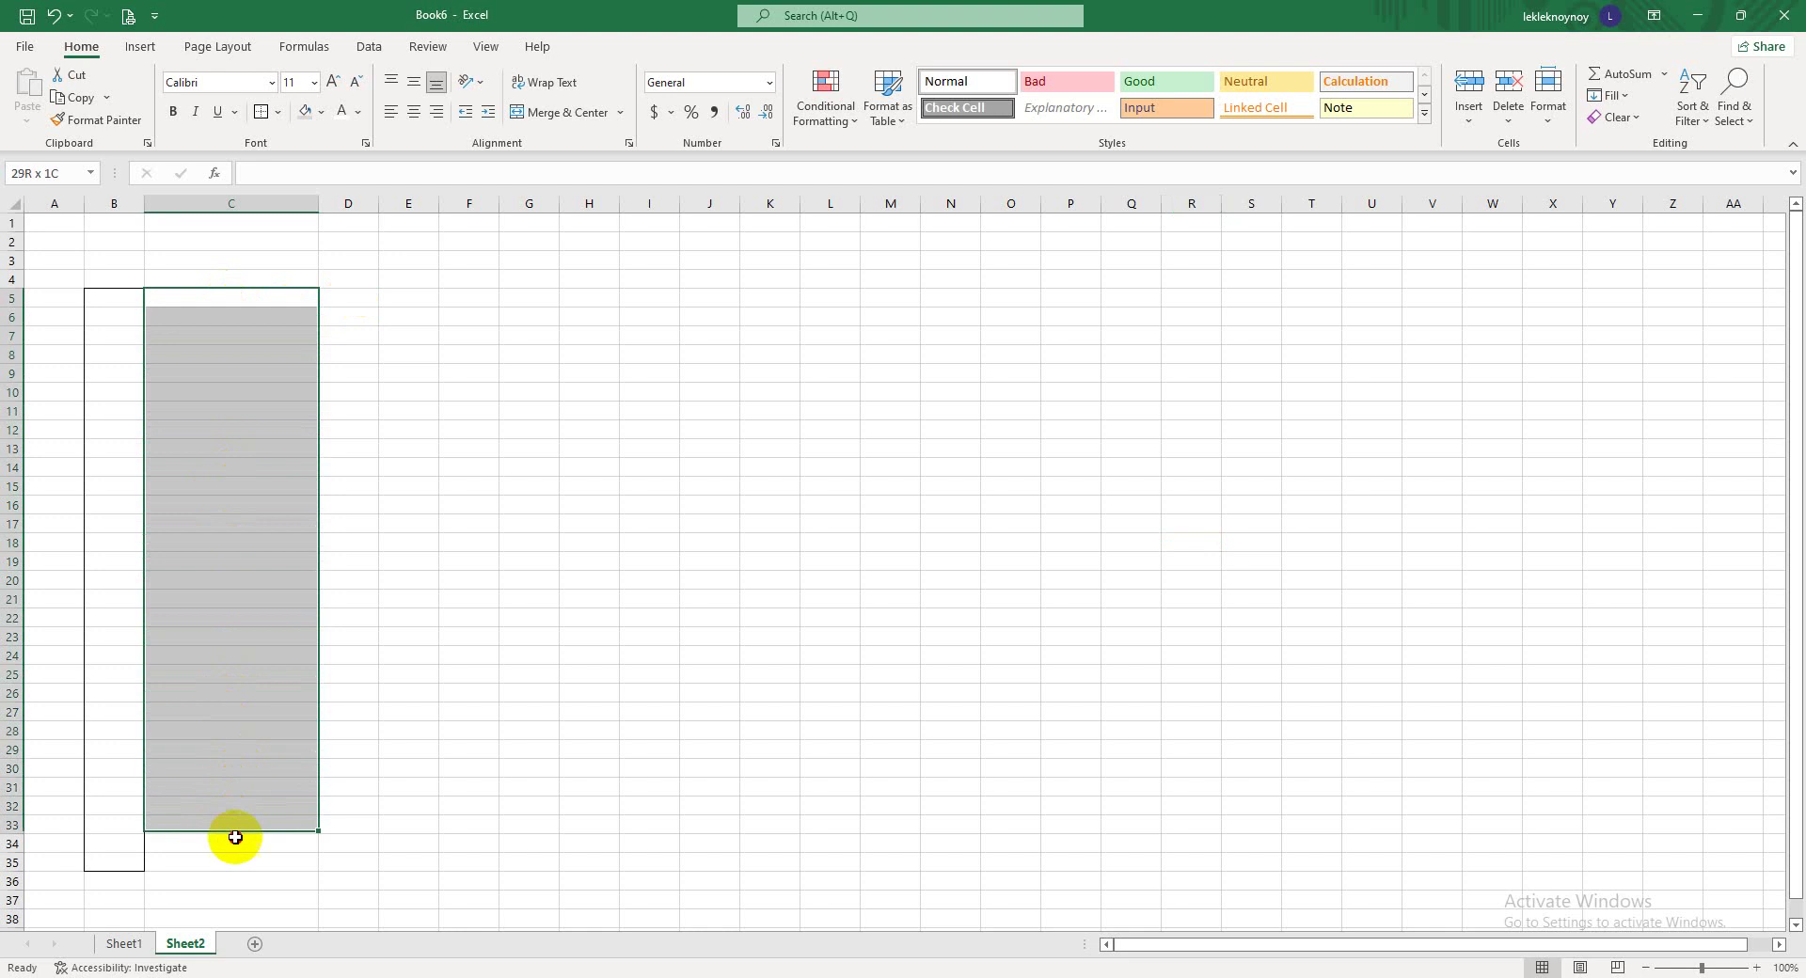
click(261, 112)
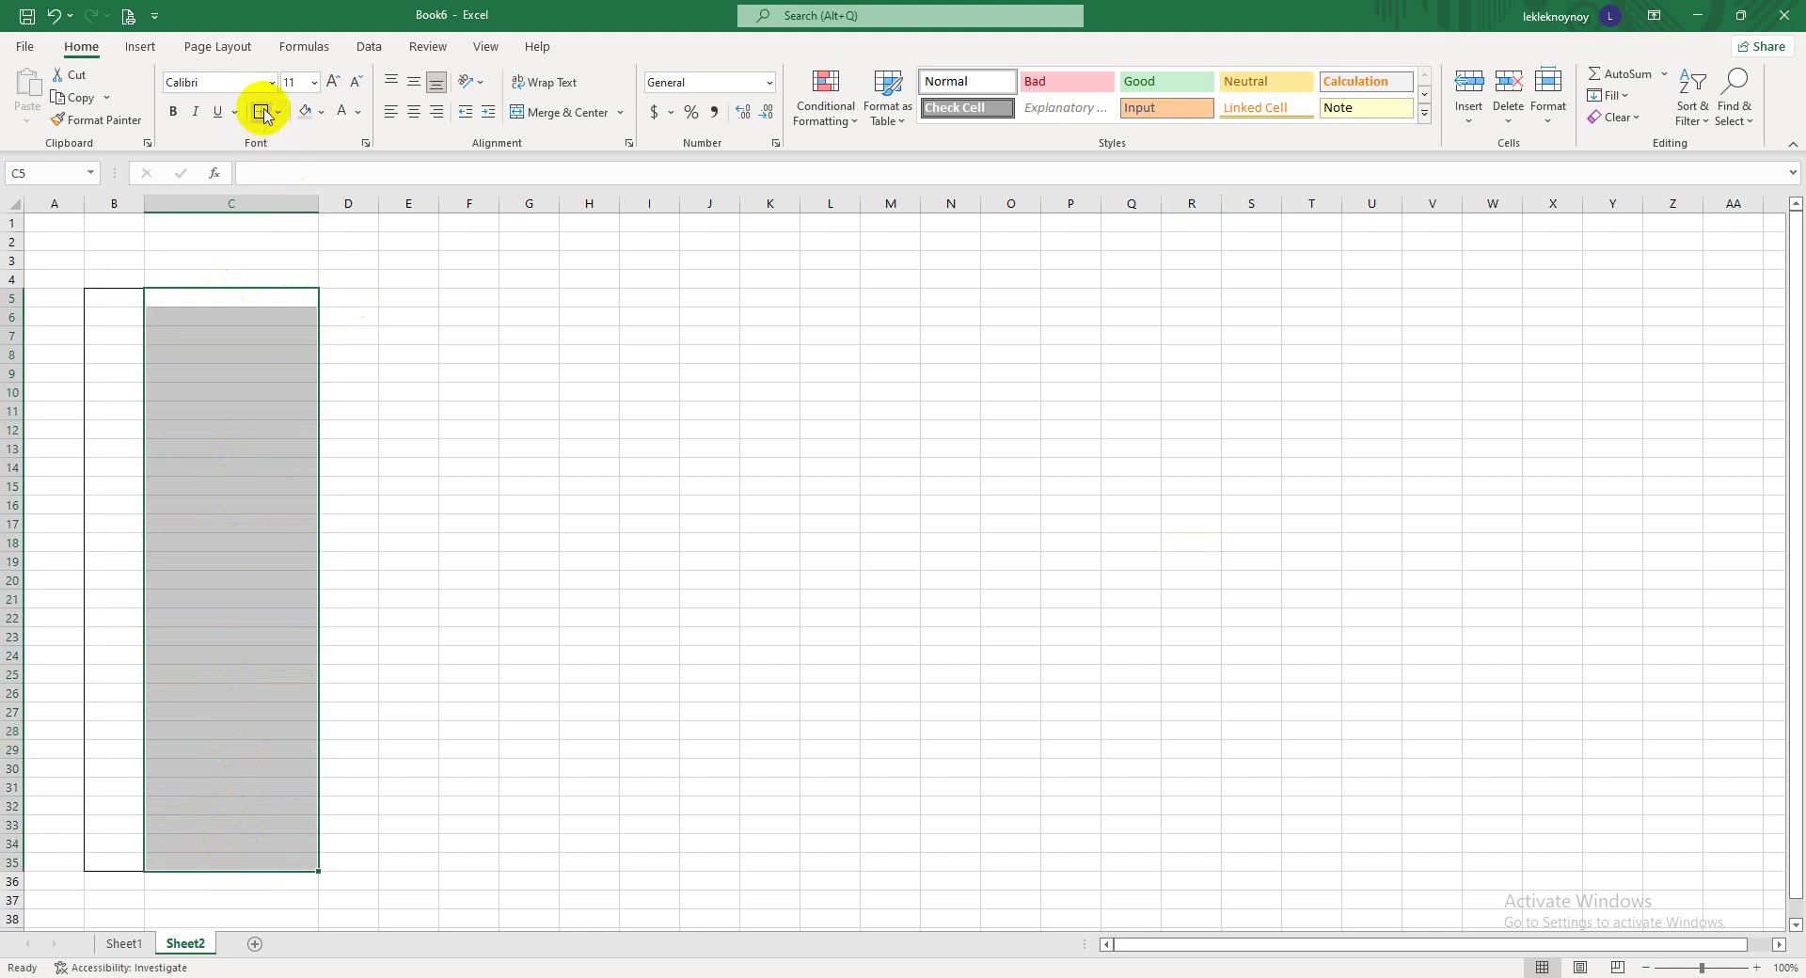
click(696, 472)
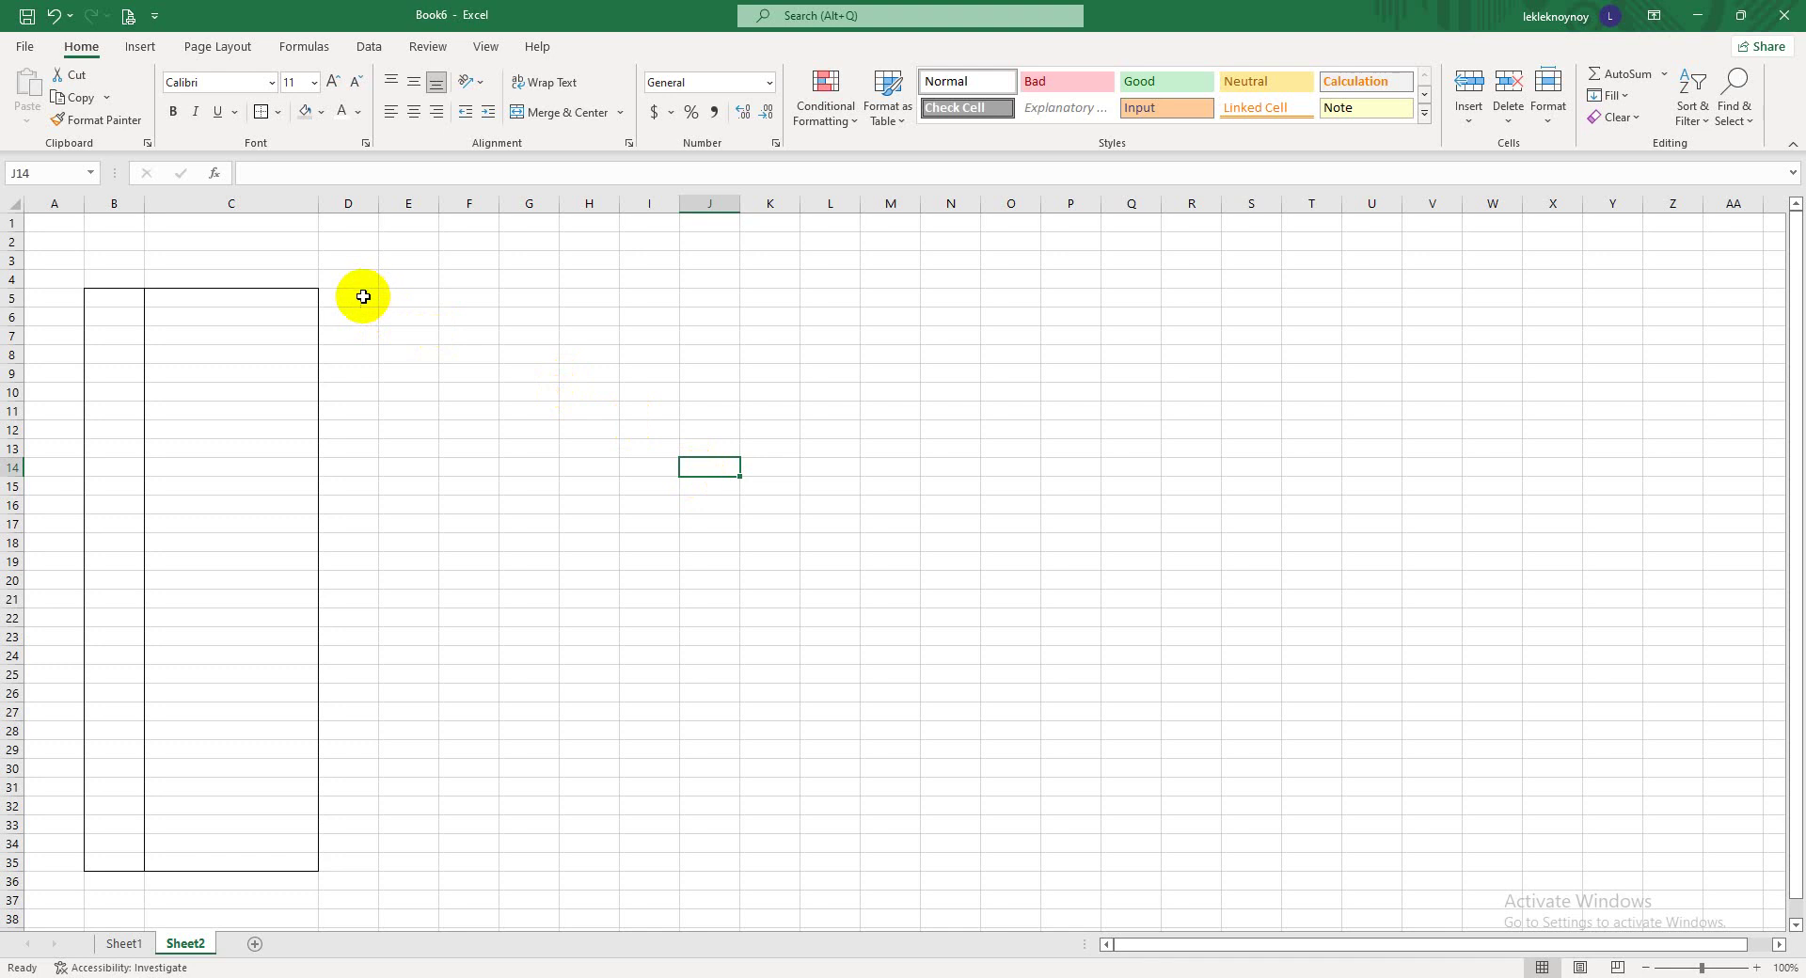
mouse_move(355, 295)
mouse_down()
mouse_move(349, 864)
mouse_move(410, 864)
mouse_up()
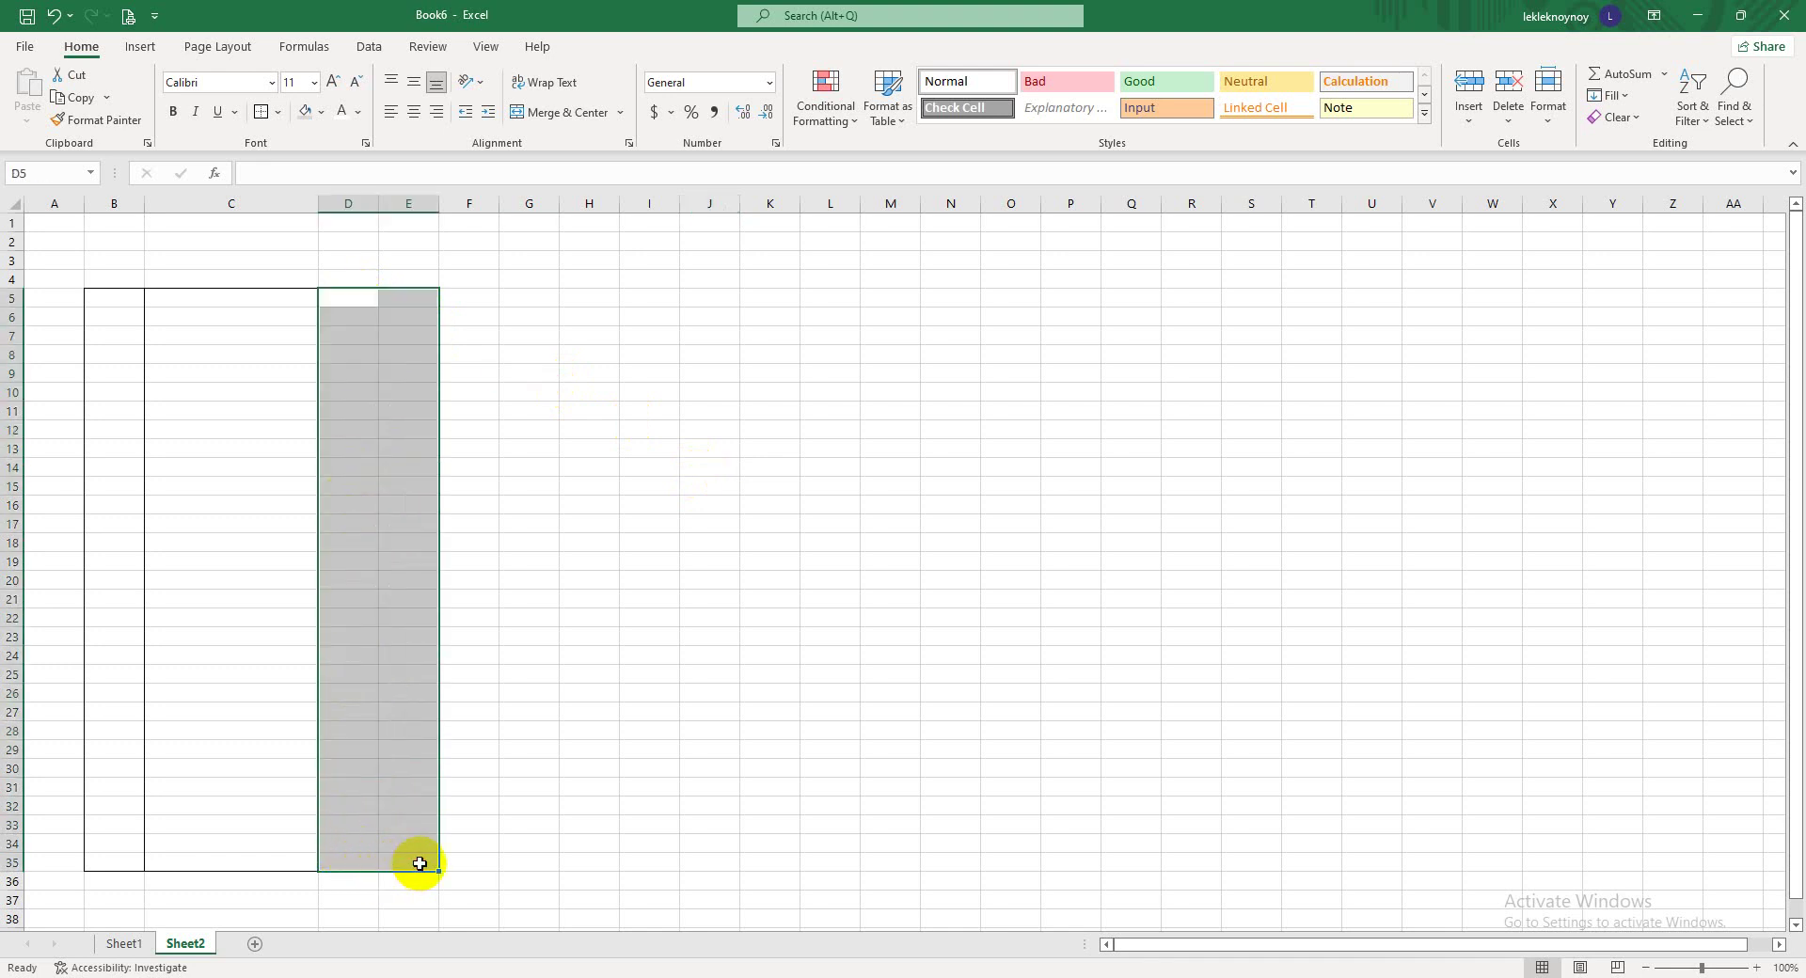
- Apply All Borders to every cell in D5:D35
click(279, 112)
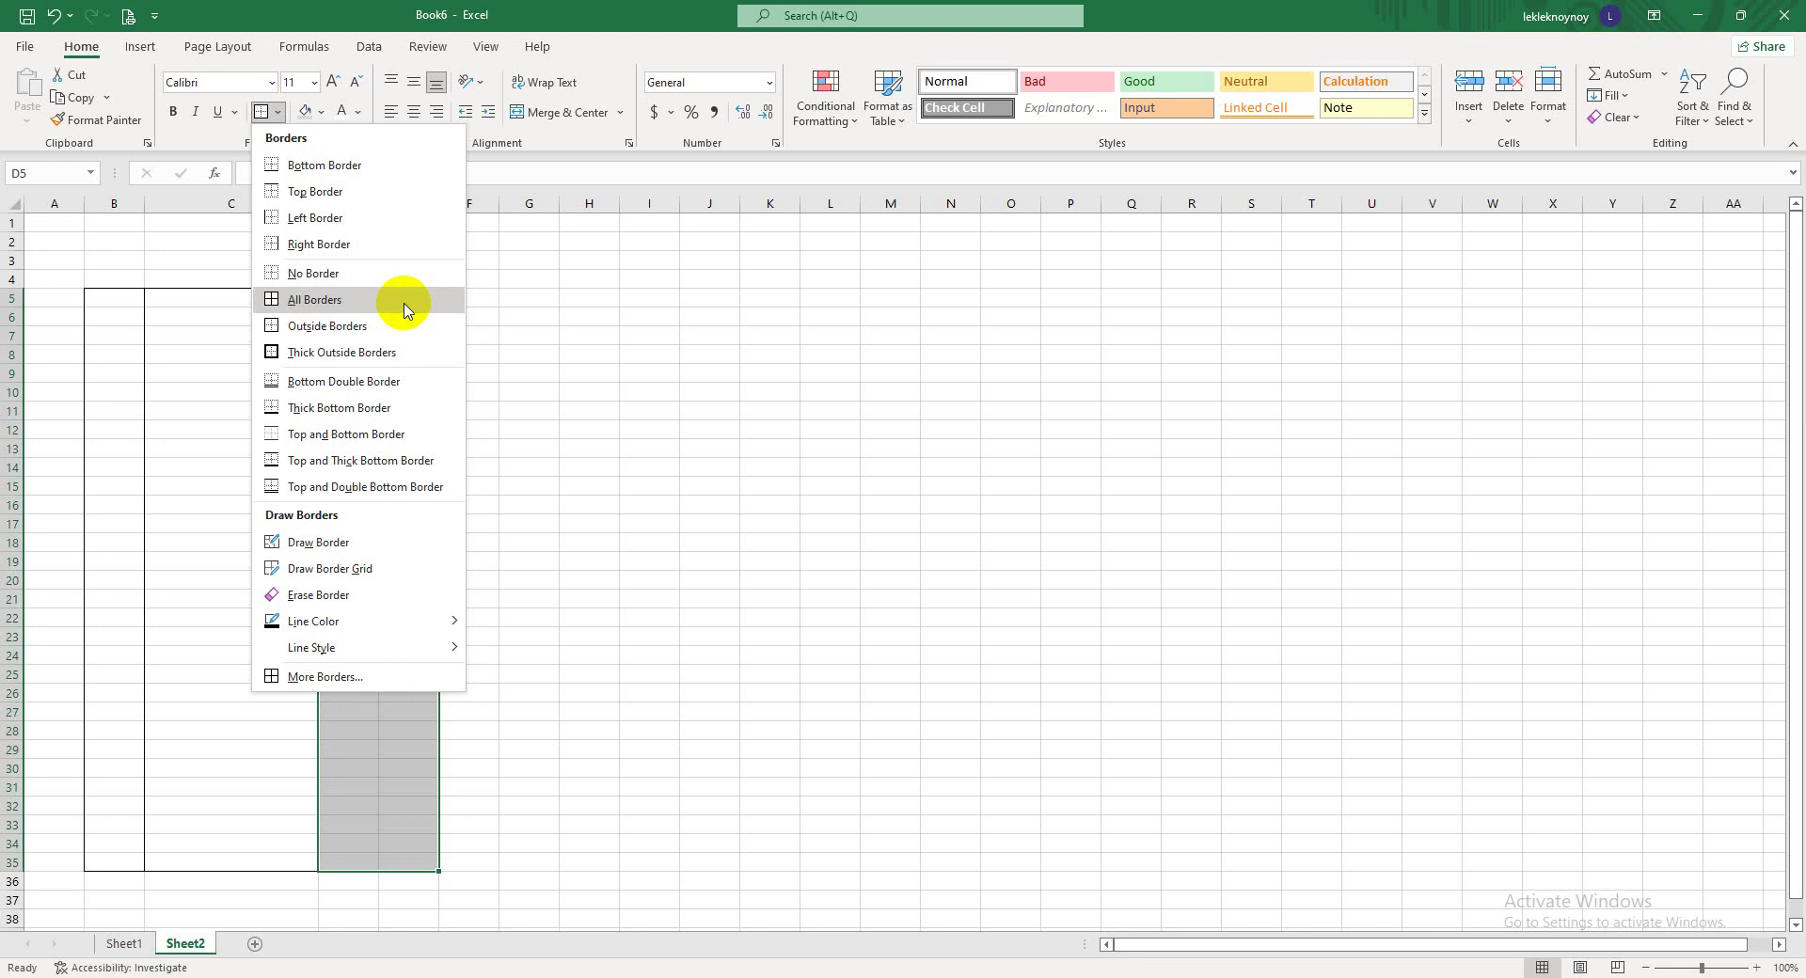
click(645, 335)
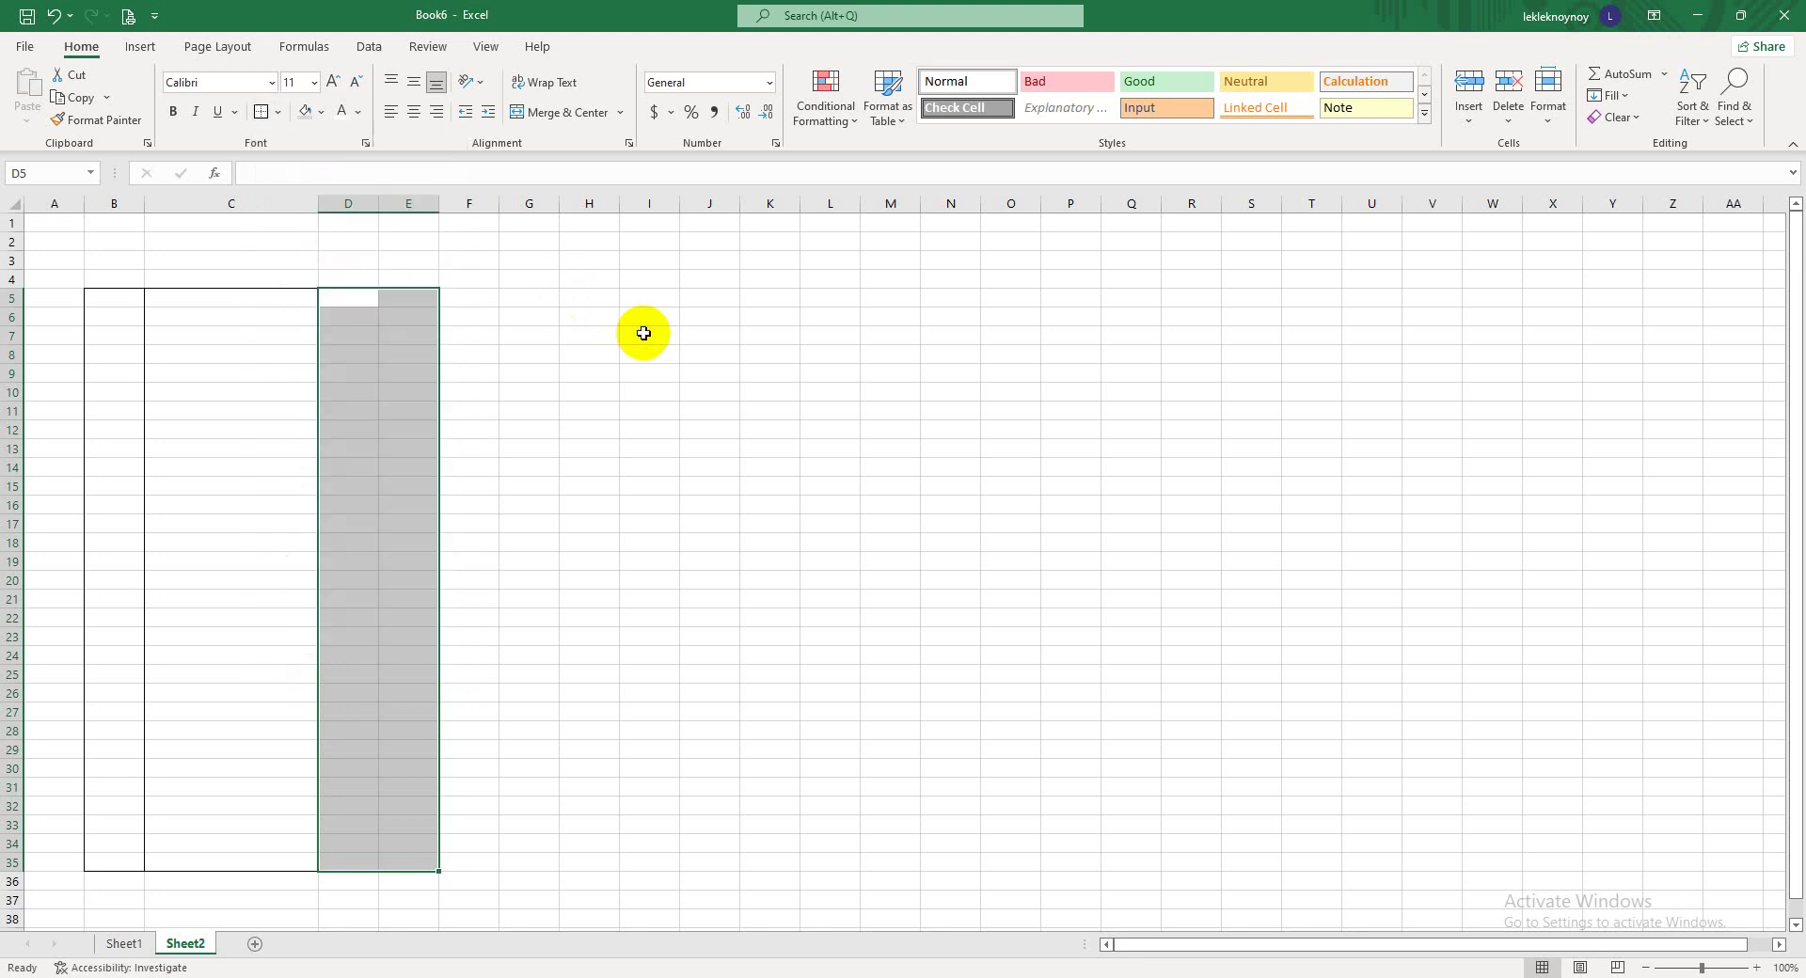
click(804, 588)
drag(348, 298, 353, 860)
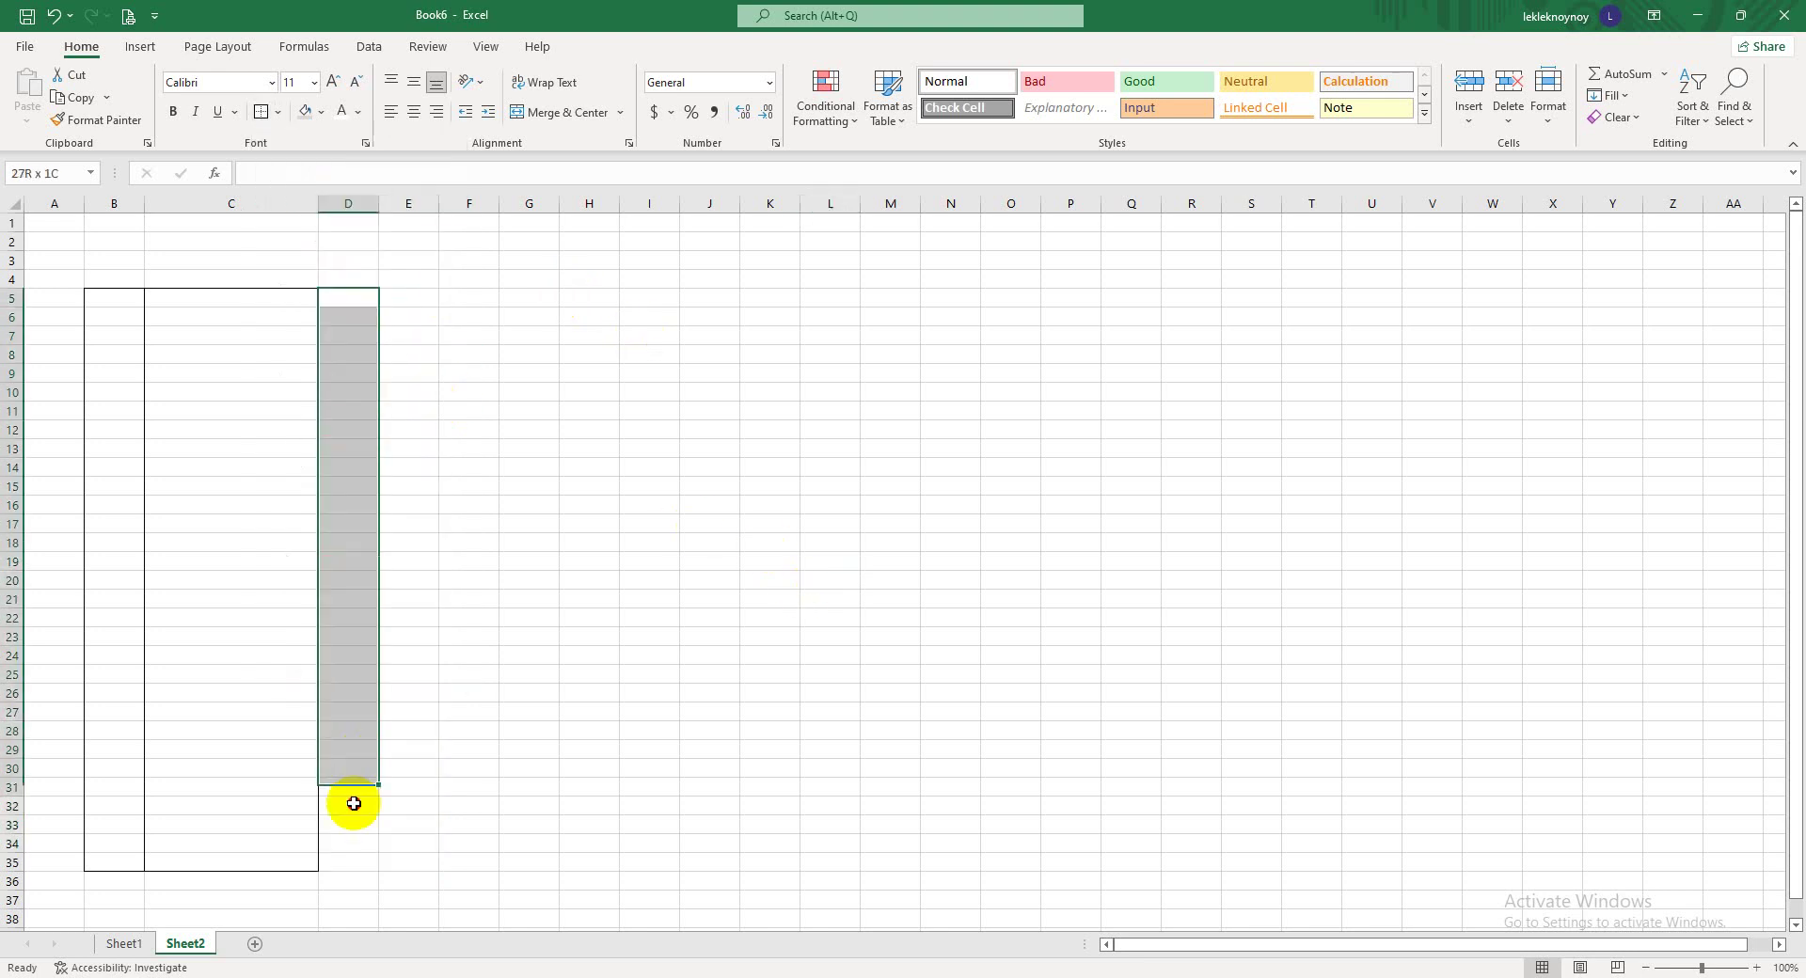
click(281, 111)
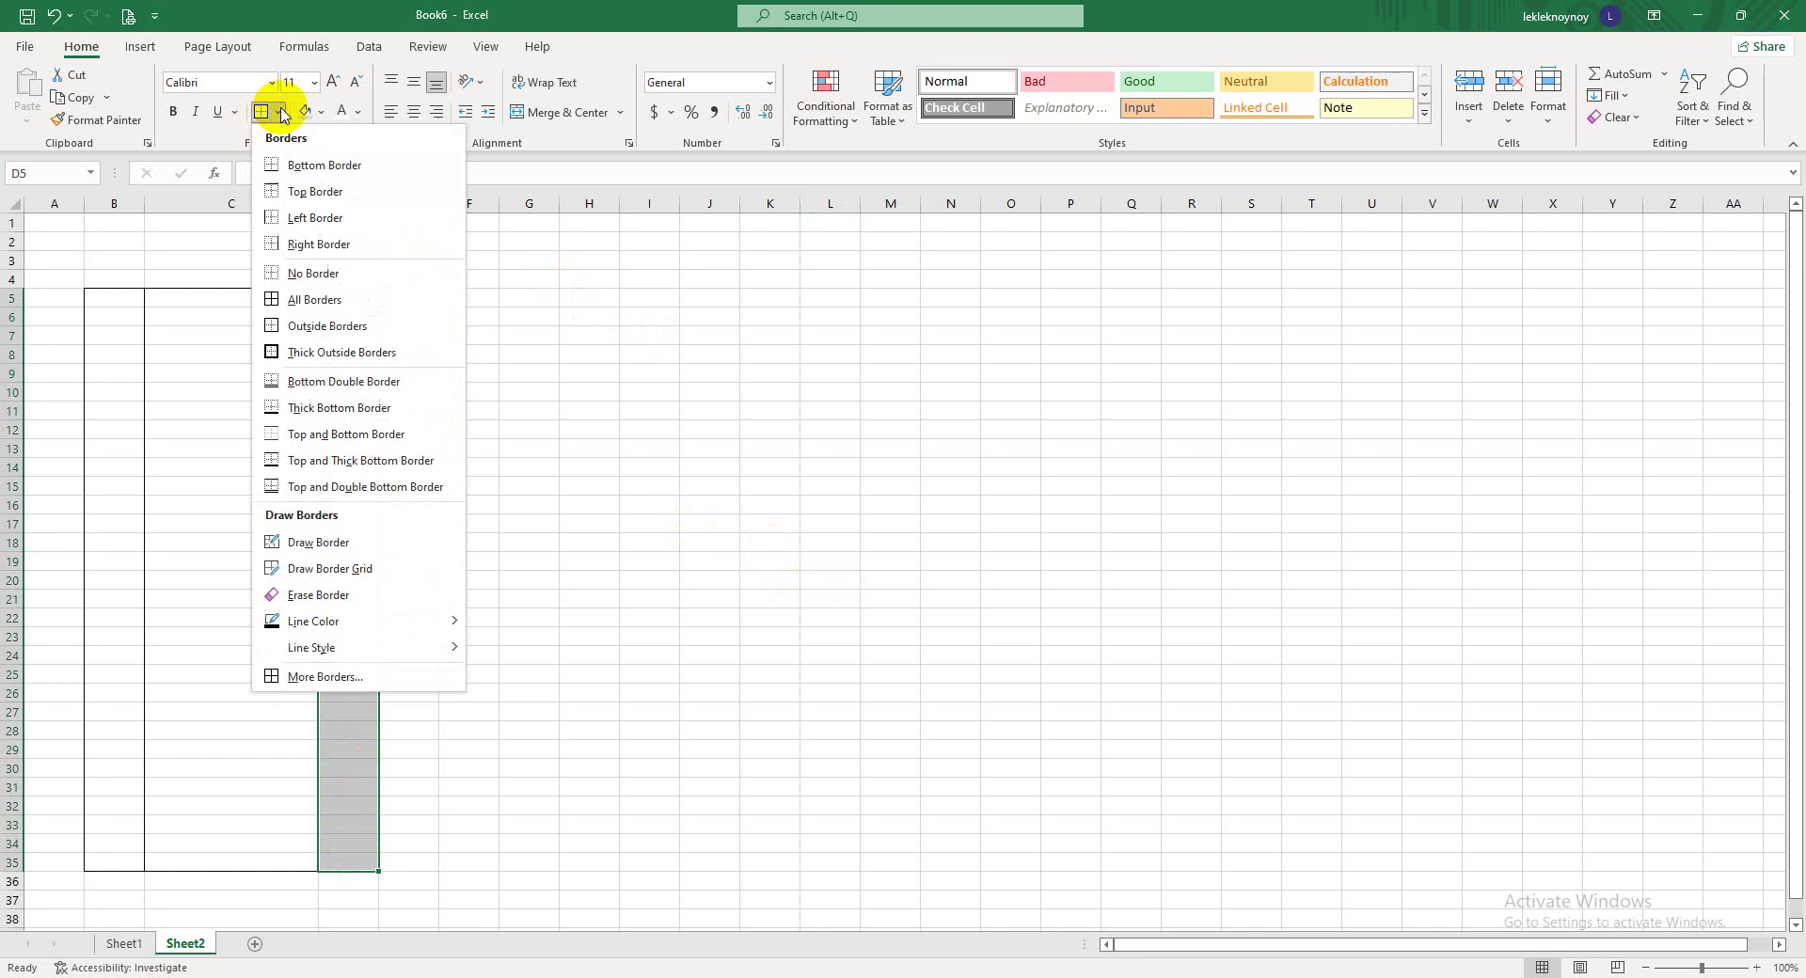
click(315, 299)
click(825, 461)
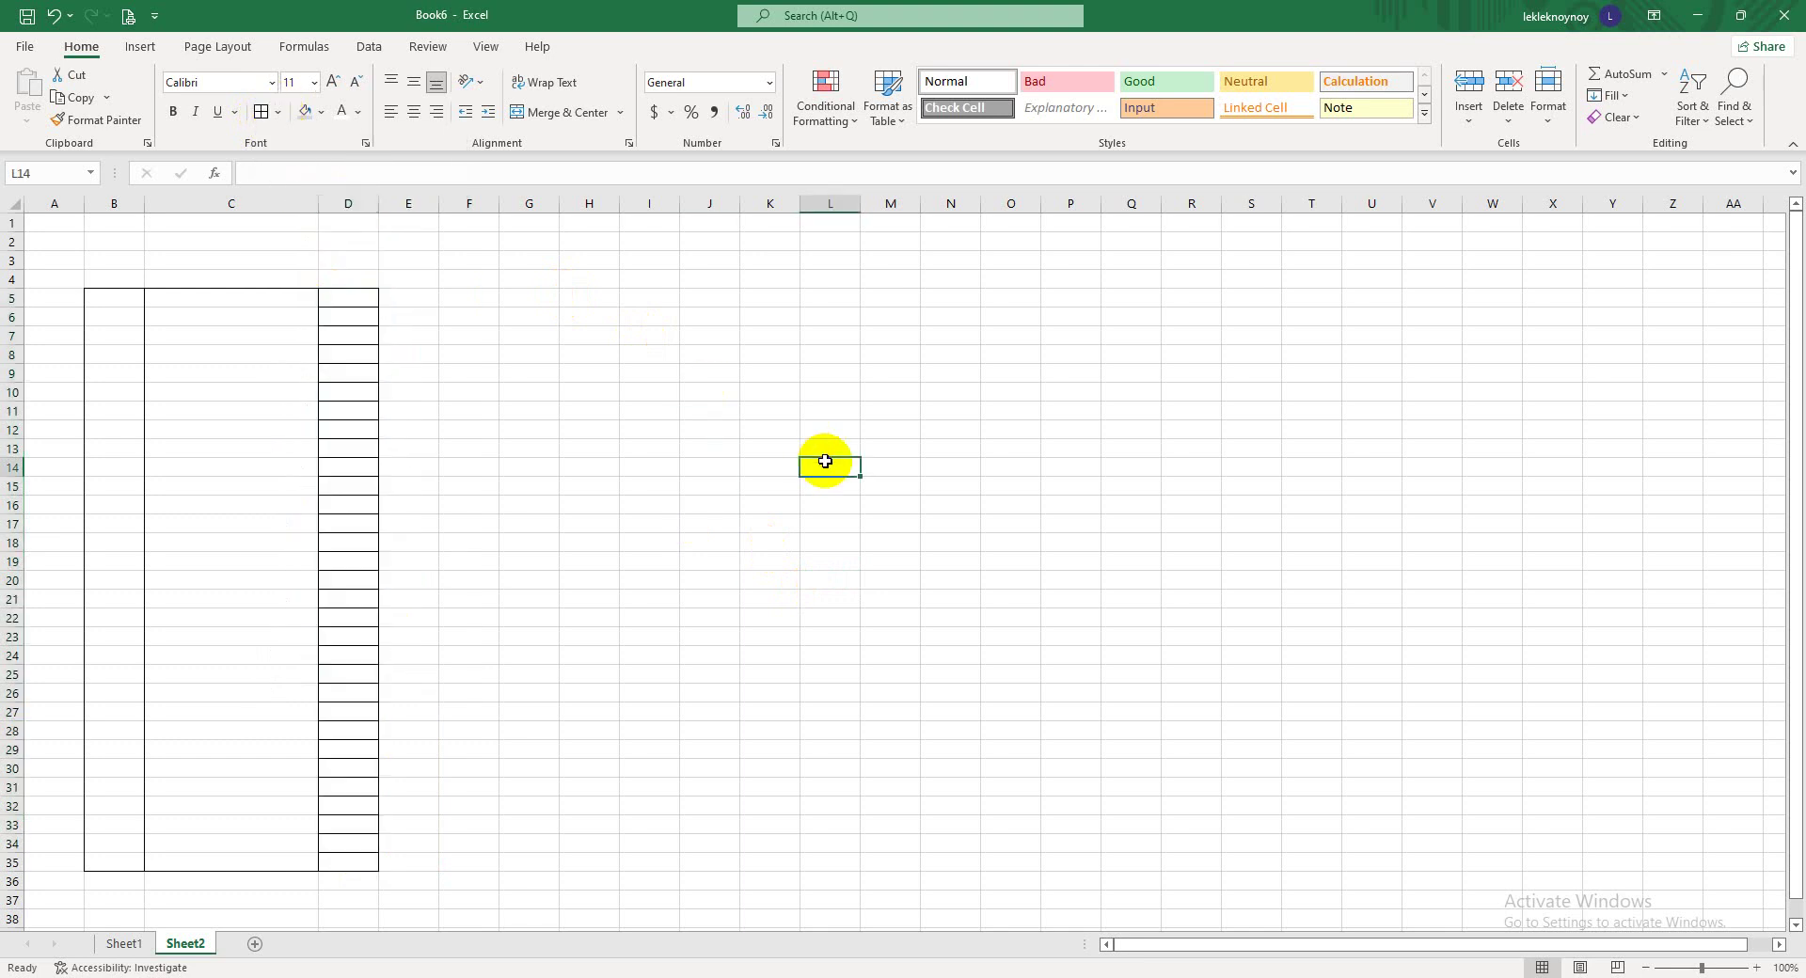
drag(879, 466, 881, 455)
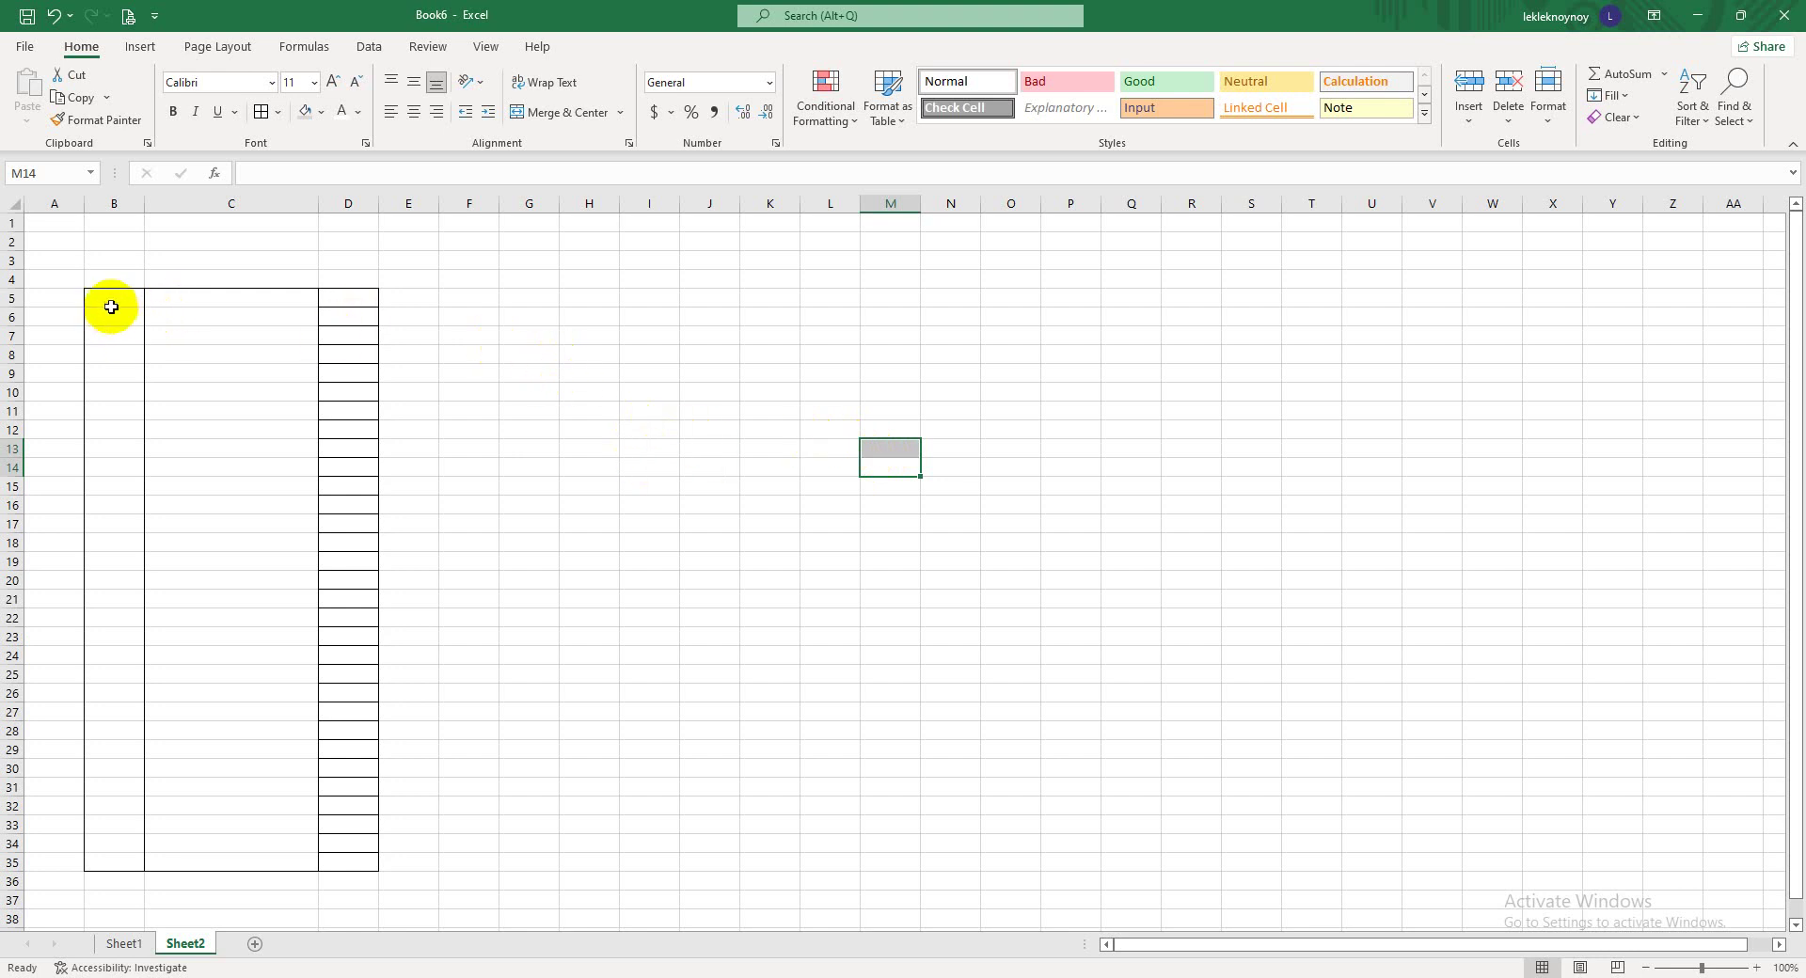
drag(96, 295, 612, 294)
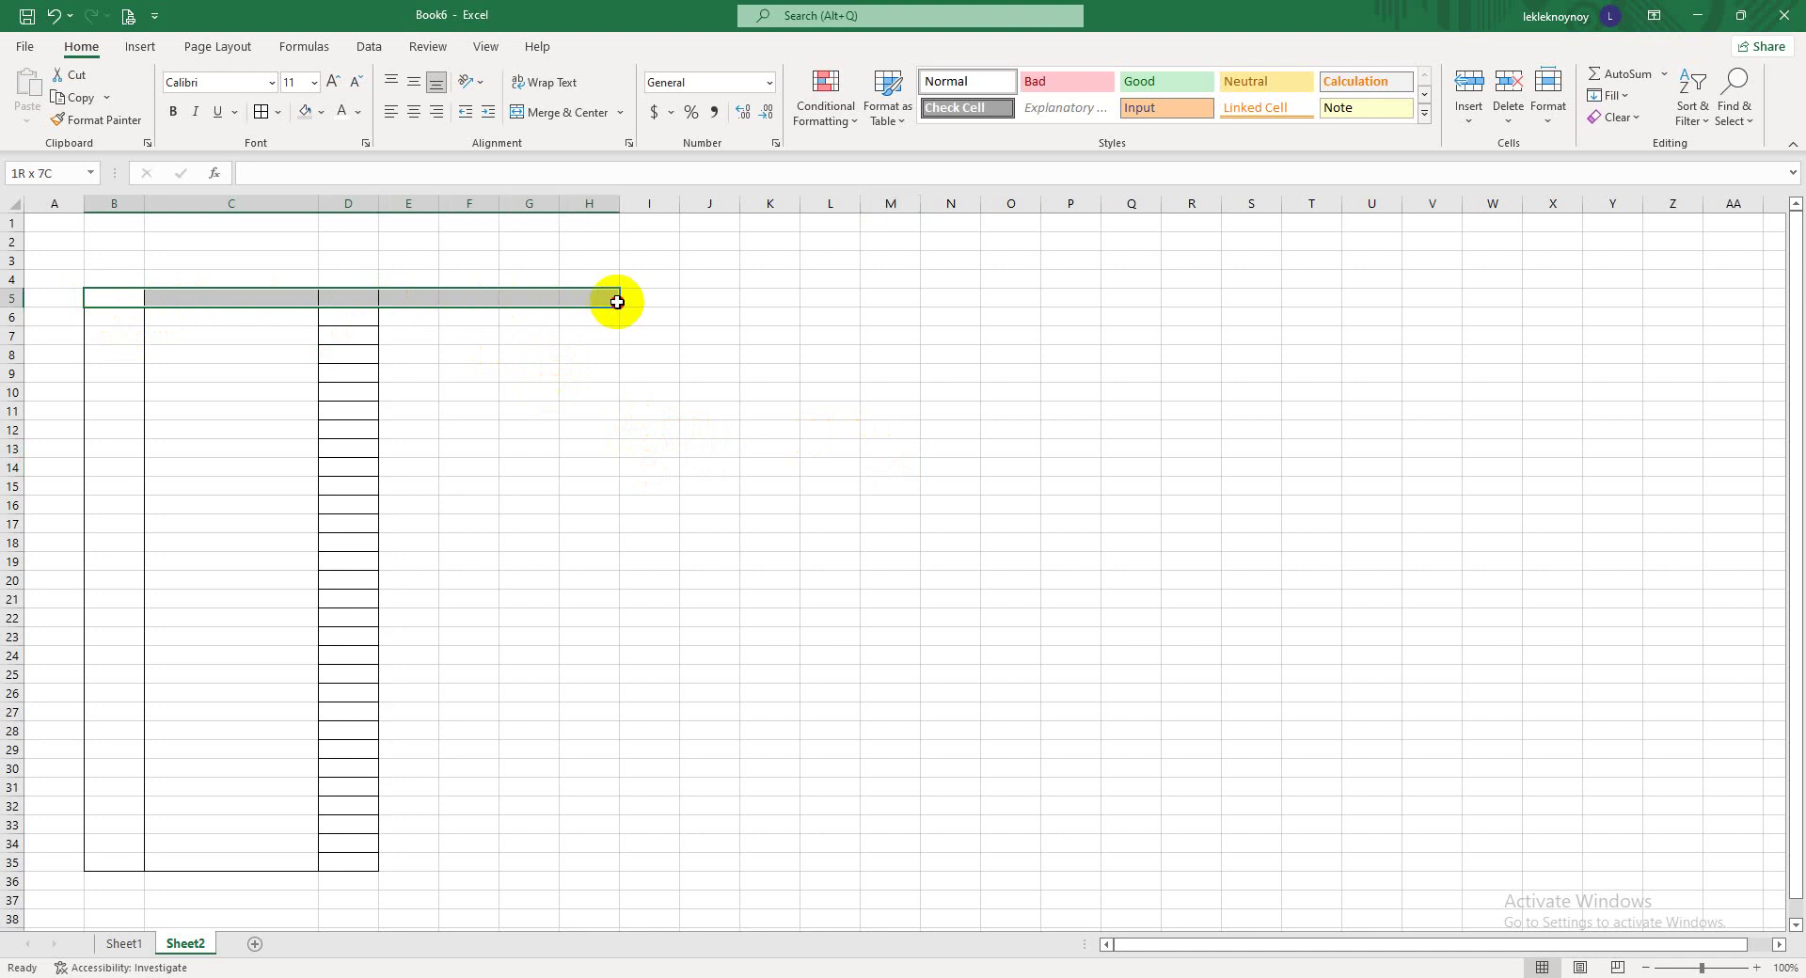
click(546, 498)
click(118, 297)
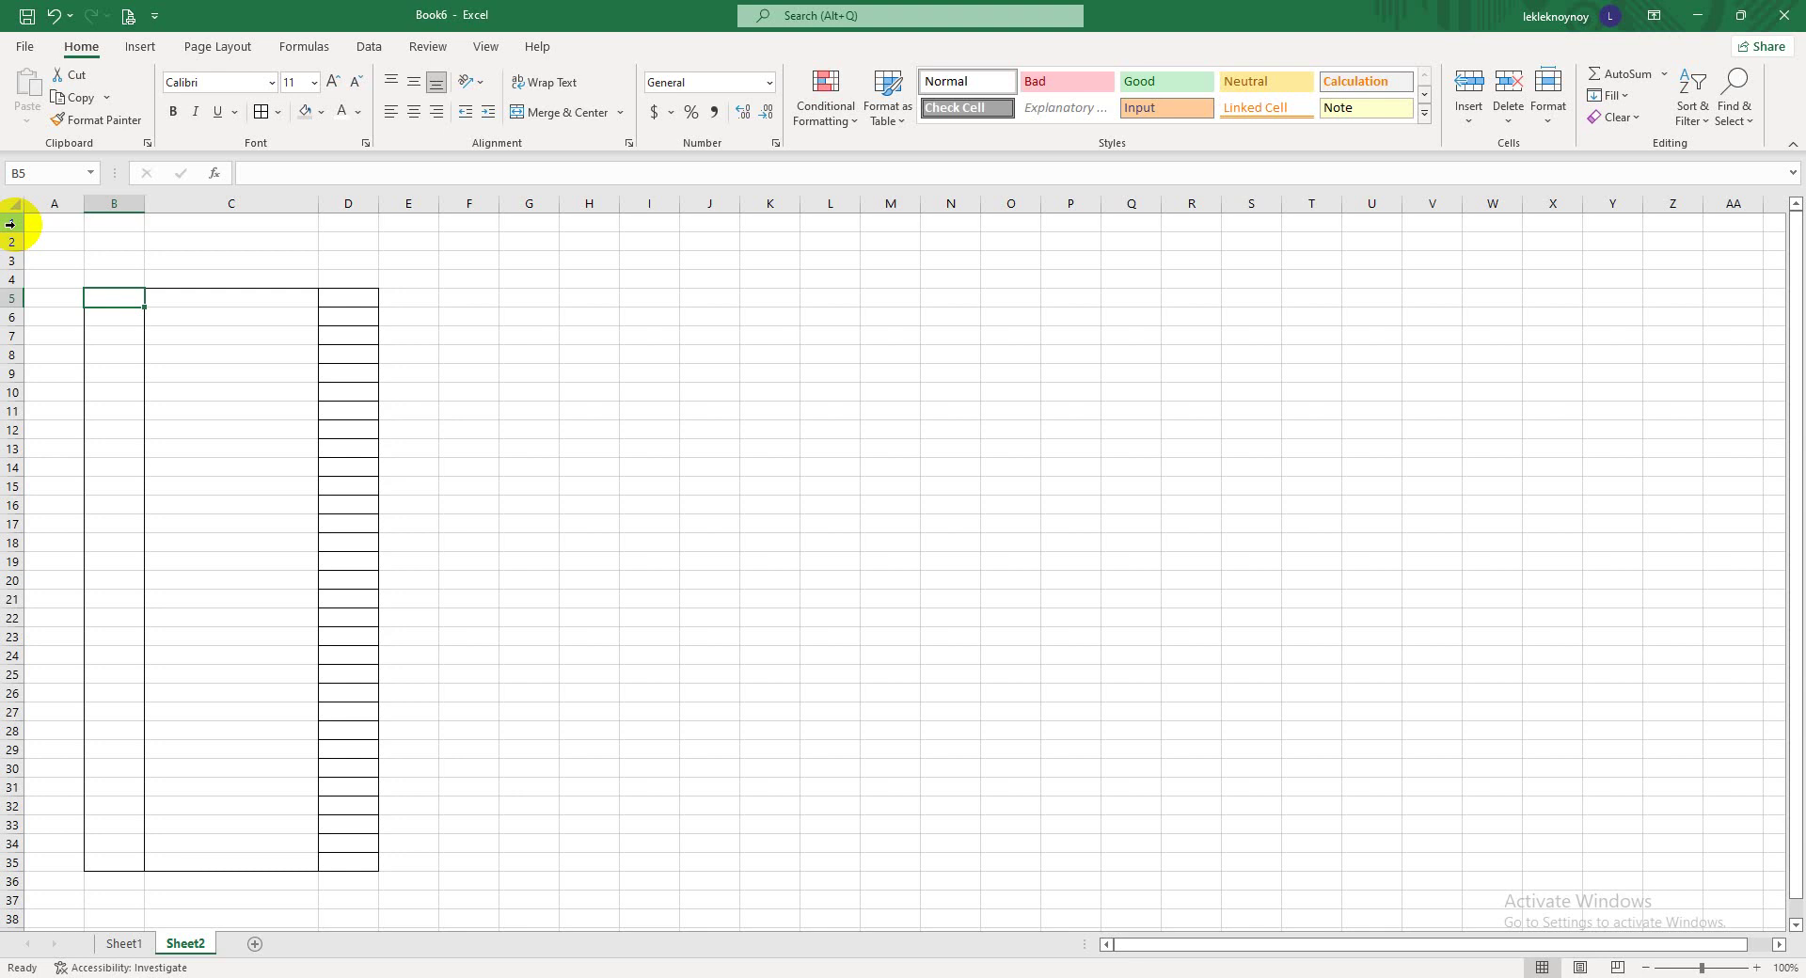
click(666, 351)
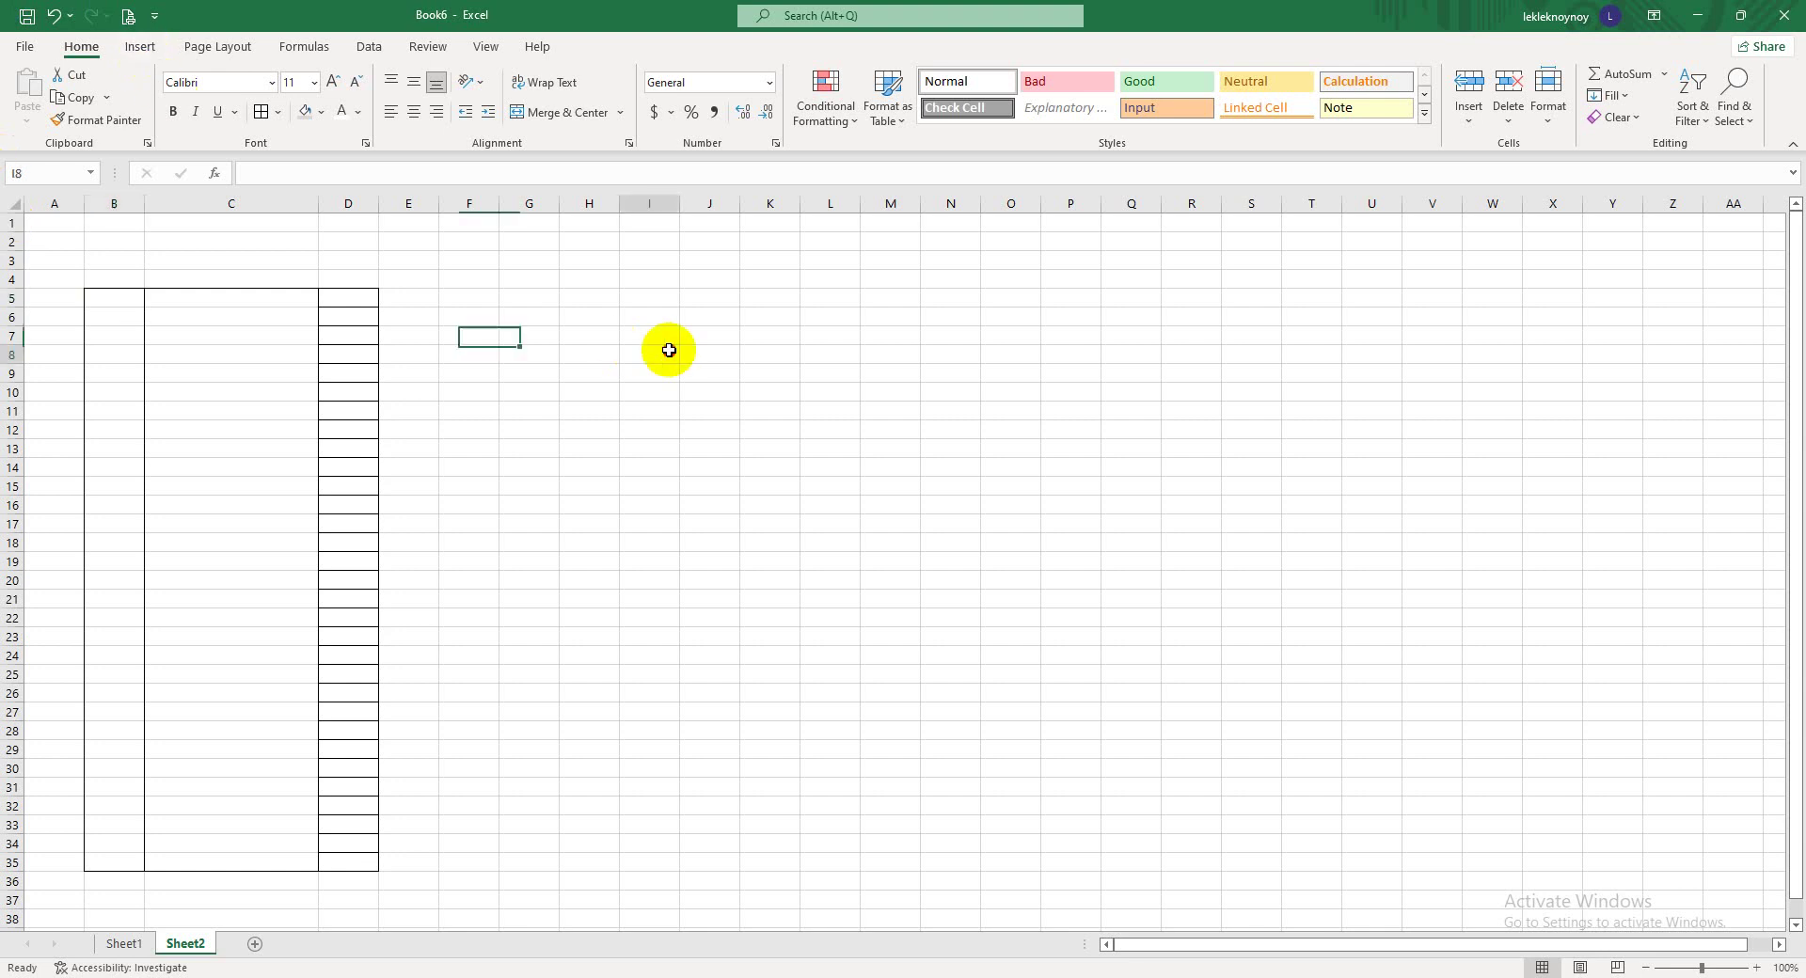
click(748, 674)
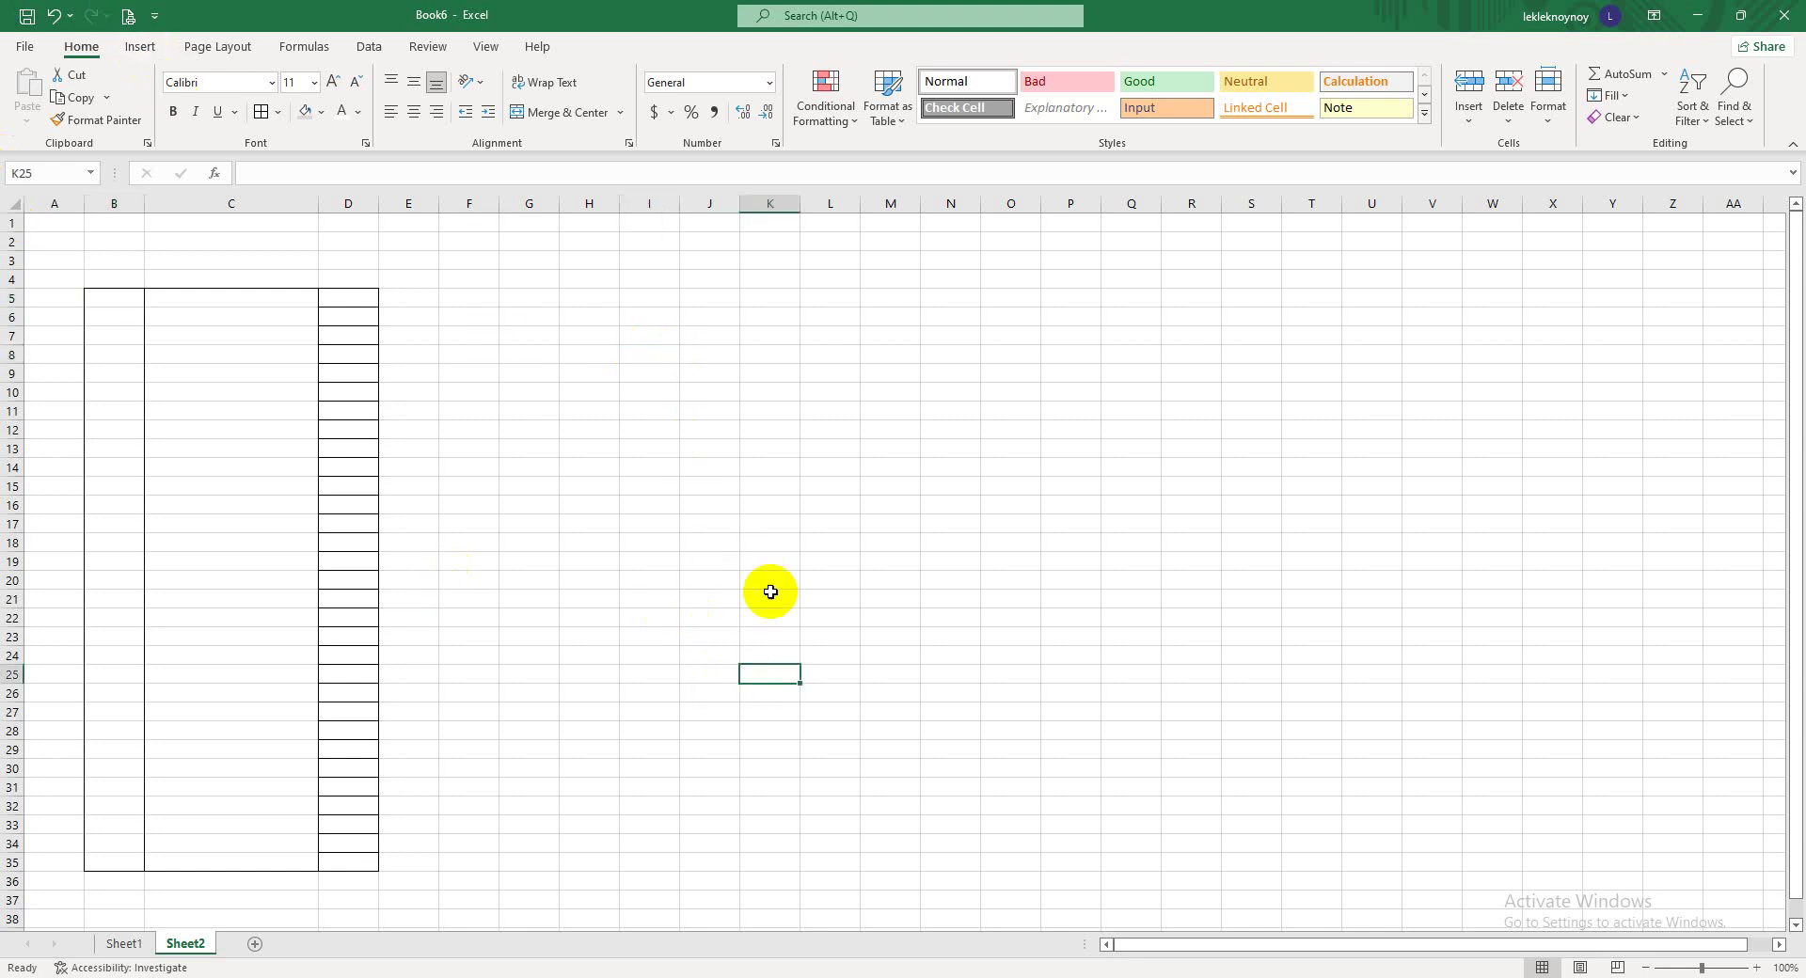
click(119, 299)
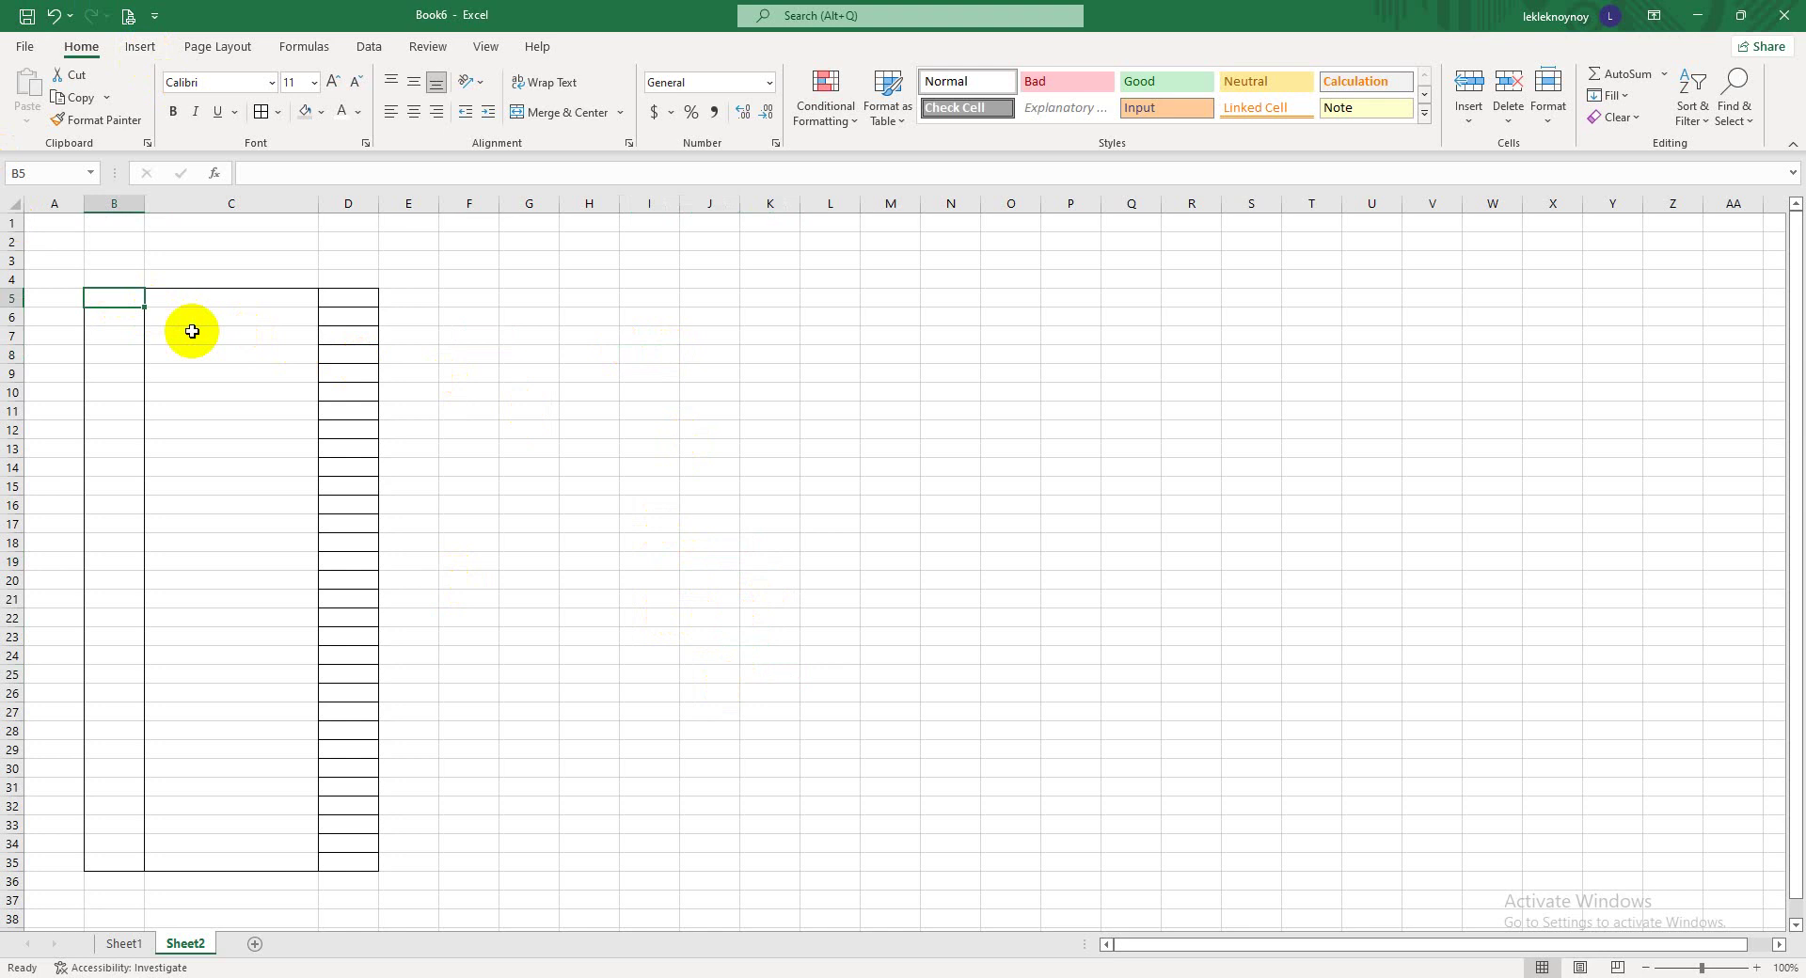
text(a)
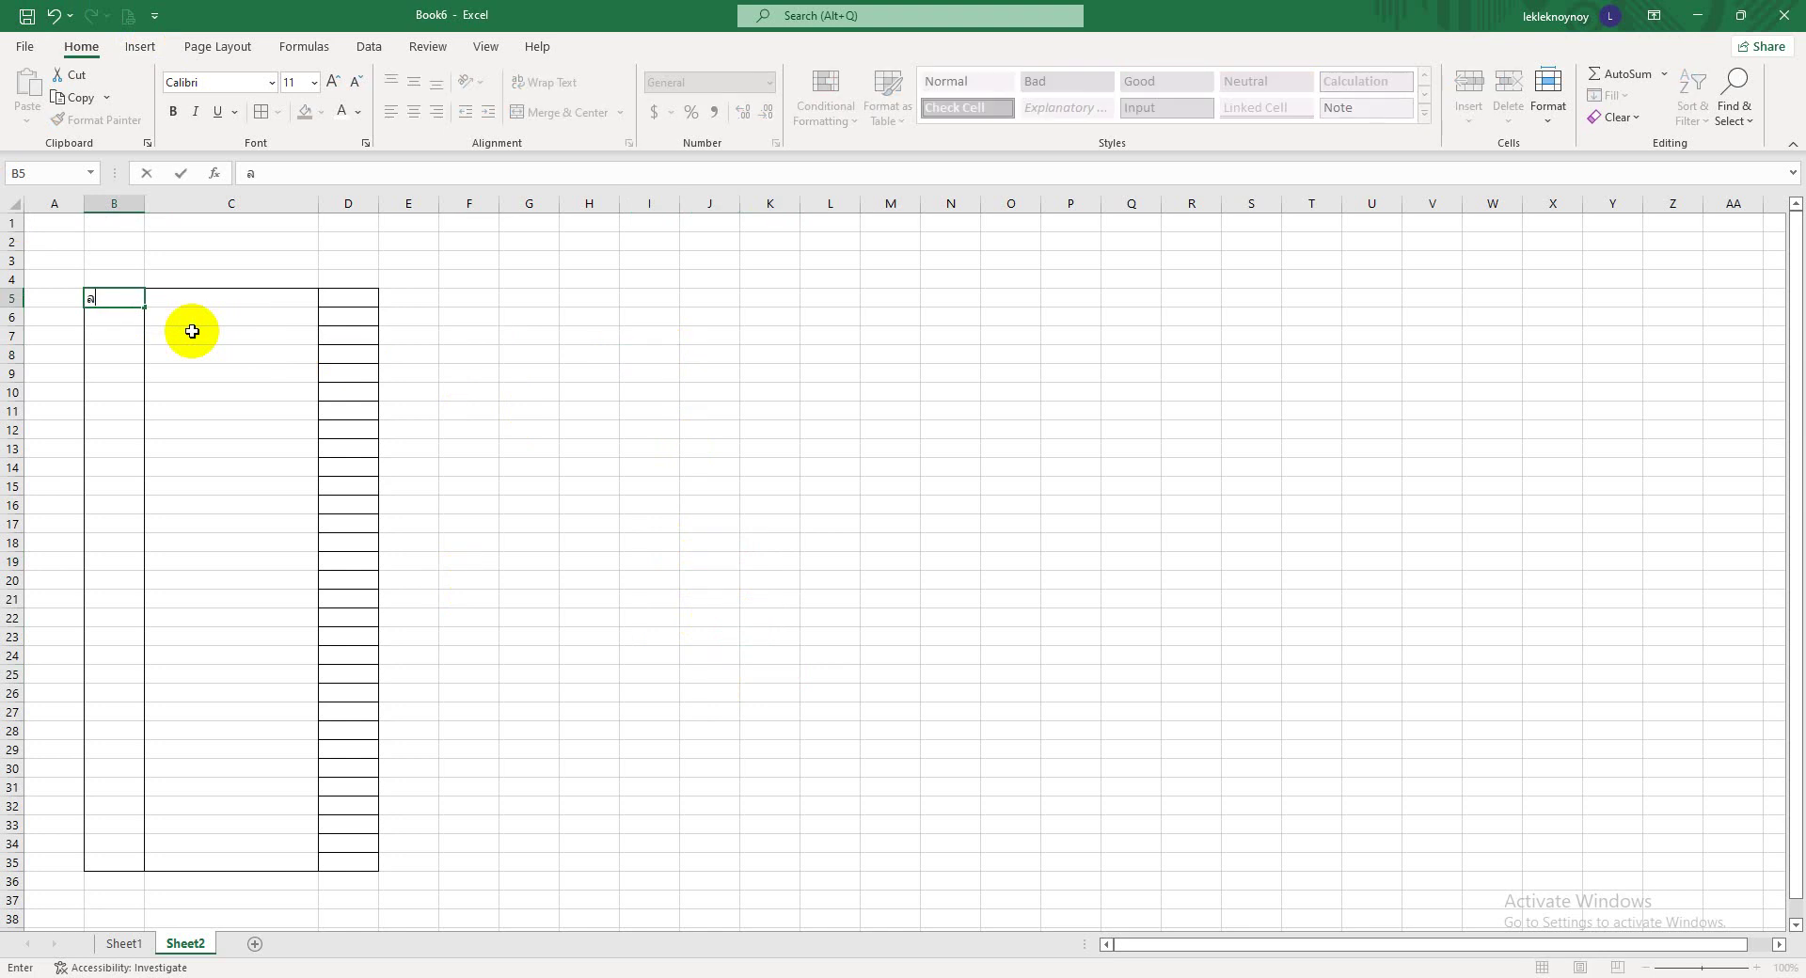
text(ด)
key(BackSpace)
text(ำดั)
text(บ)
key(Tab)
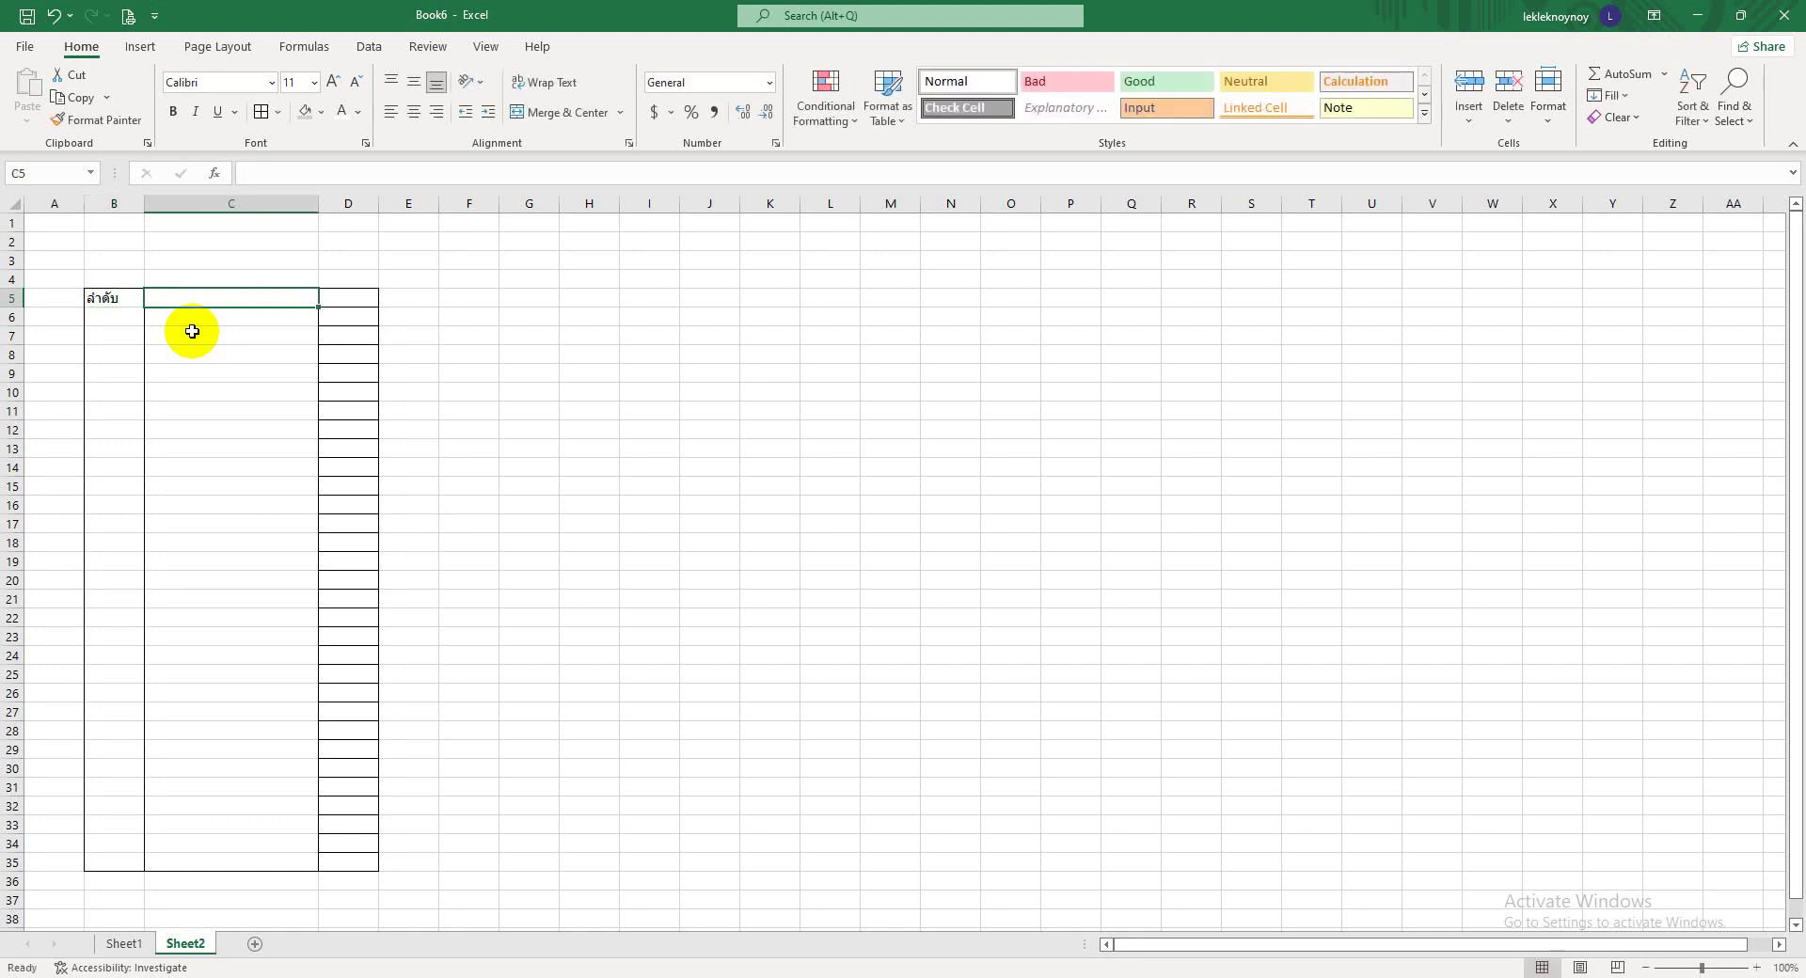
text(รา)
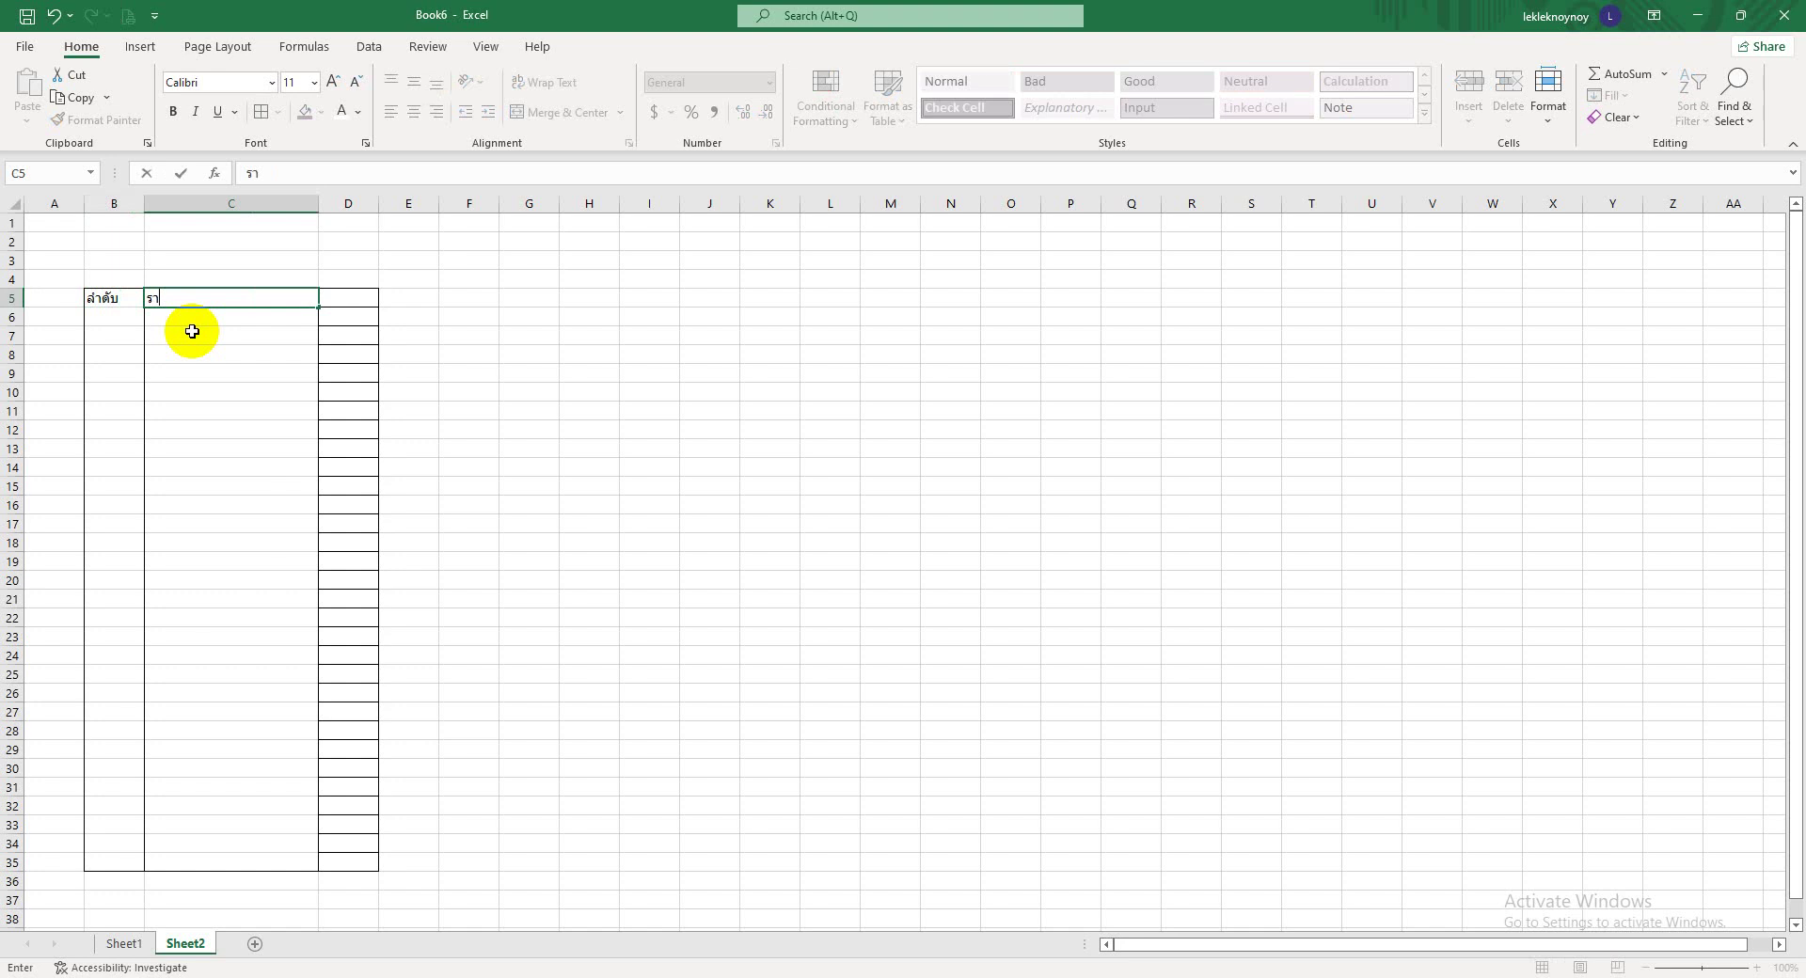
text(ยการ)
click(479, 442)
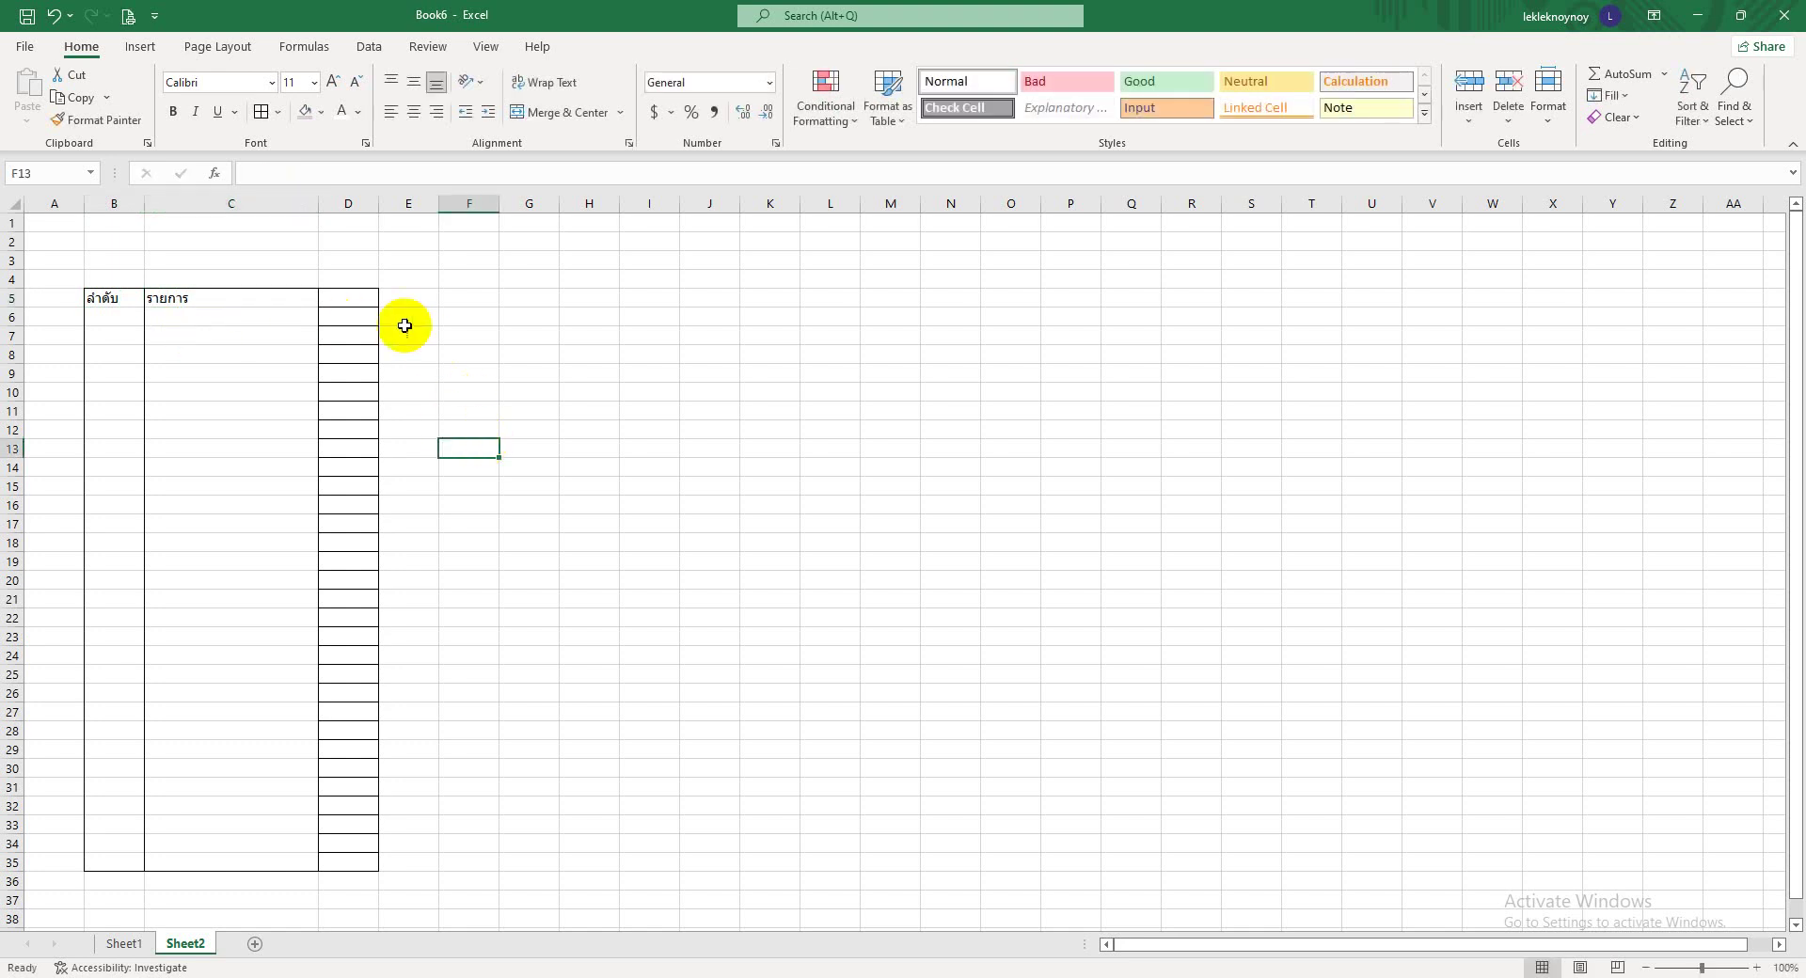
click(366, 296)
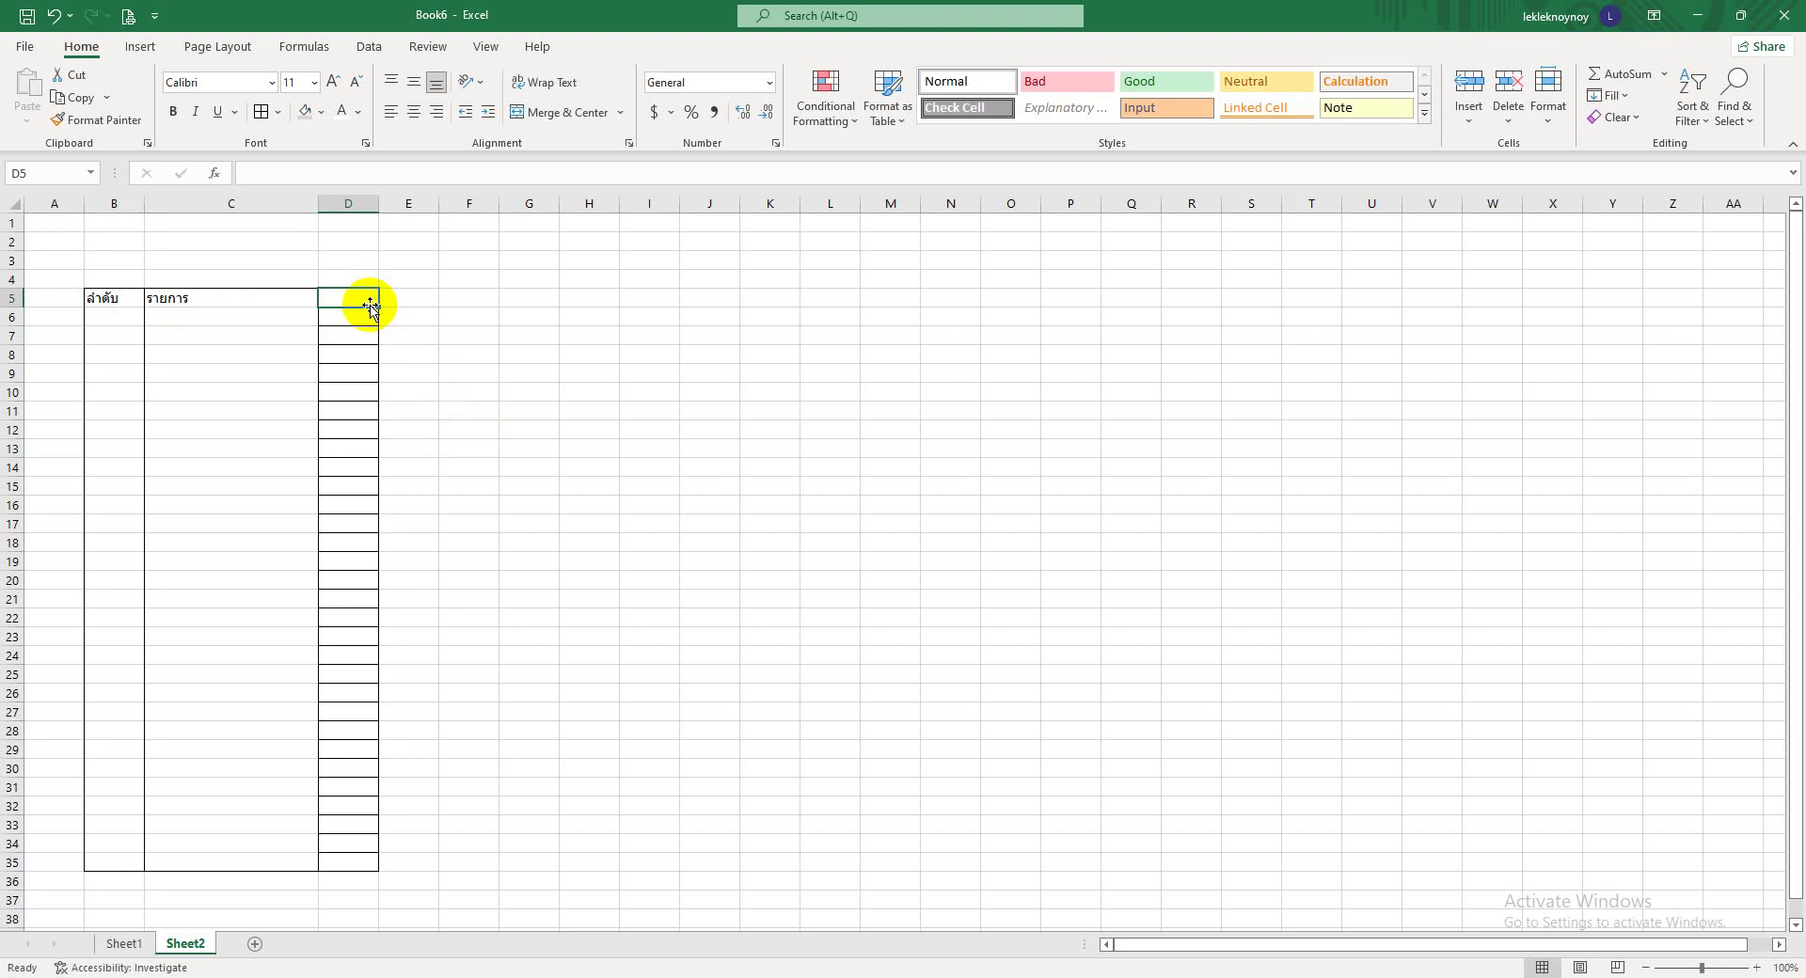
click(562, 468)
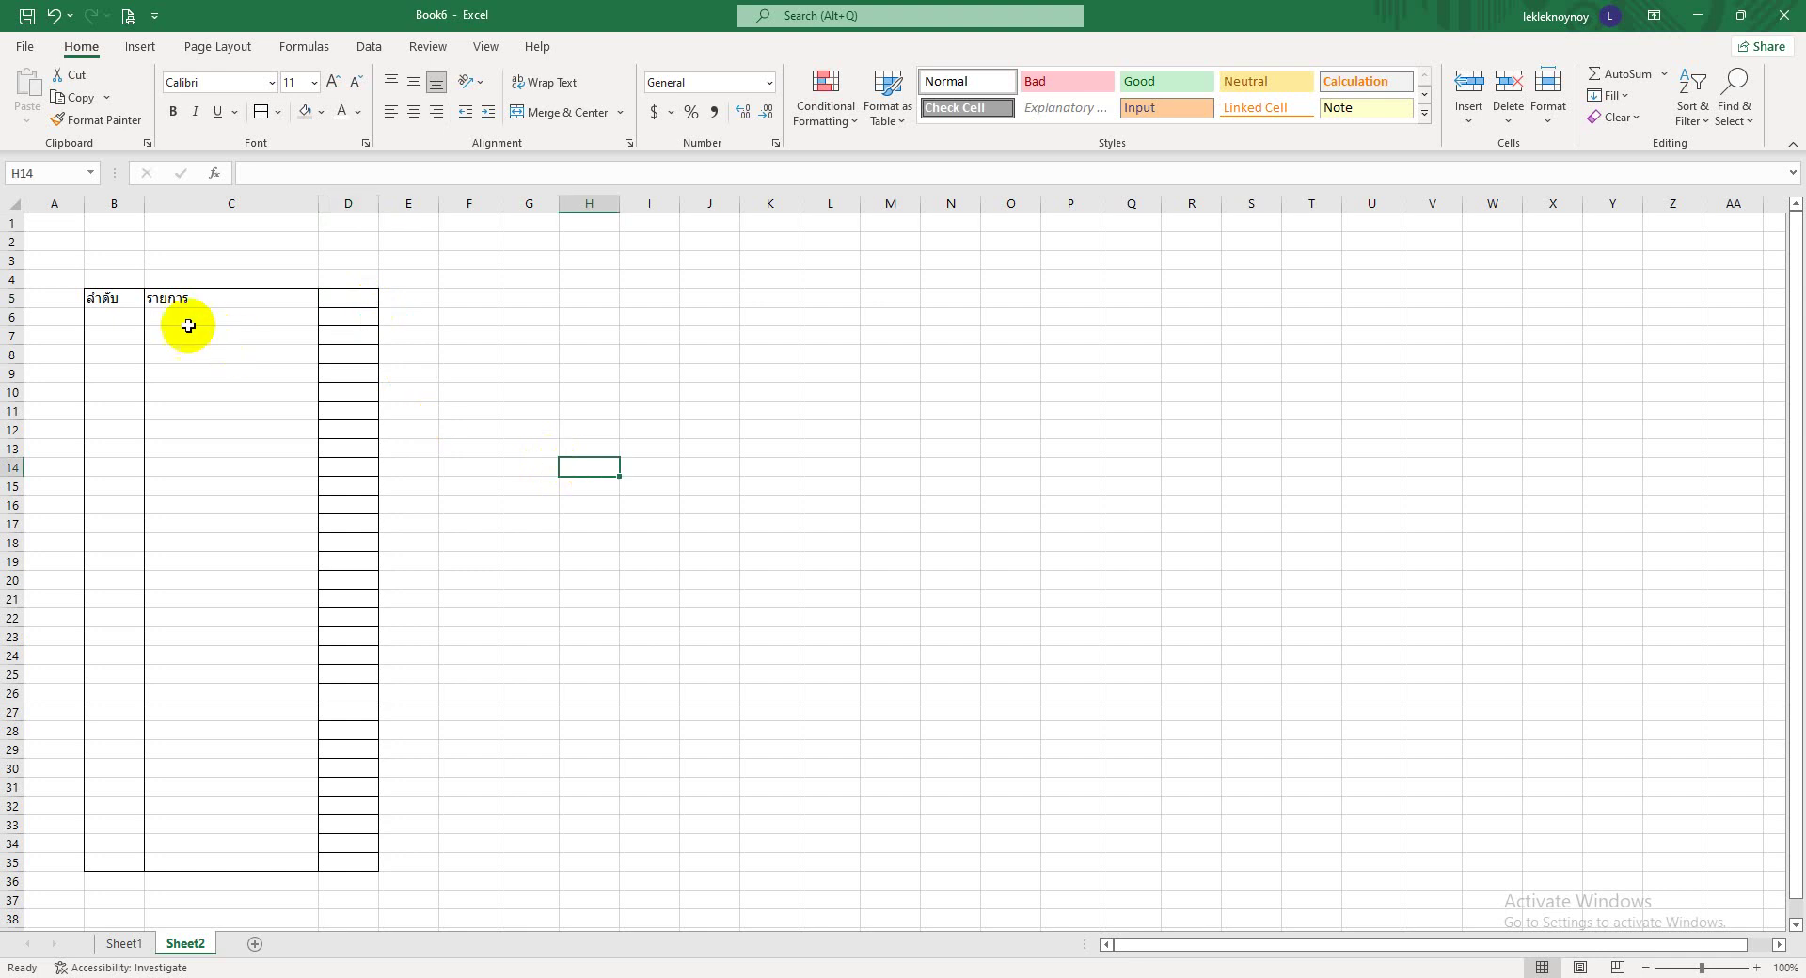
drag(106, 298, 183, 298)
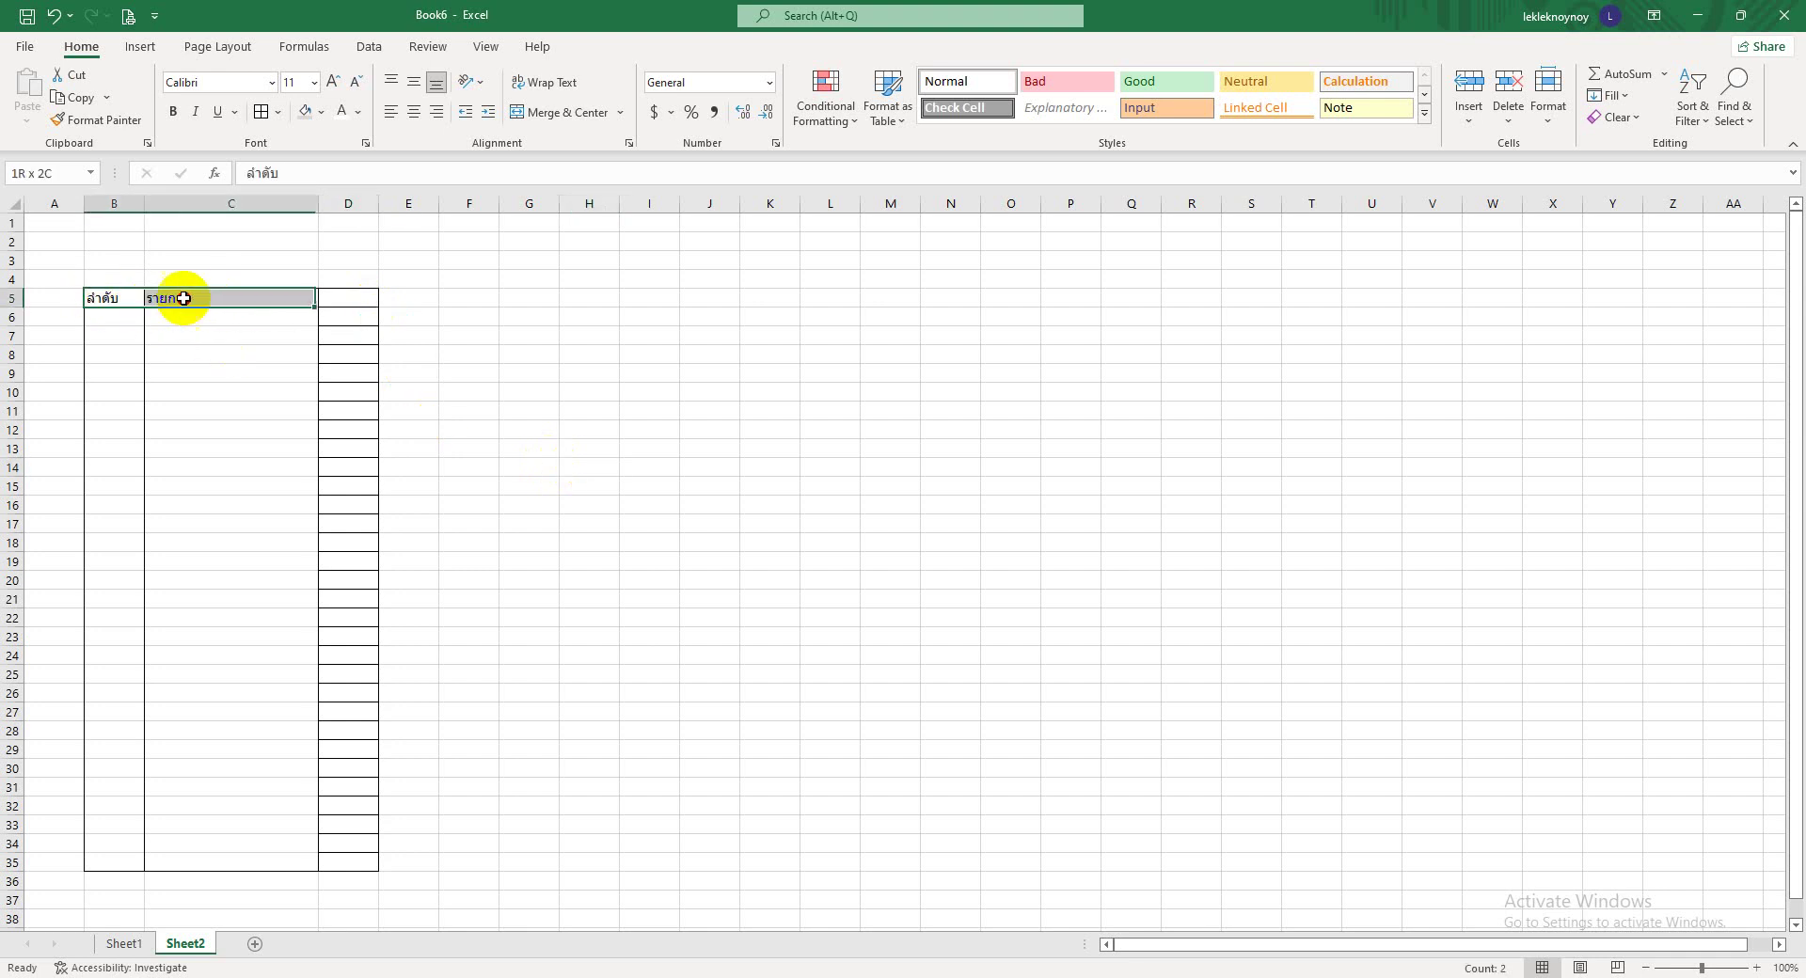
click(653, 406)
drag(57, 261, 207, 318)
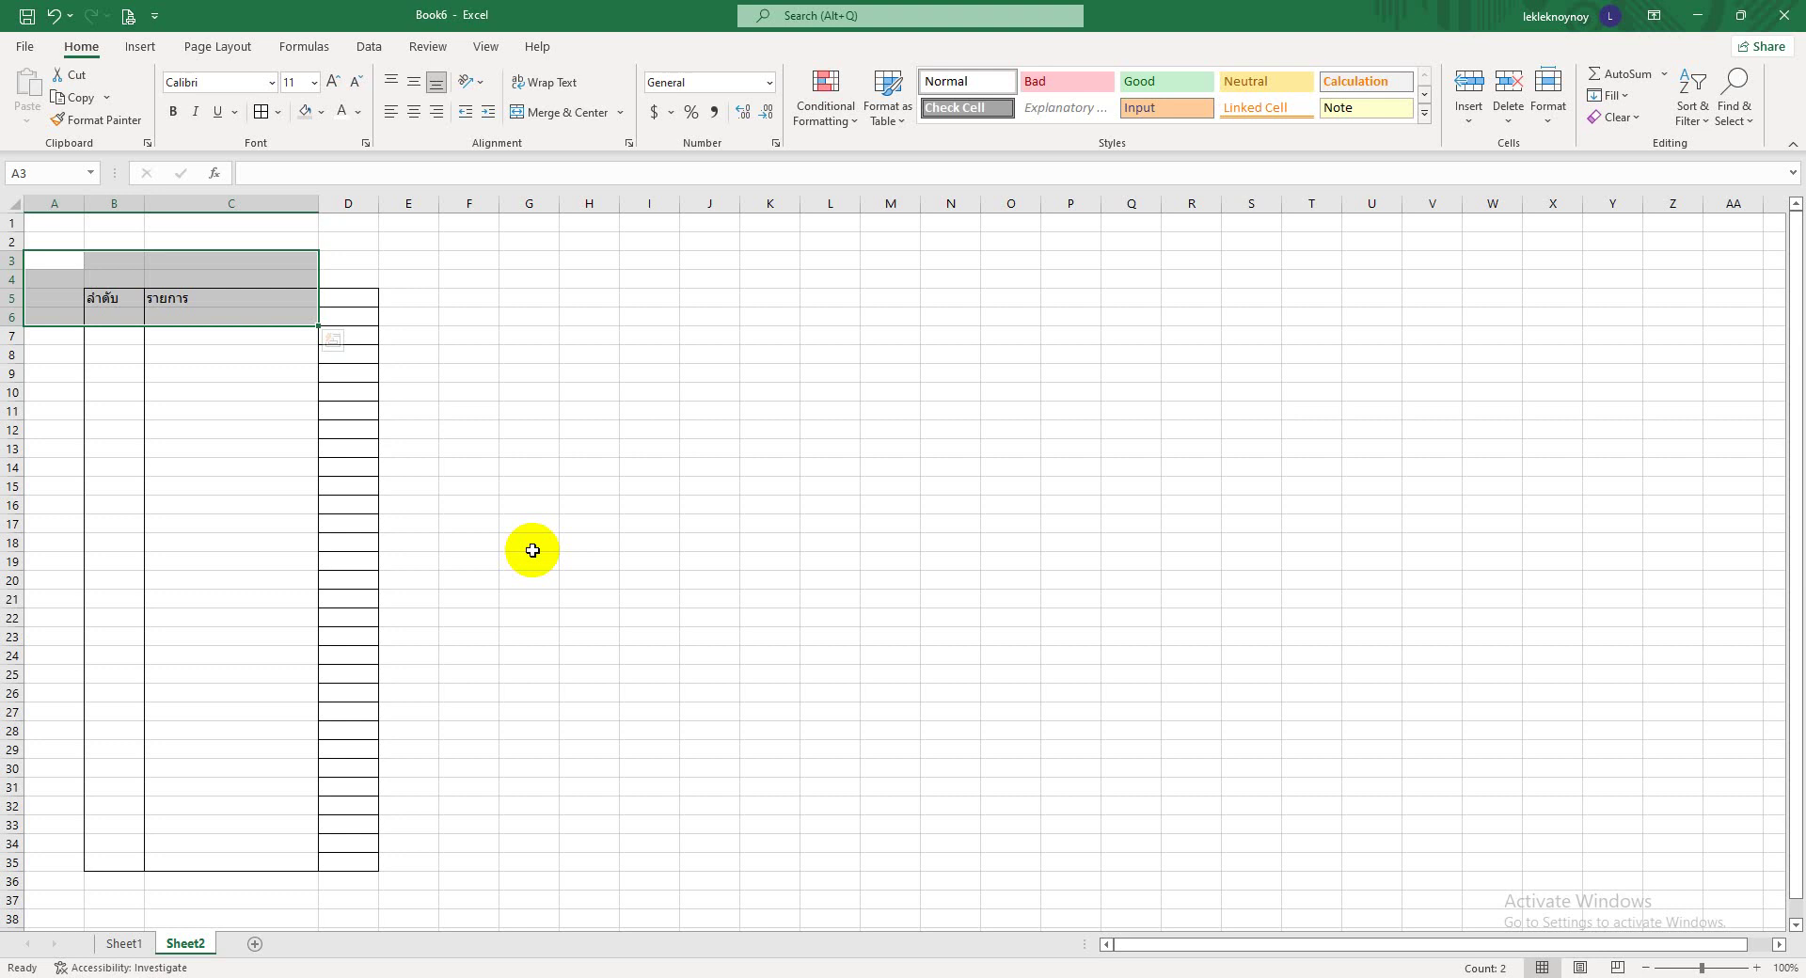
key(Delete)
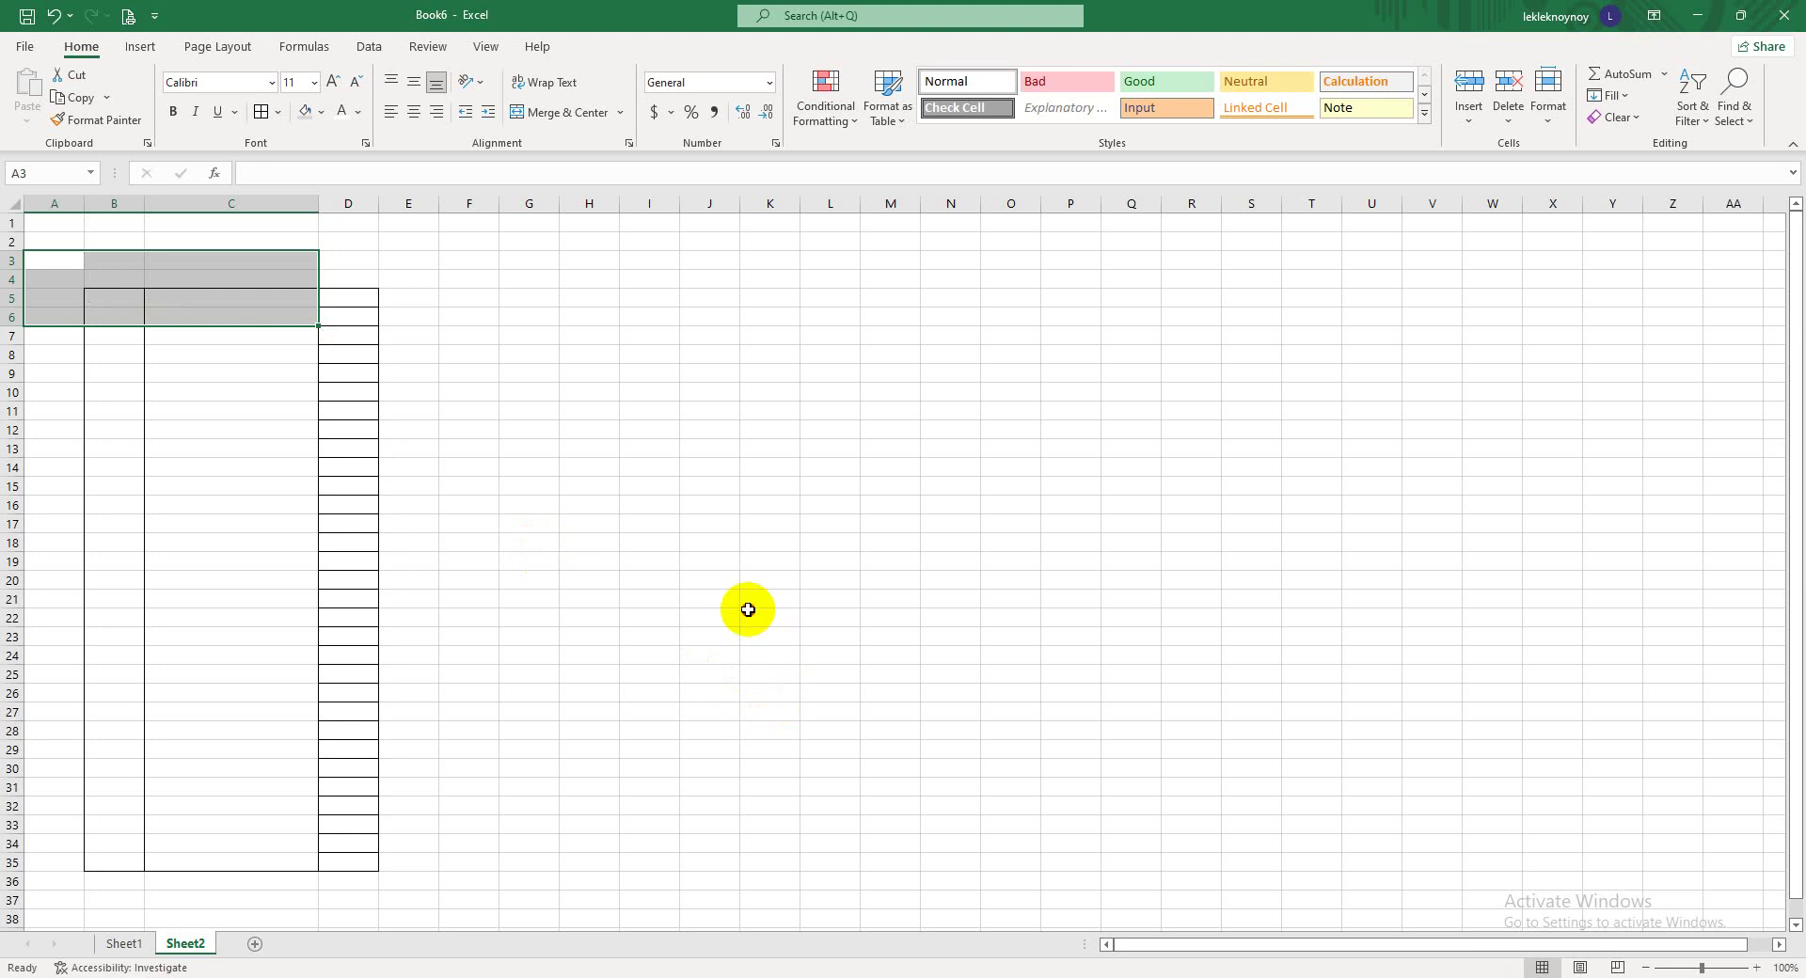
click(751, 616)
click(136, 298)
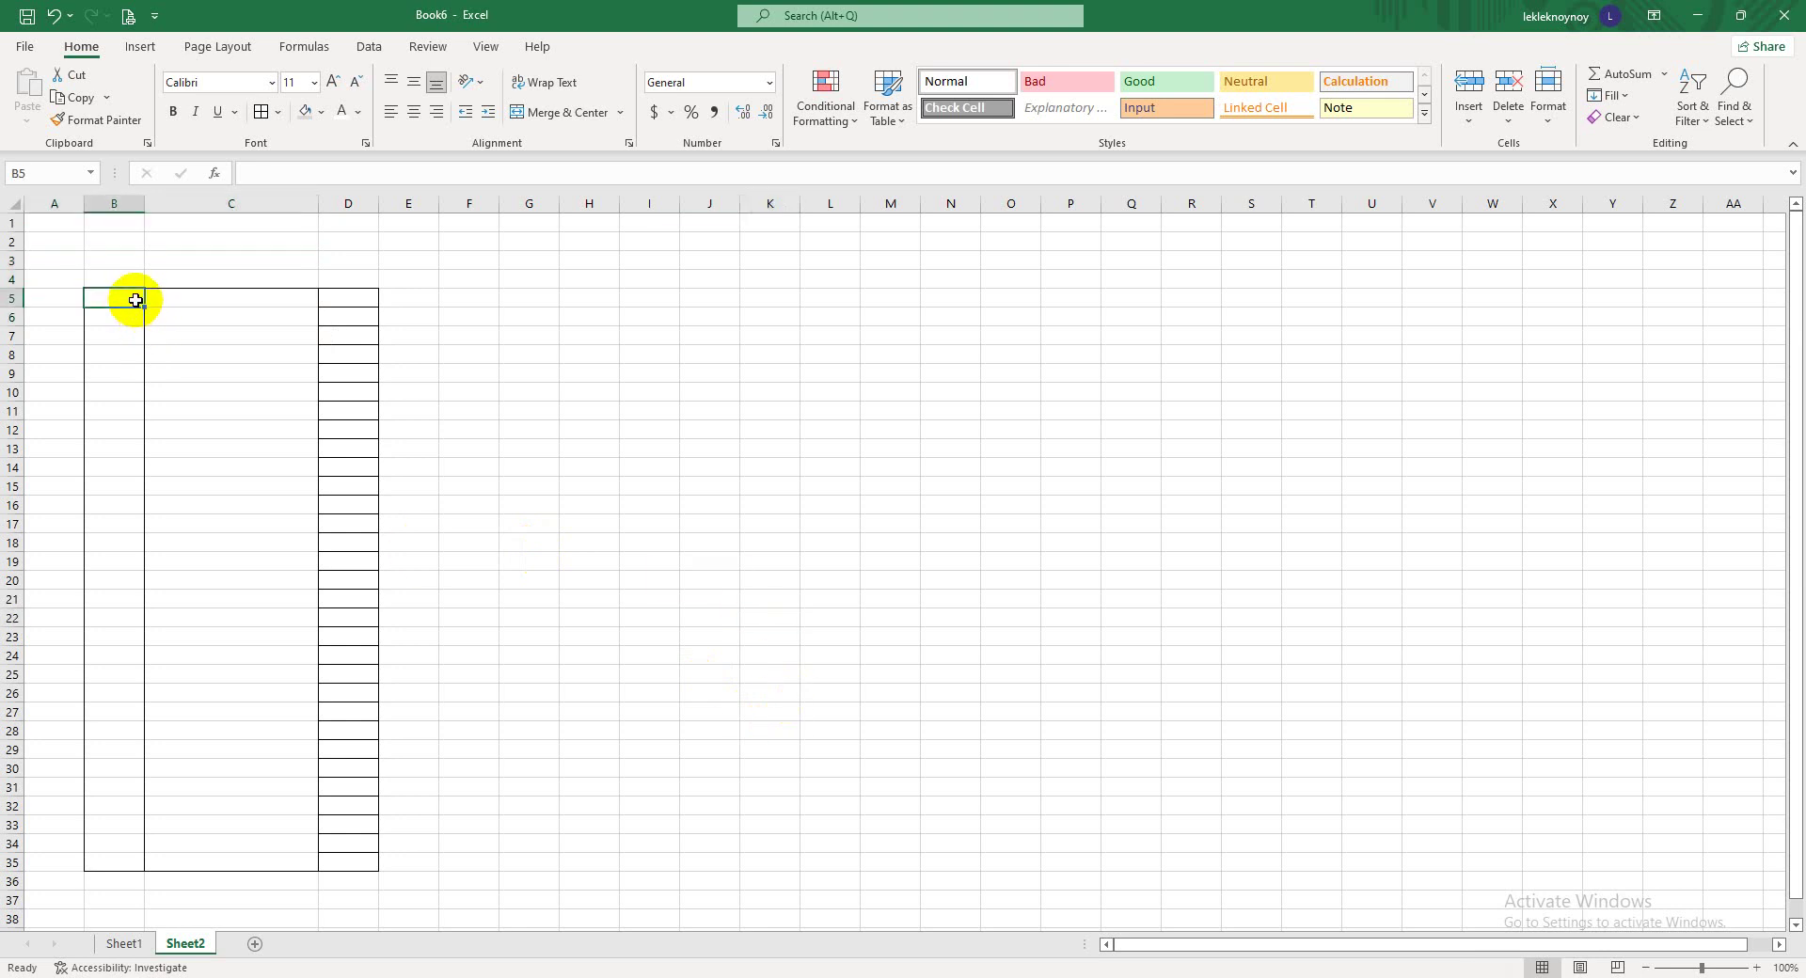
- Enter the headers ลำดับ in B5 and รายการ in C5
text(aำดับ)
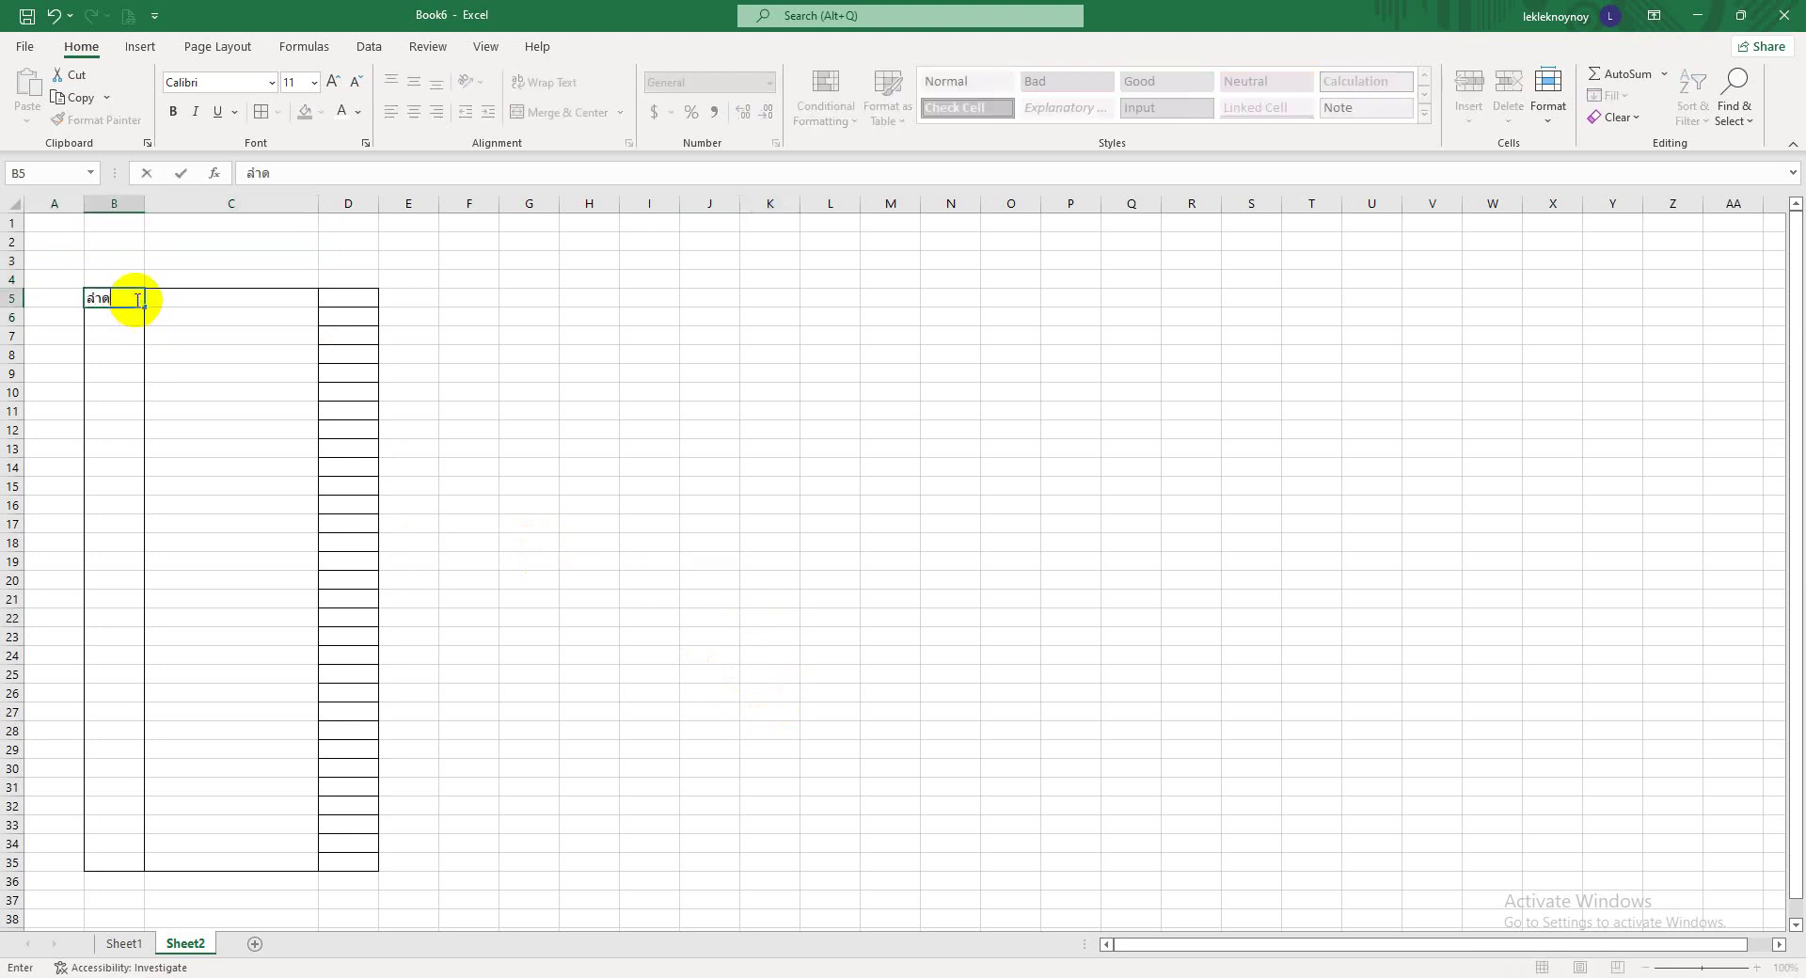
key(ctrl+Return)
key(Return)
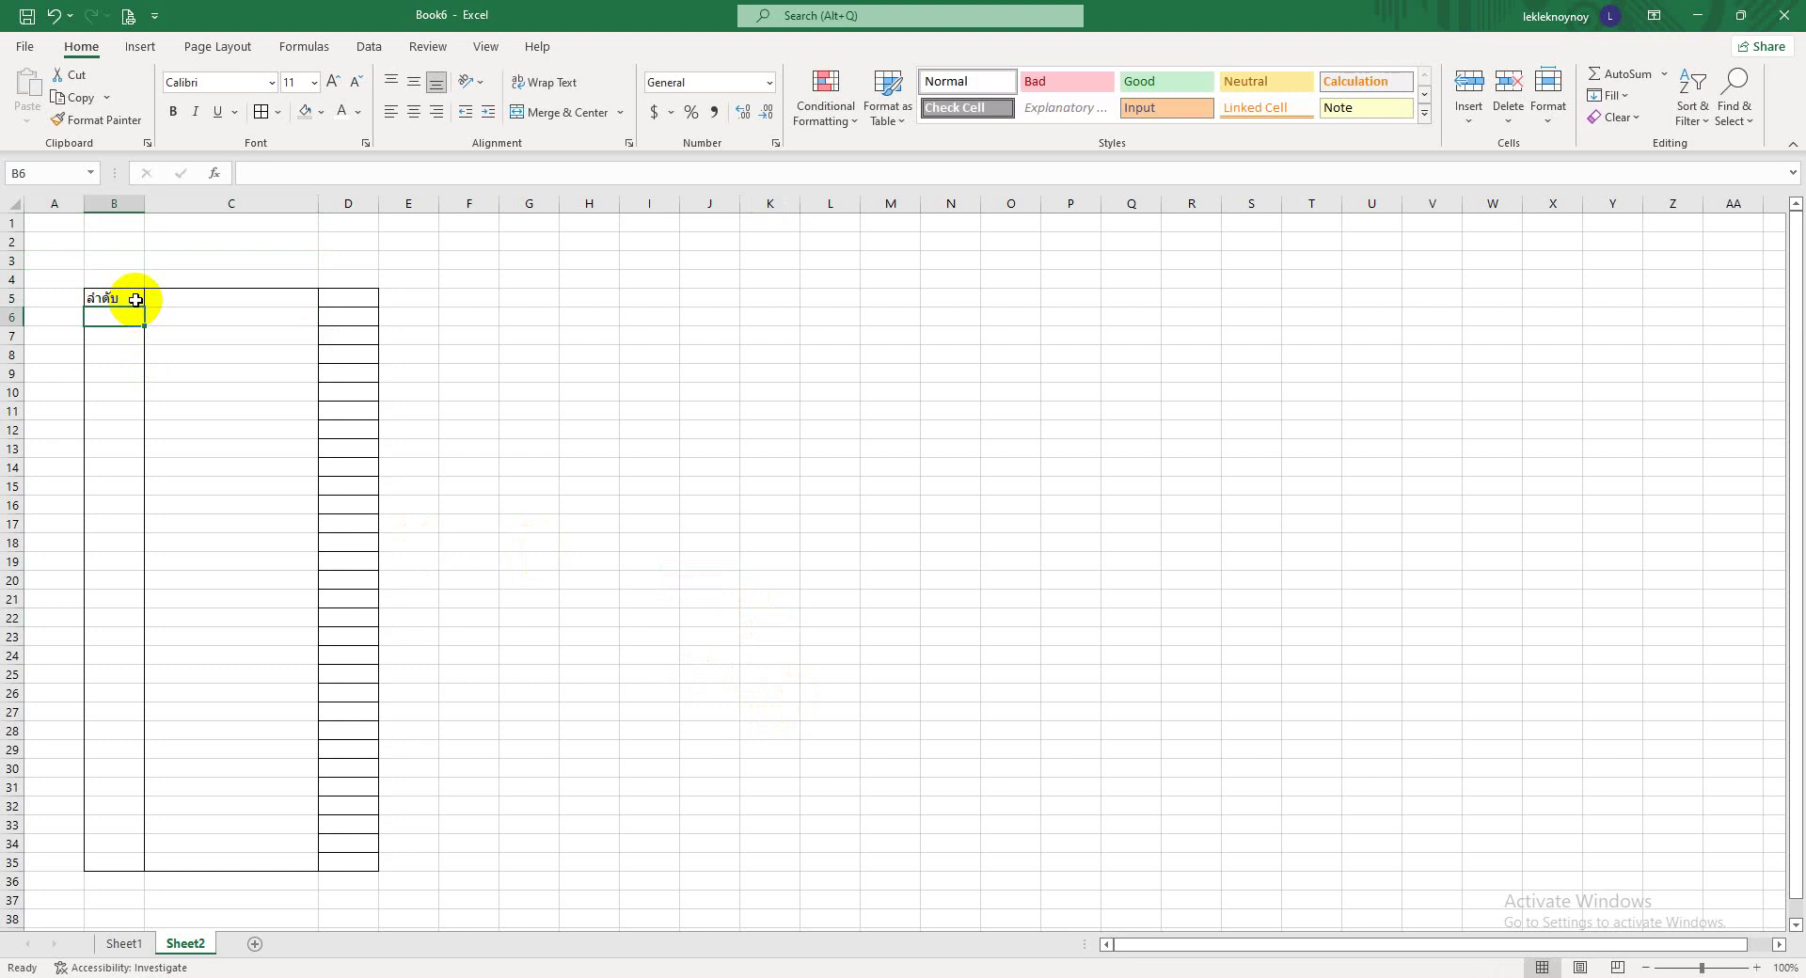
click(194, 300)
text(รายการ)
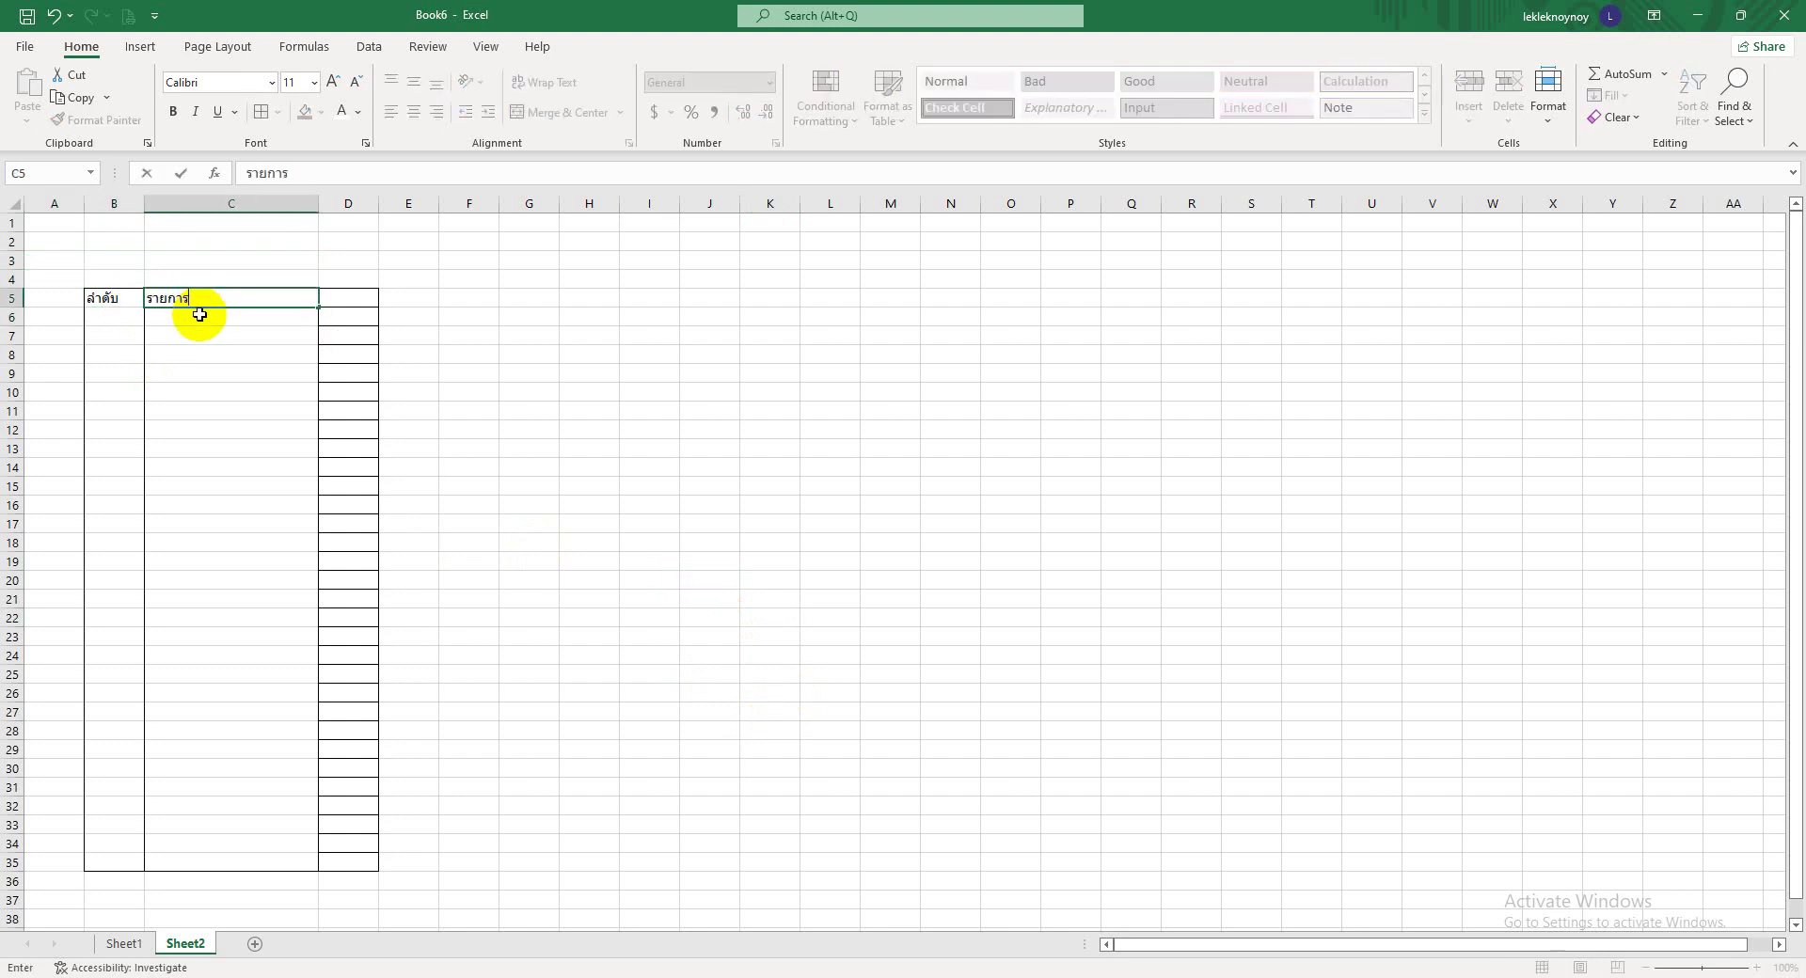
key(Return)
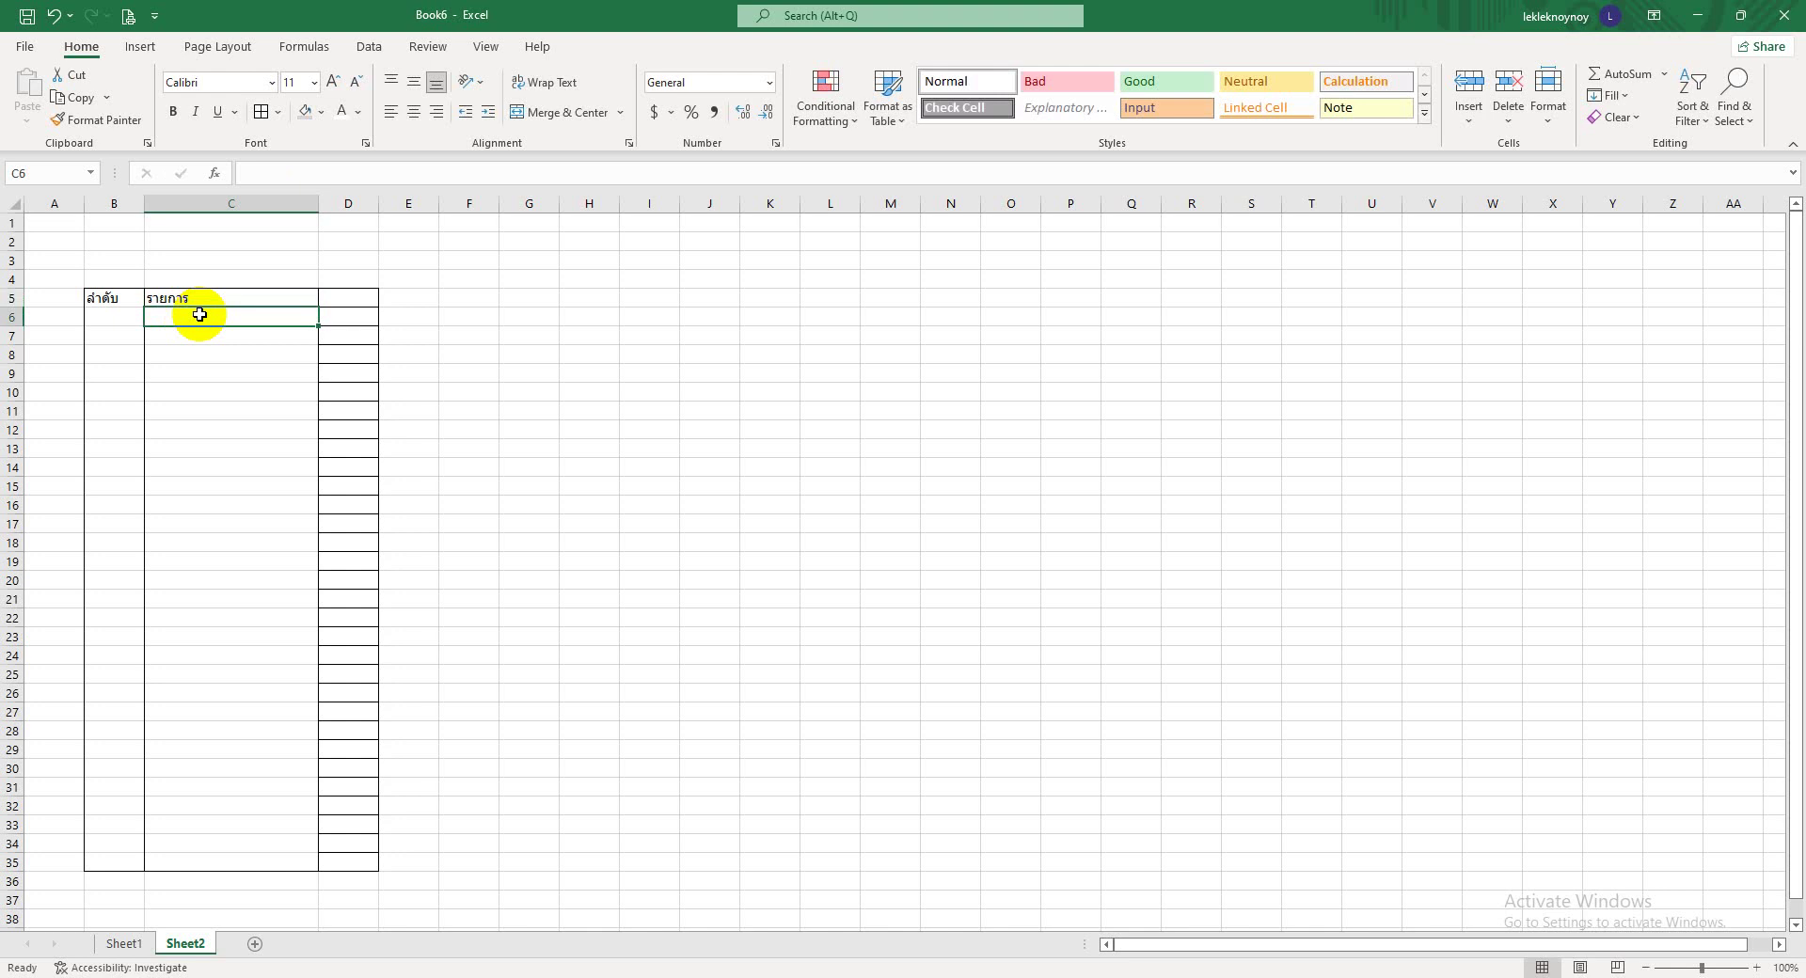
- Enter จำนวน in D5 and ราคา/หน่วย in E5, correcting the tone mark
click(353, 300)
text(จำนวน)
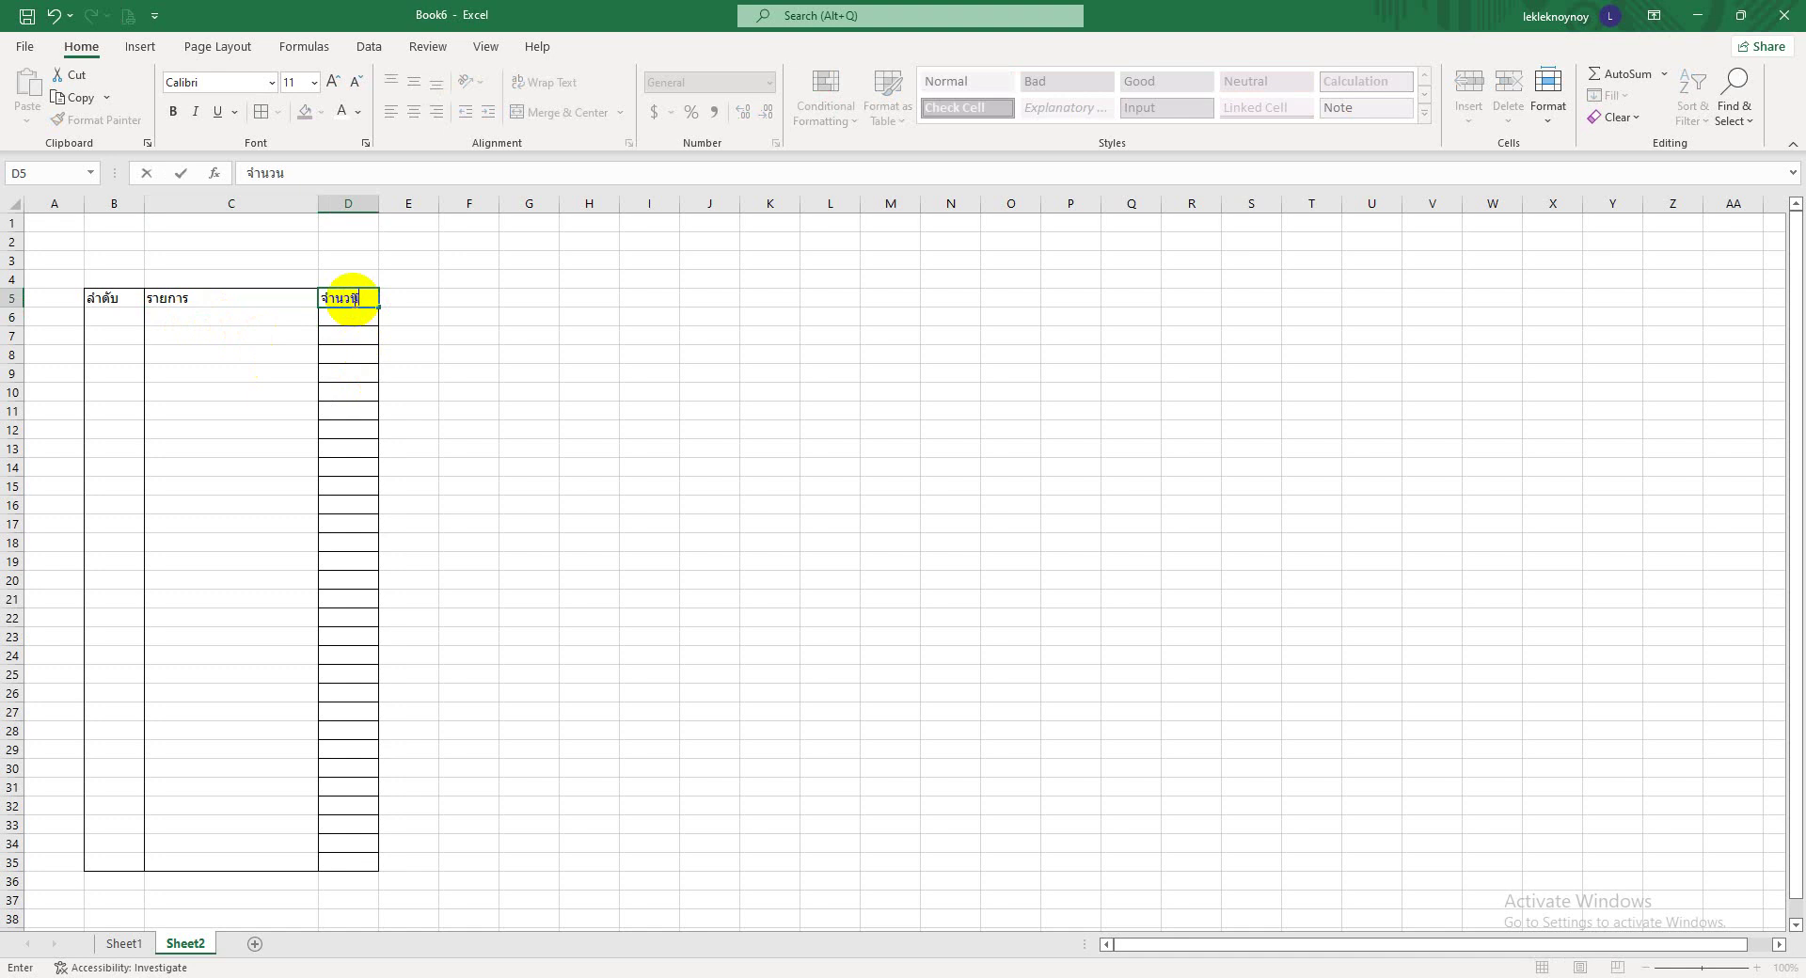
key(Return)
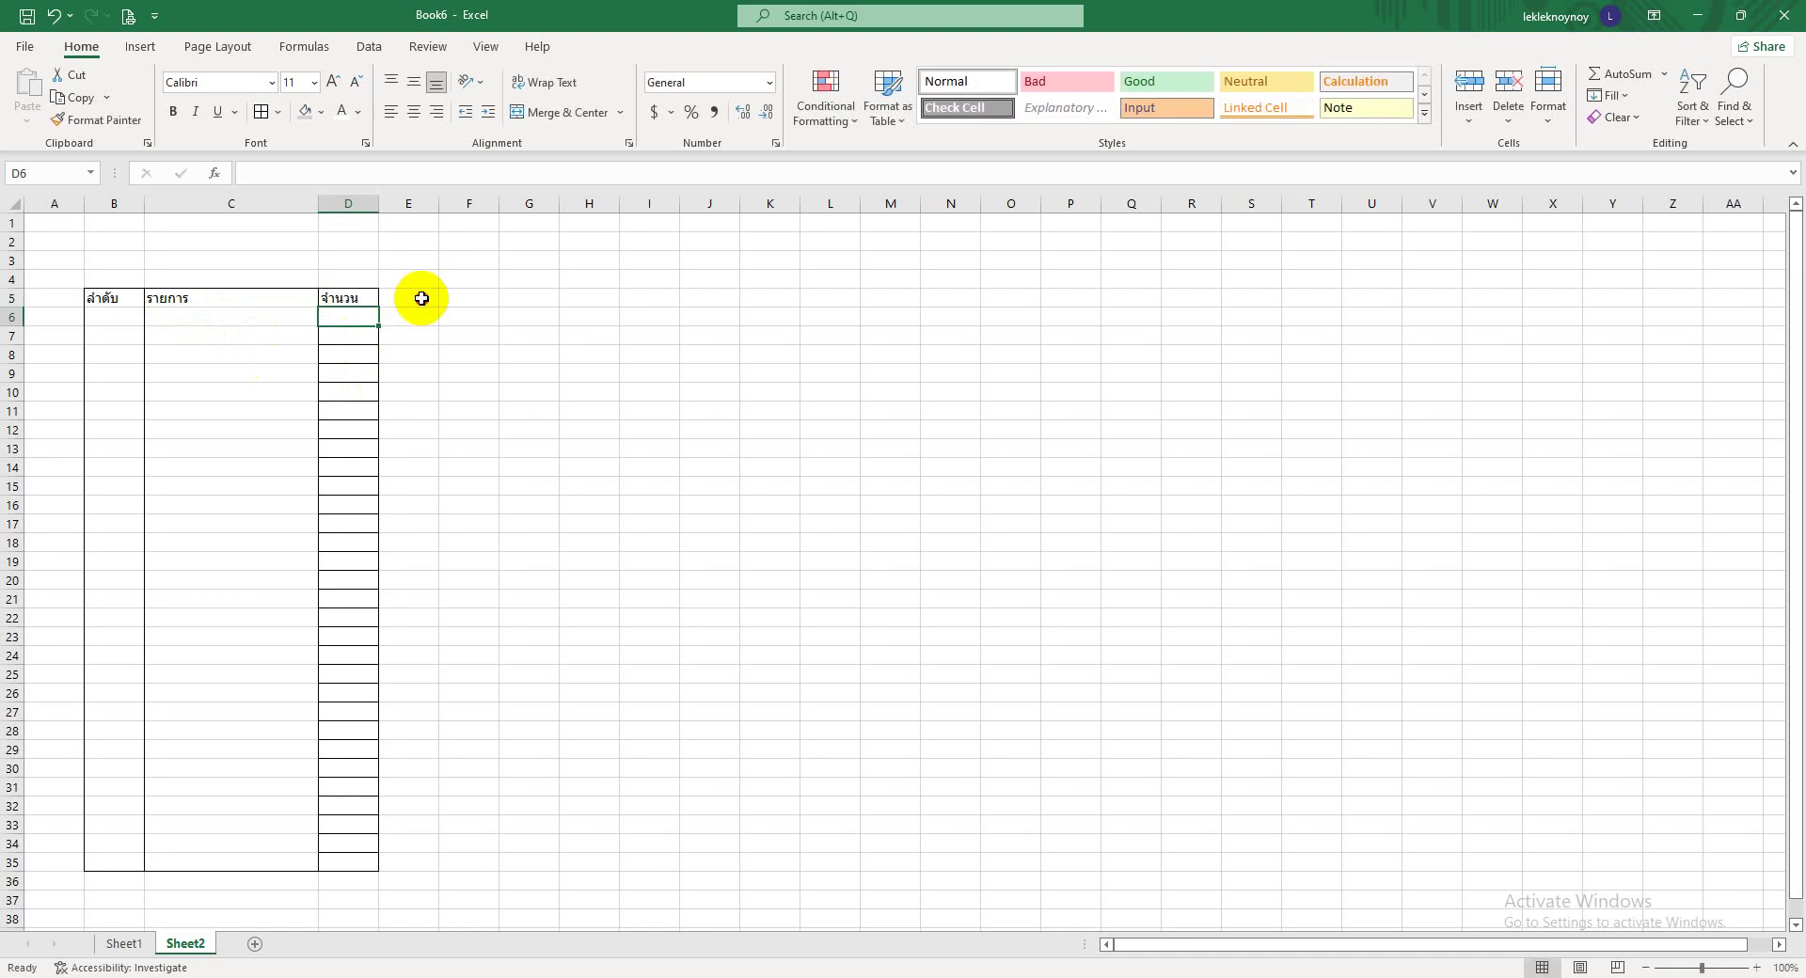
click(421, 298)
text(ราคา)
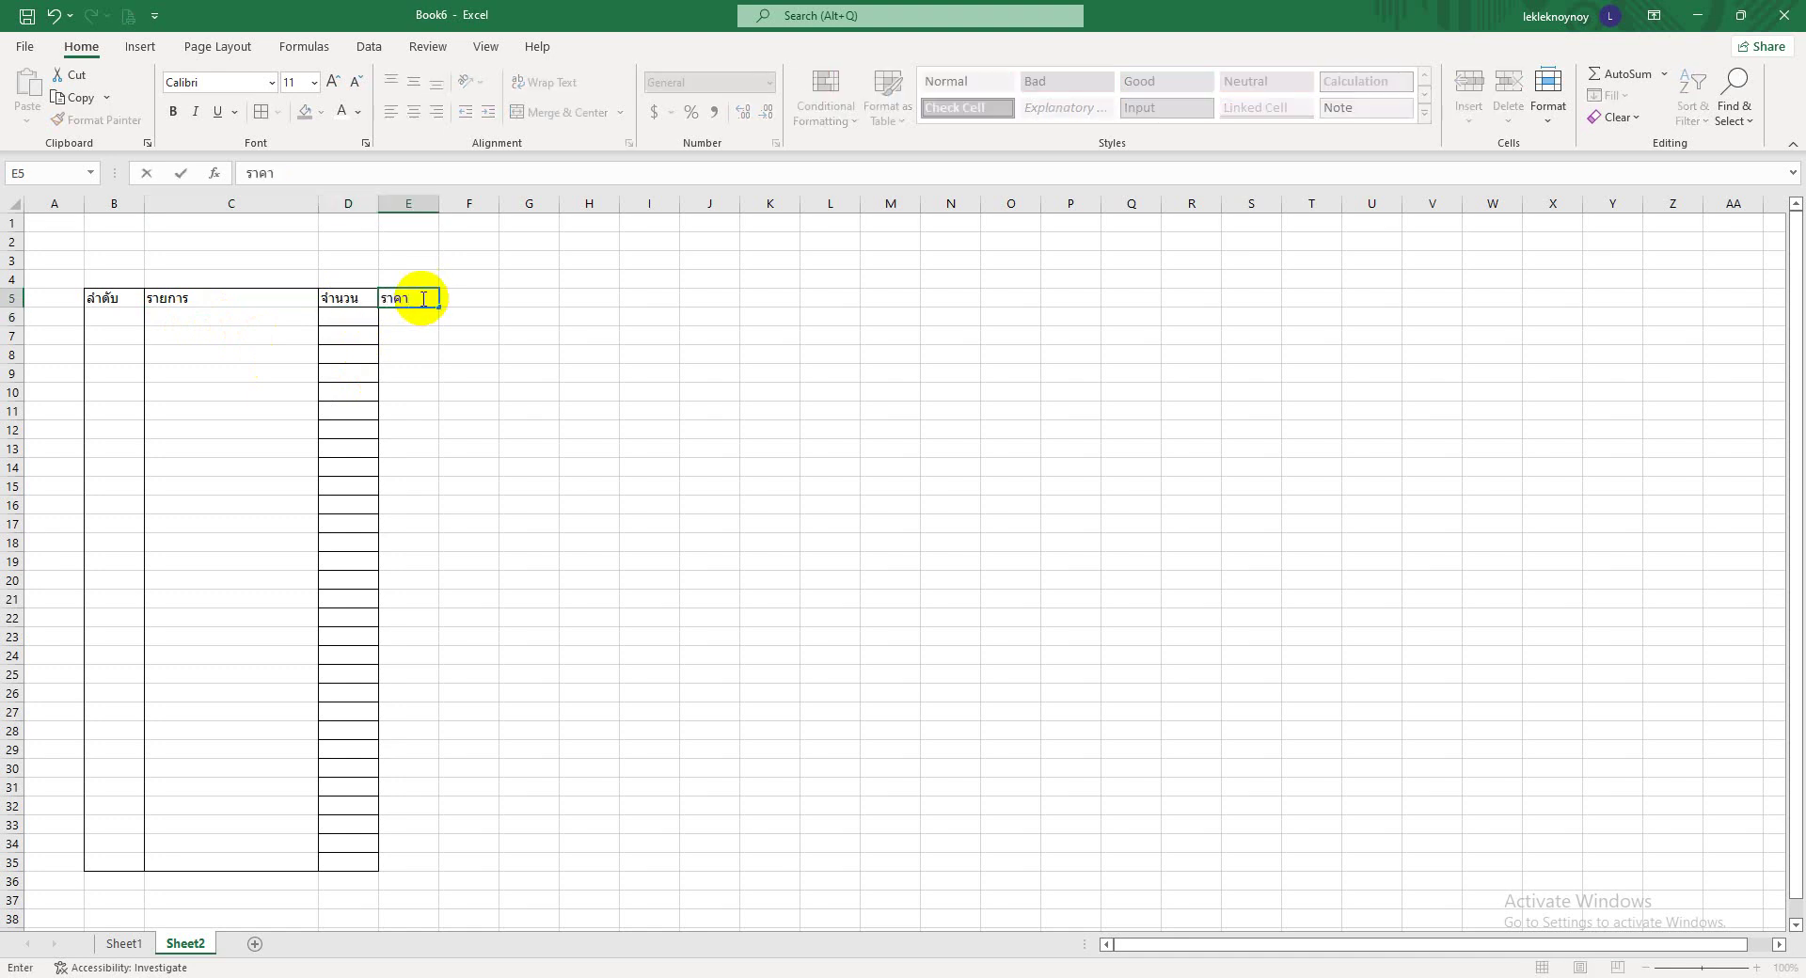
text(/หนว)
key(BackSpace)
text(่วย)
key(Return)
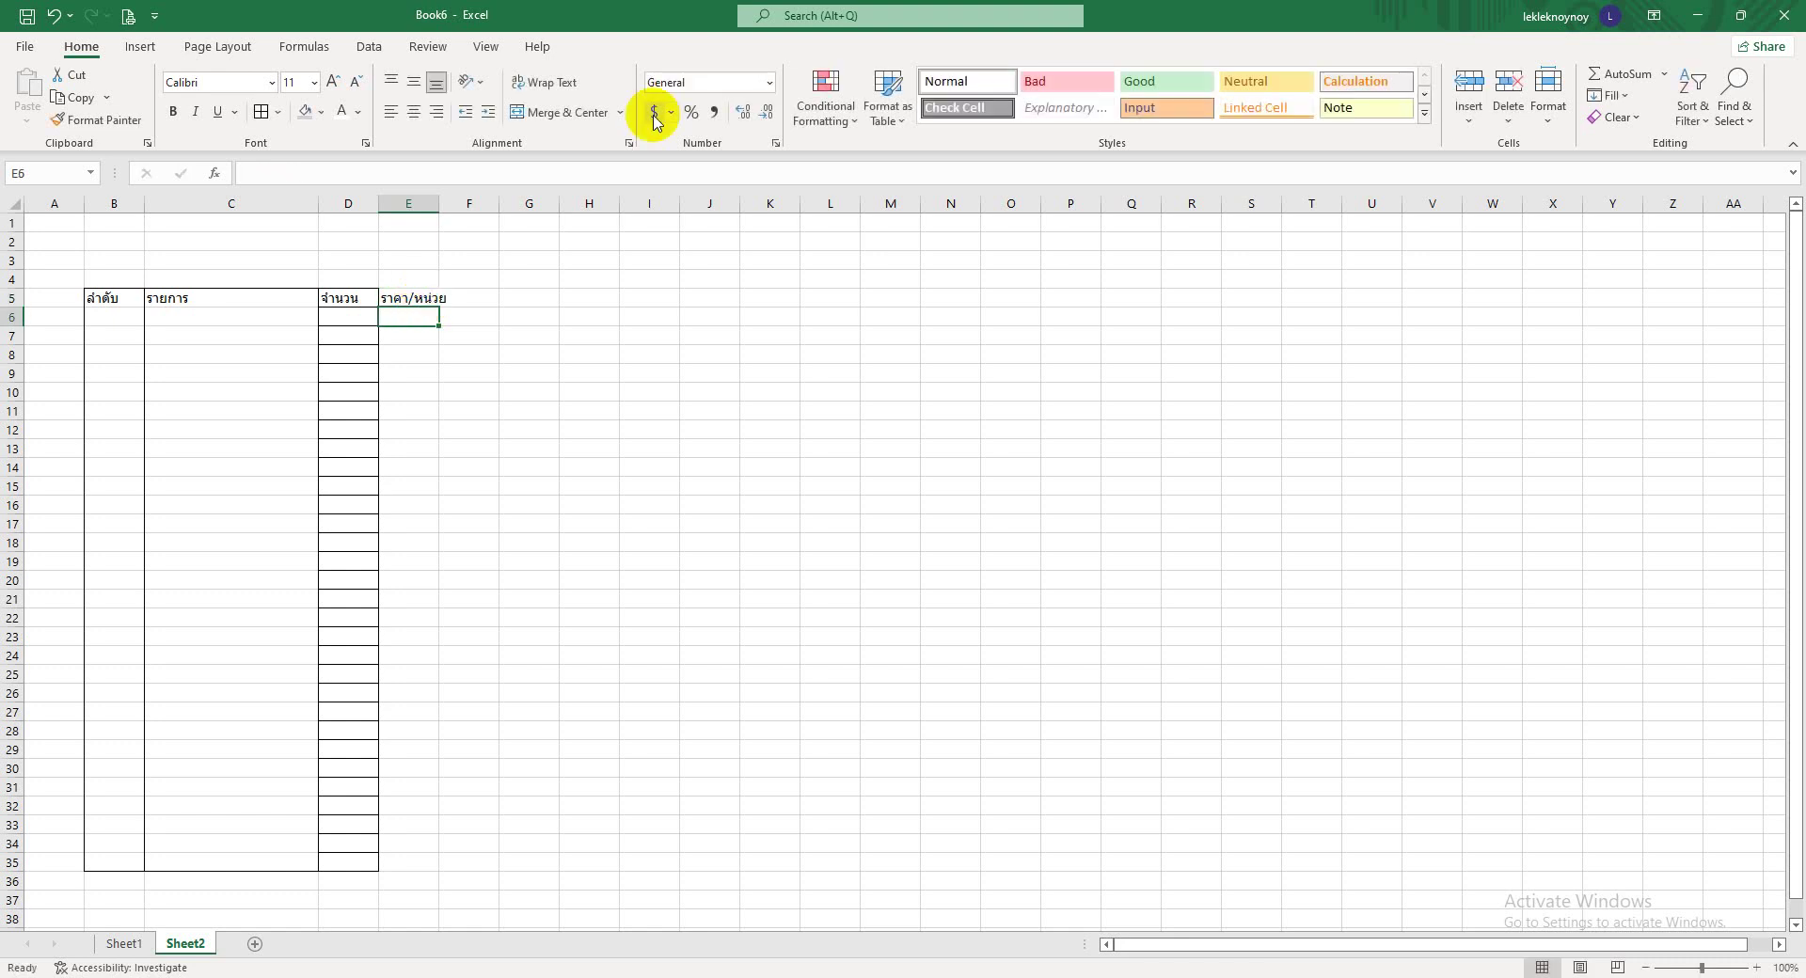
click(727, 483)
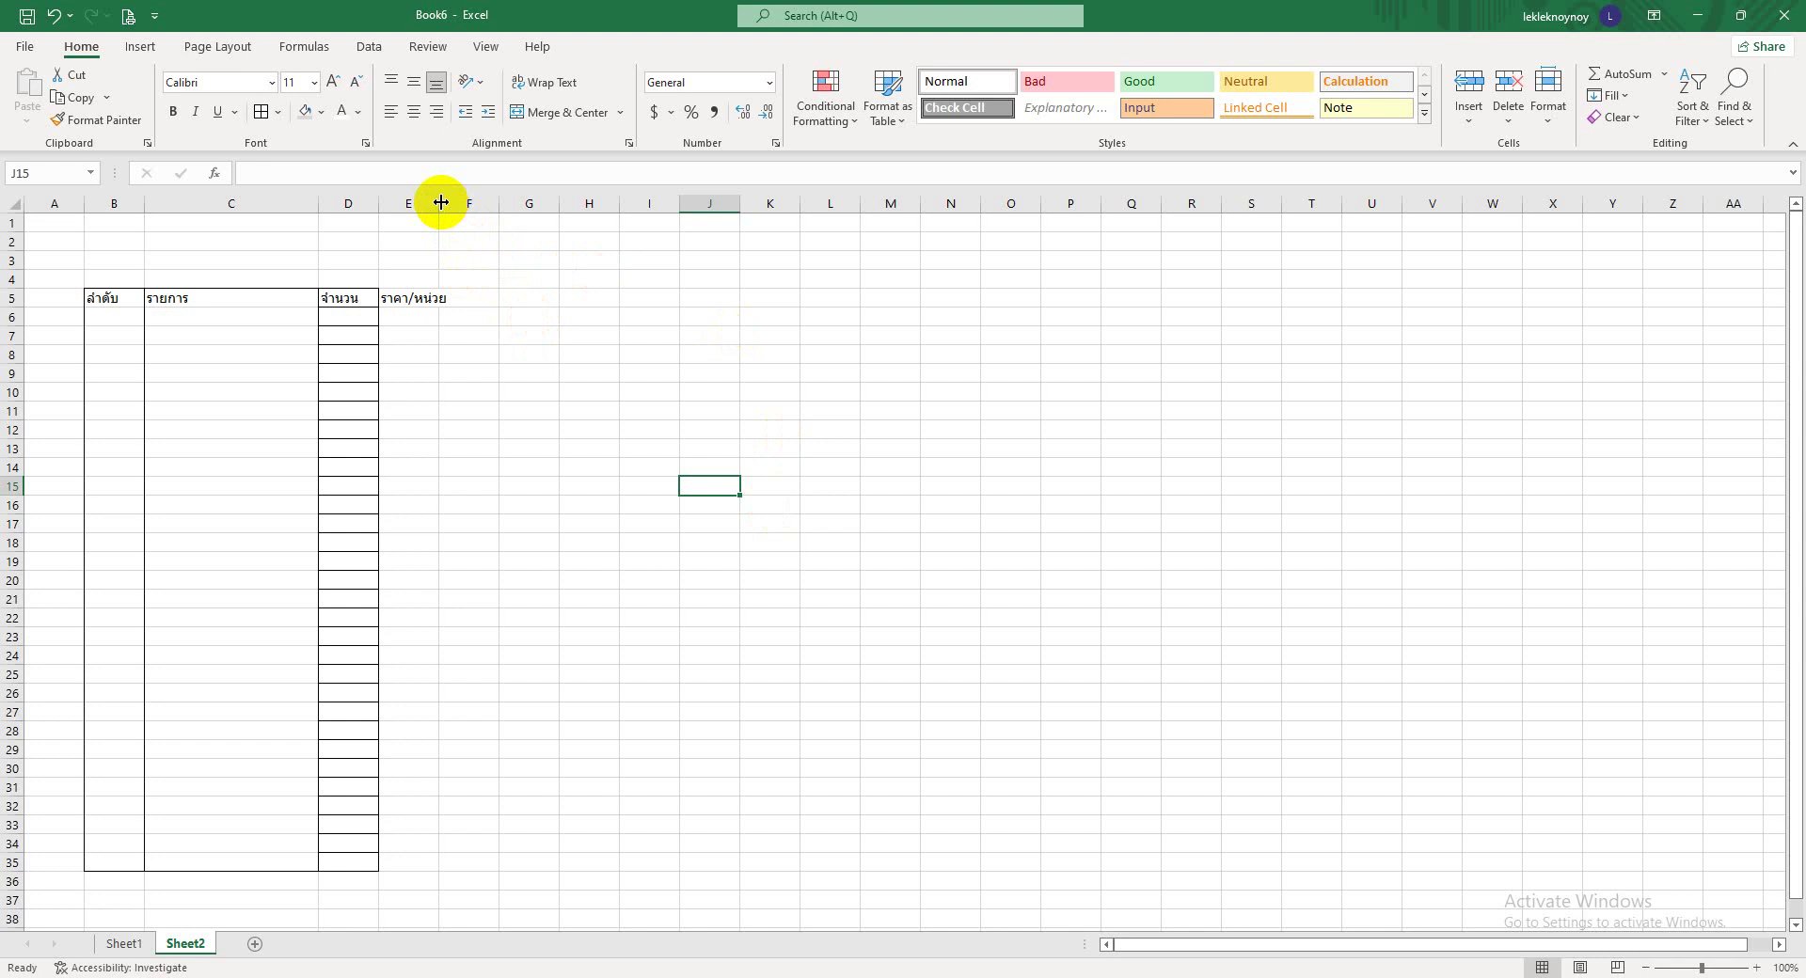
- AutoFit column E to fit ราคา/หน่วย and enter รวม in F5
double_click(440, 203)
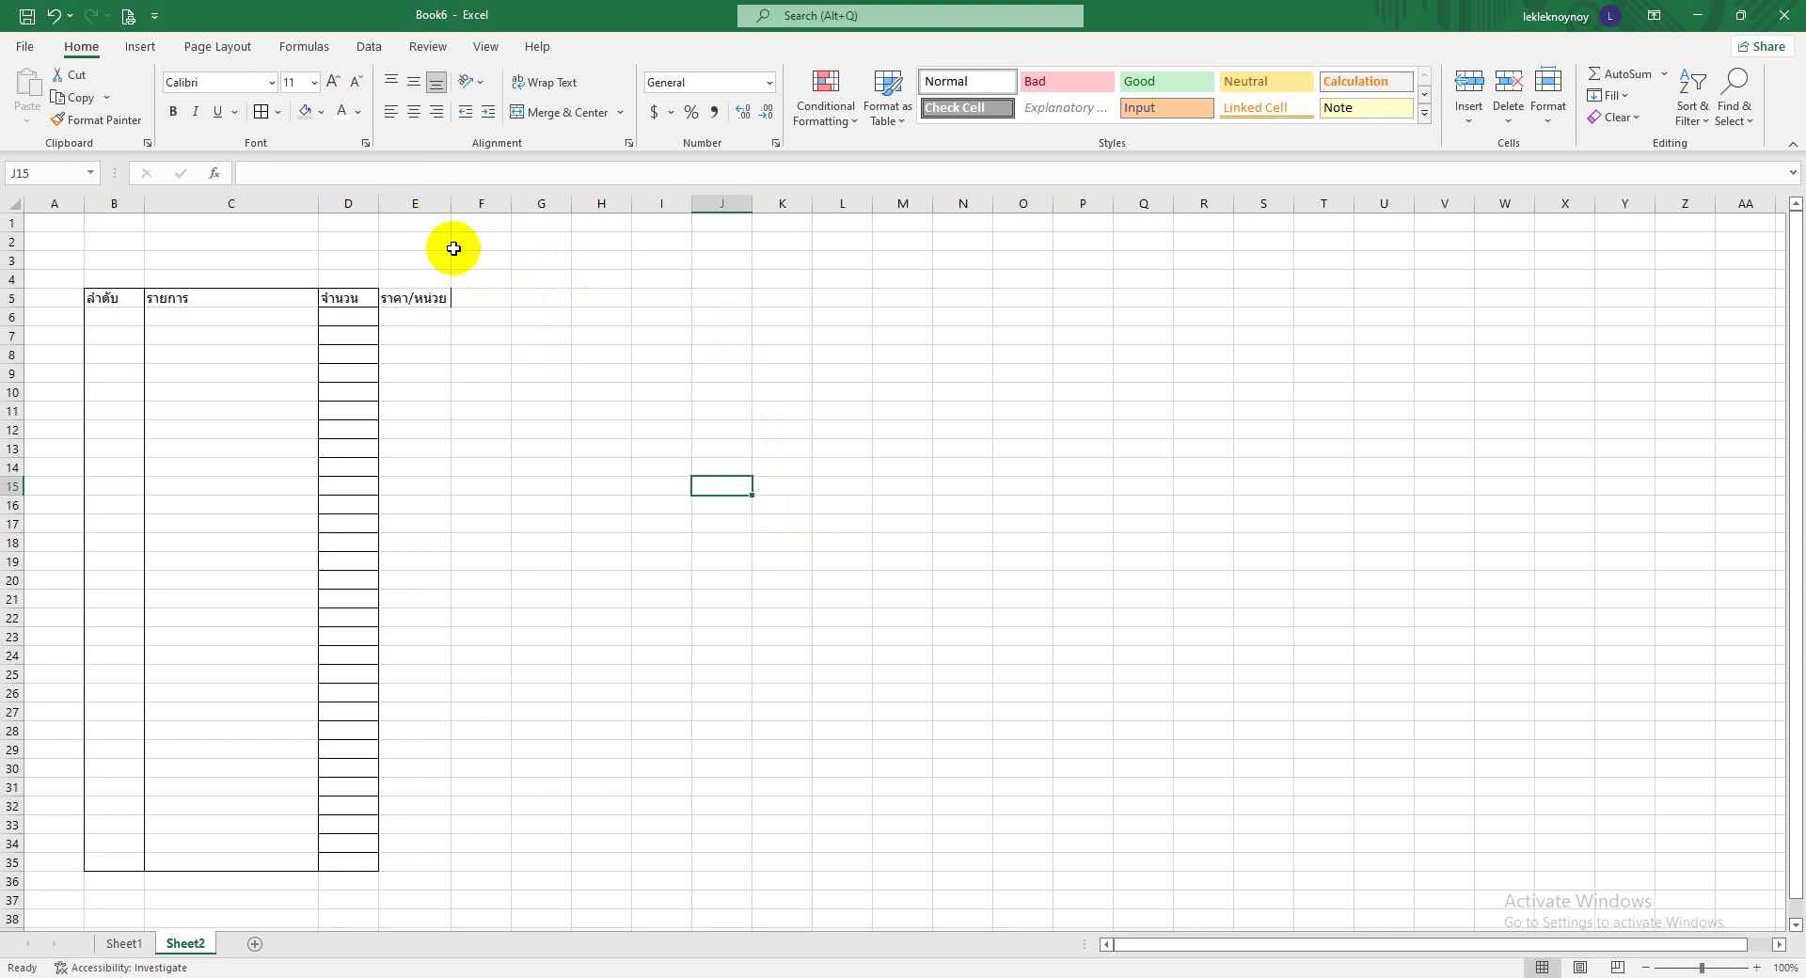
click(489, 297)
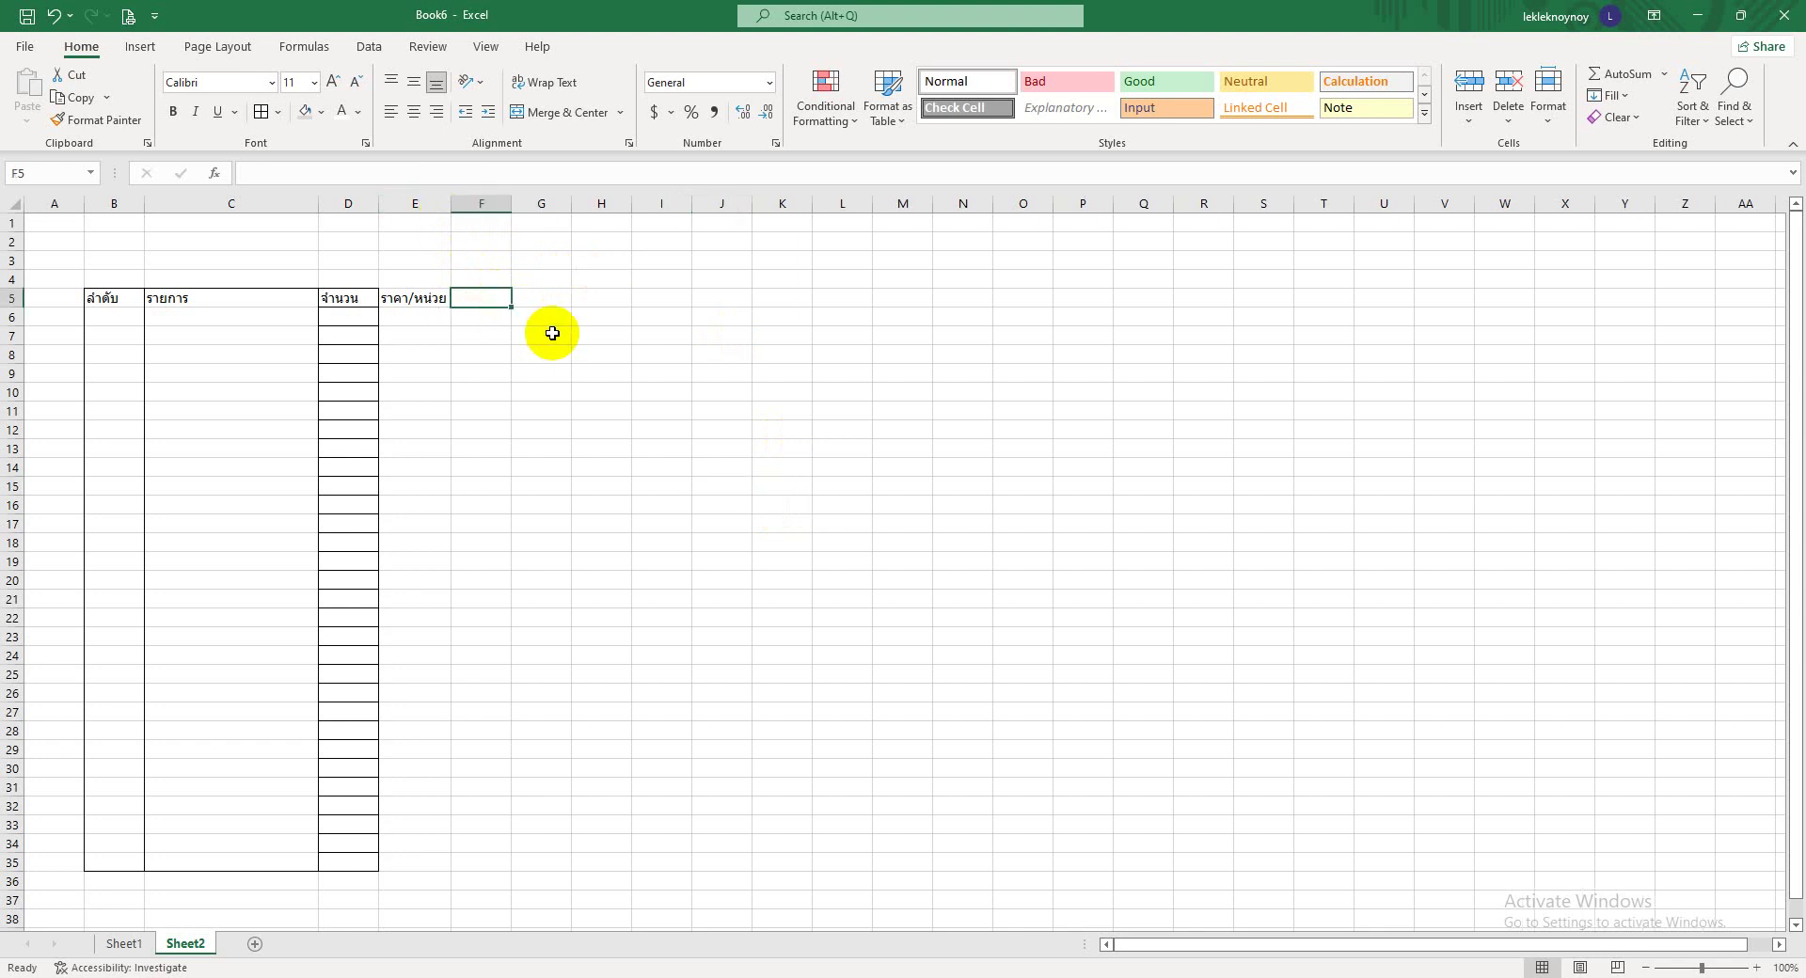
text(ร)
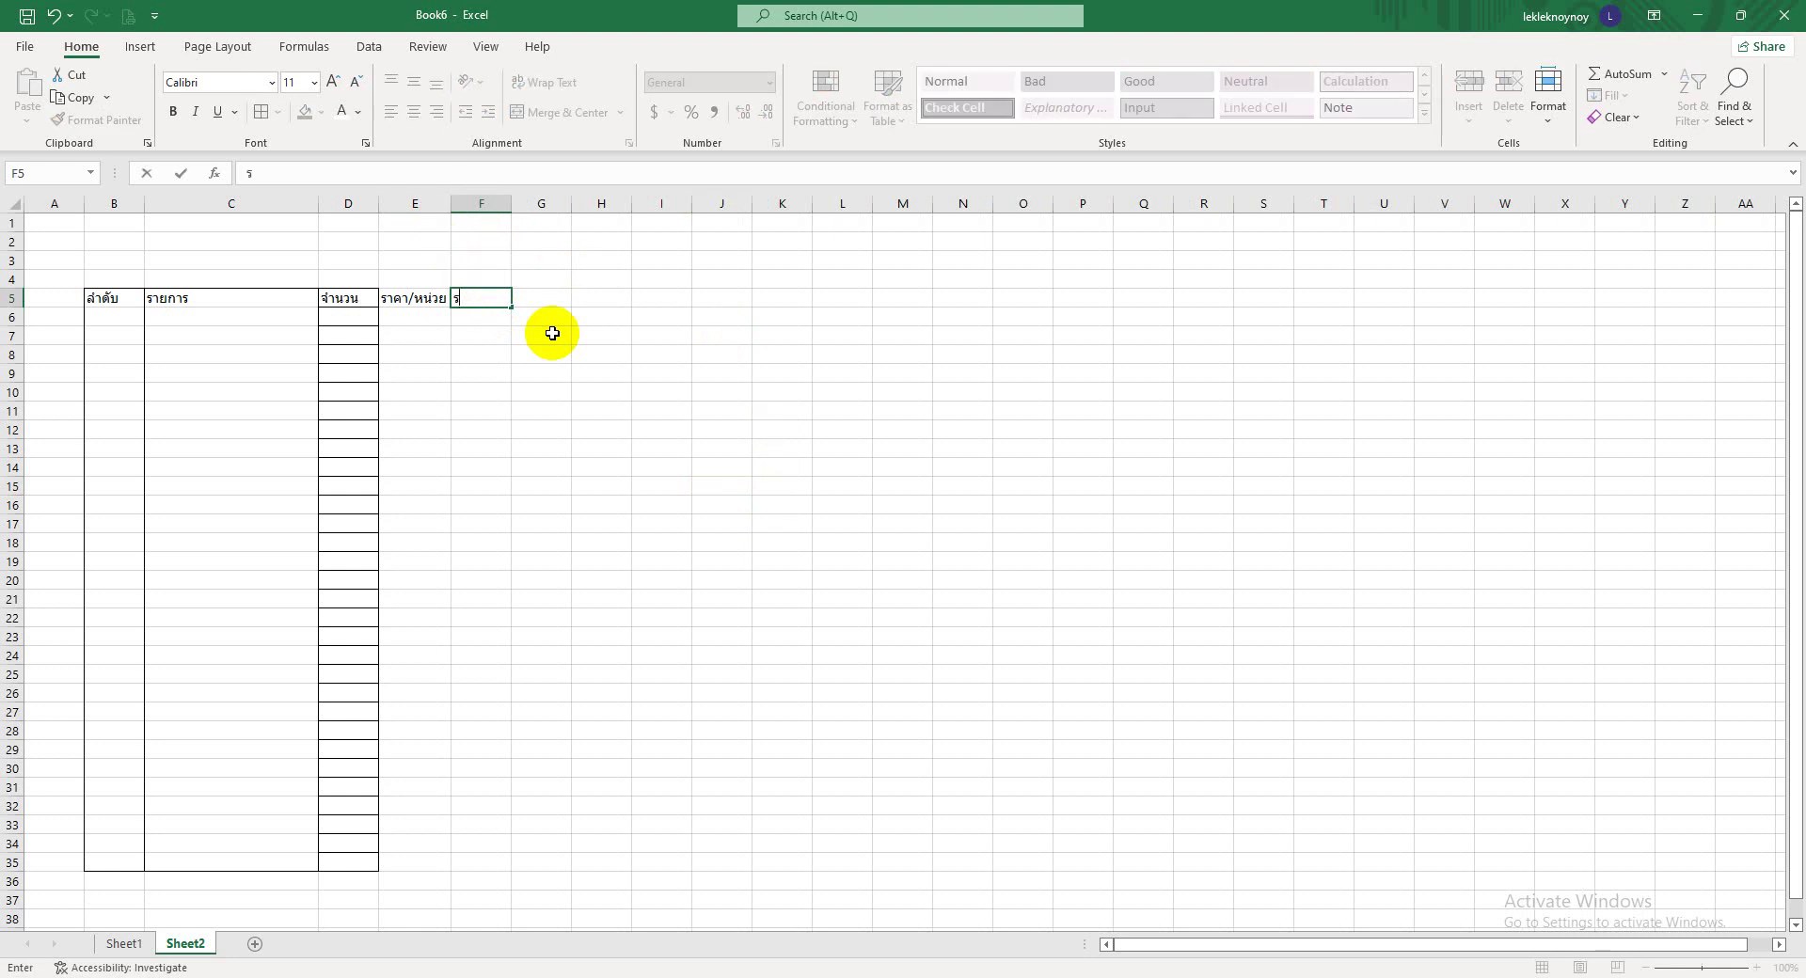
text(วม)
key(Return)
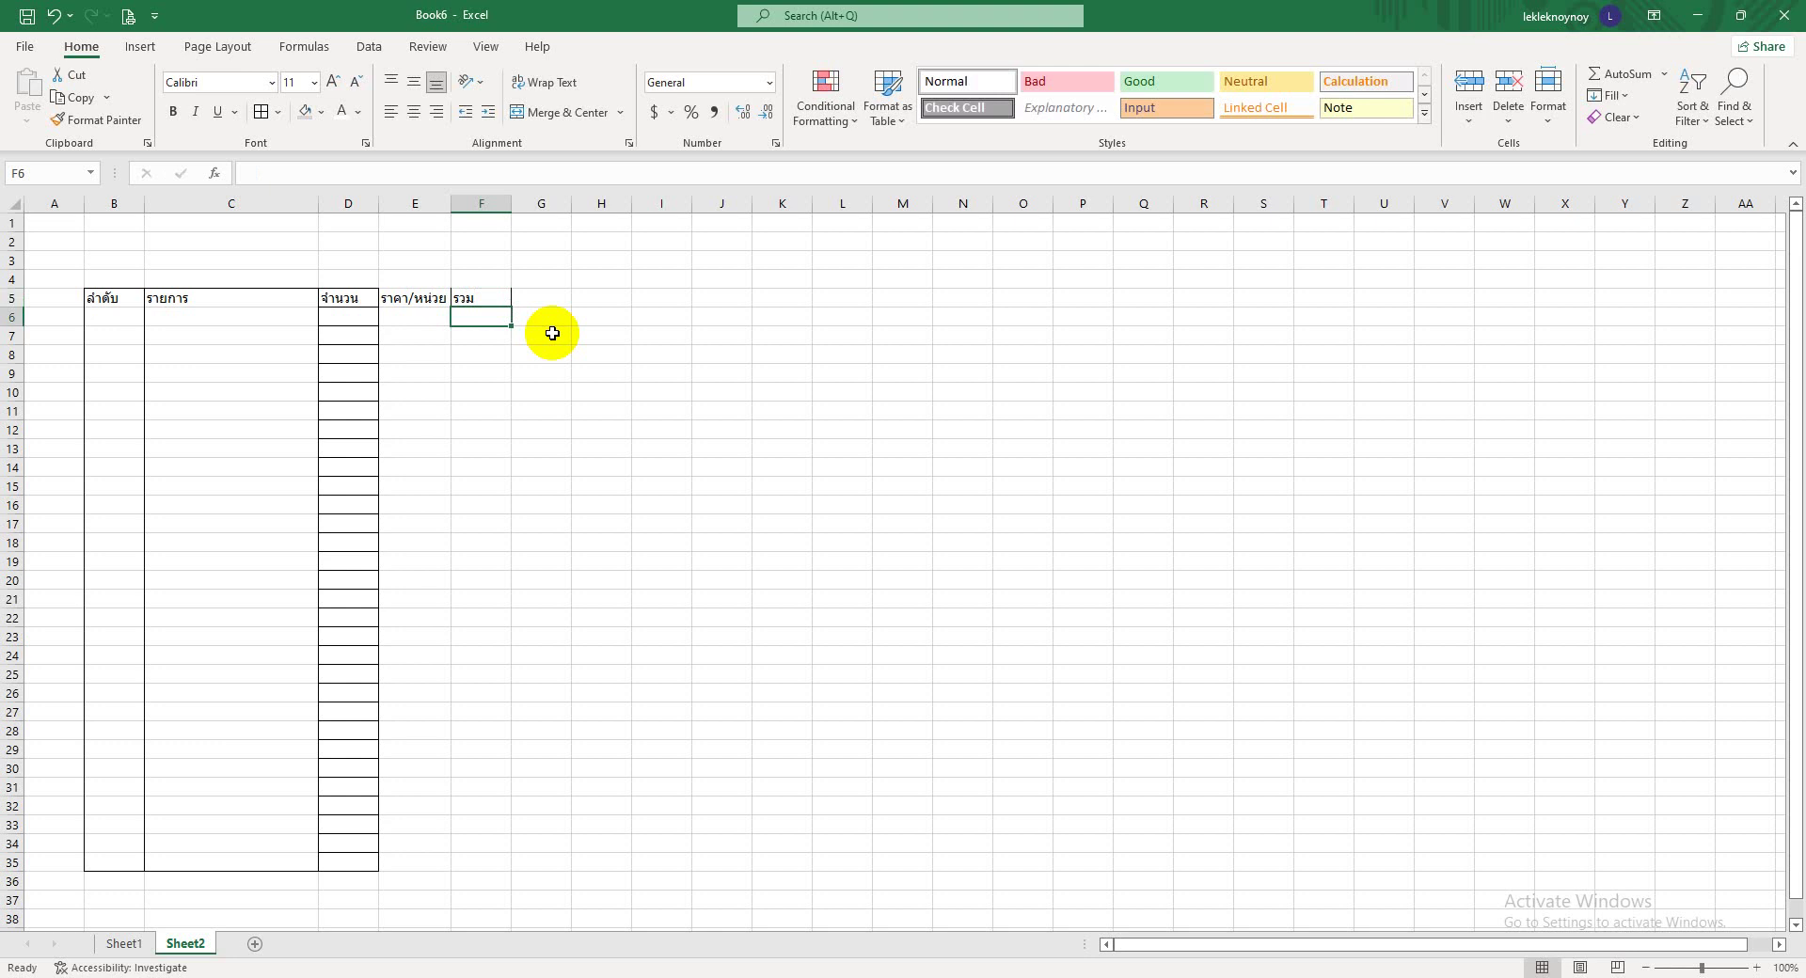
click(602, 374)
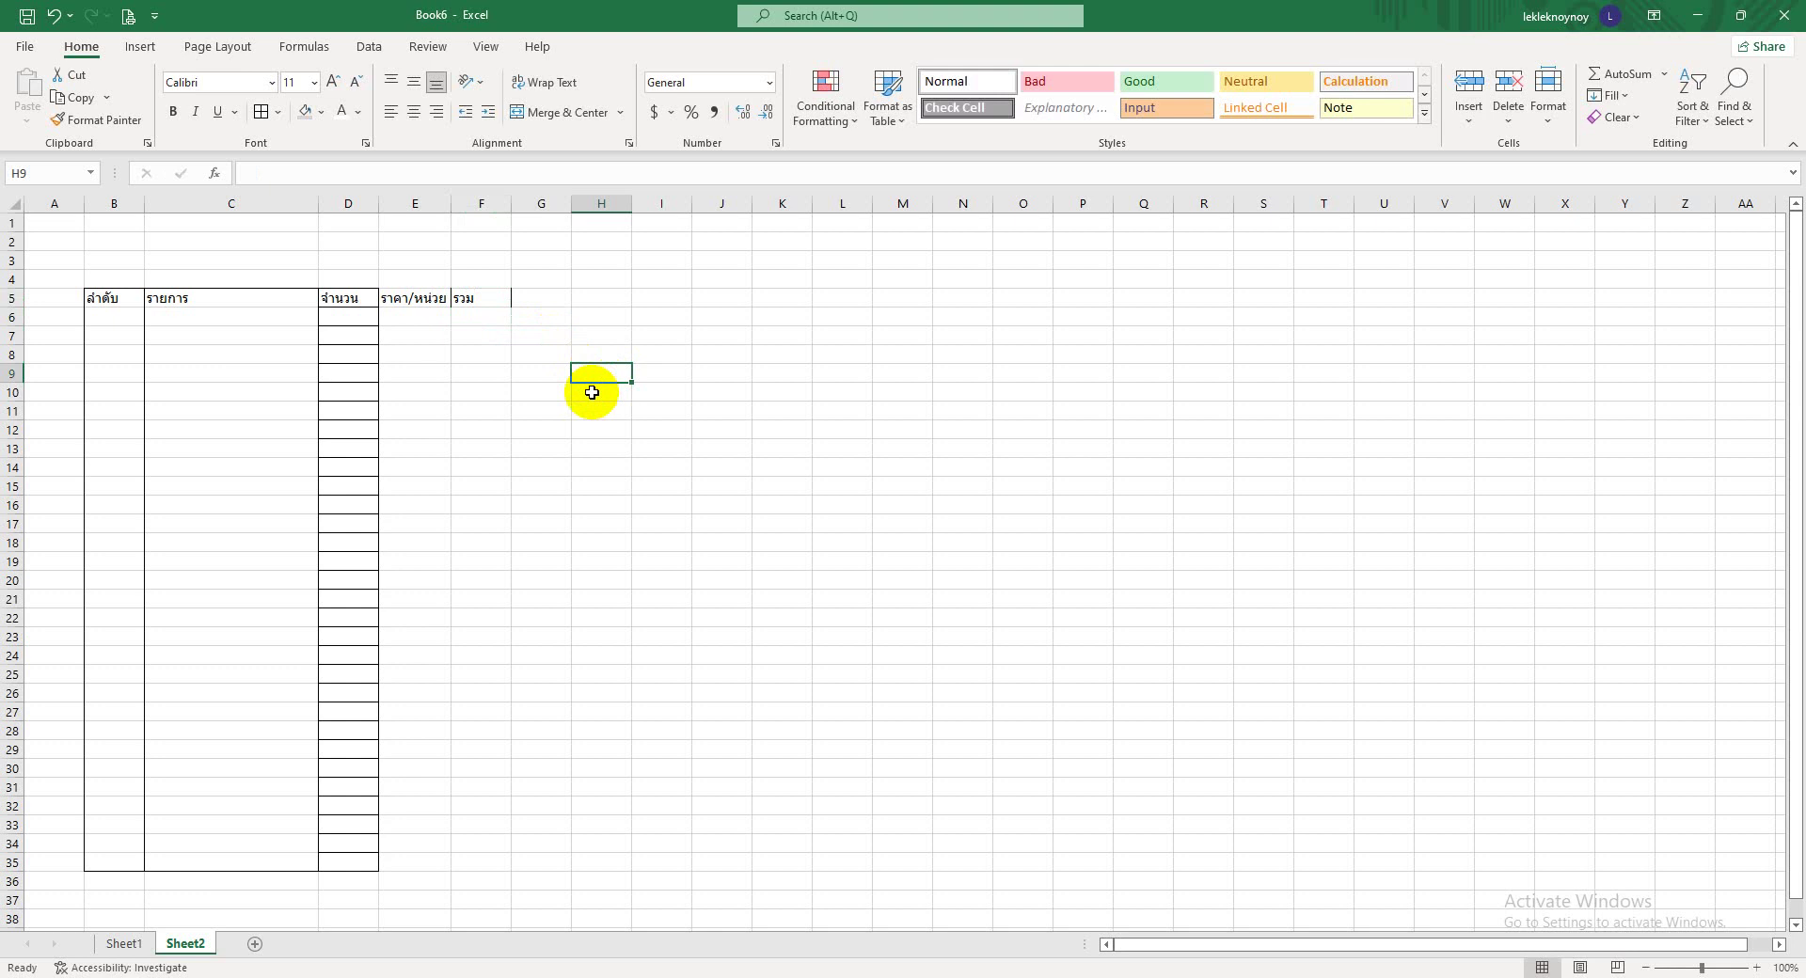
- Enter the header หมายเหตุ in G5
click(551, 297)
text(หมายเหตุ)
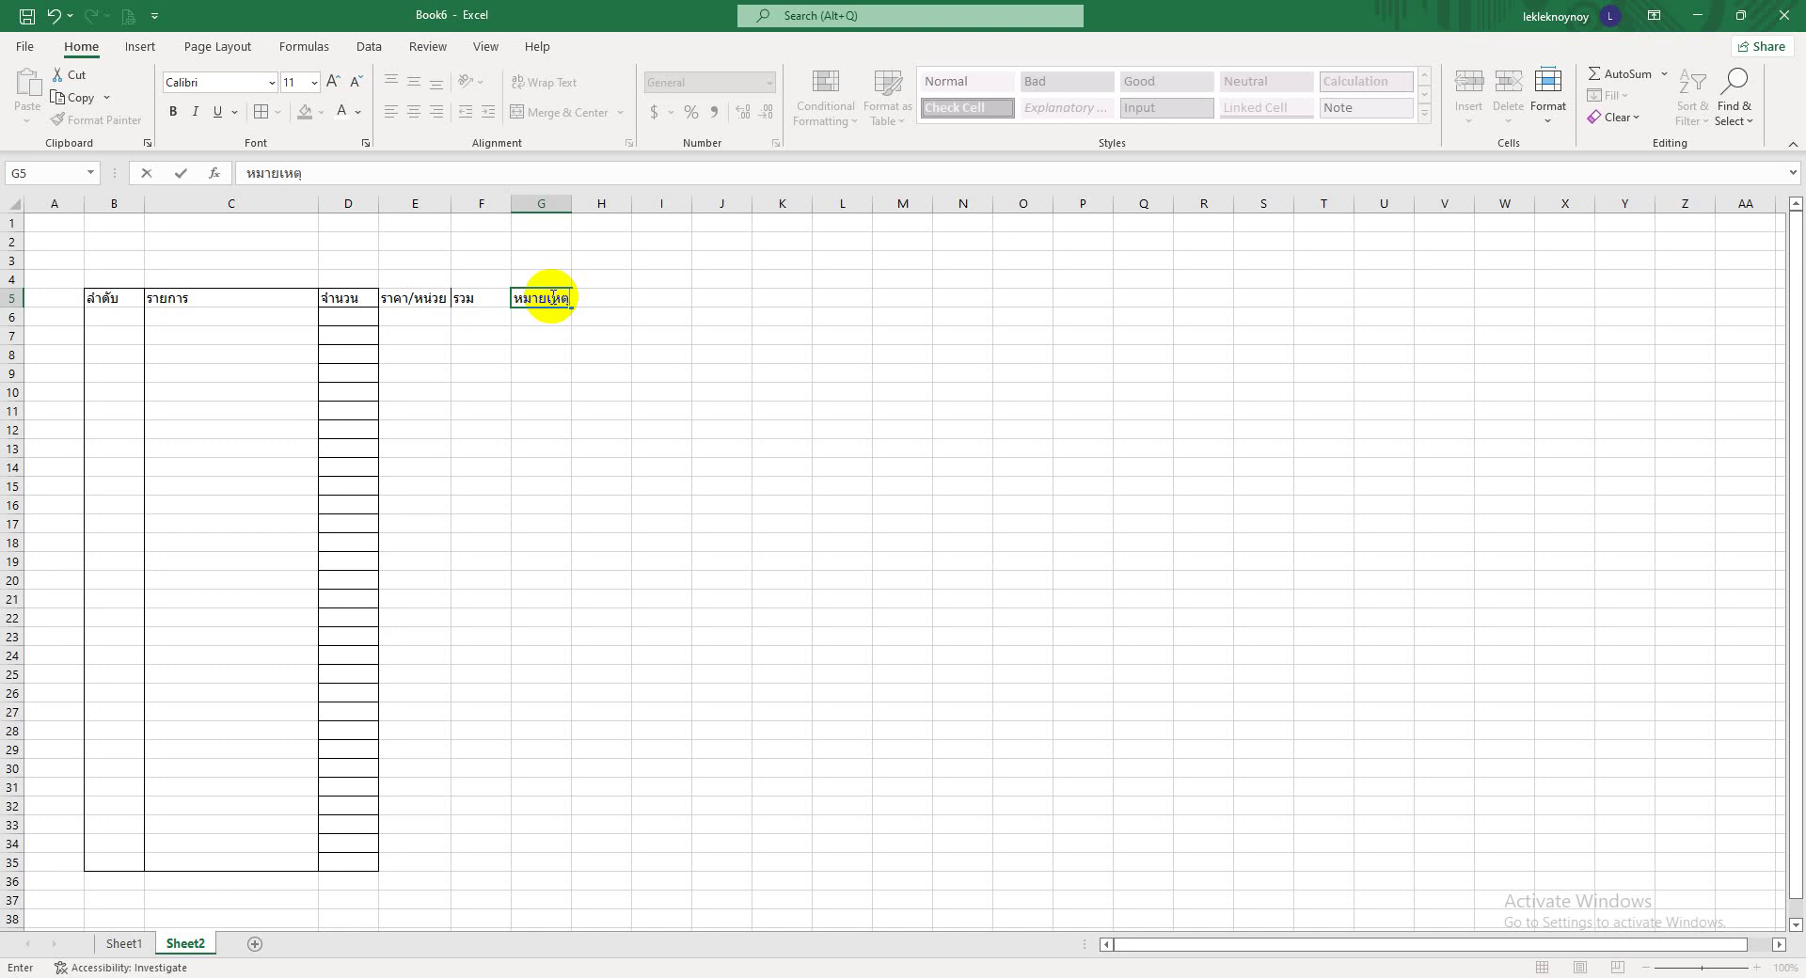
click(661, 390)
click(555, 294)
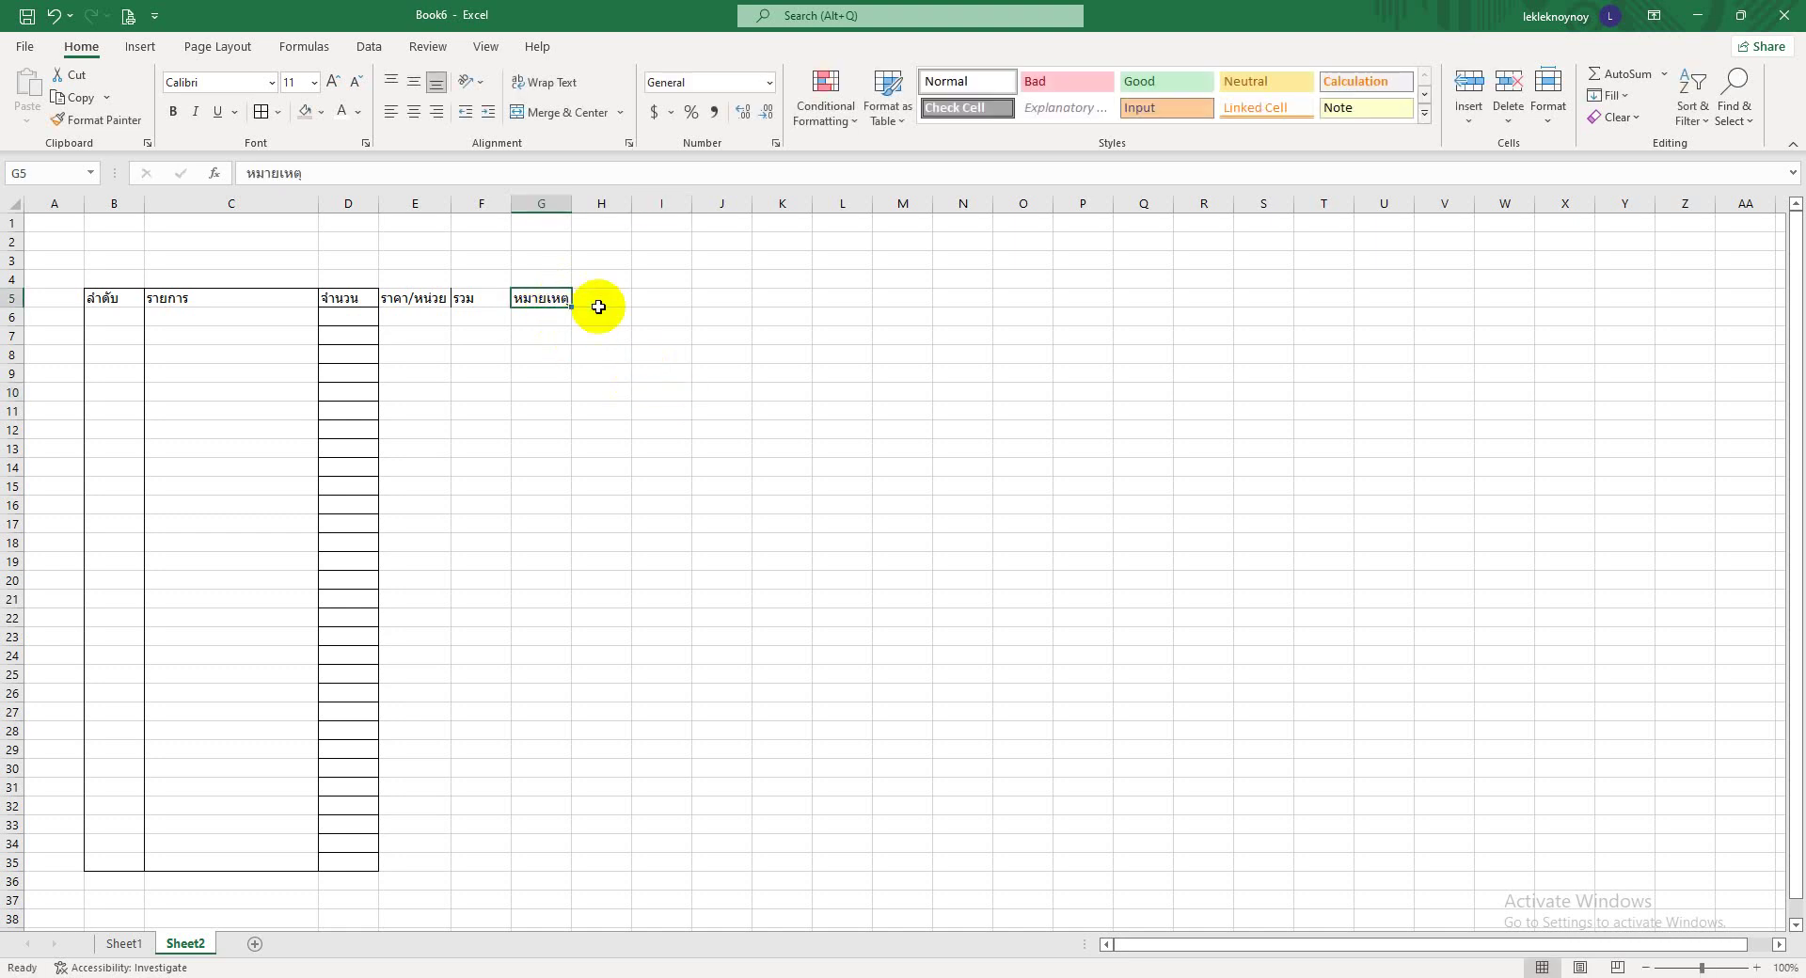
click(704, 348)
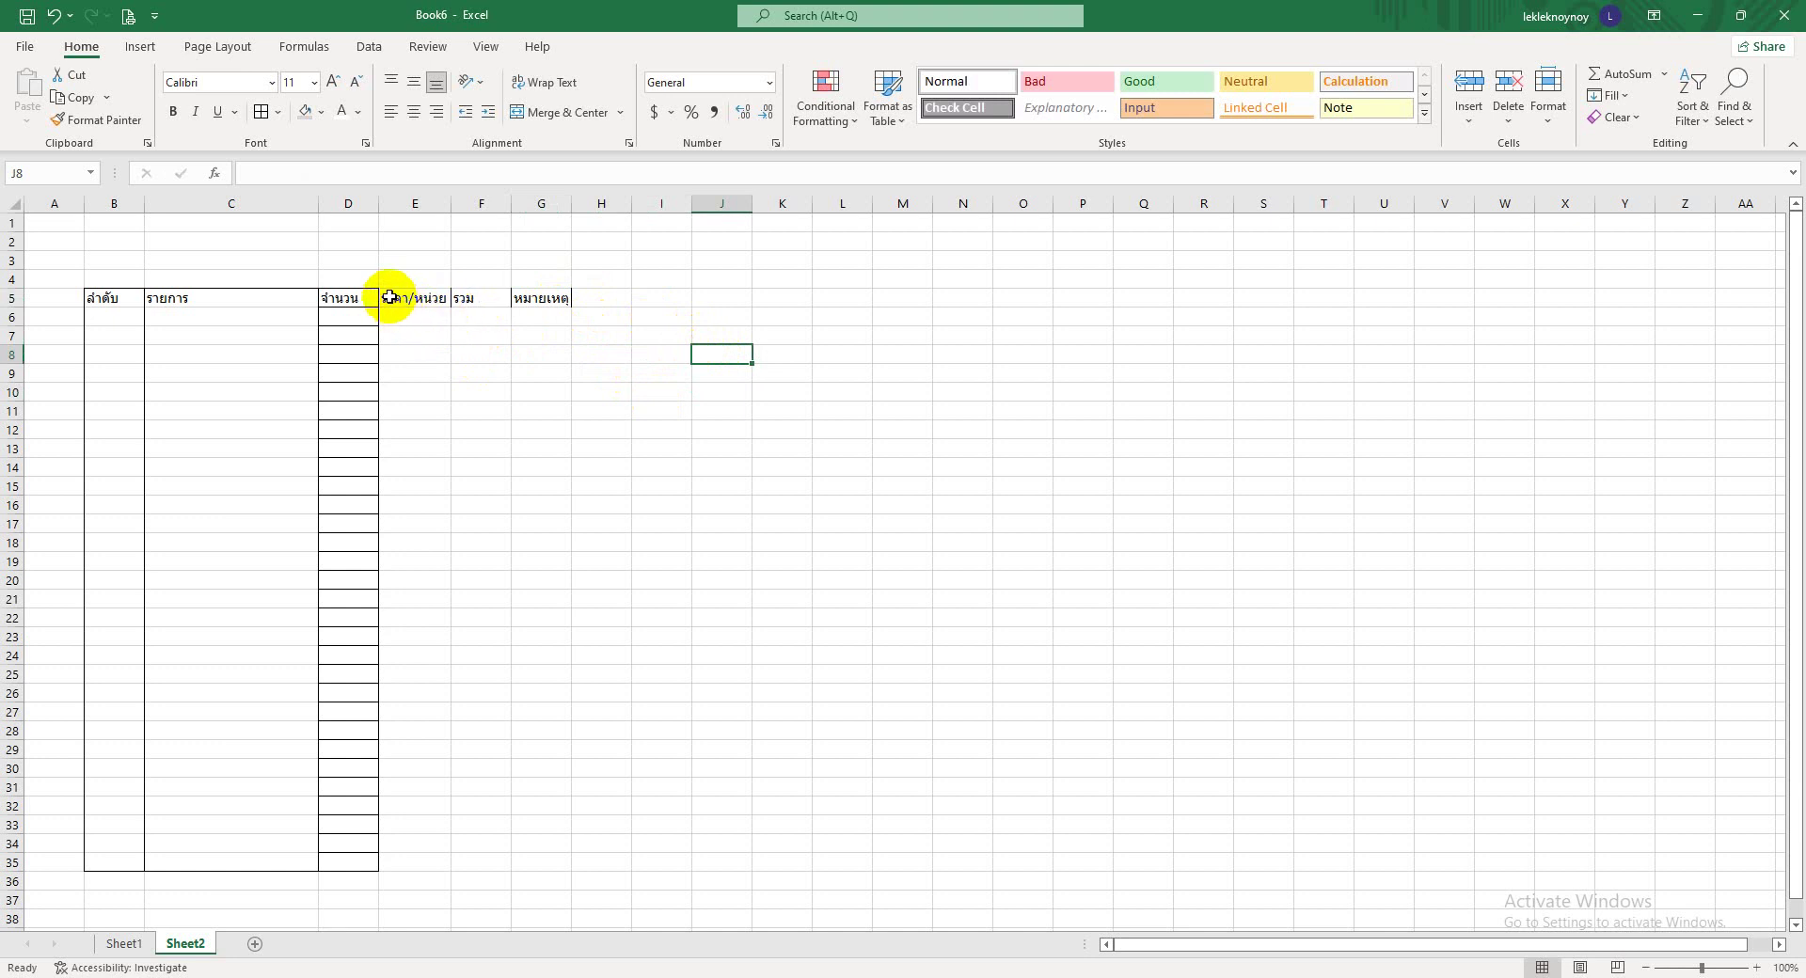
- Apply All Borders to cells E5:F35 under the ราคา/หน่วย and รวม headers
drag(393, 302, 485, 518)
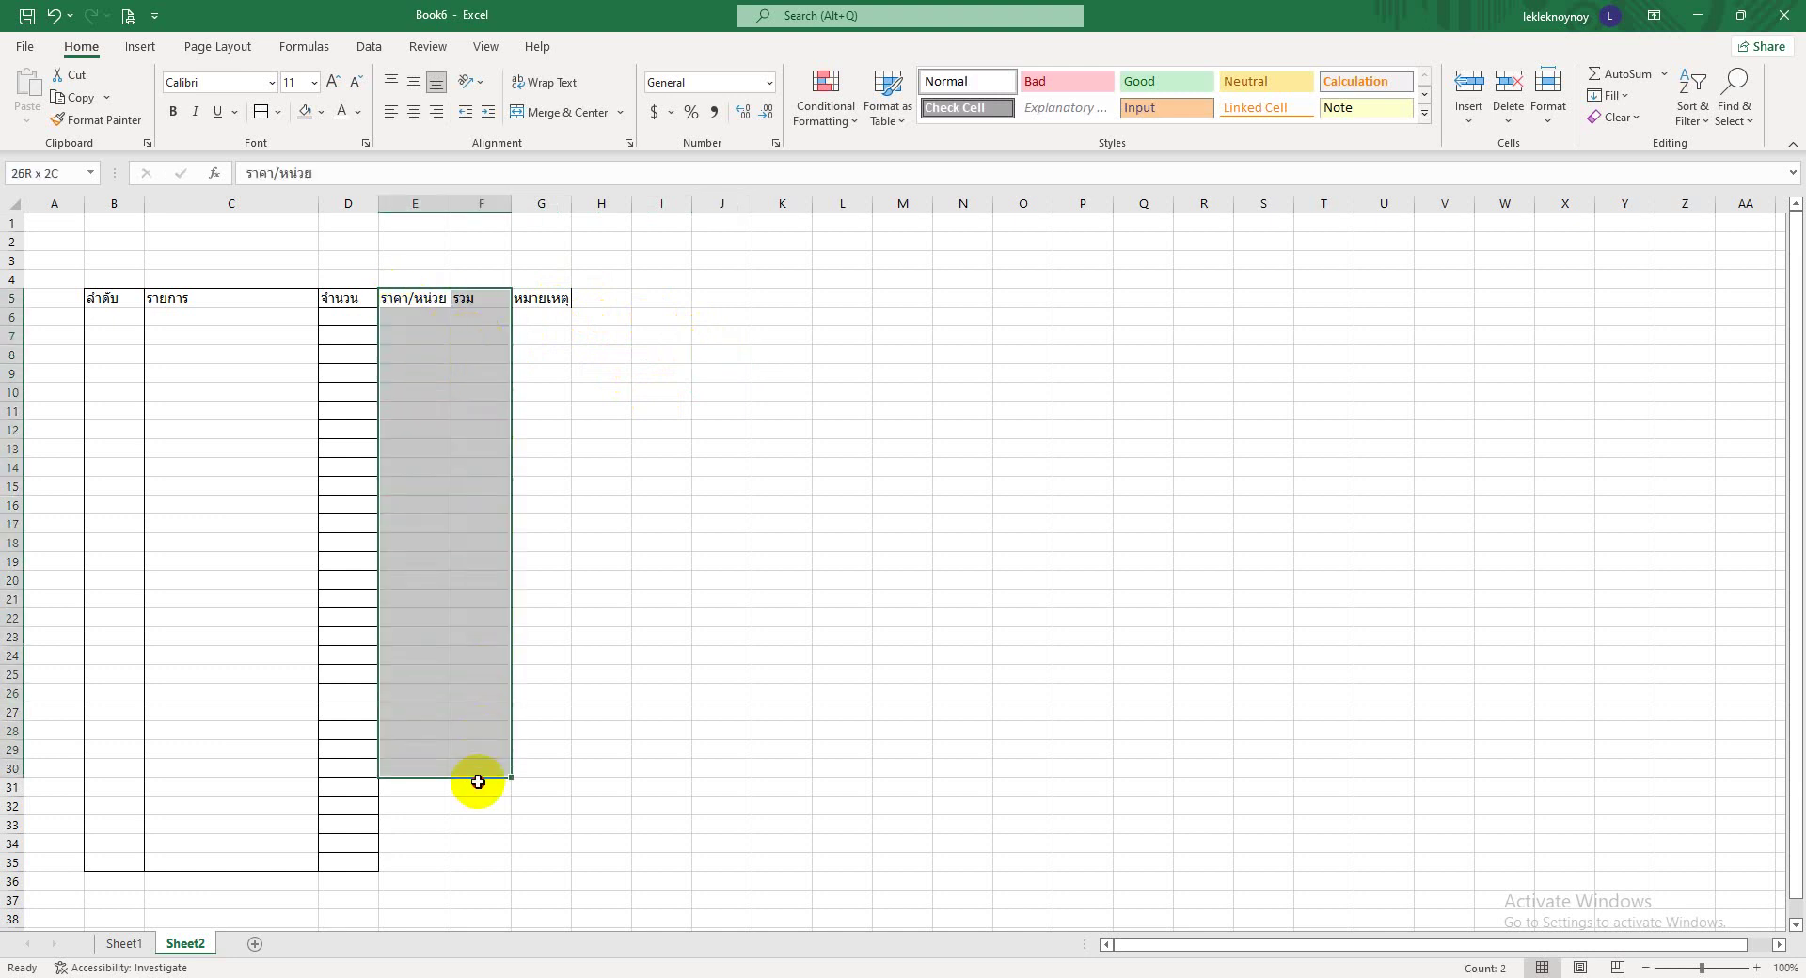
drag(485, 519, 468, 858)
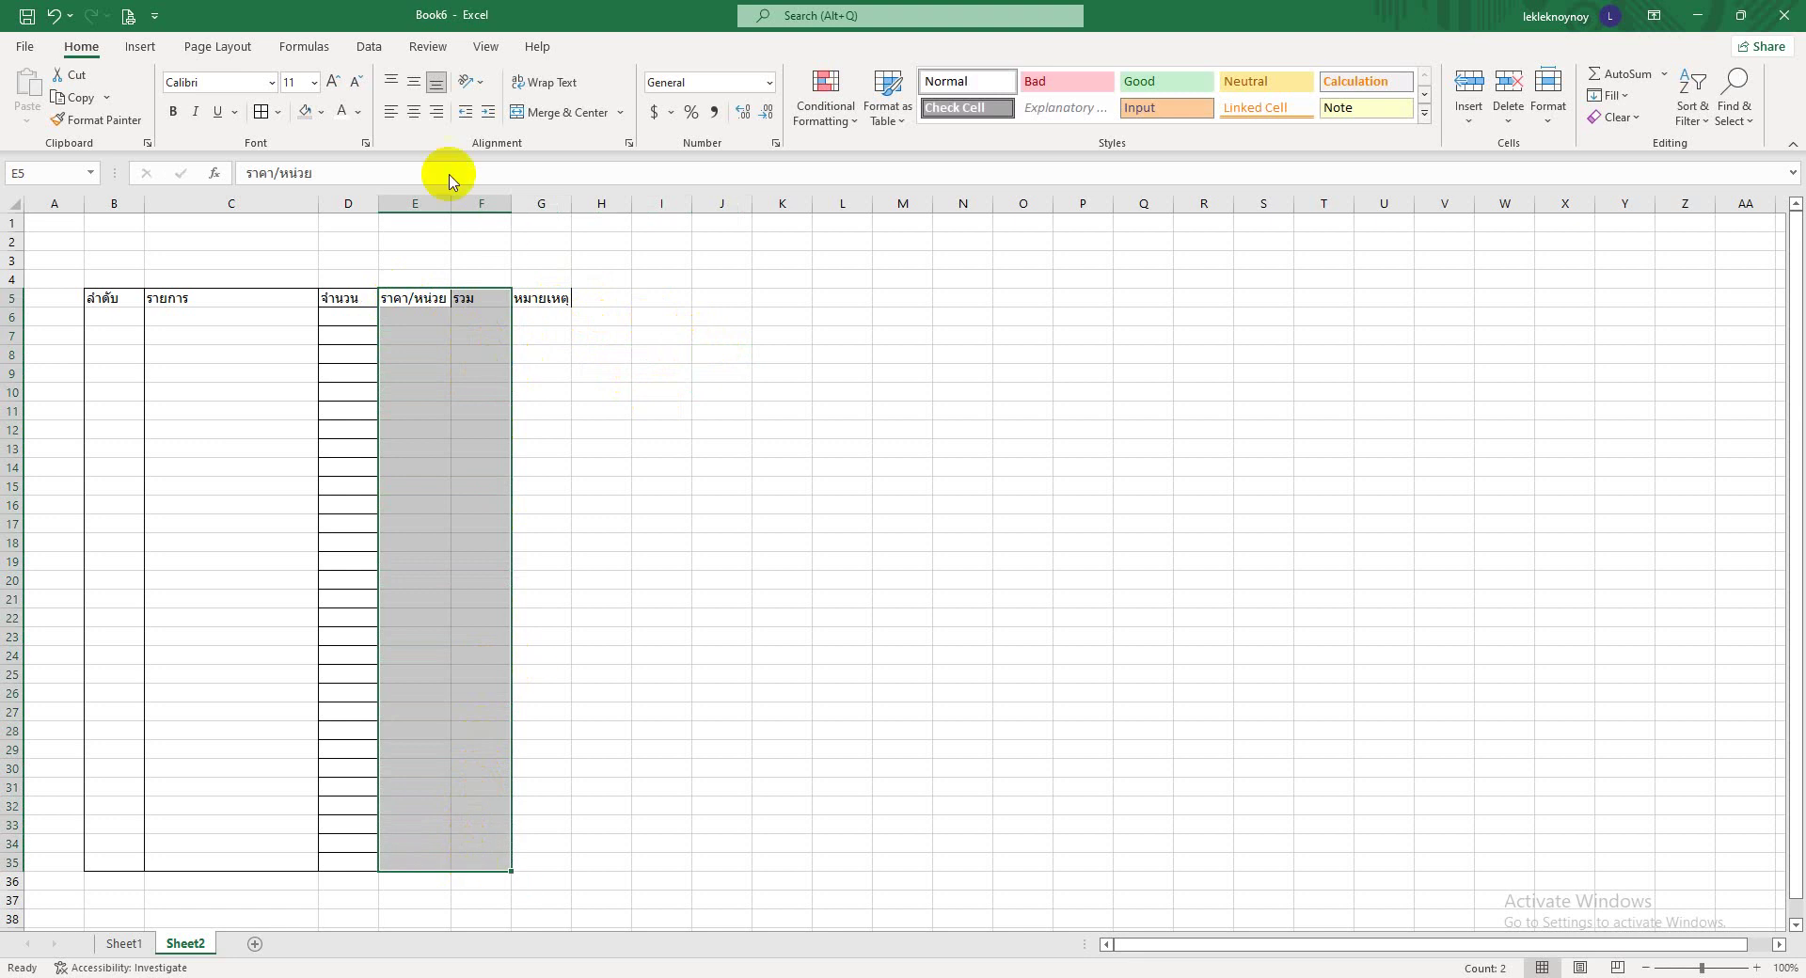
click(260, 113)
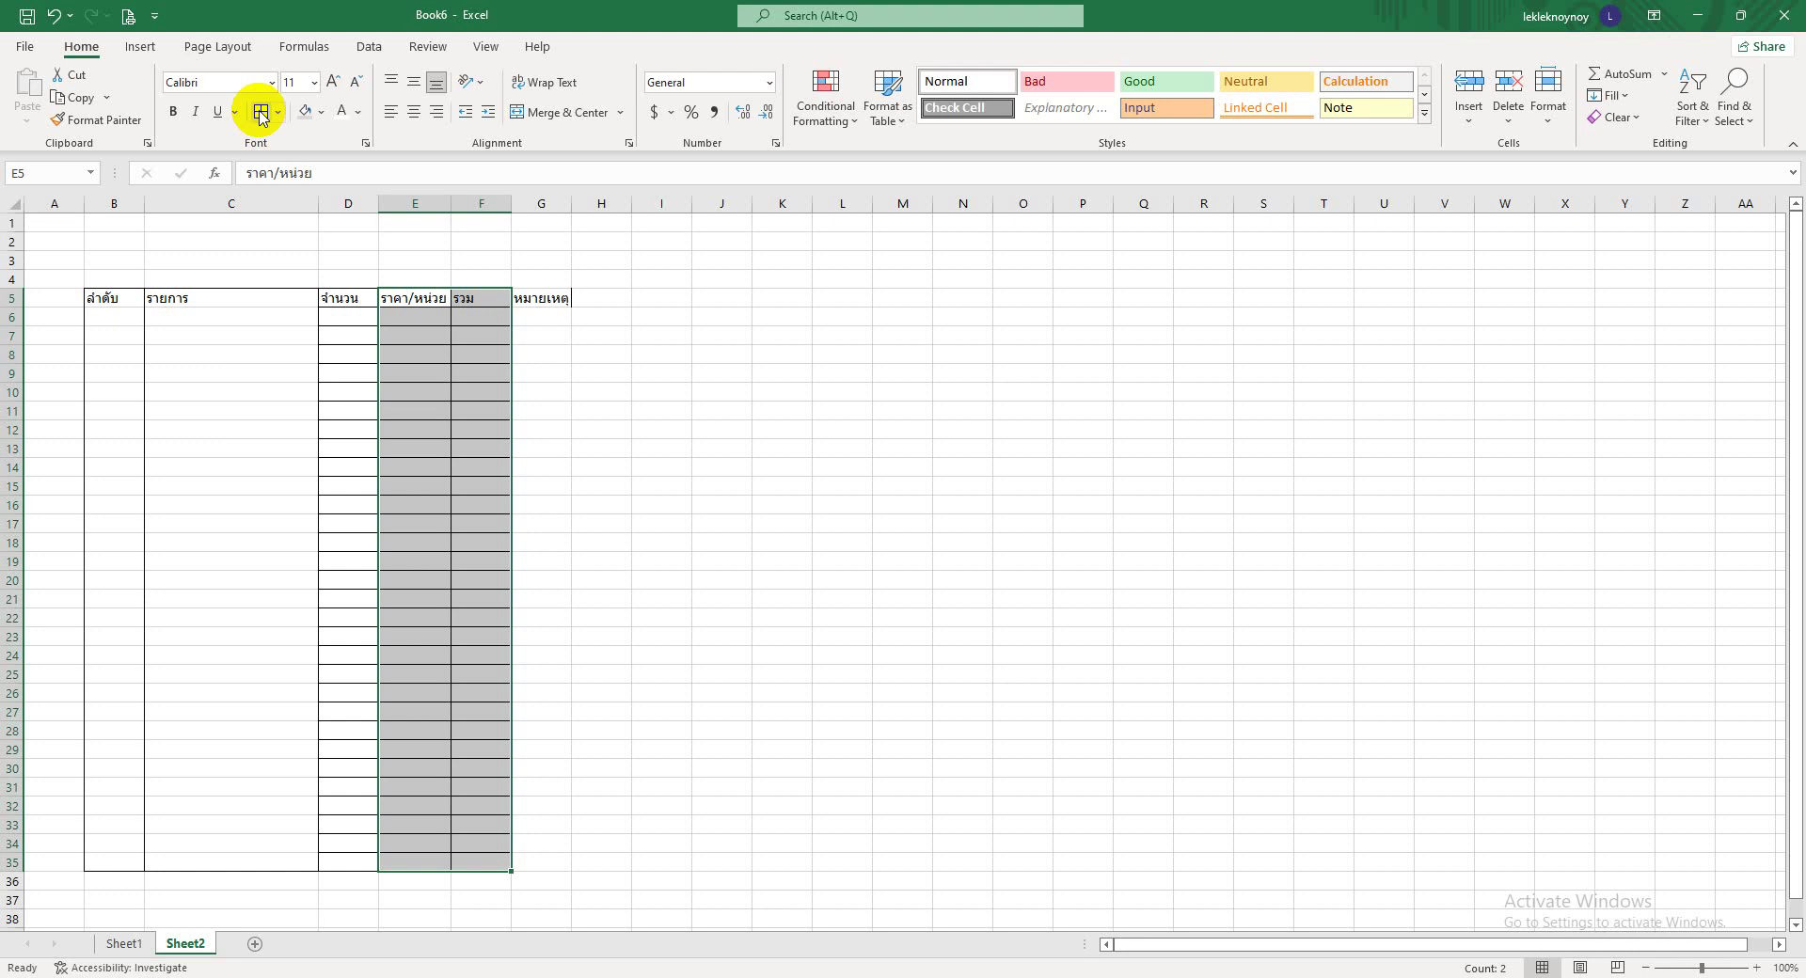
click(658, 261)
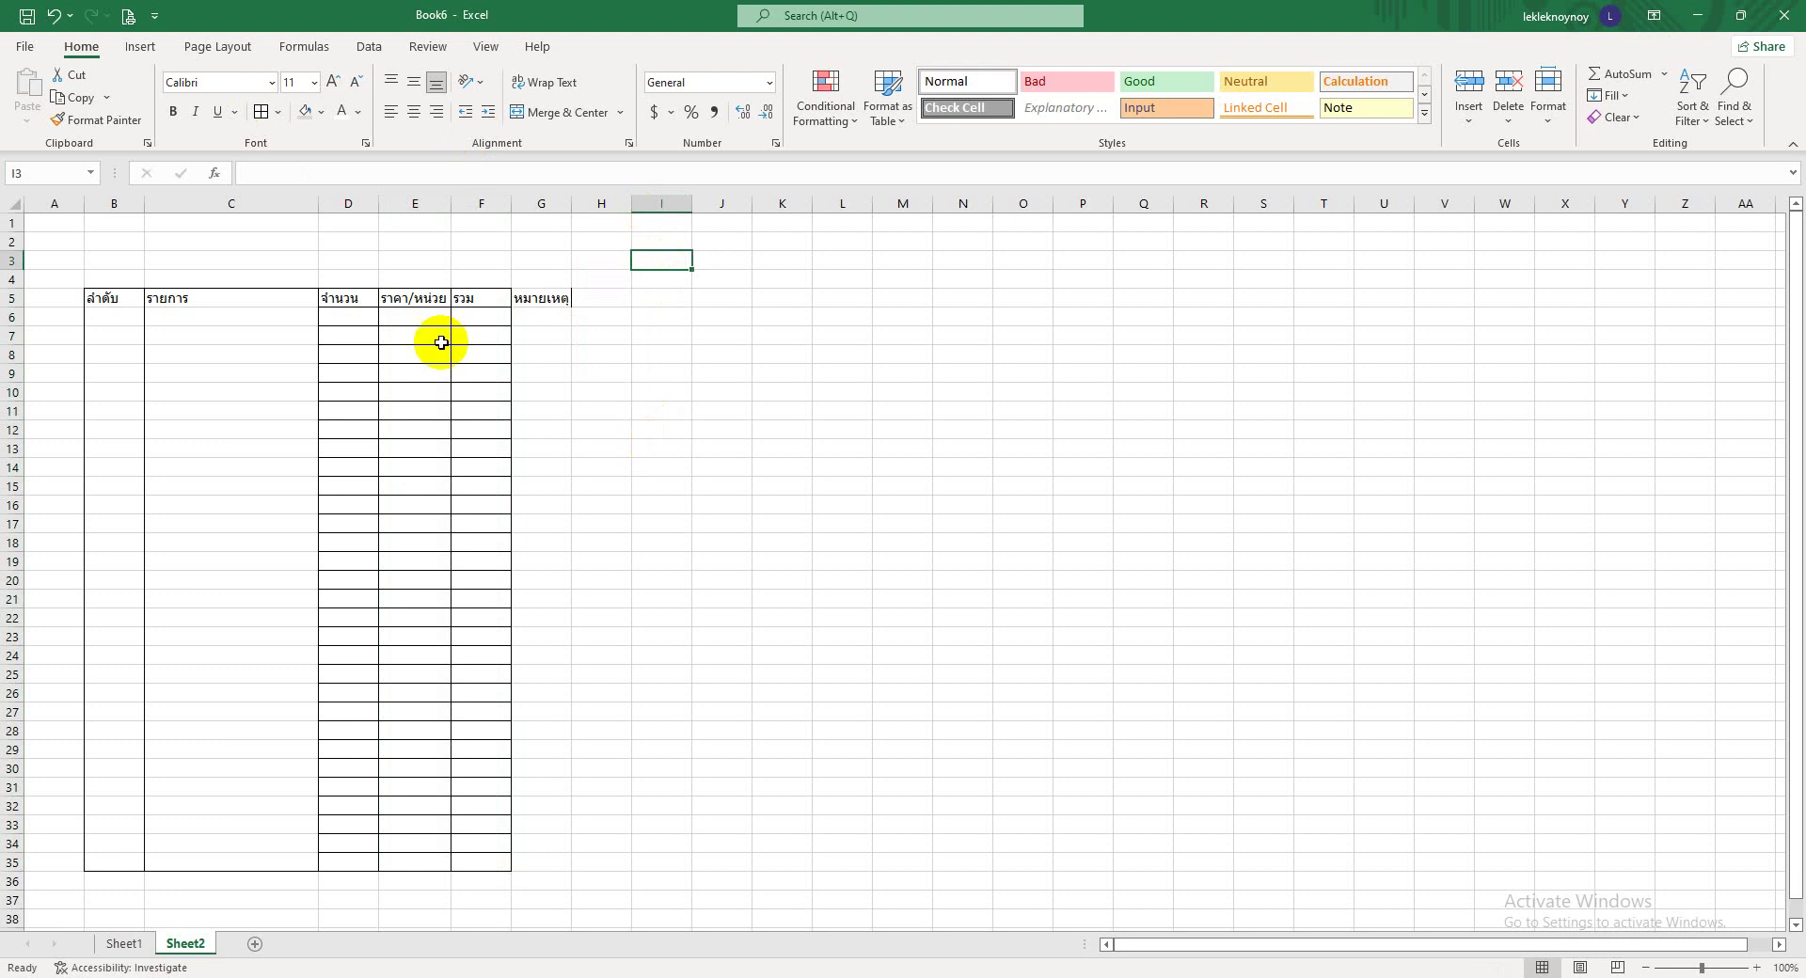
click(392, 296)
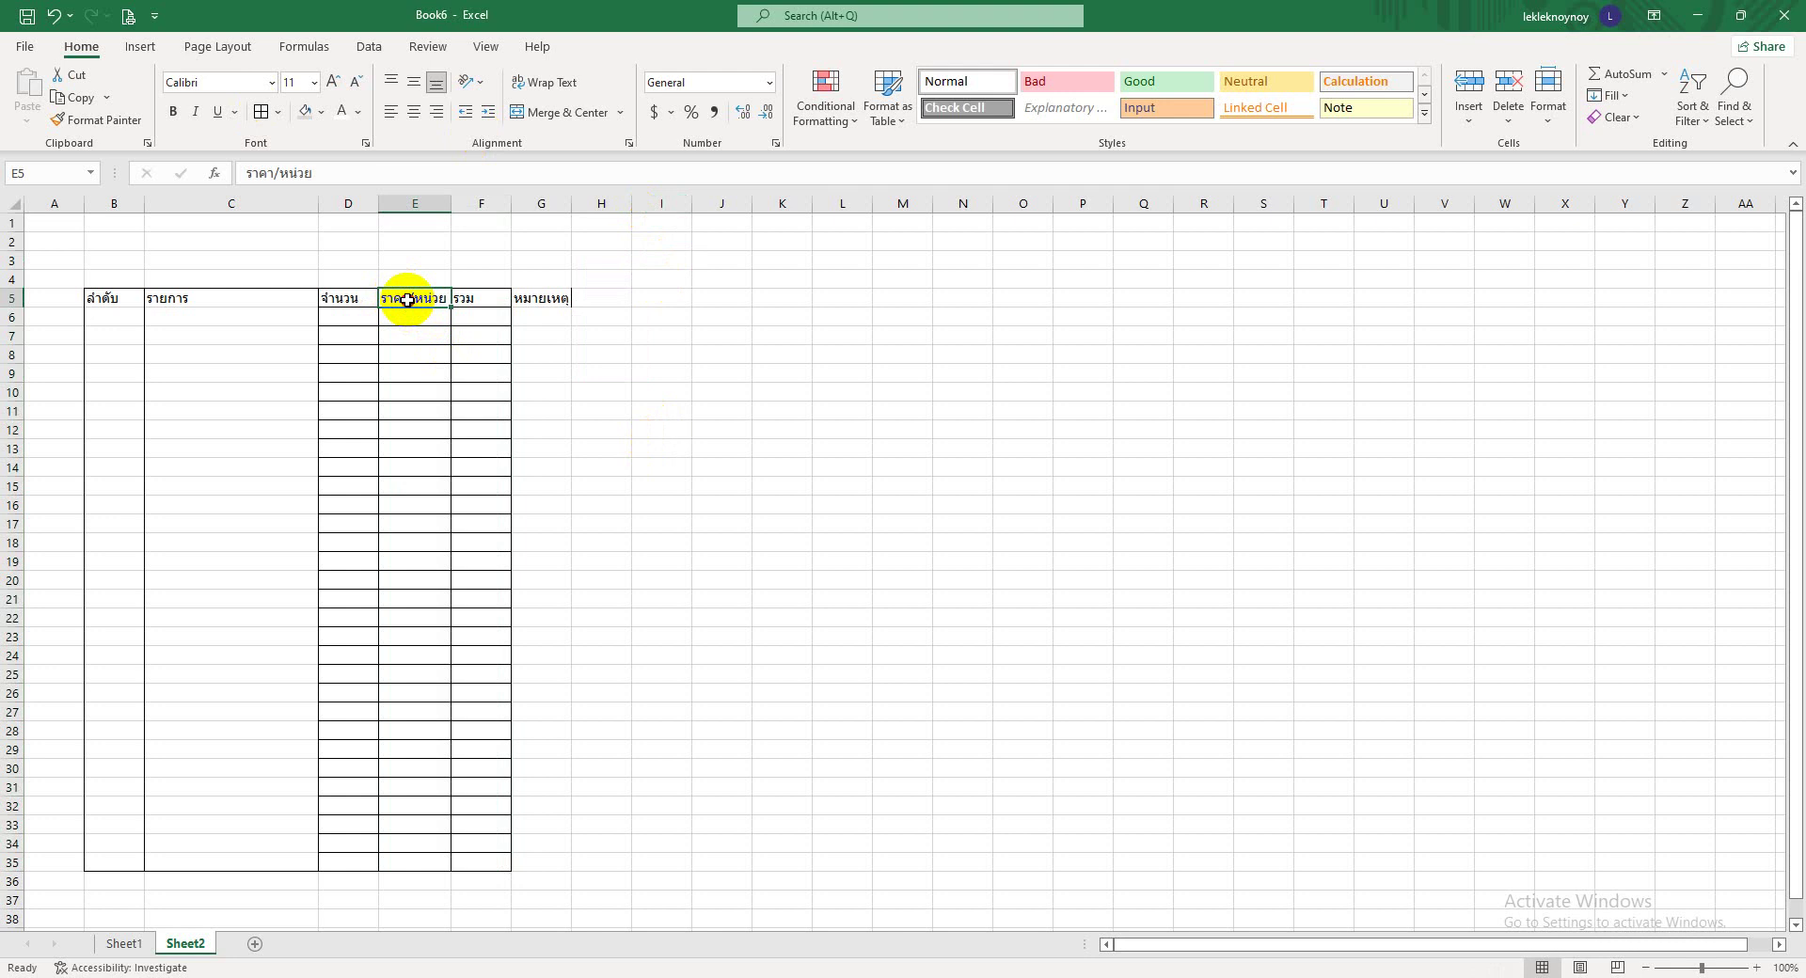
drag(407, 300, 491, 301)
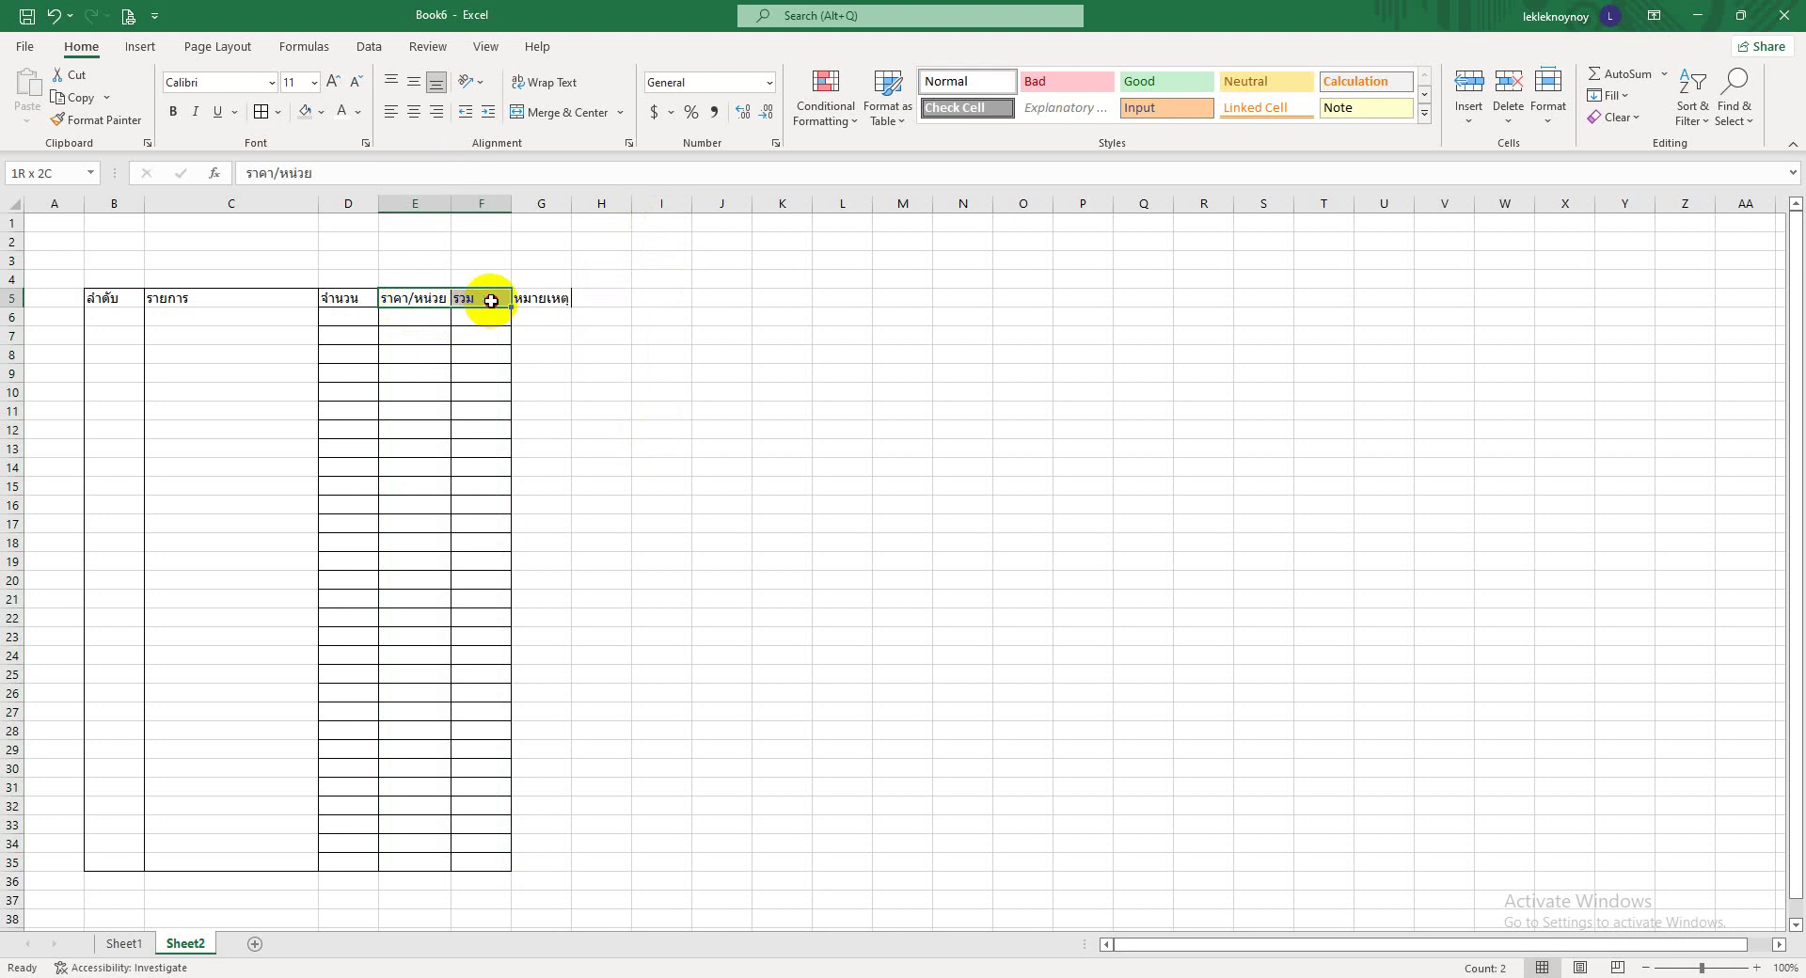
drag(491, 301, 497, 863)
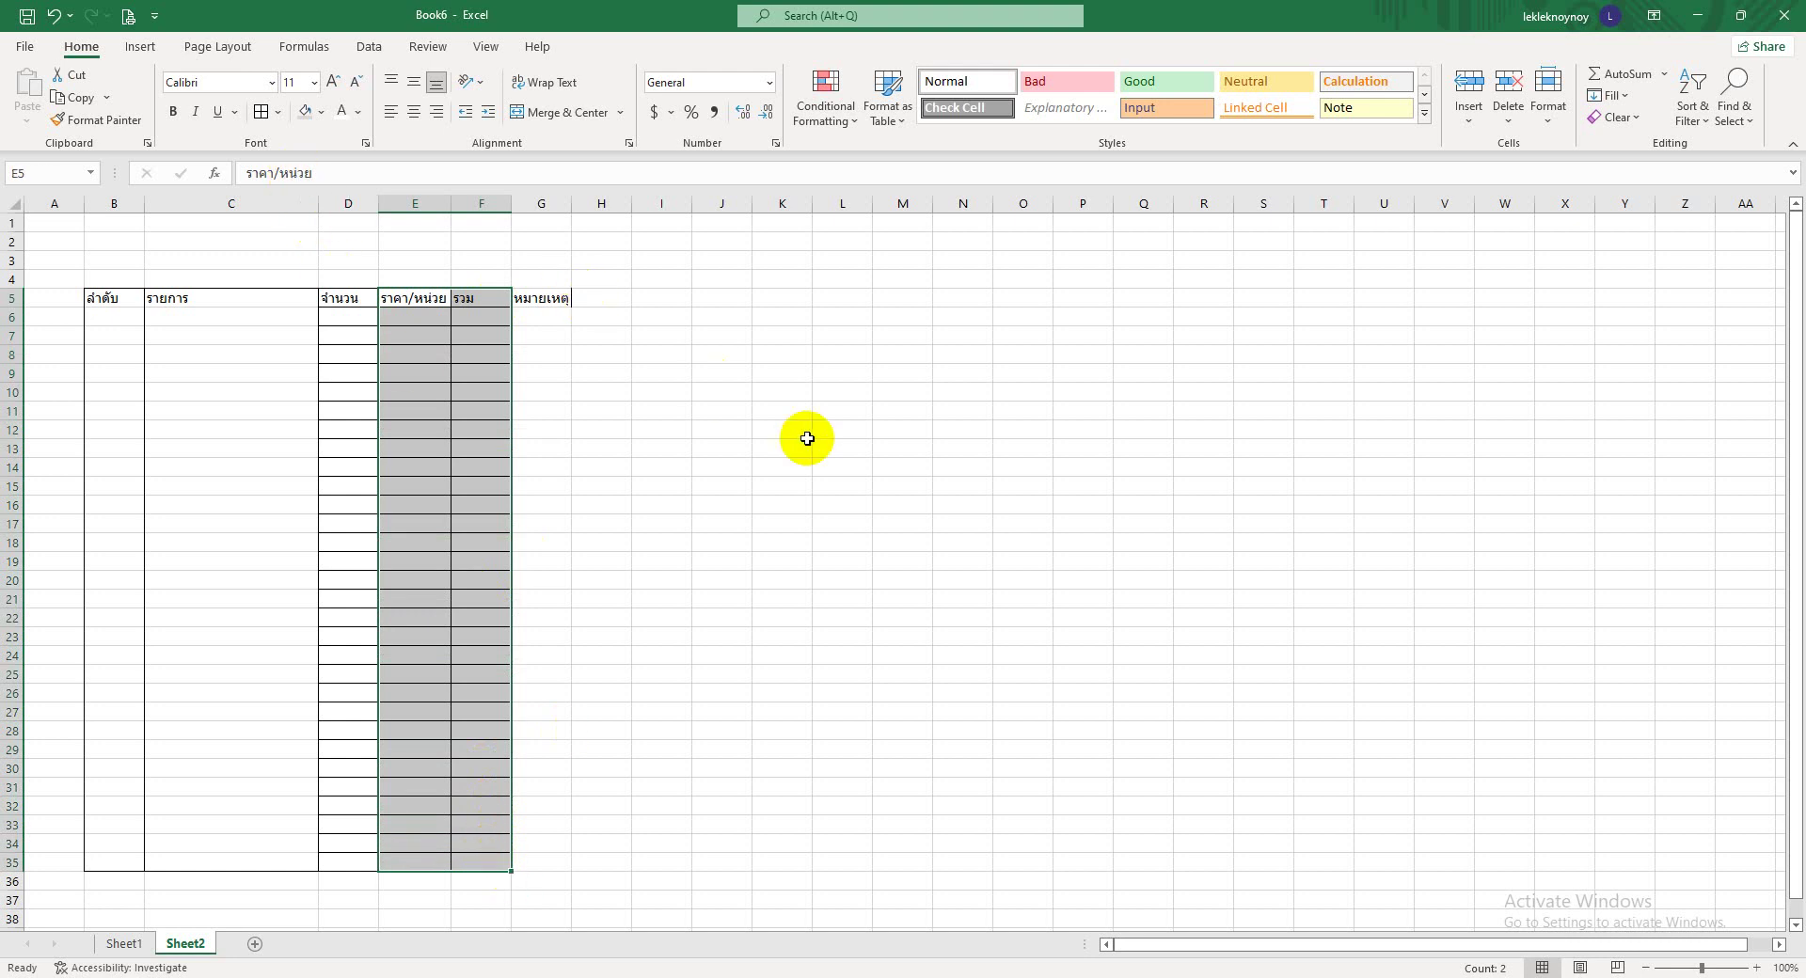
click(842, 502)
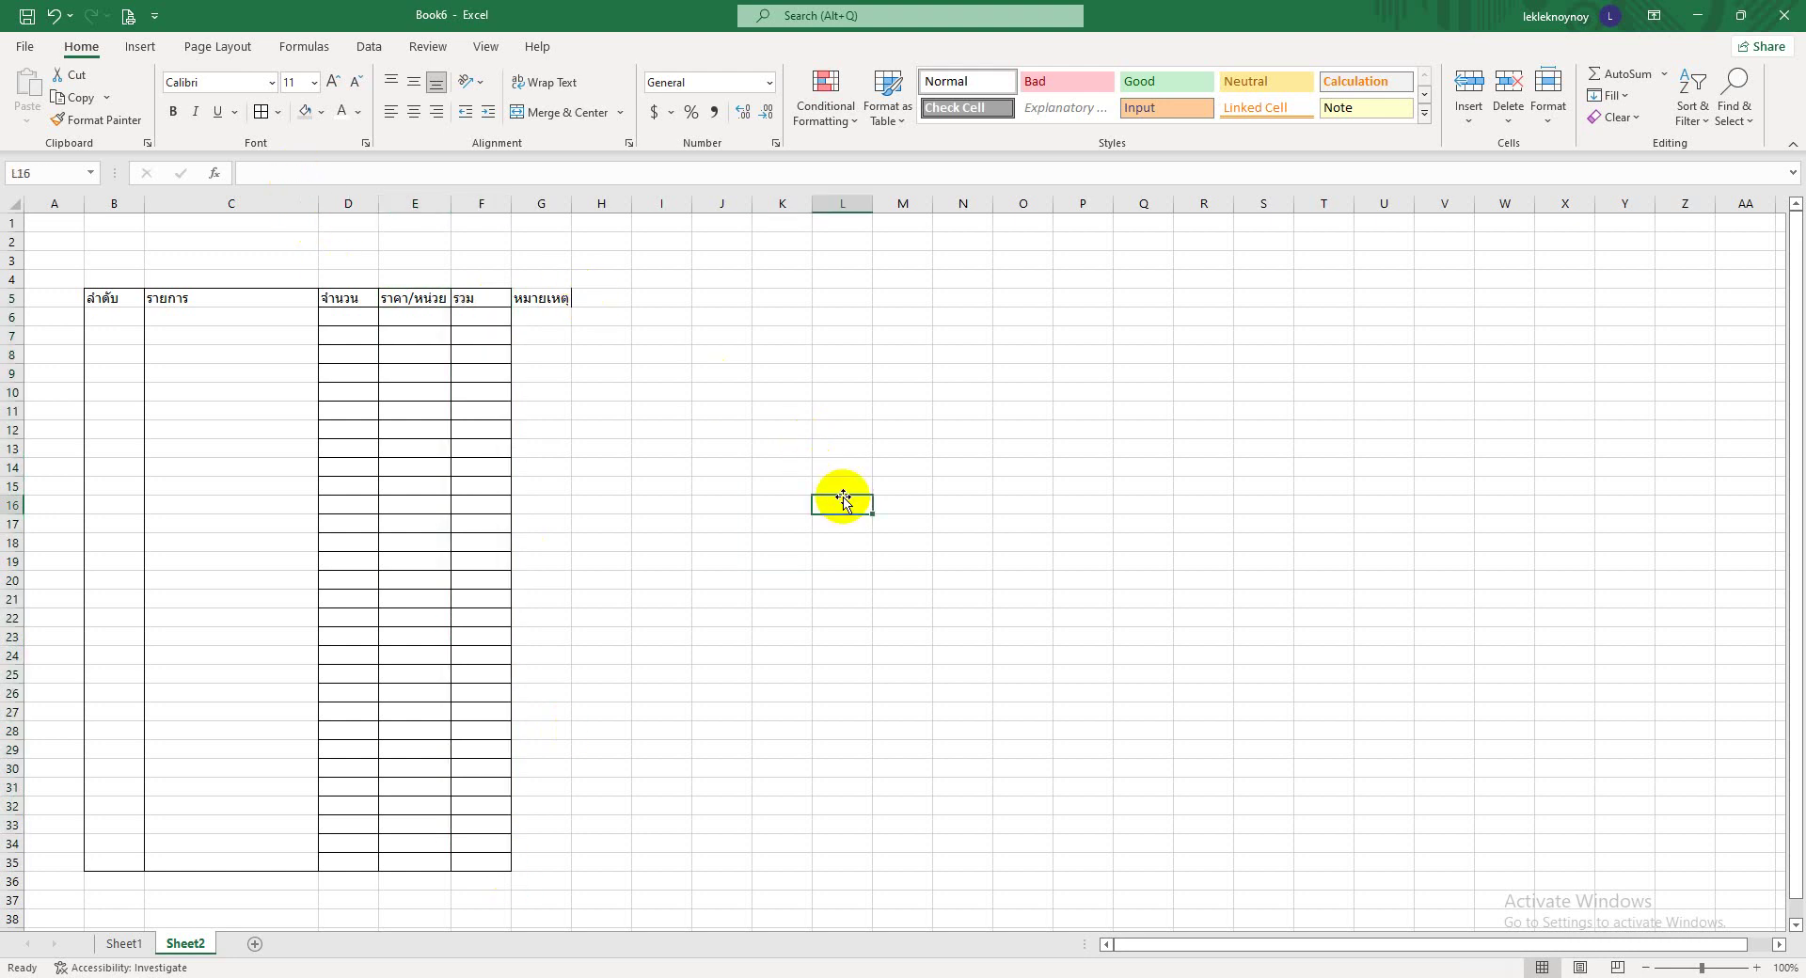
click(429, 298)
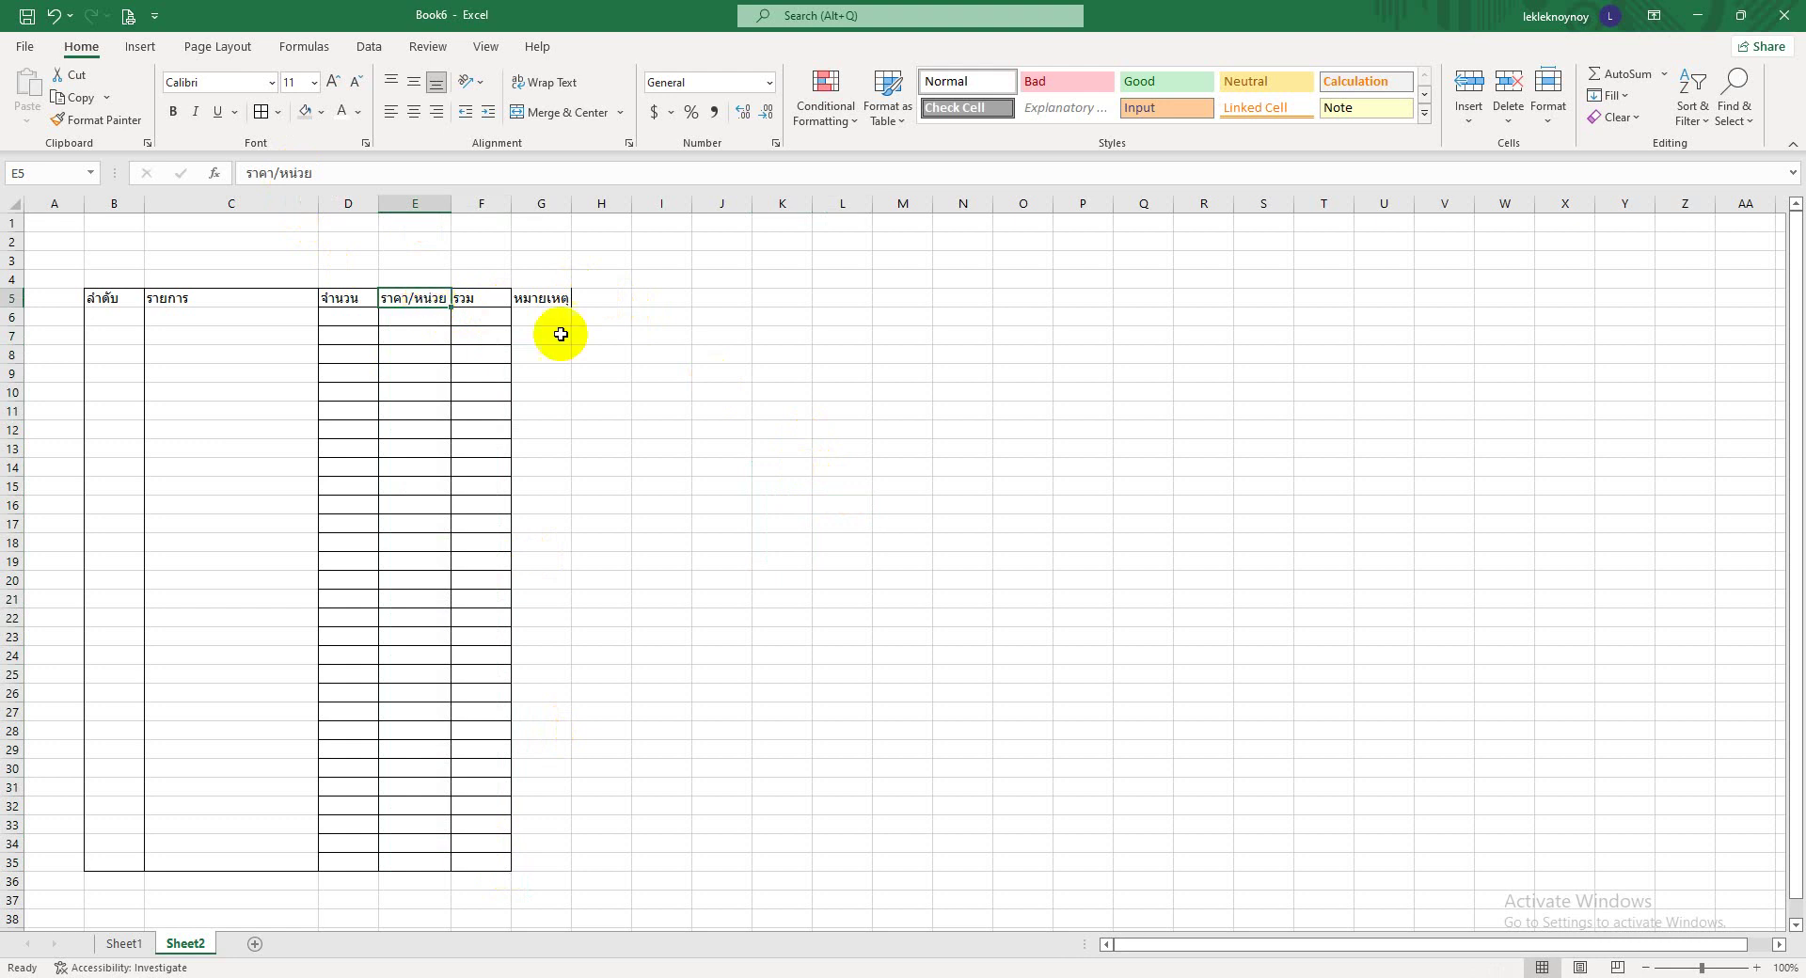
- Select the ราคา/หน่วย and รวม header cells E5:F5
click(716, 410)
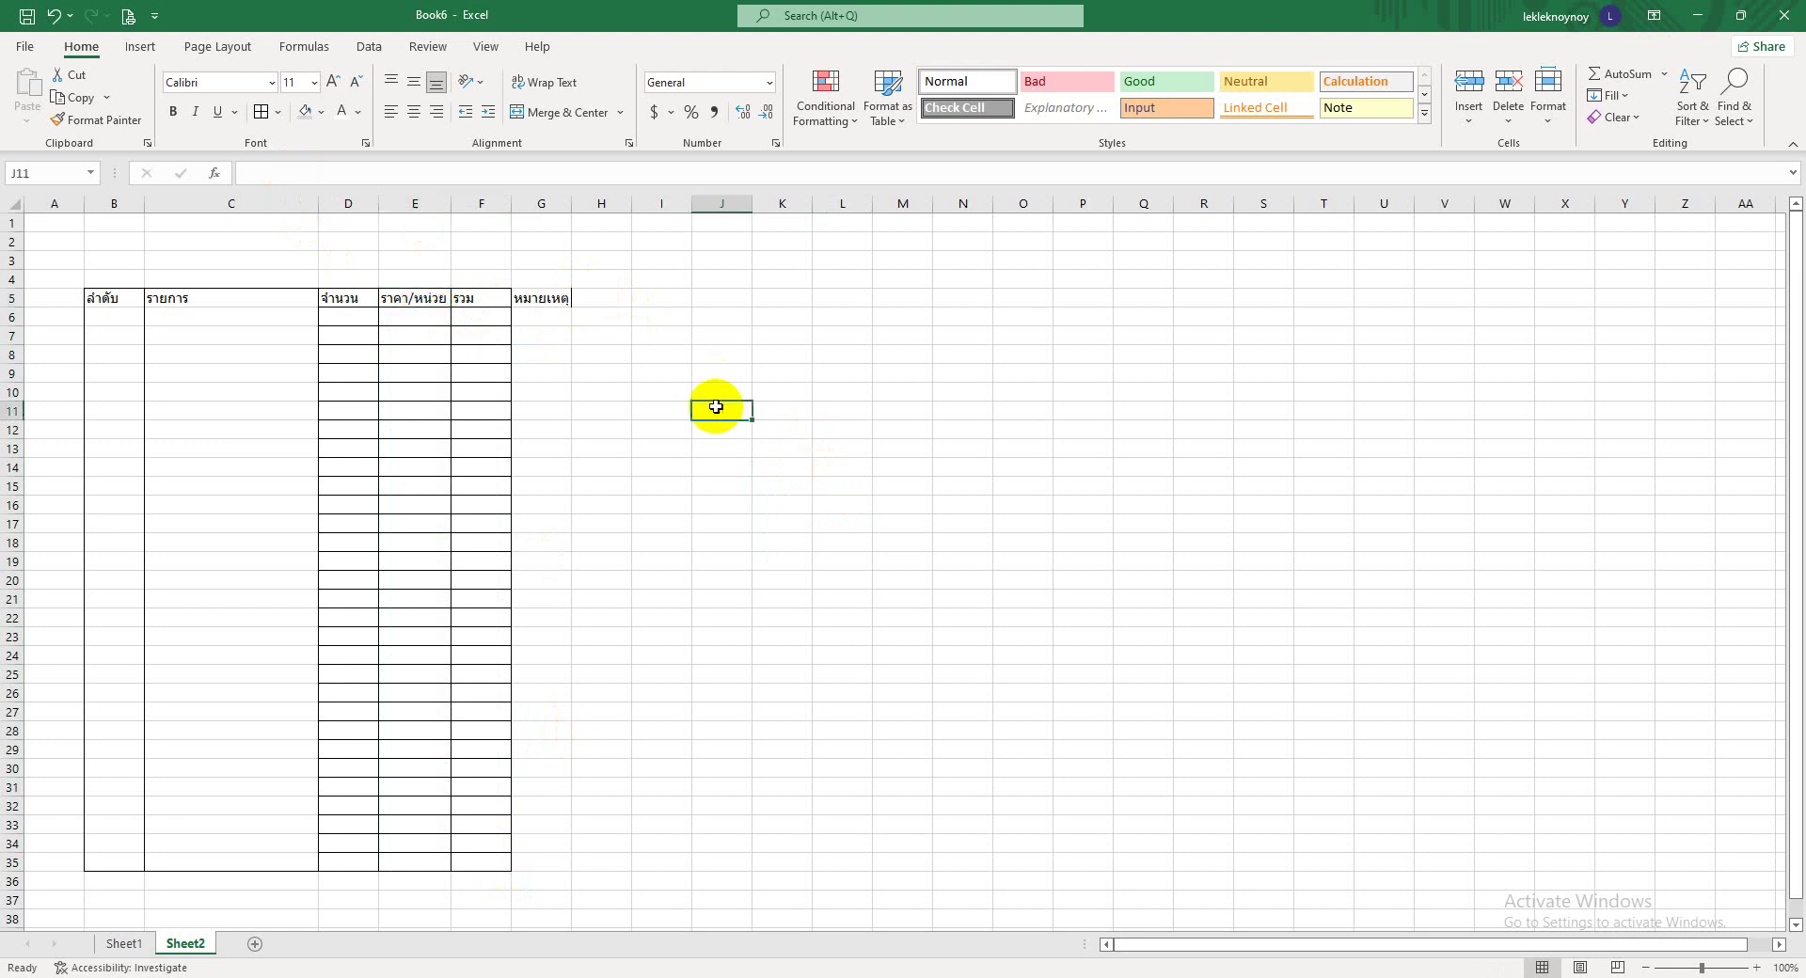
click(413, 300)
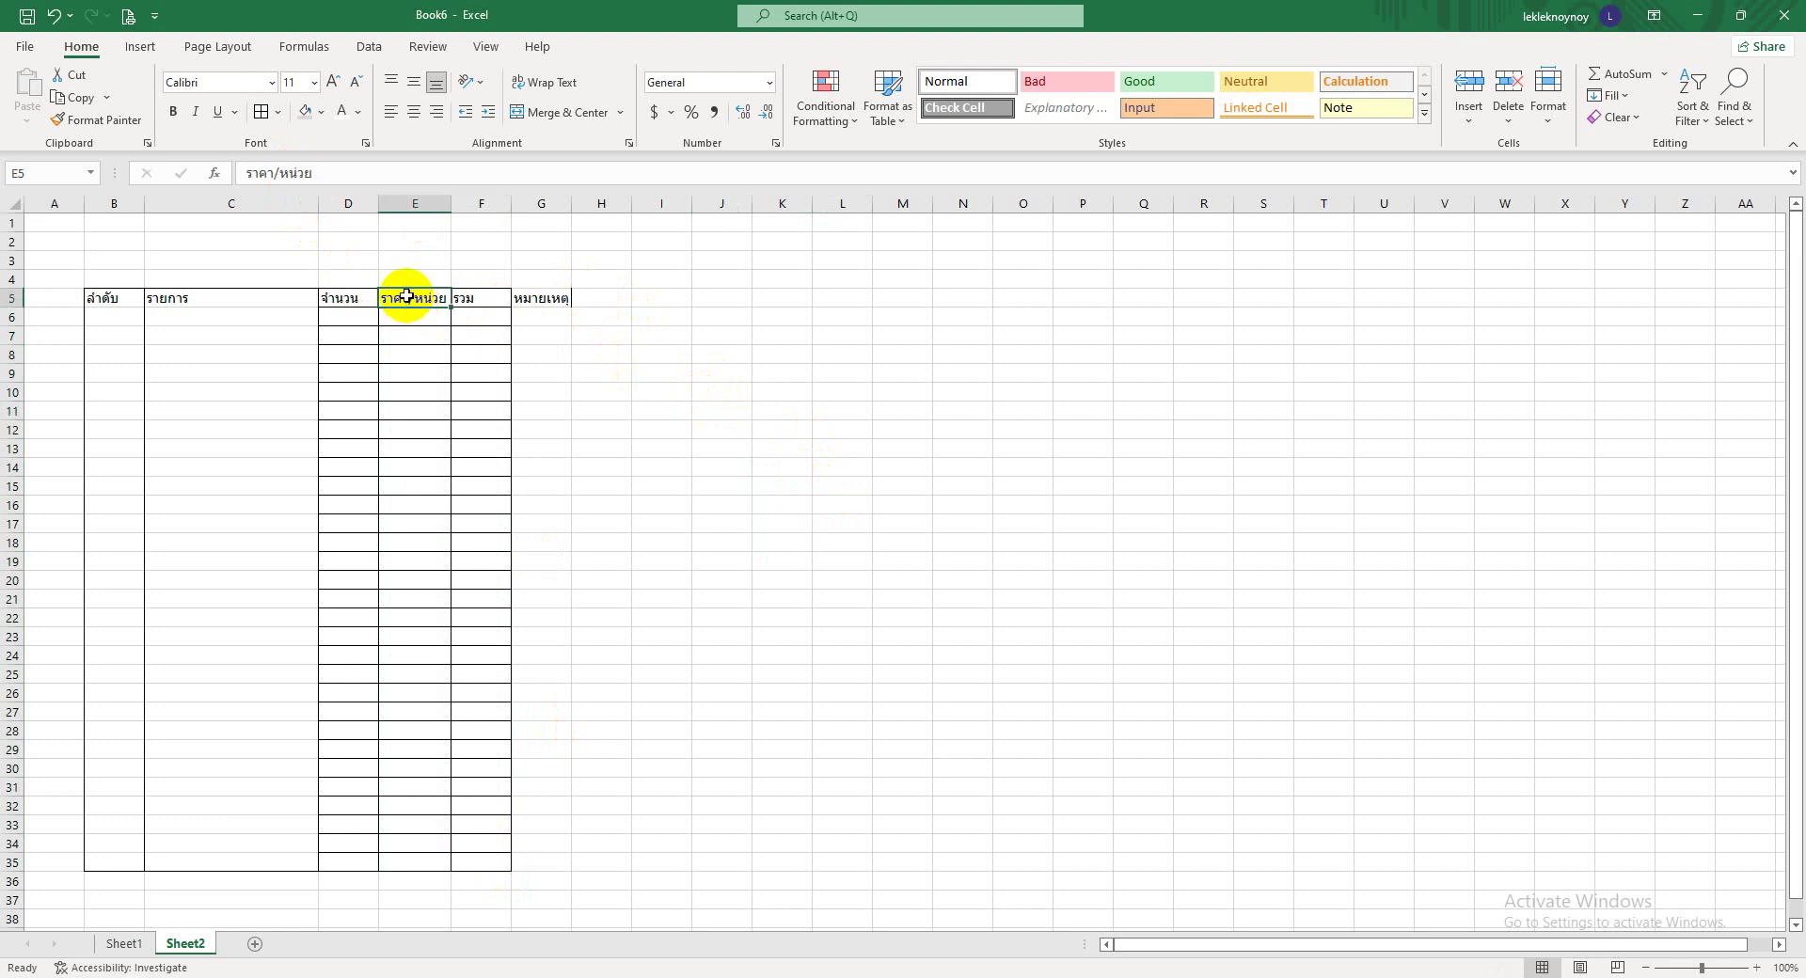
drag(406, 297, 486, 297)
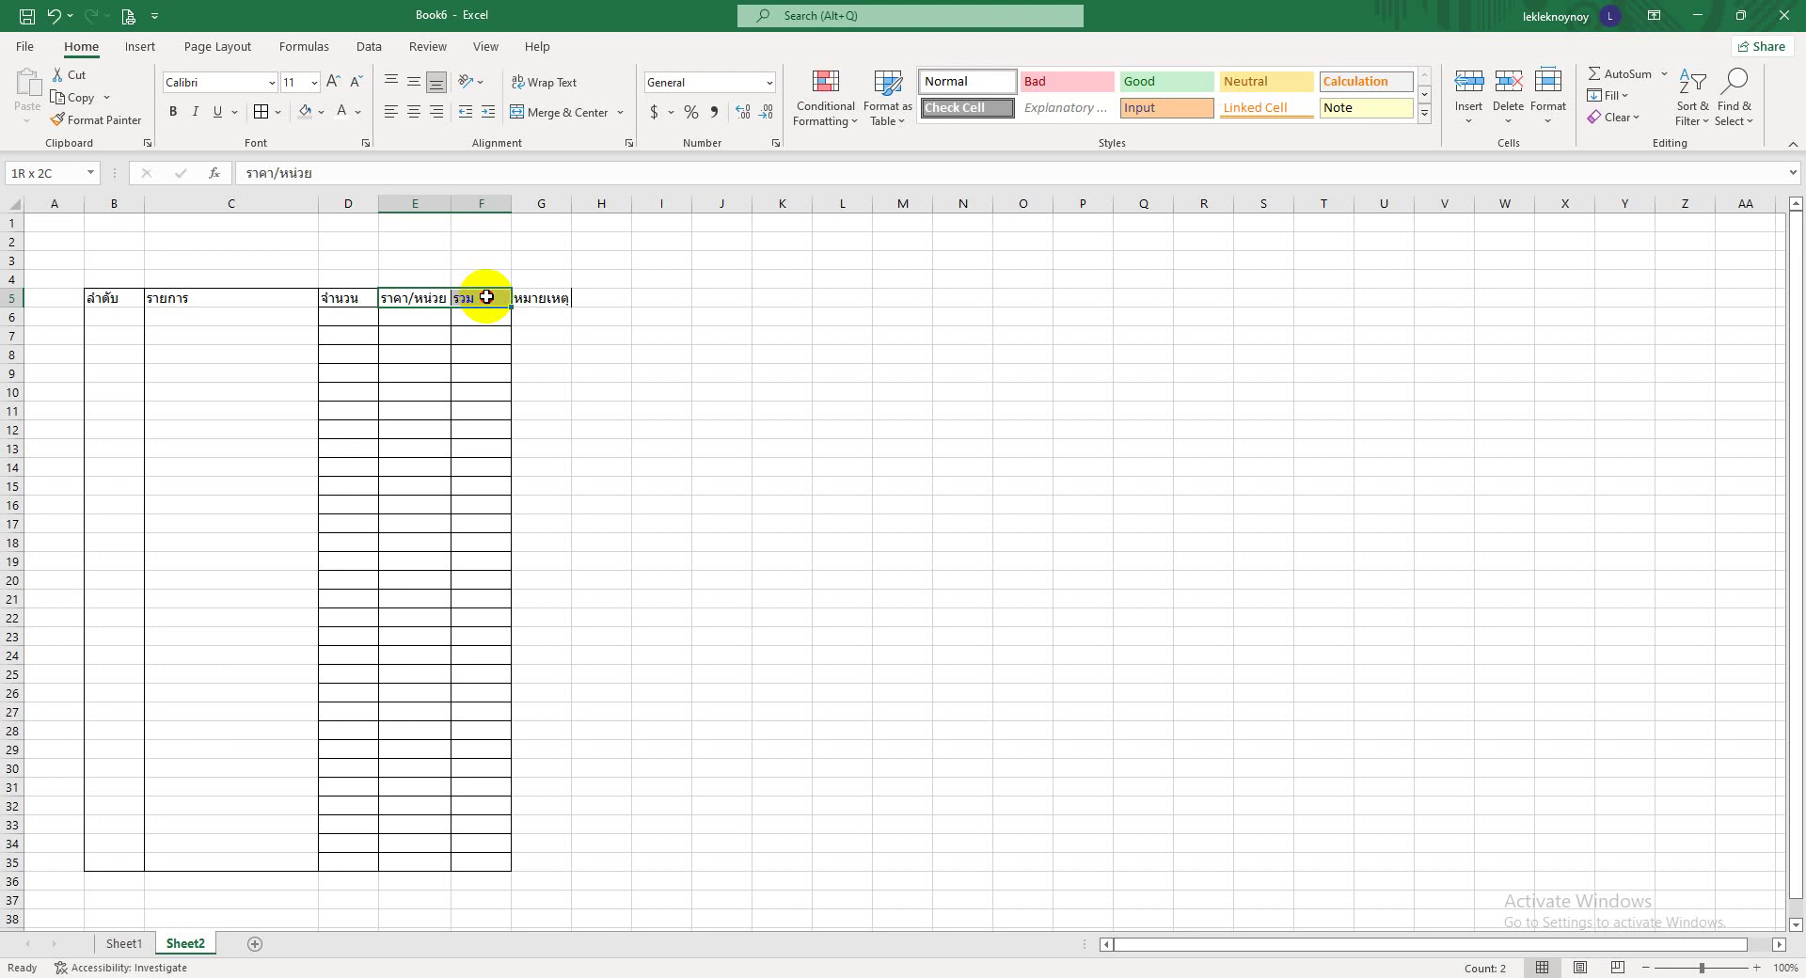
drag(486, 298, 489, 297)
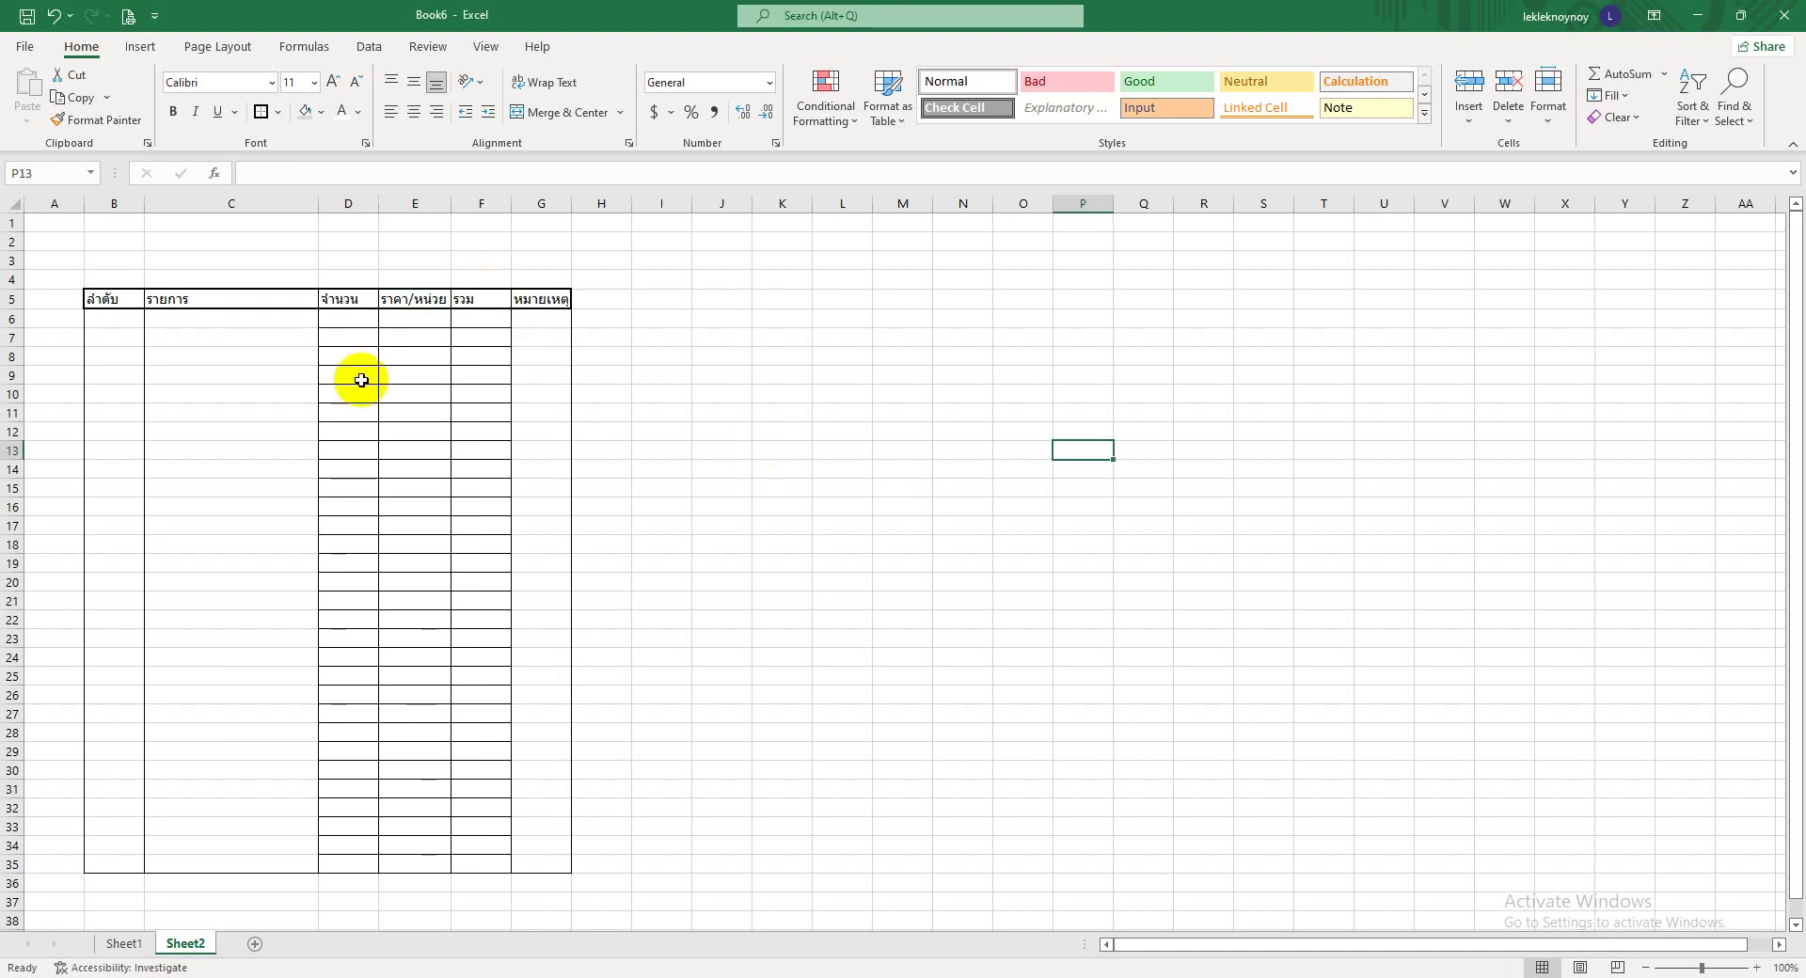
- Enter 1 in B6 and 2 in B7 to start the ลำดับ numbering
click(131, 318)
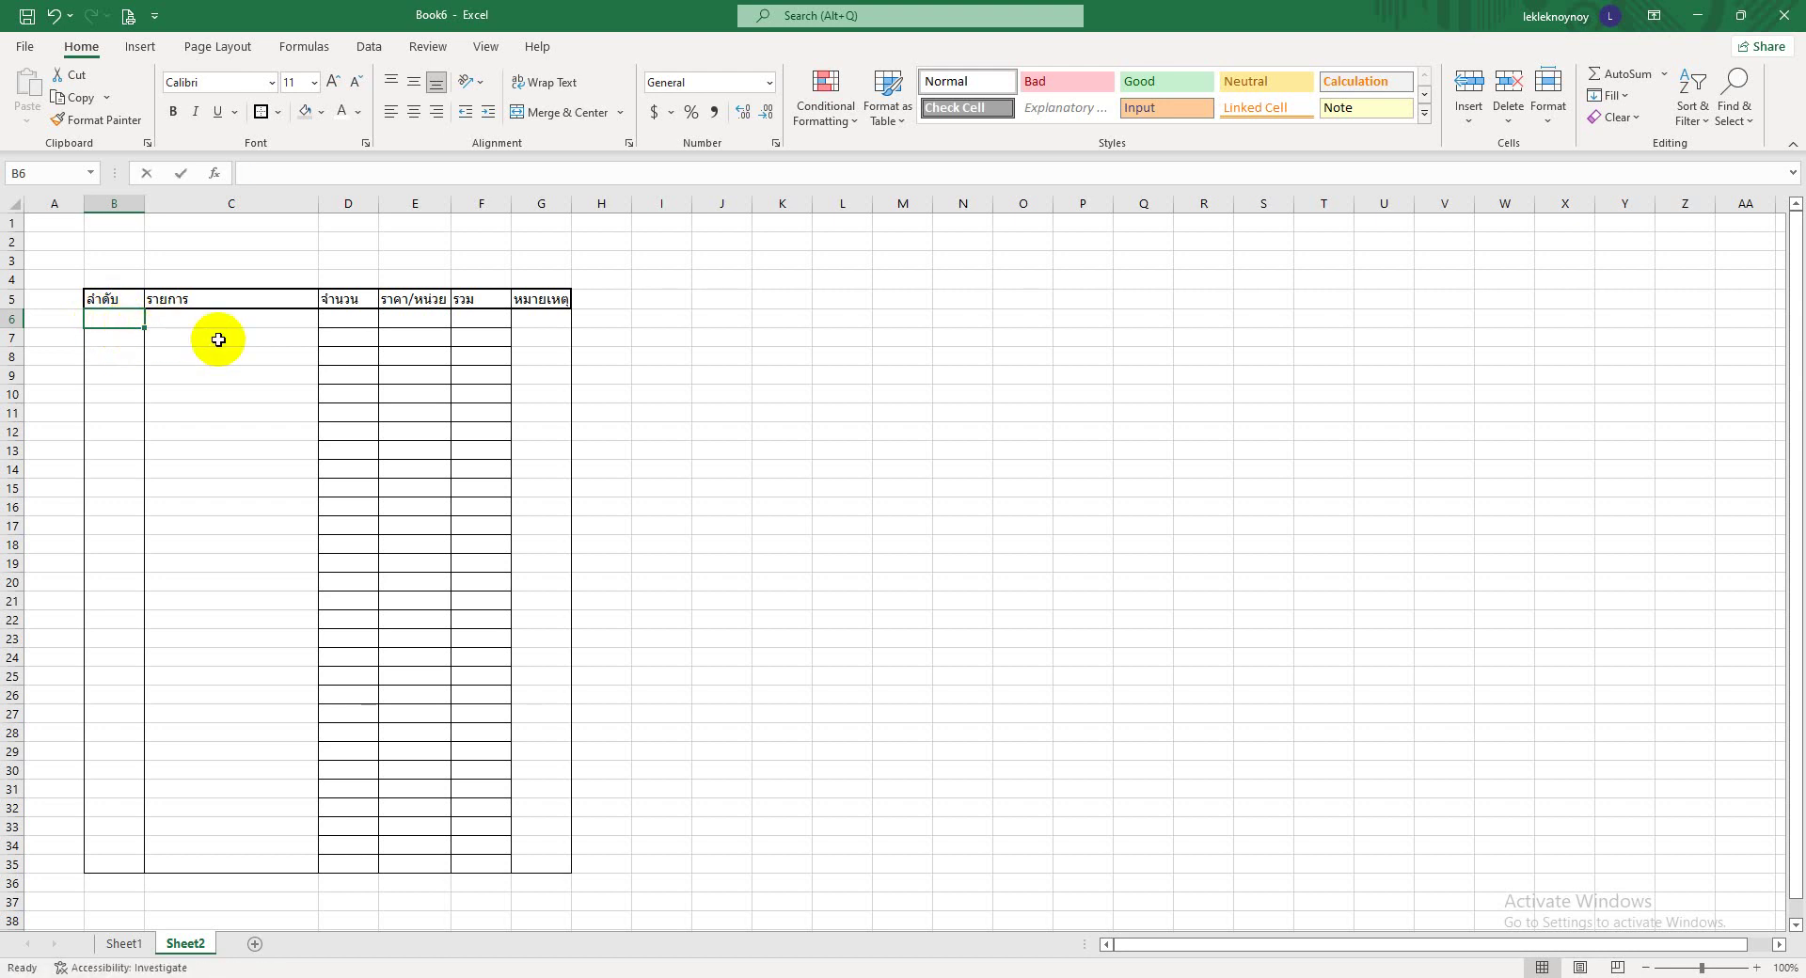
text(1)
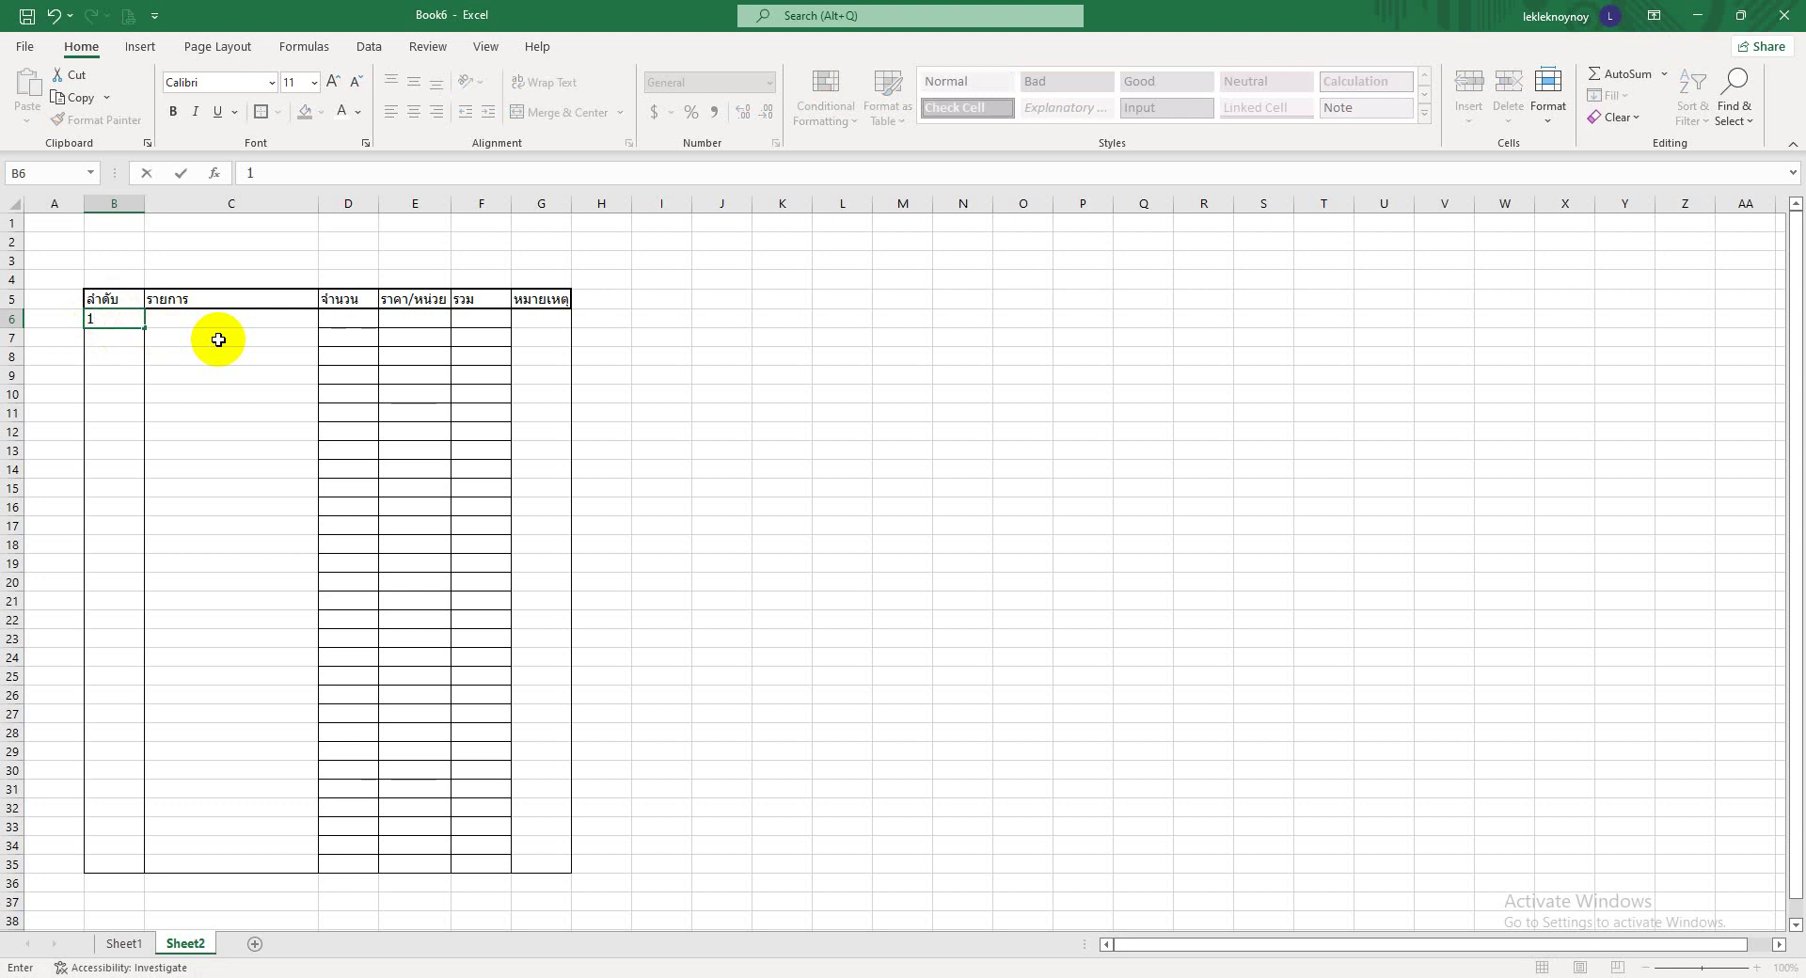
key(Return)
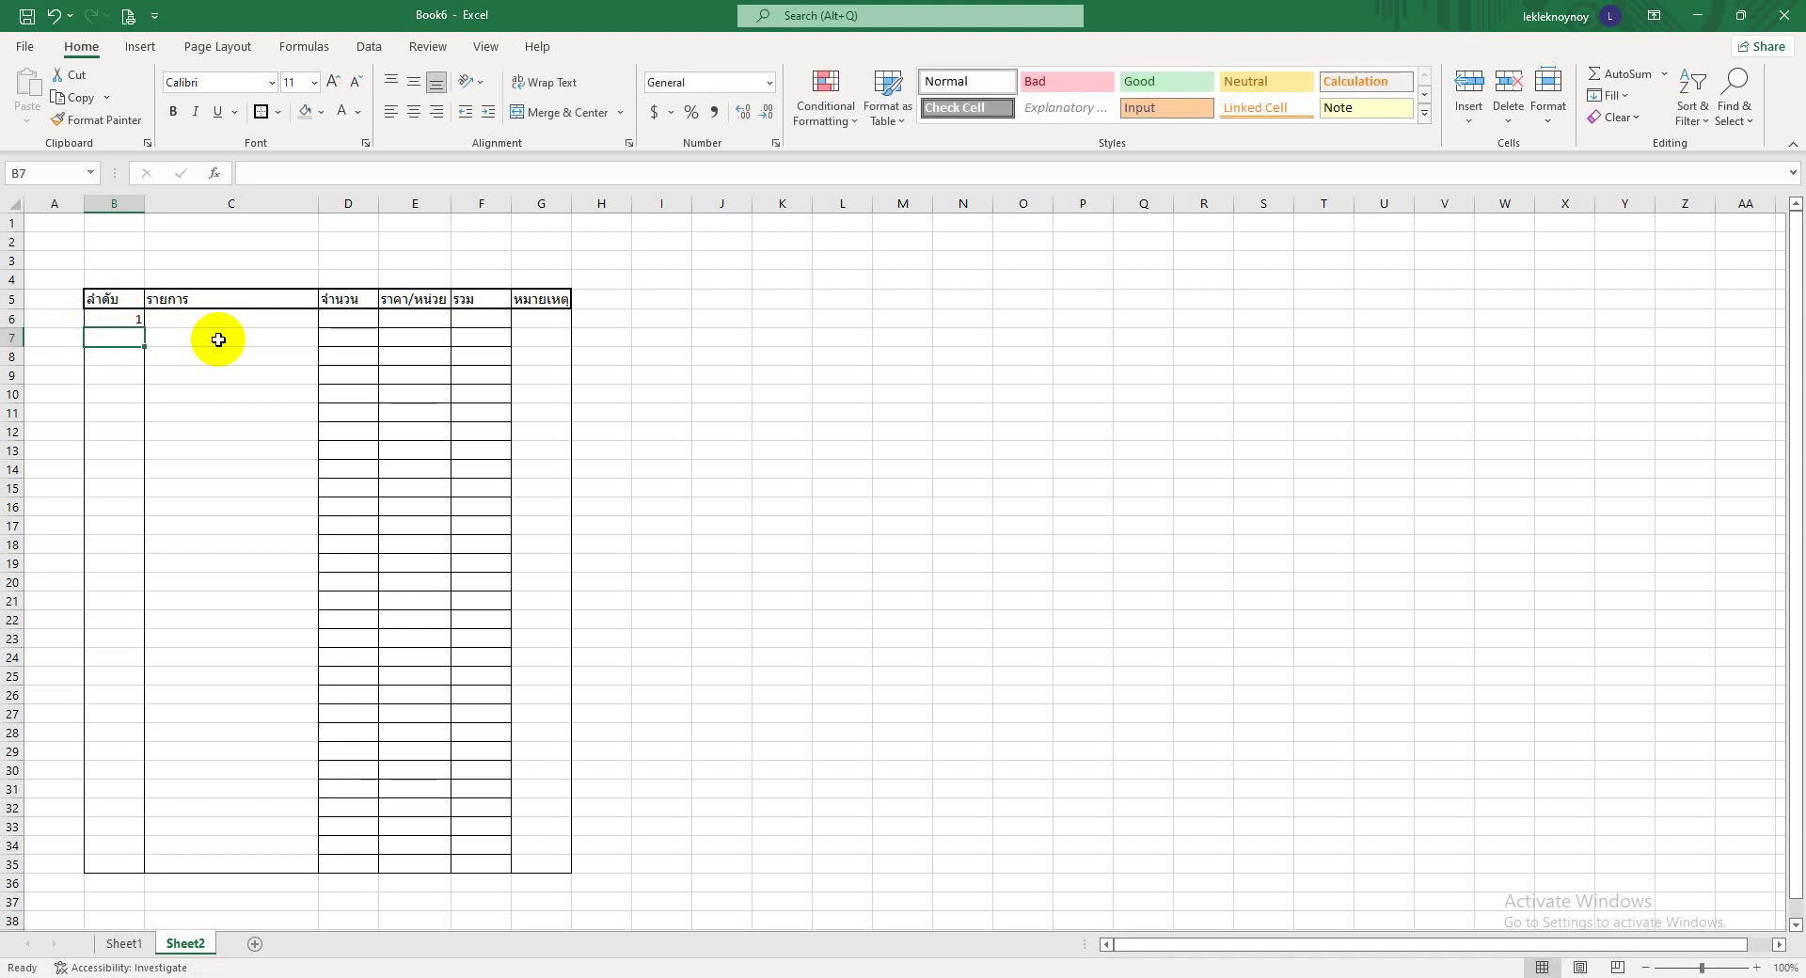
text(2)
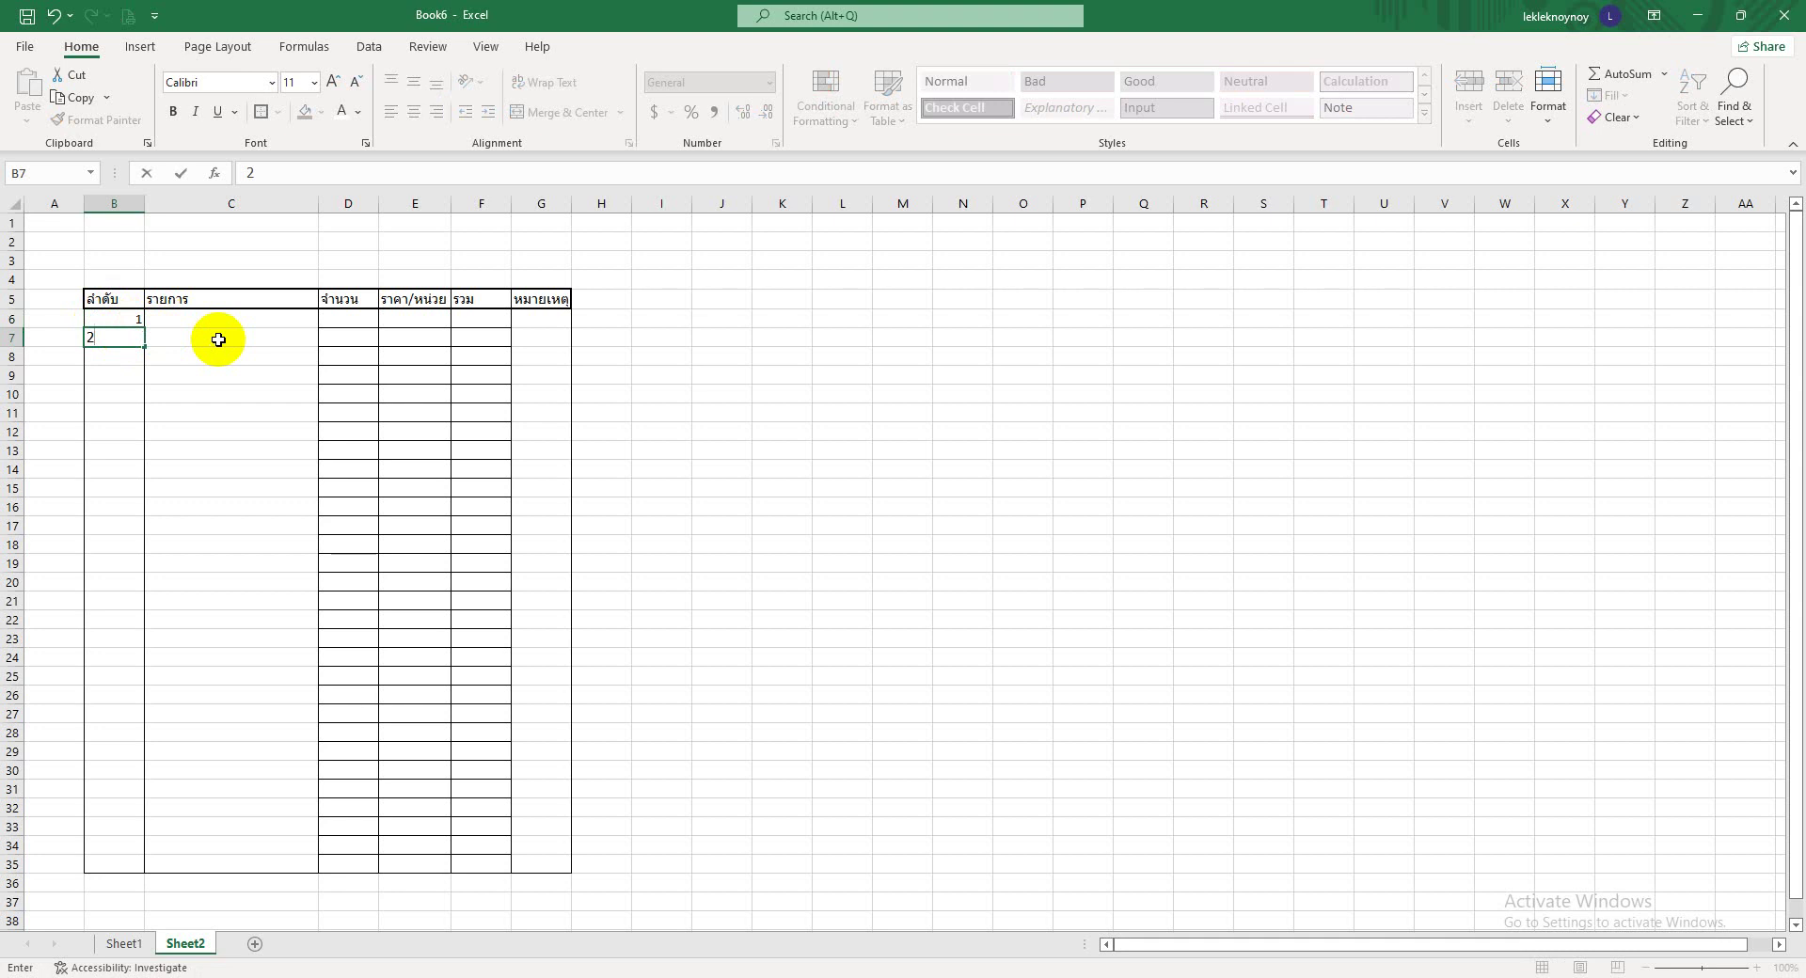
key(Return)
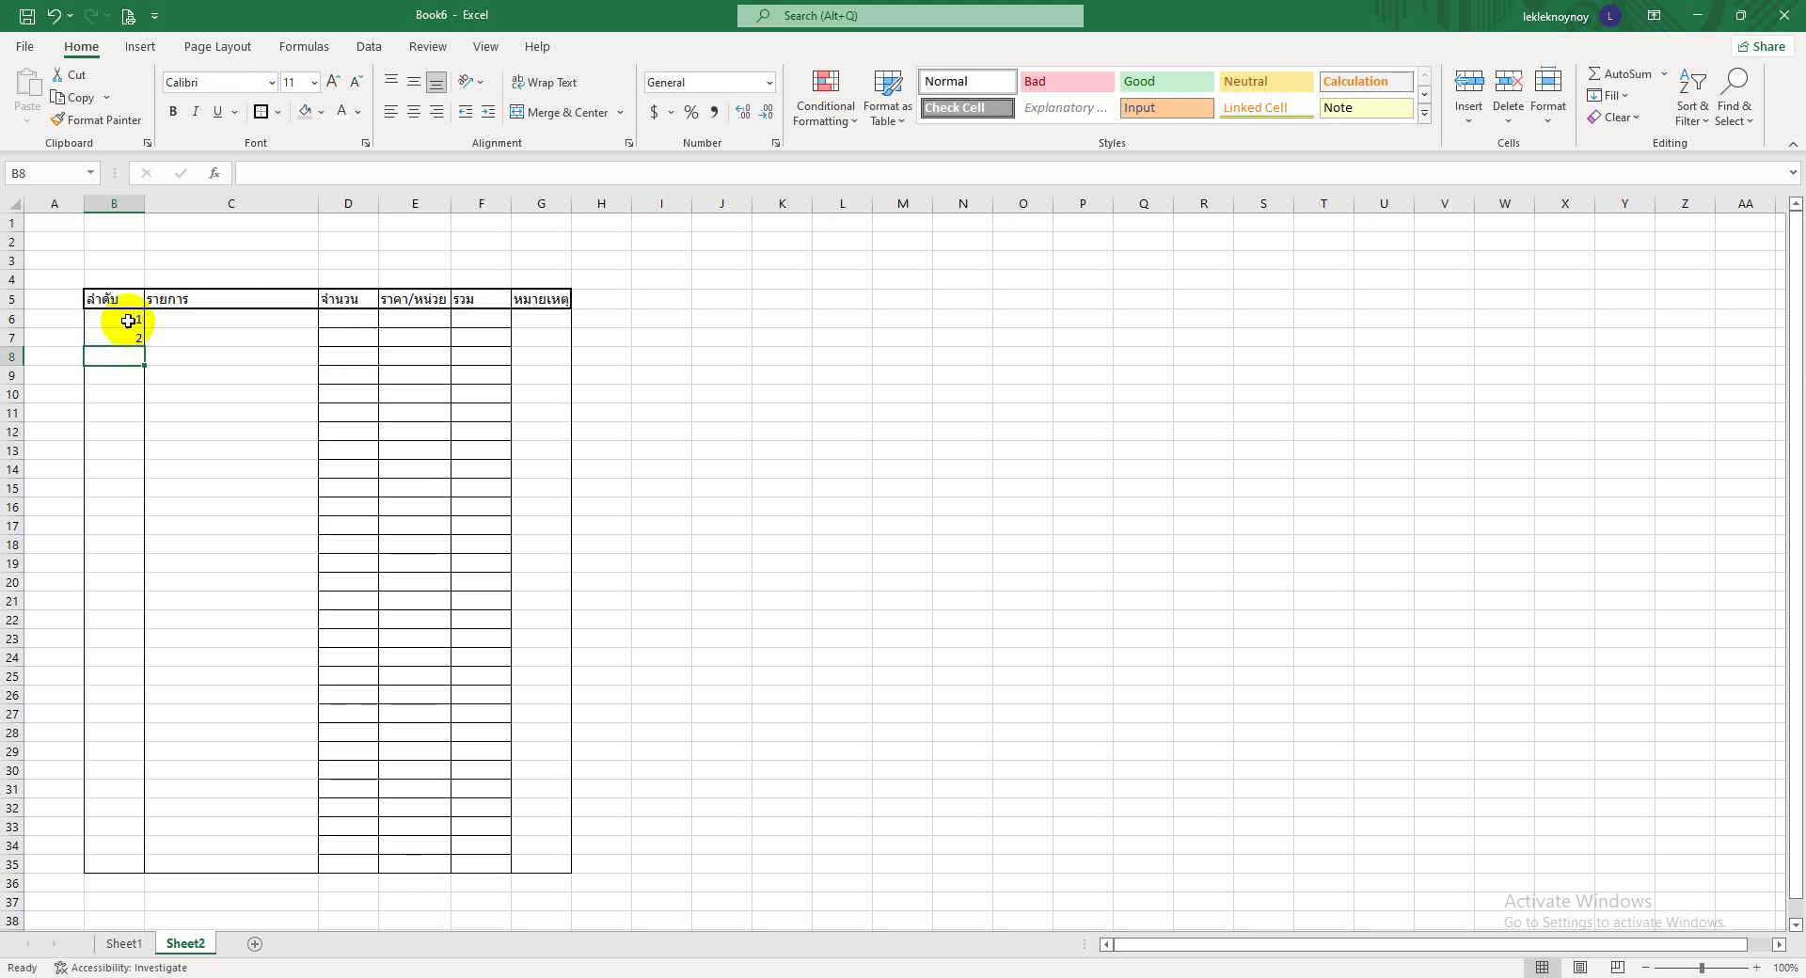
drag(126, 318, 127, 337)
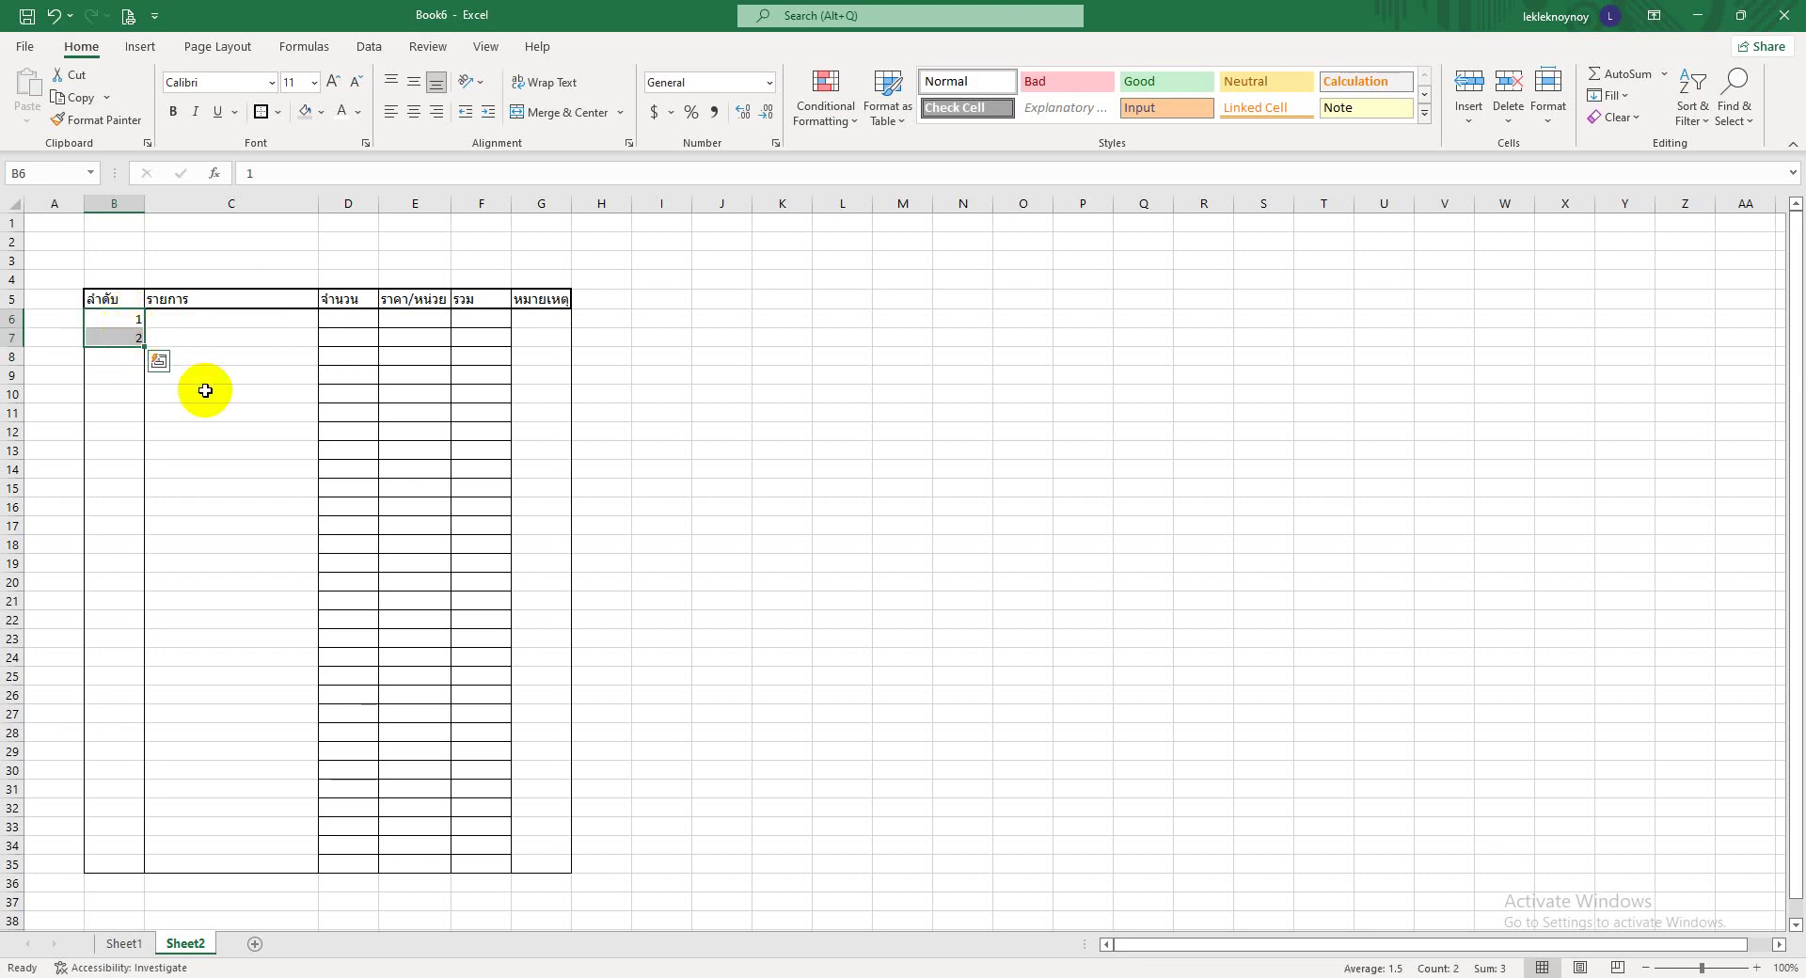
drag(193, 451, 194, 432)
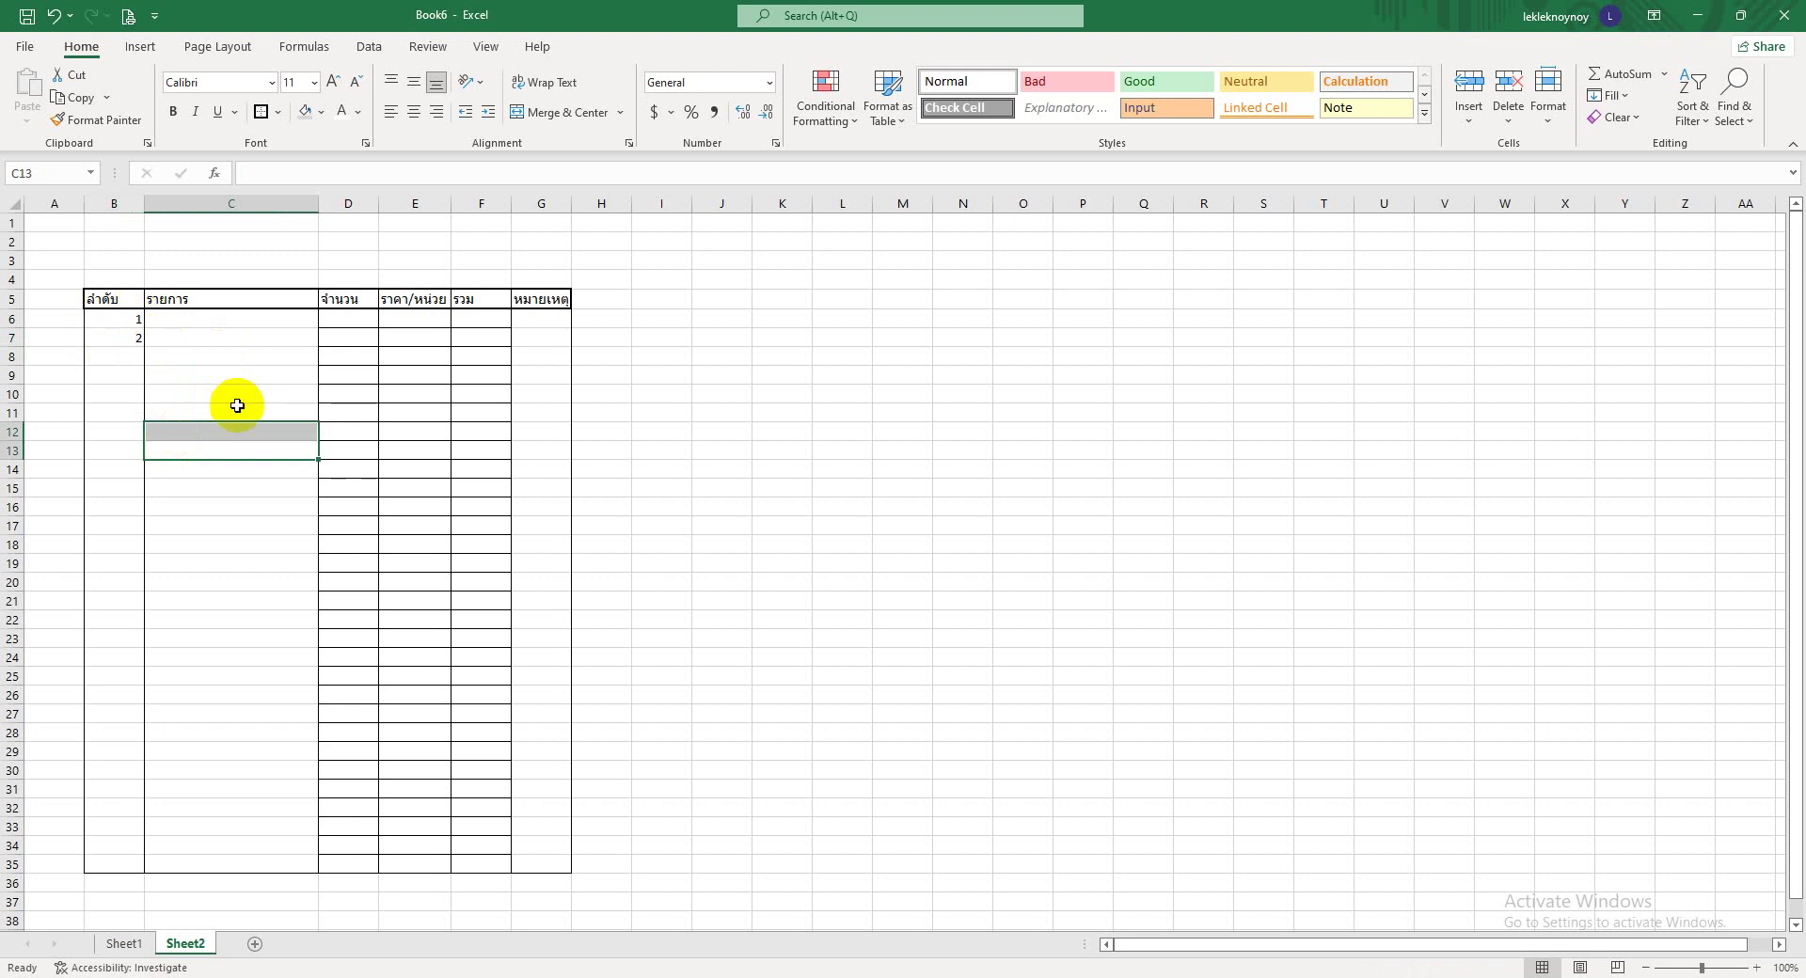
drag(127, 320, 129, 338)
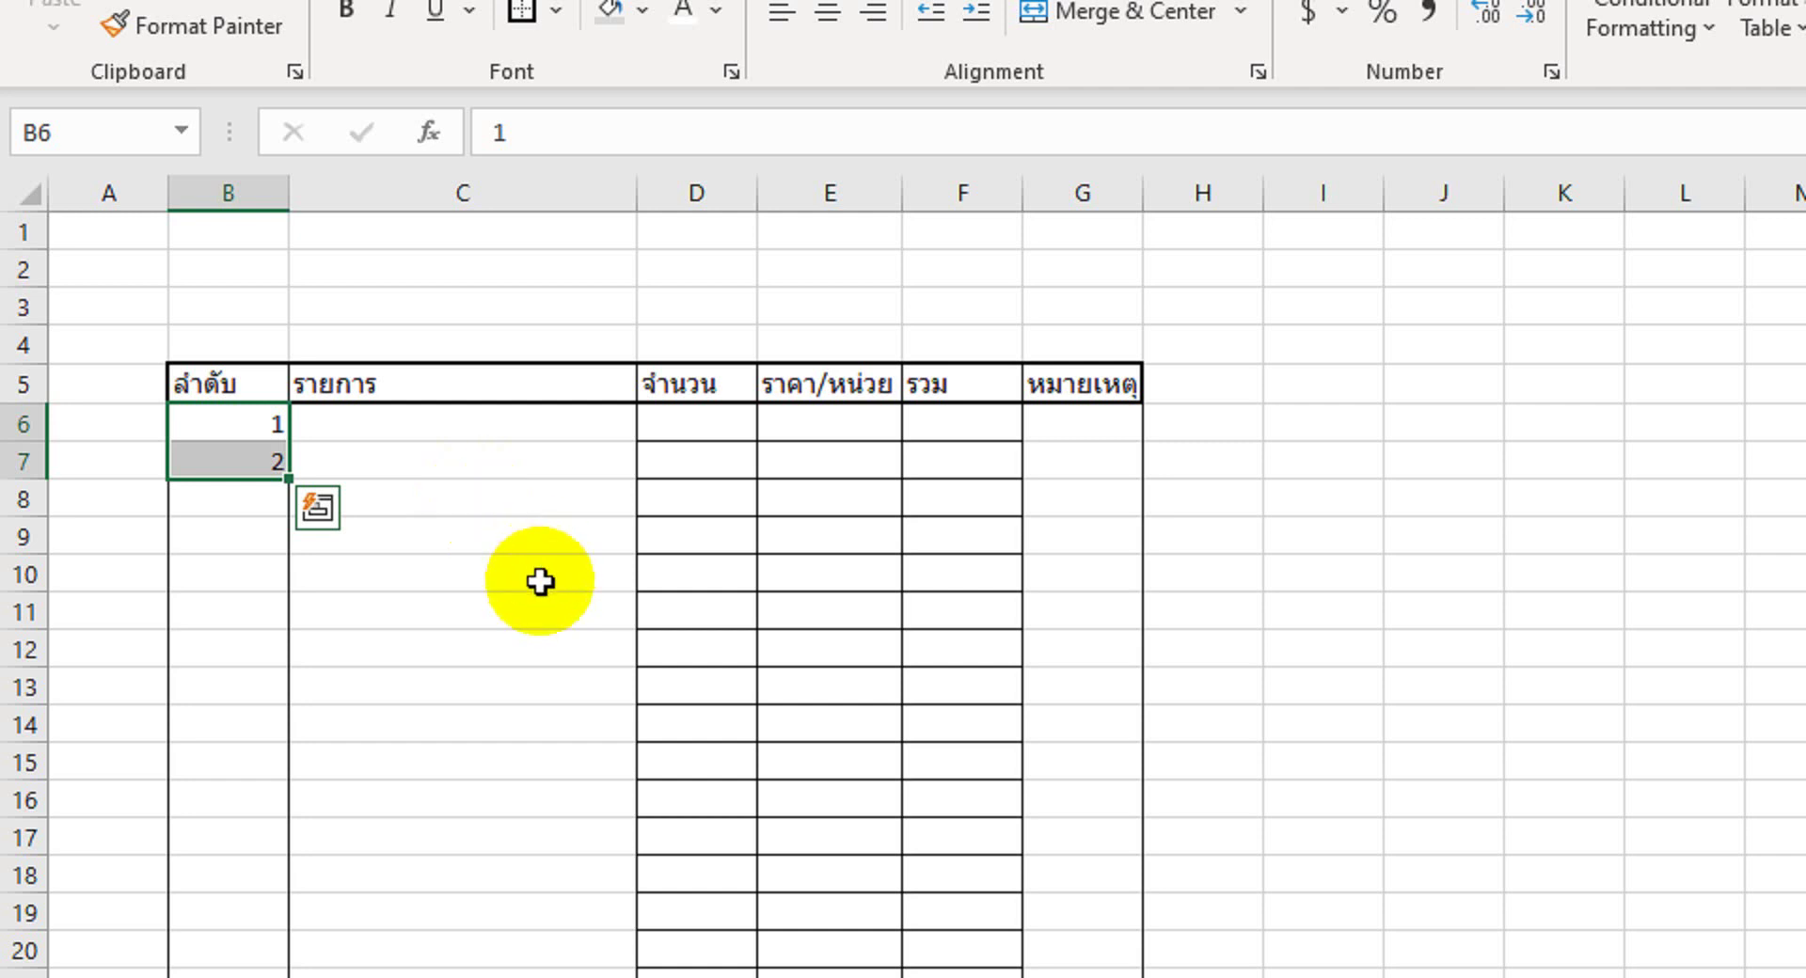
click(743, 731)
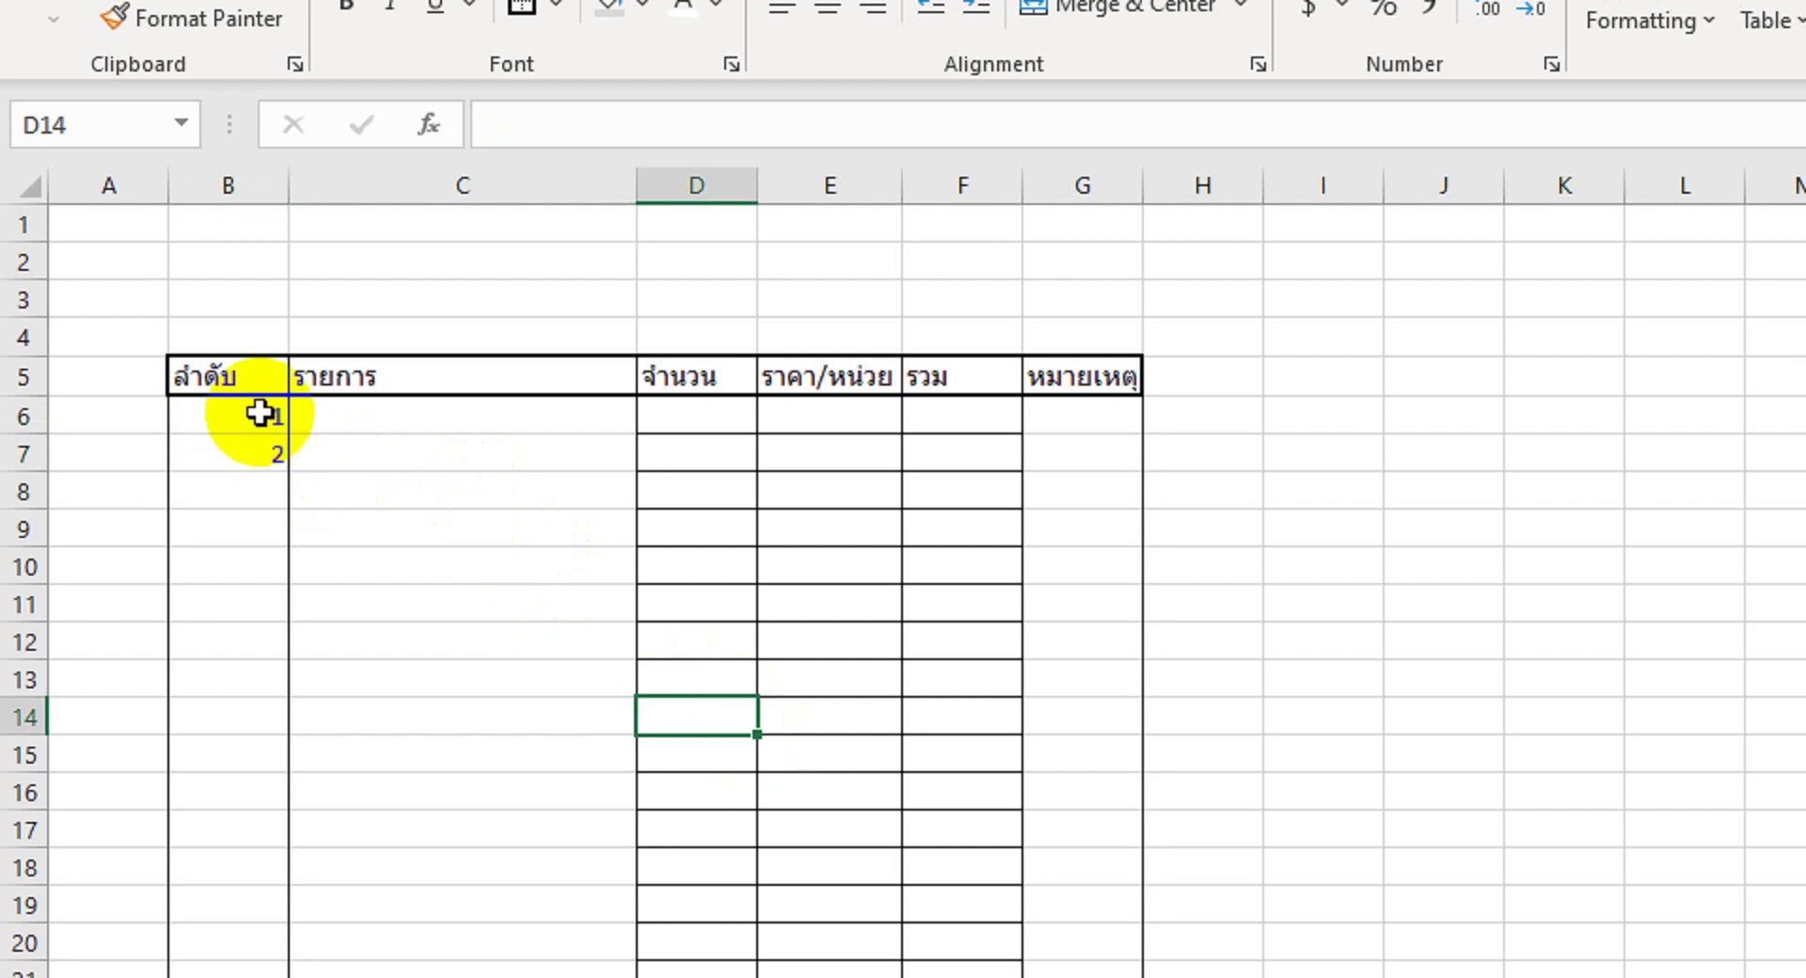
mouse_move(258, 414)
mouse_down()
mouse_move(313, 740)
mouse_move(372, 749)
mouse_move(369, 764)
mouse_up()
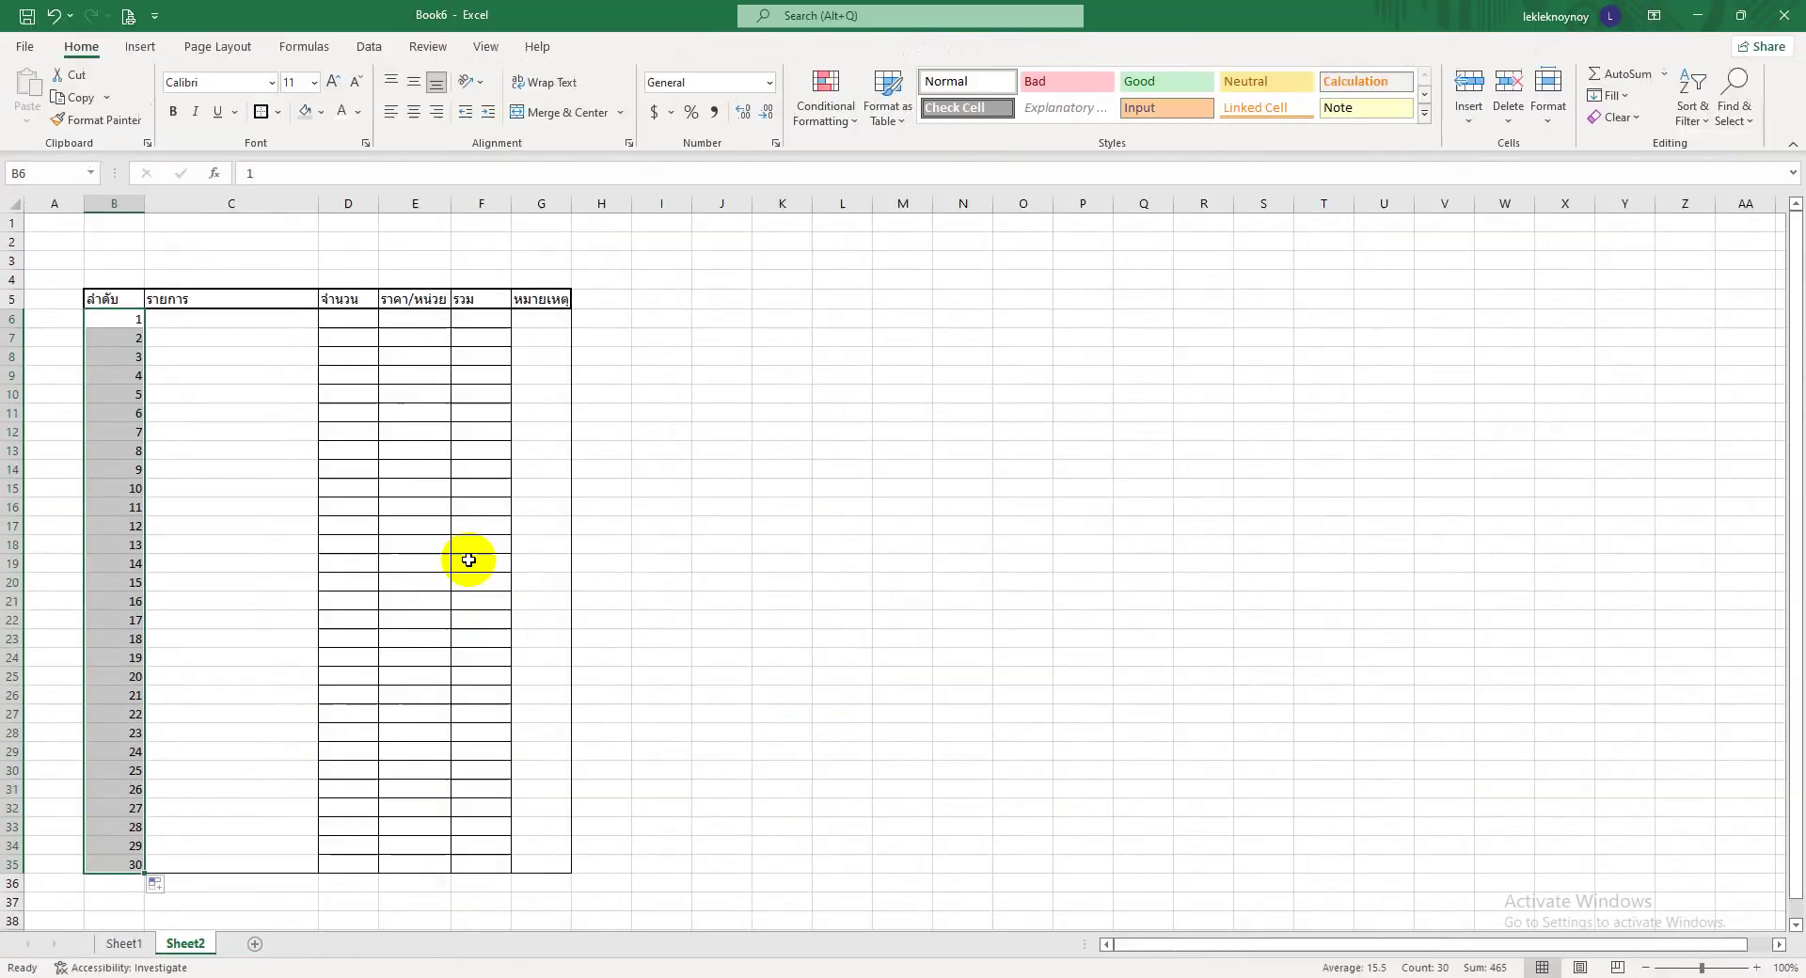
key(ctrl+z)
click(350, 488)
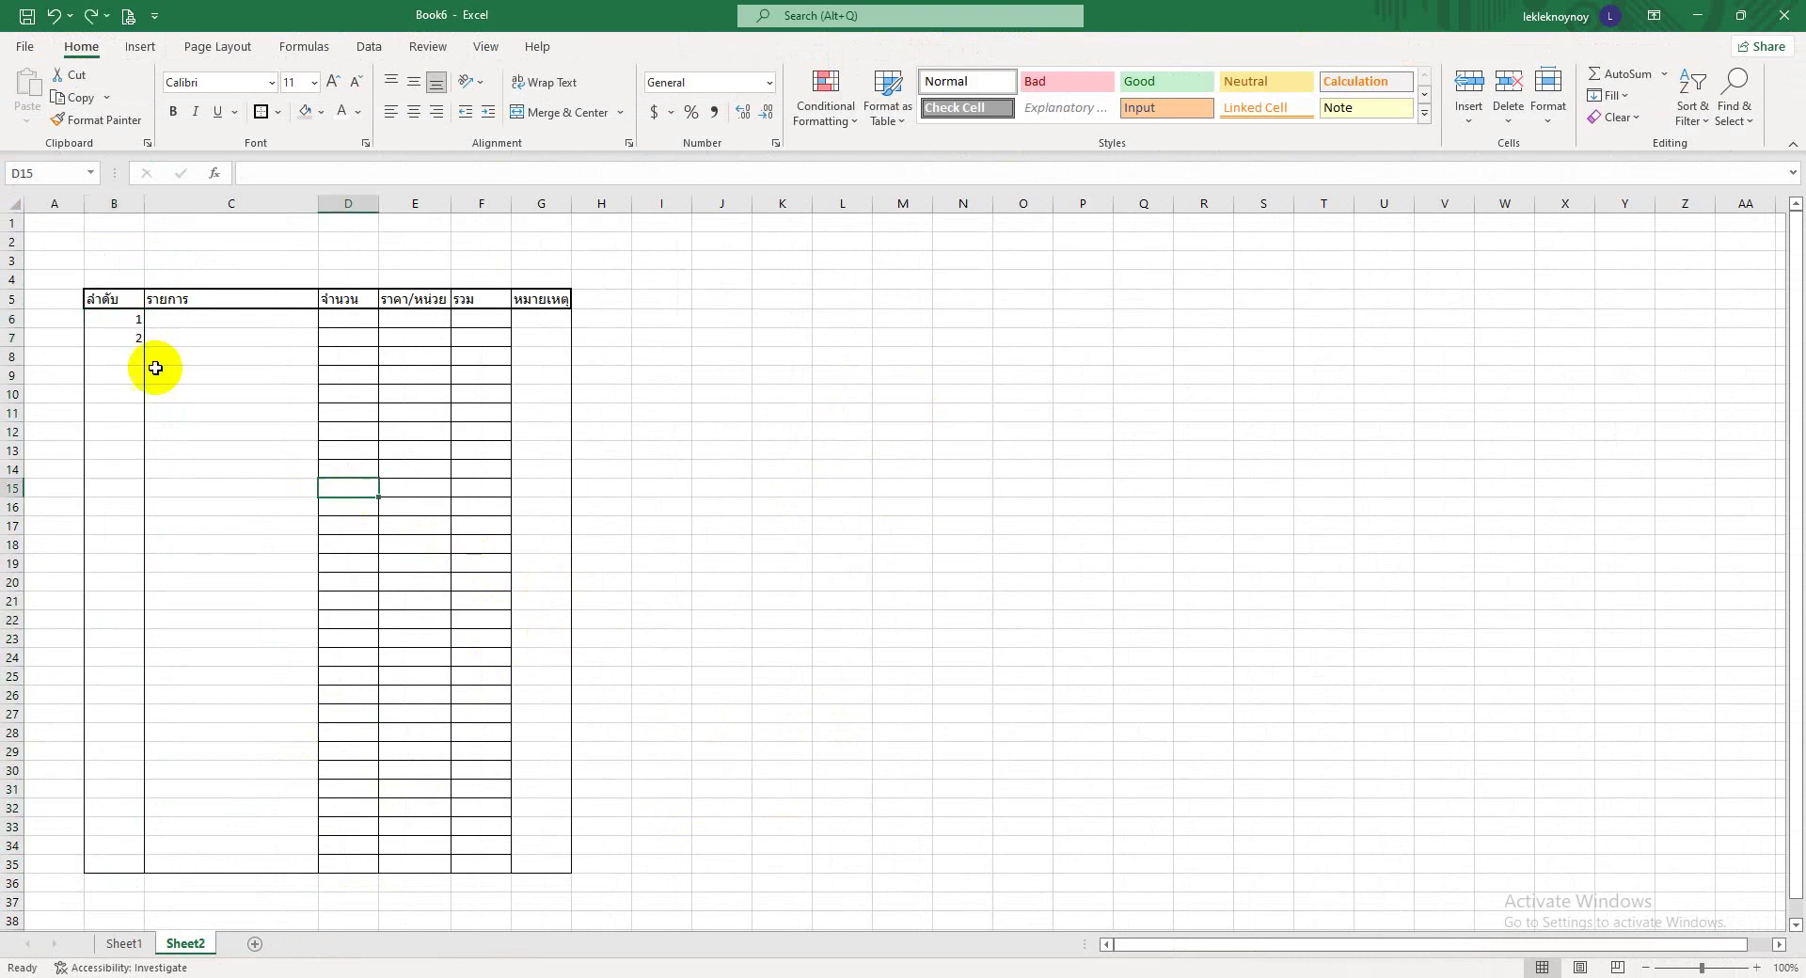
click(112, 319)
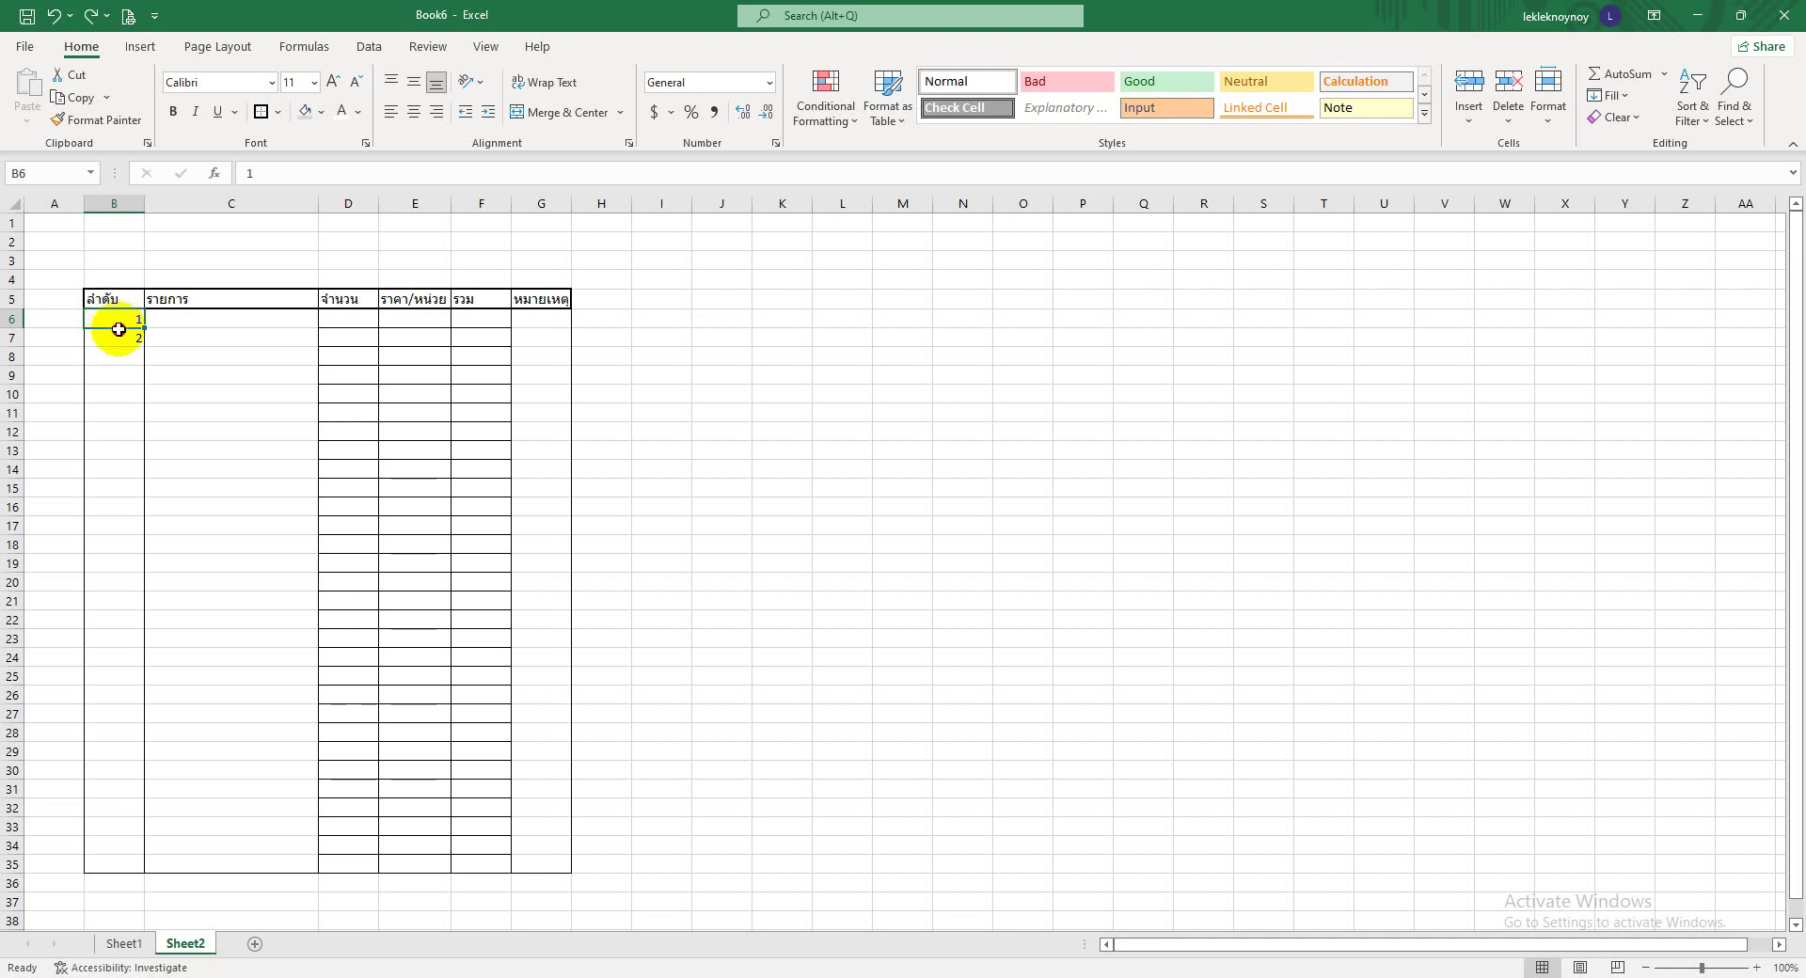
drag(120, 321, 115, 338)
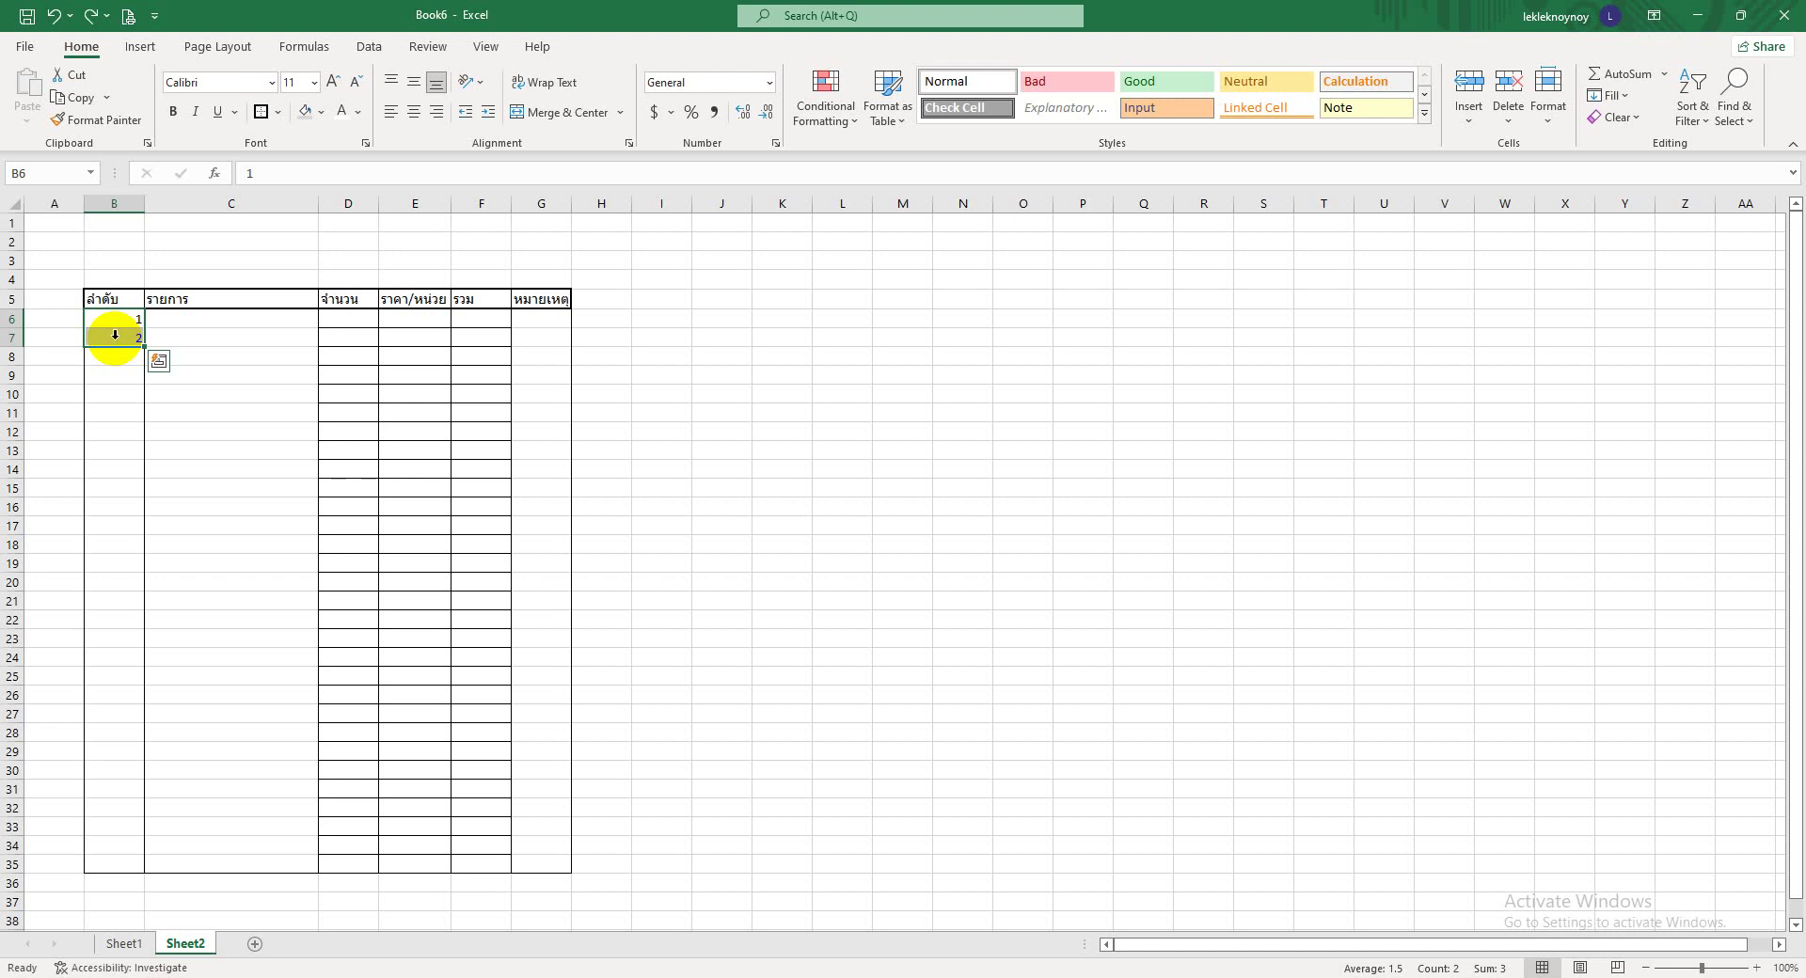
click(734, 412)
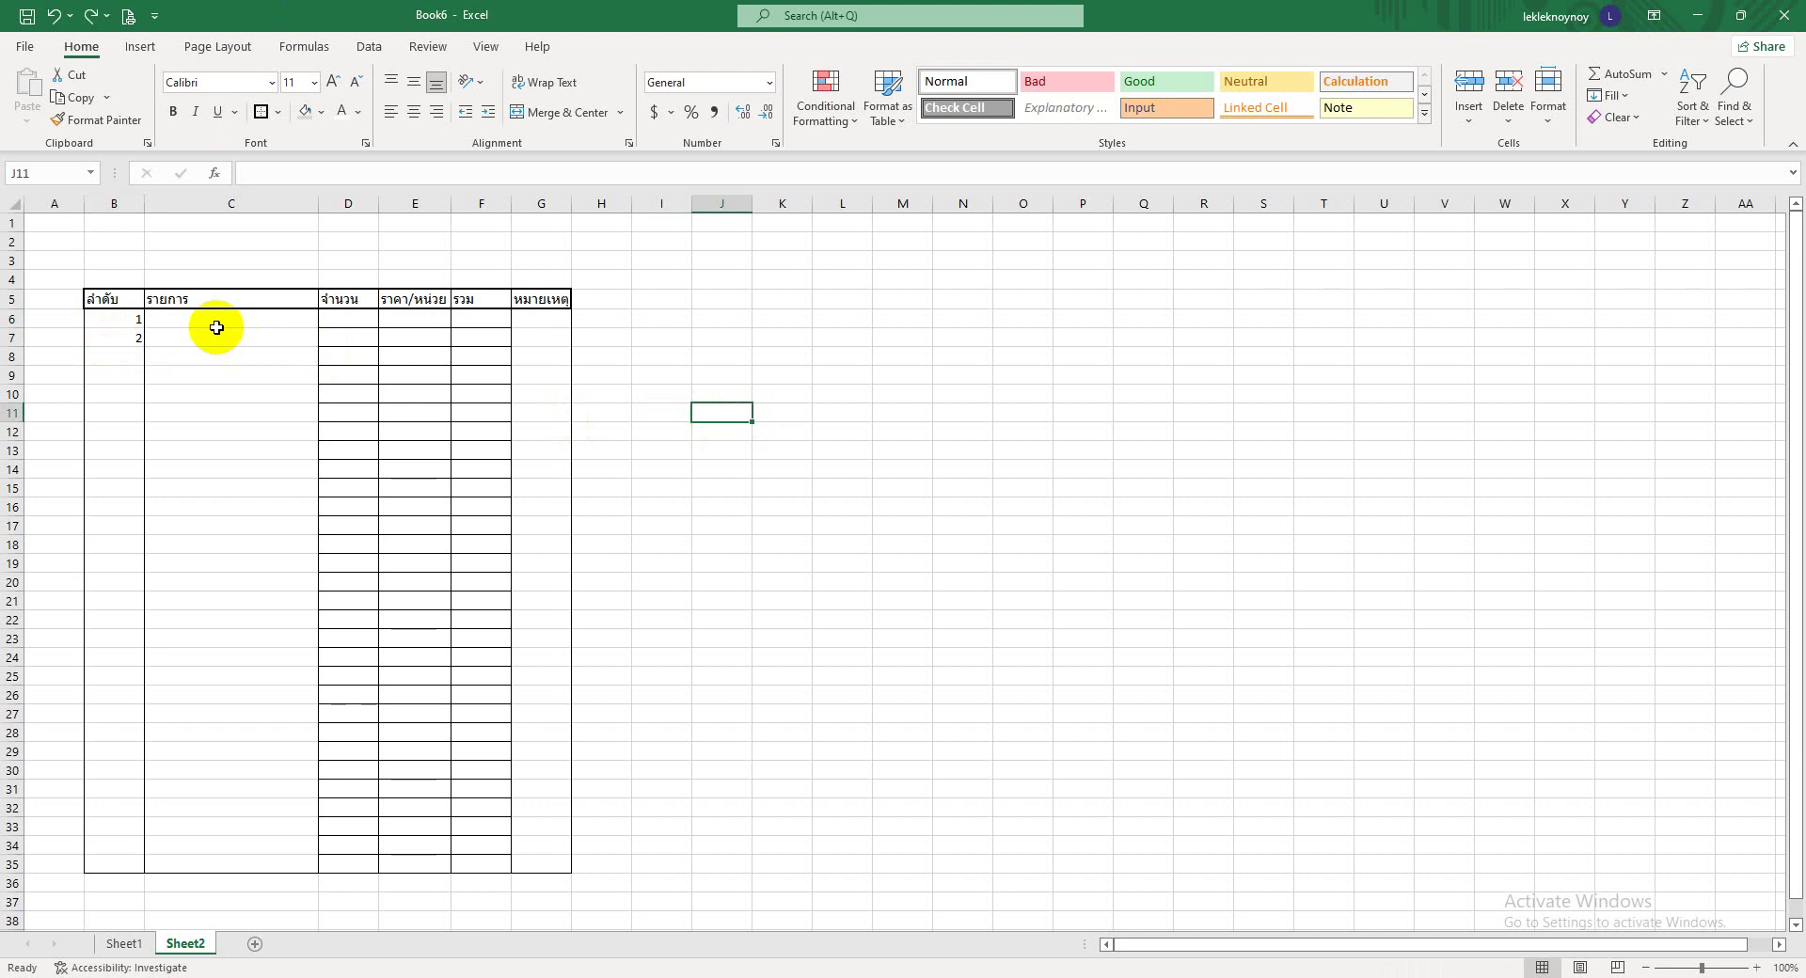
drag(122, 321, 114, 346)
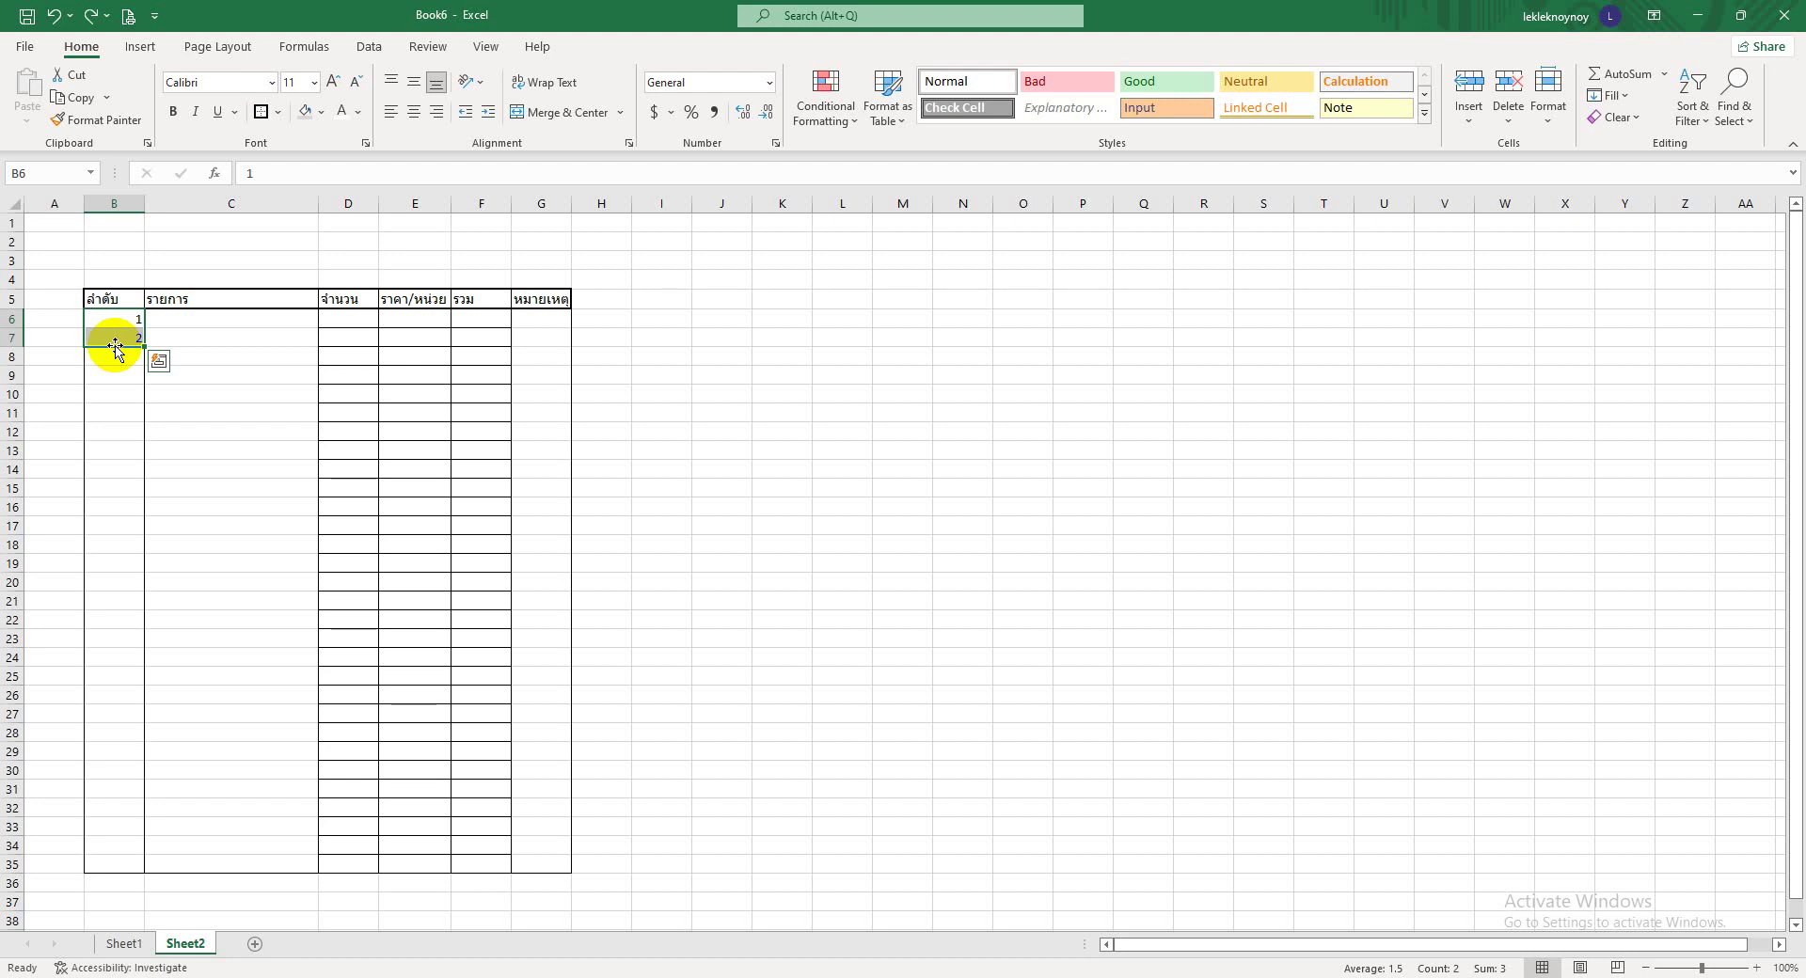
click(216, 394)
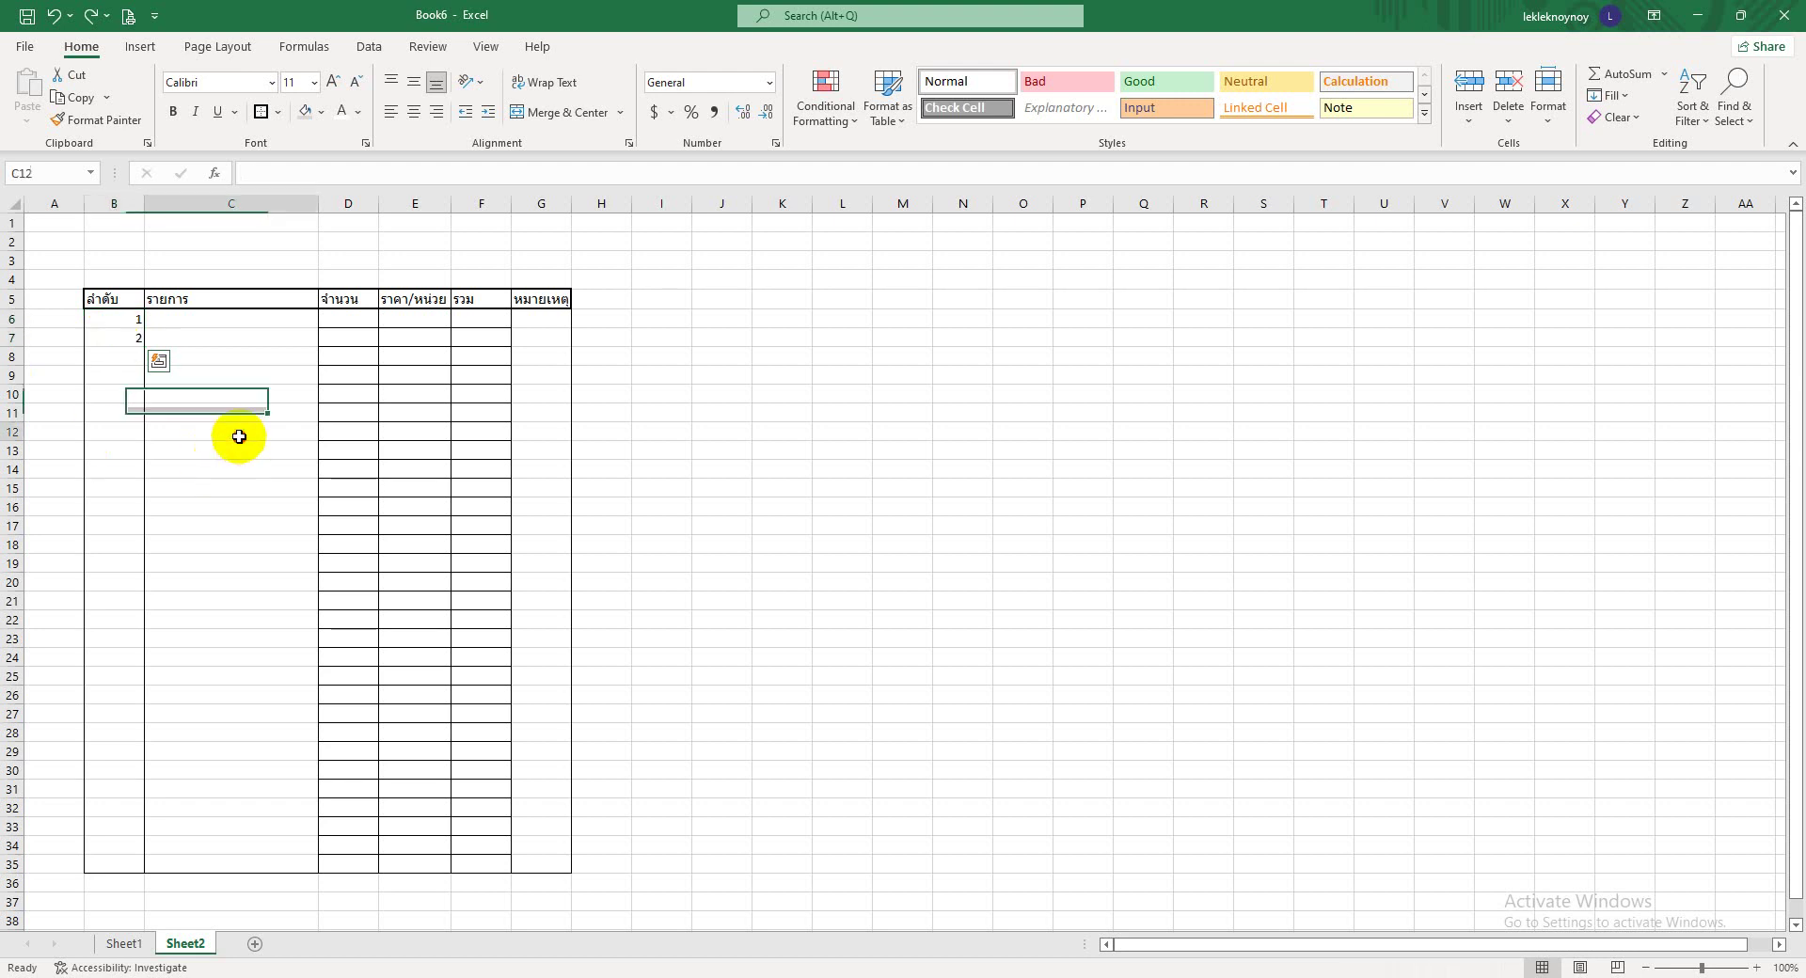
click(125, 324)
drag(126, 325, 125, 329)
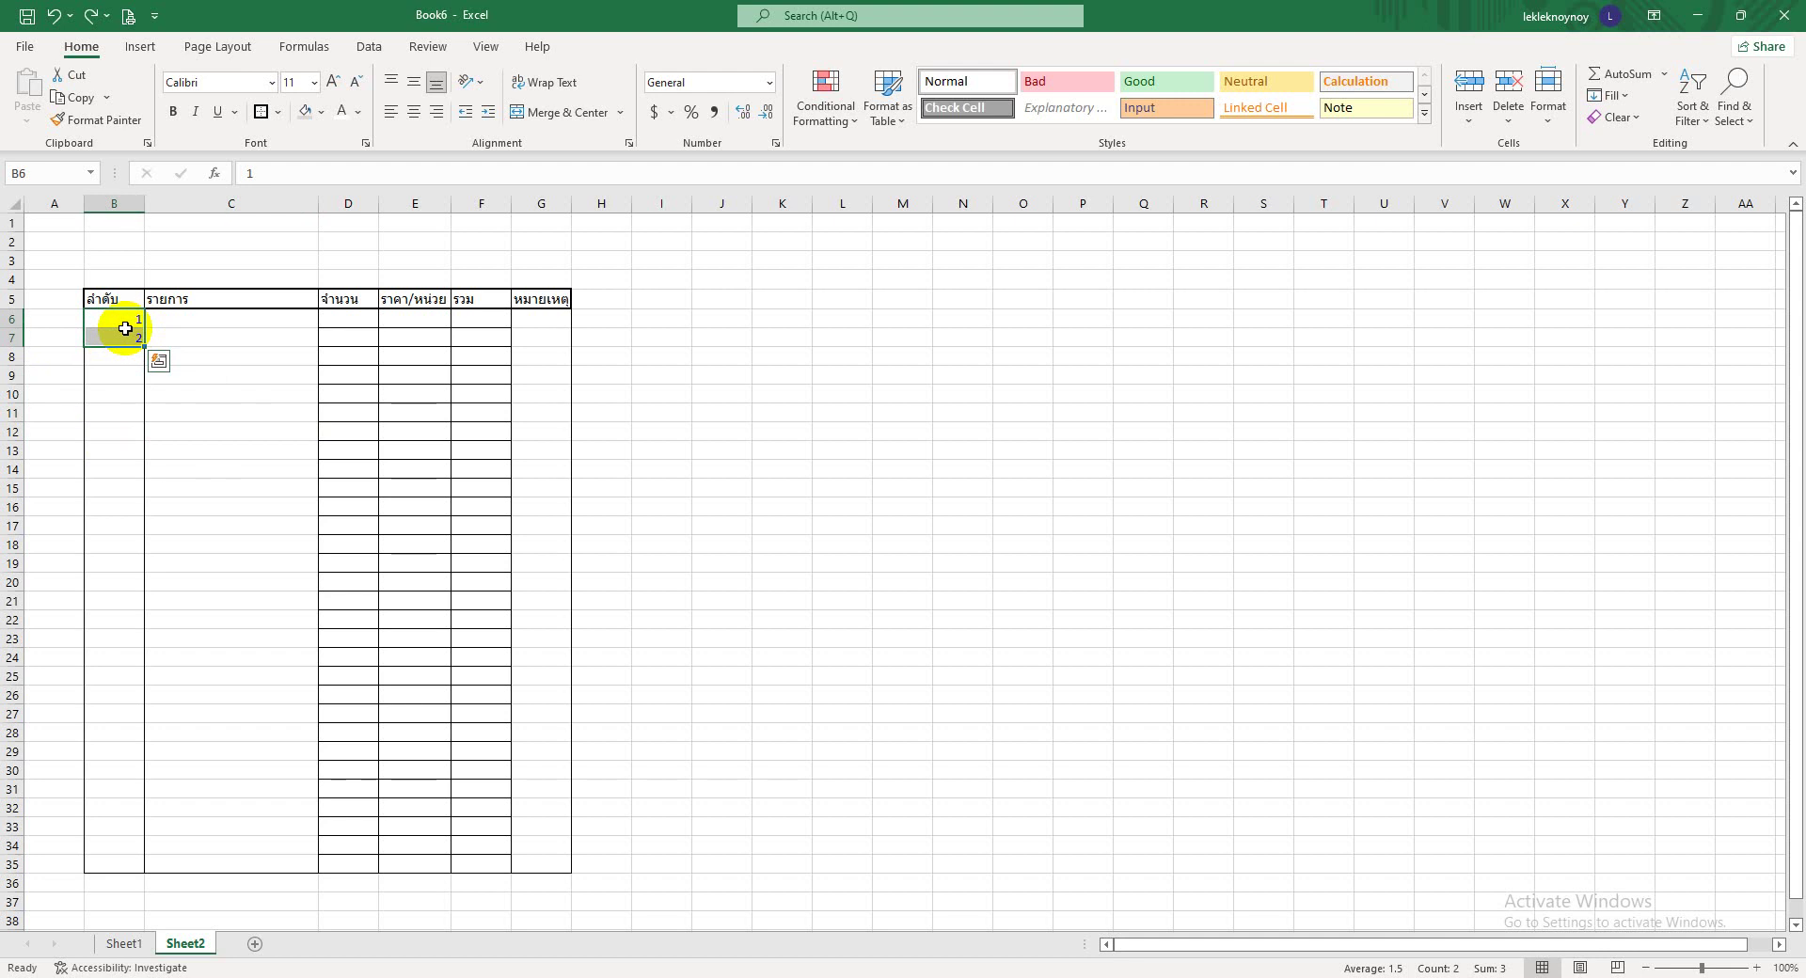
- Fill the numbers 1 to 30 down B6:B35 and centre them
drag(143, 346, 175, 879)
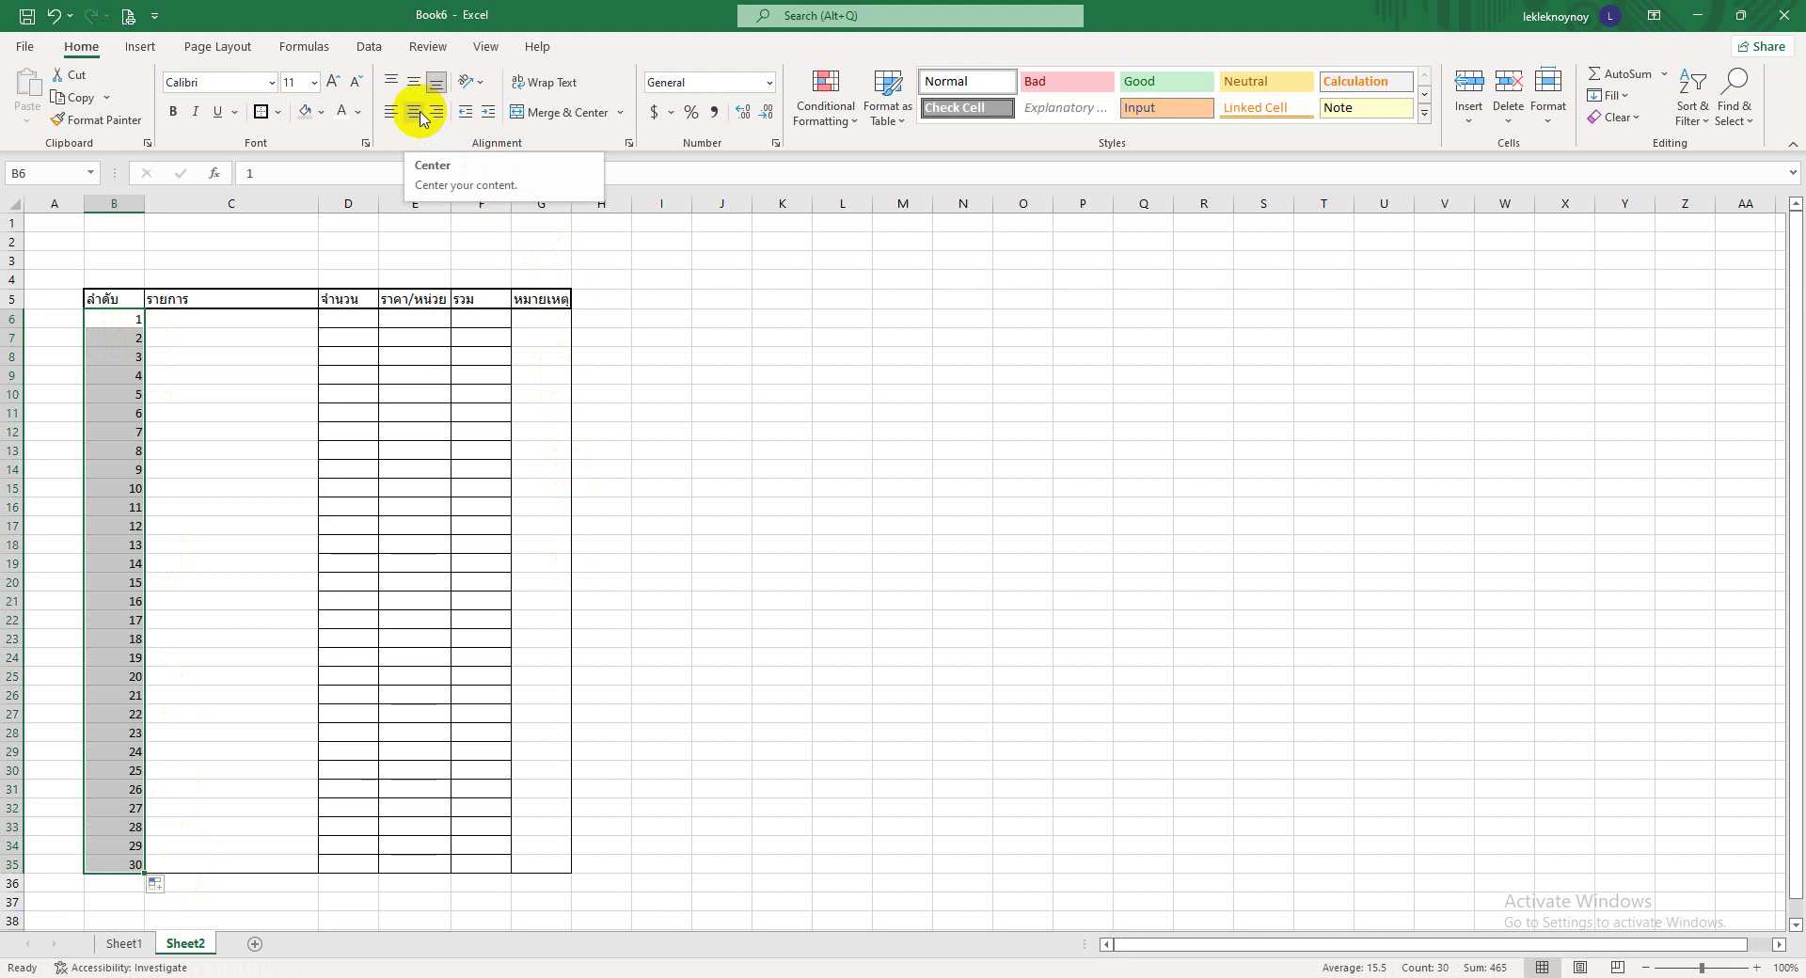
click(420, 114)
click(304, 649)
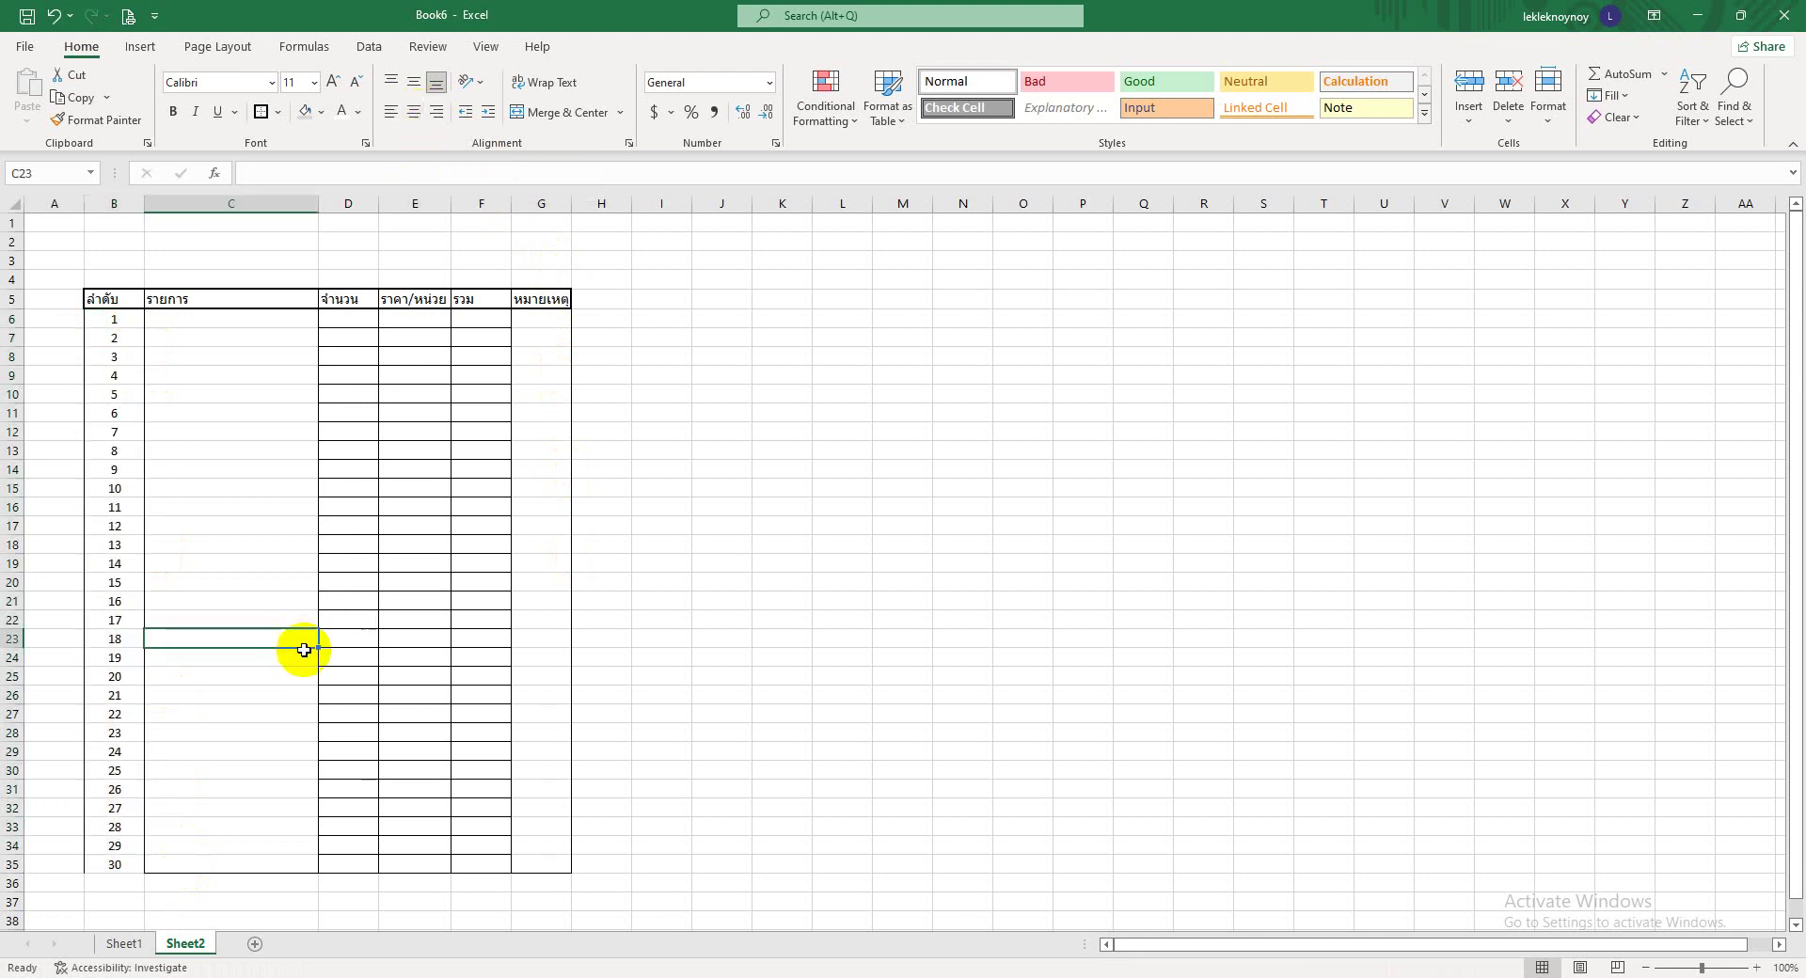
drag(941, 826, 919, 800)
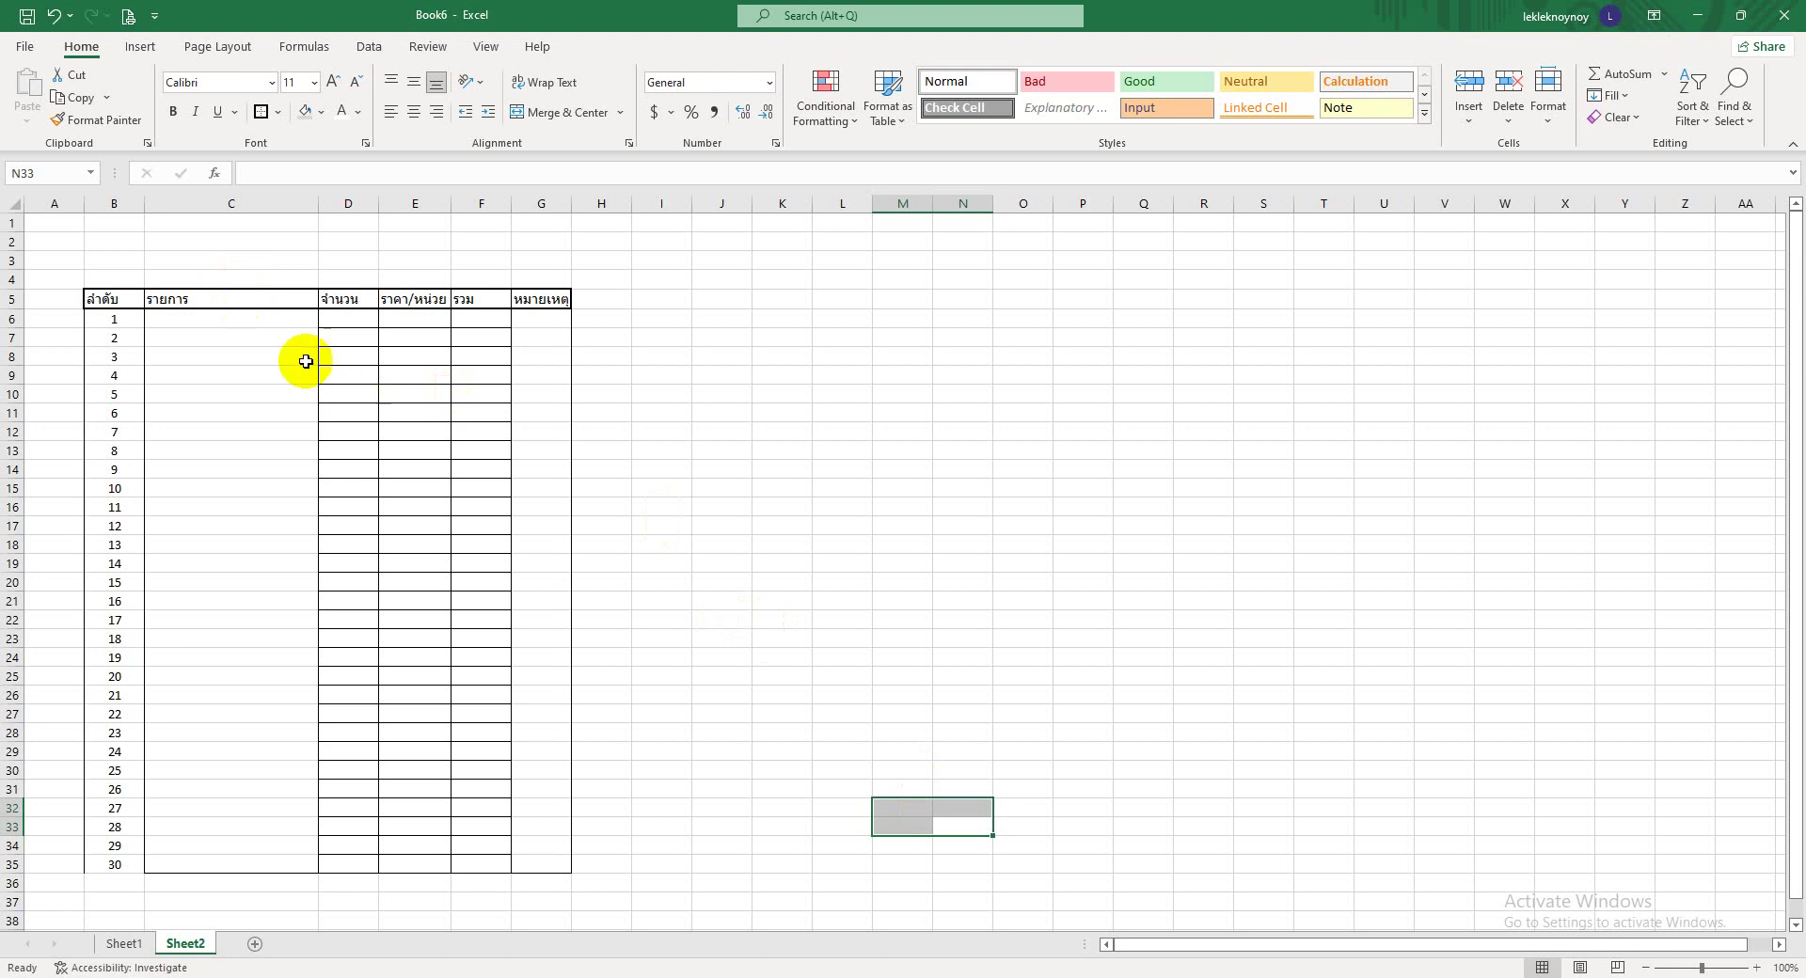
- Type the item names เต่าตาเต่, ตกเต้เตก and ตกร่เตก้ into C6:C8
click(237, 321)
text(เต่า)
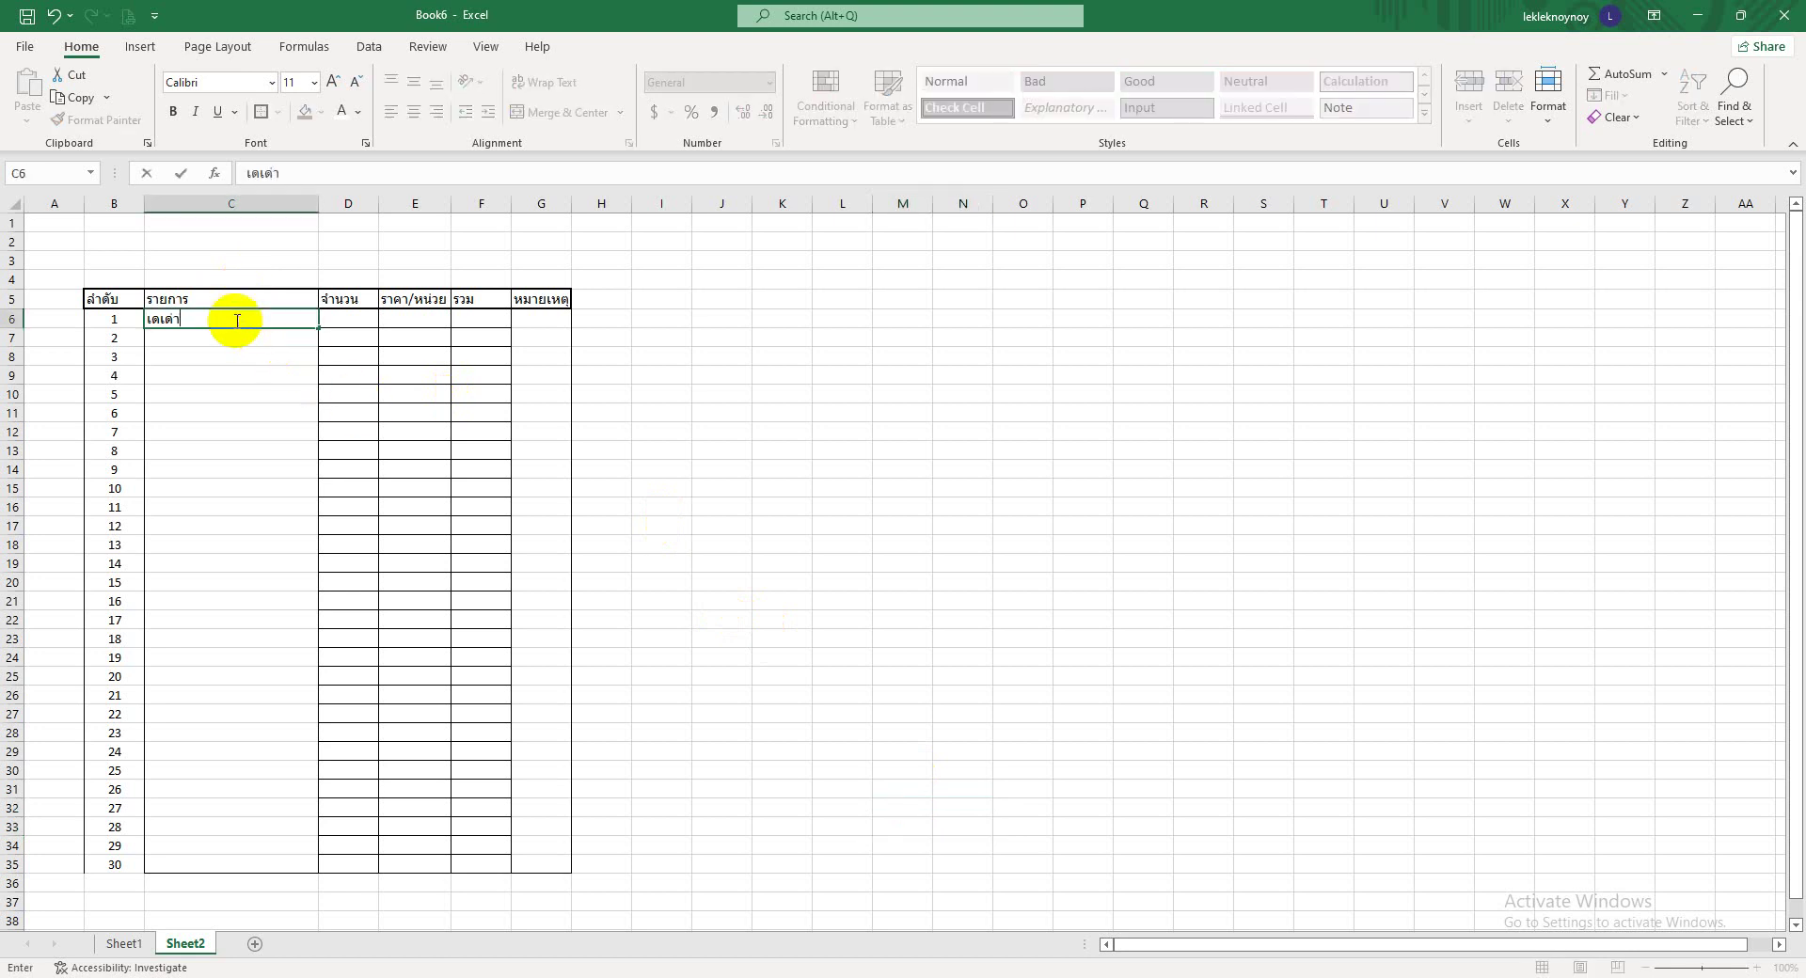
text(ตาเต่)
key(Return)
text(ตกเต้เตก)
key(Return)
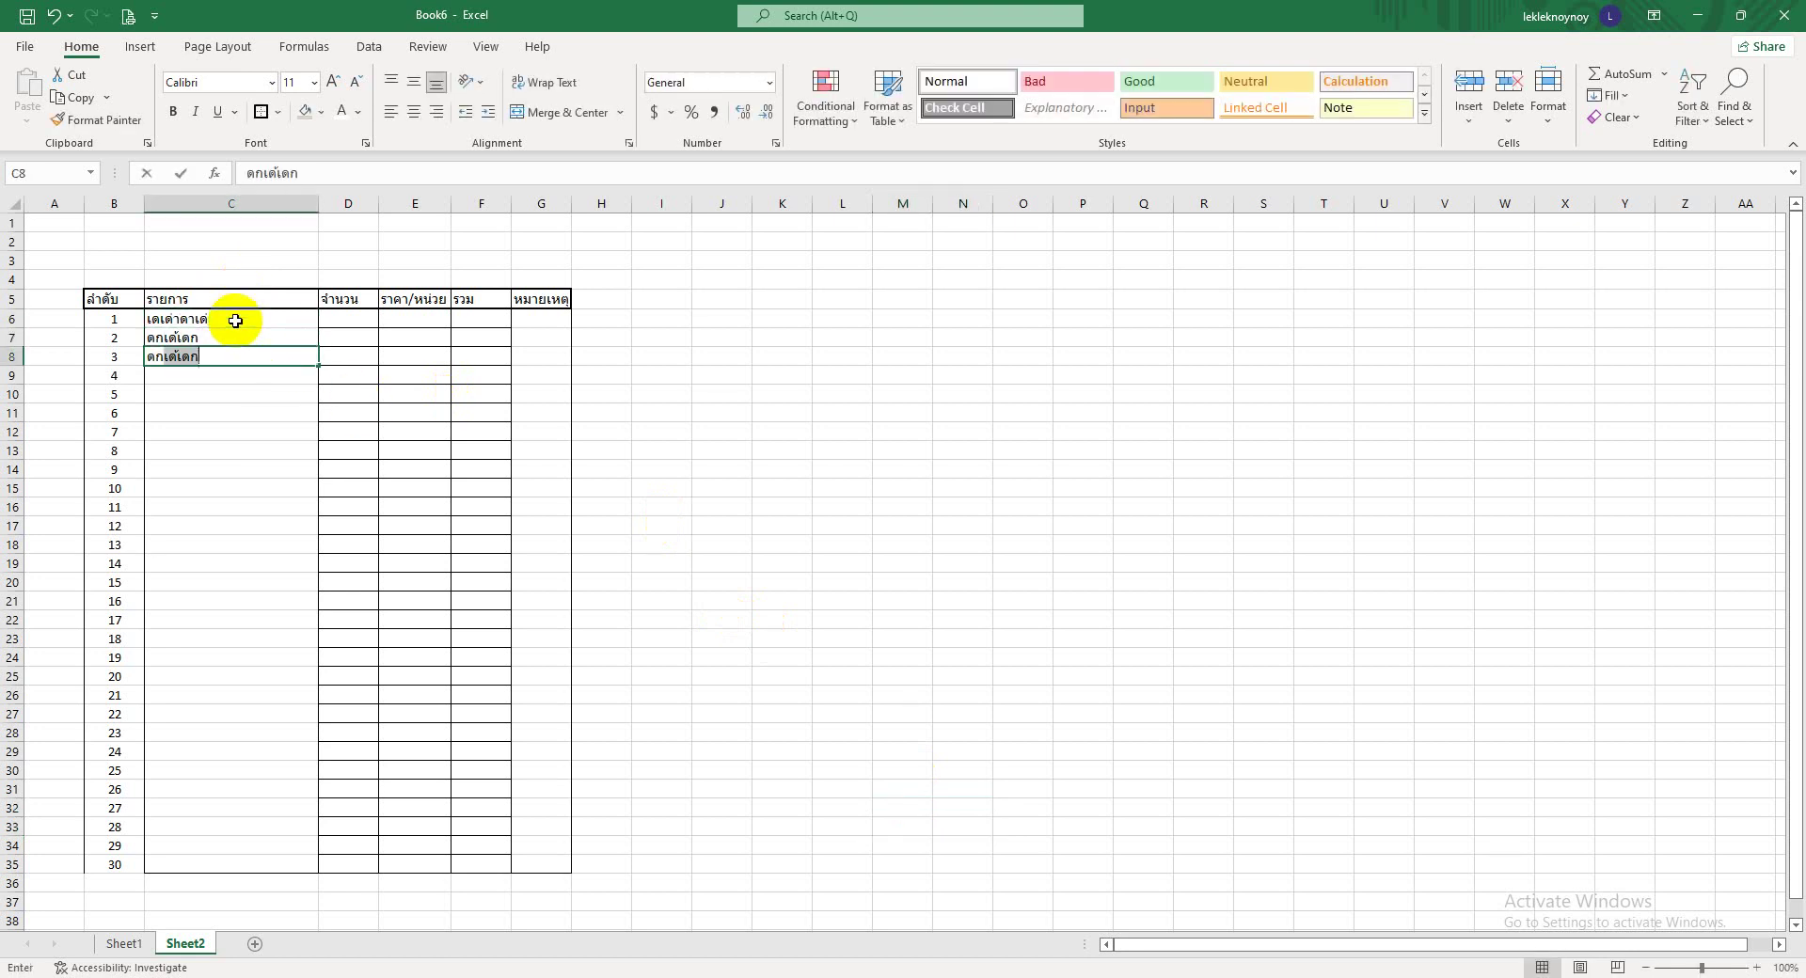
text(ตกร่เตก้)
key(Return)
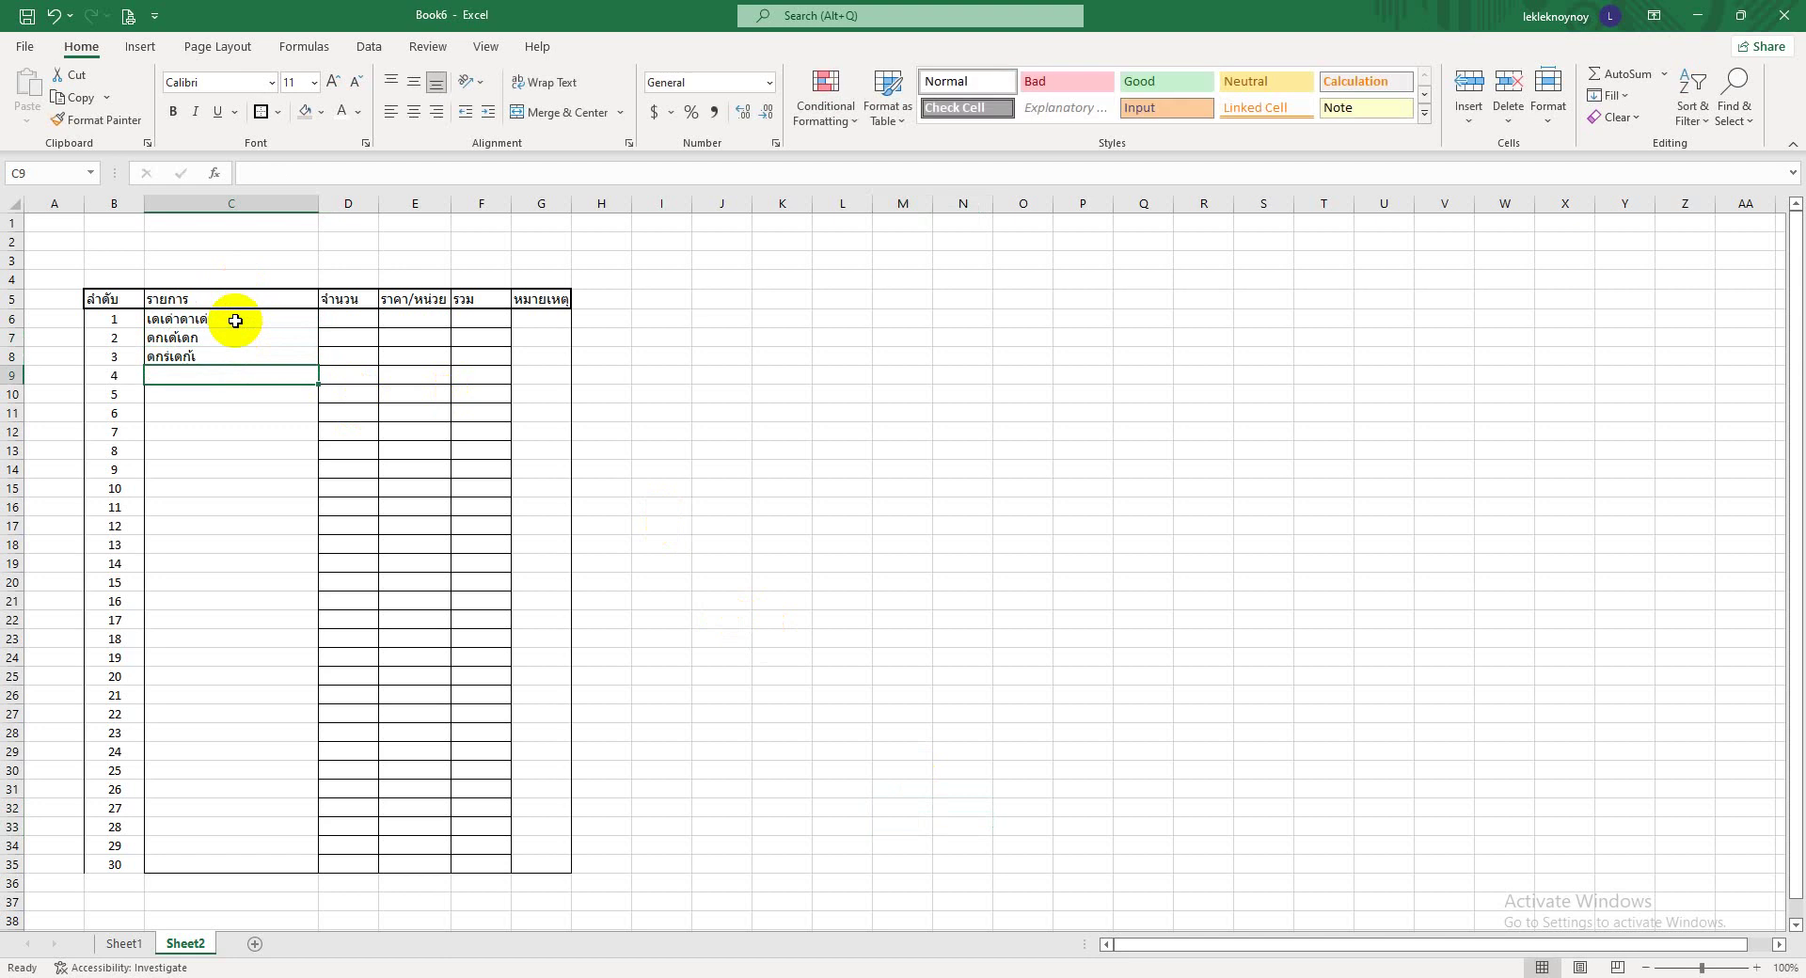
click(778, 396)
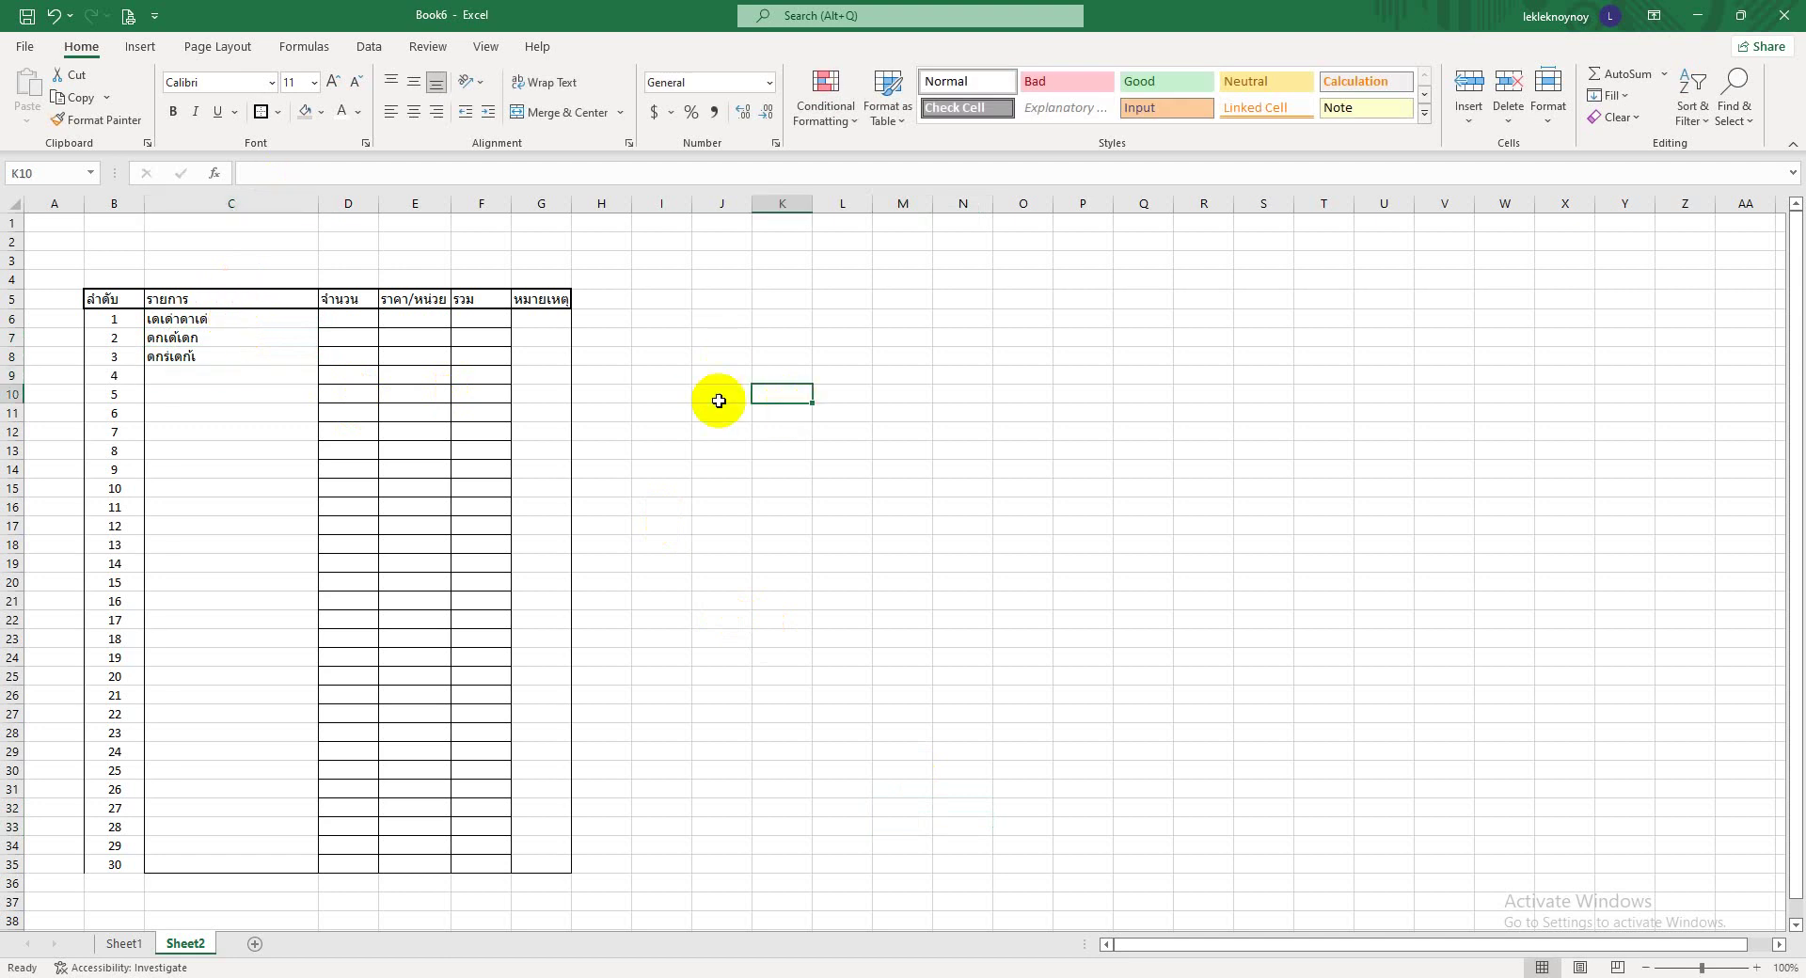
drag(99, 298, 572, 302)
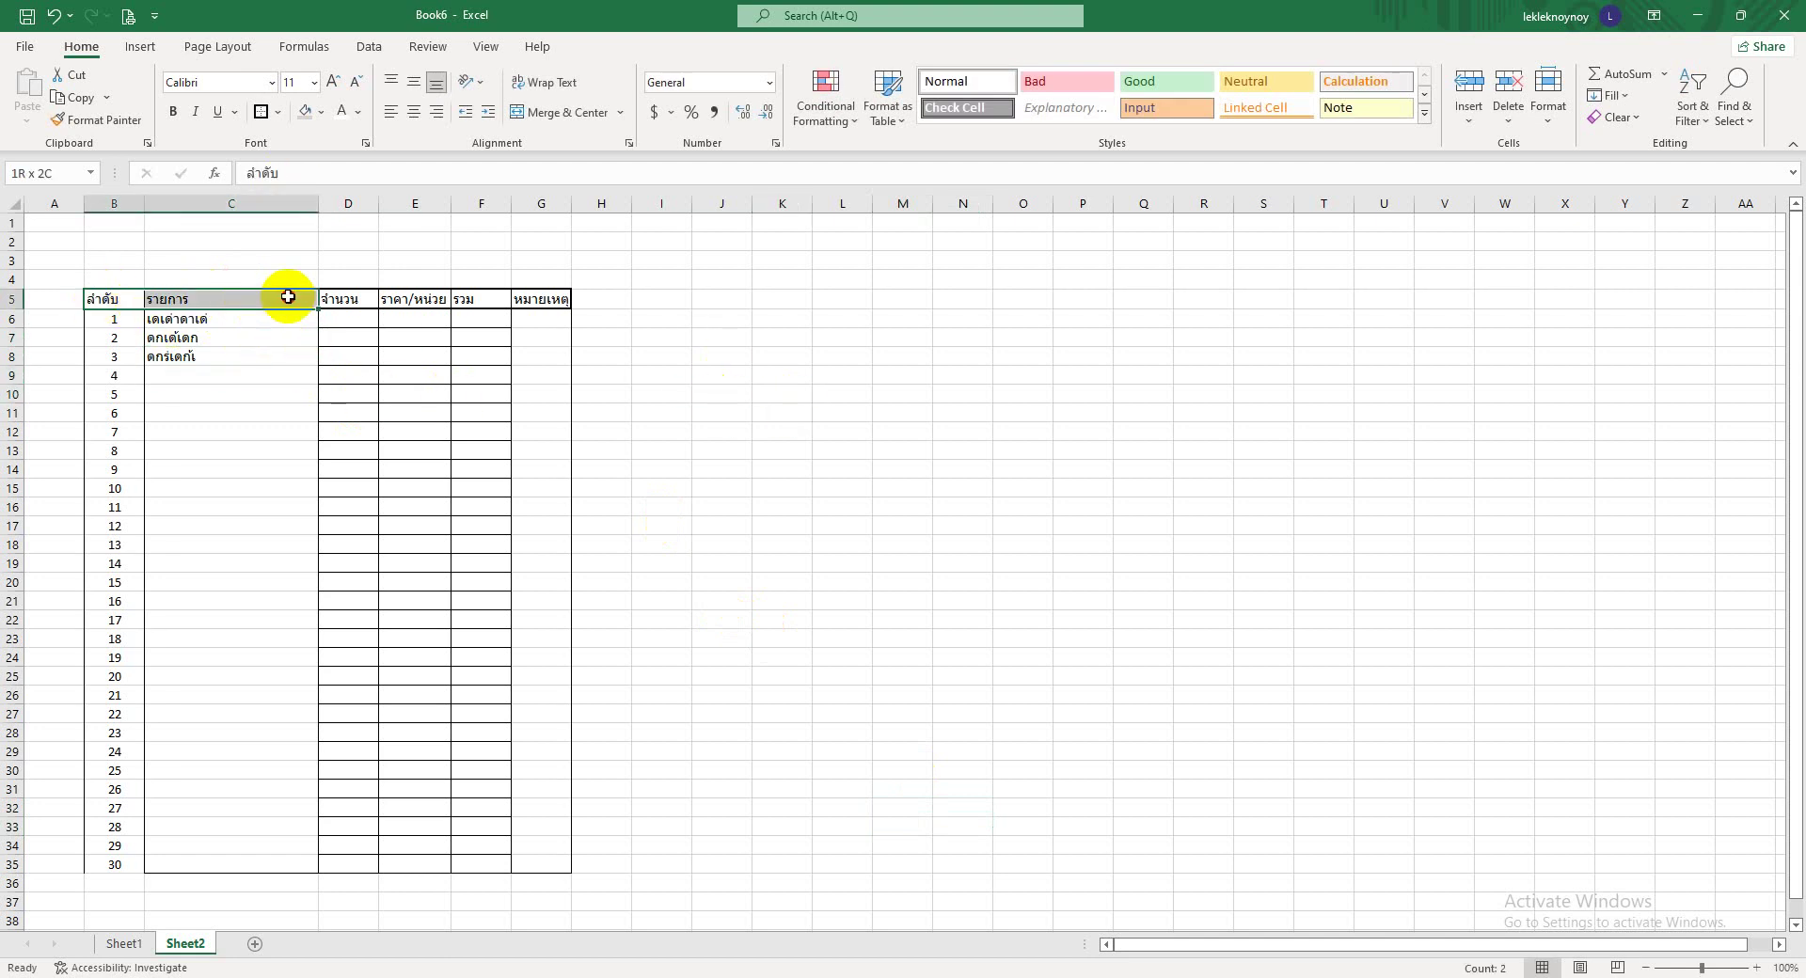
- Center the six Thai header titles in B5:G5, then deselect the header row
click(413, 112)
click(735, 280)
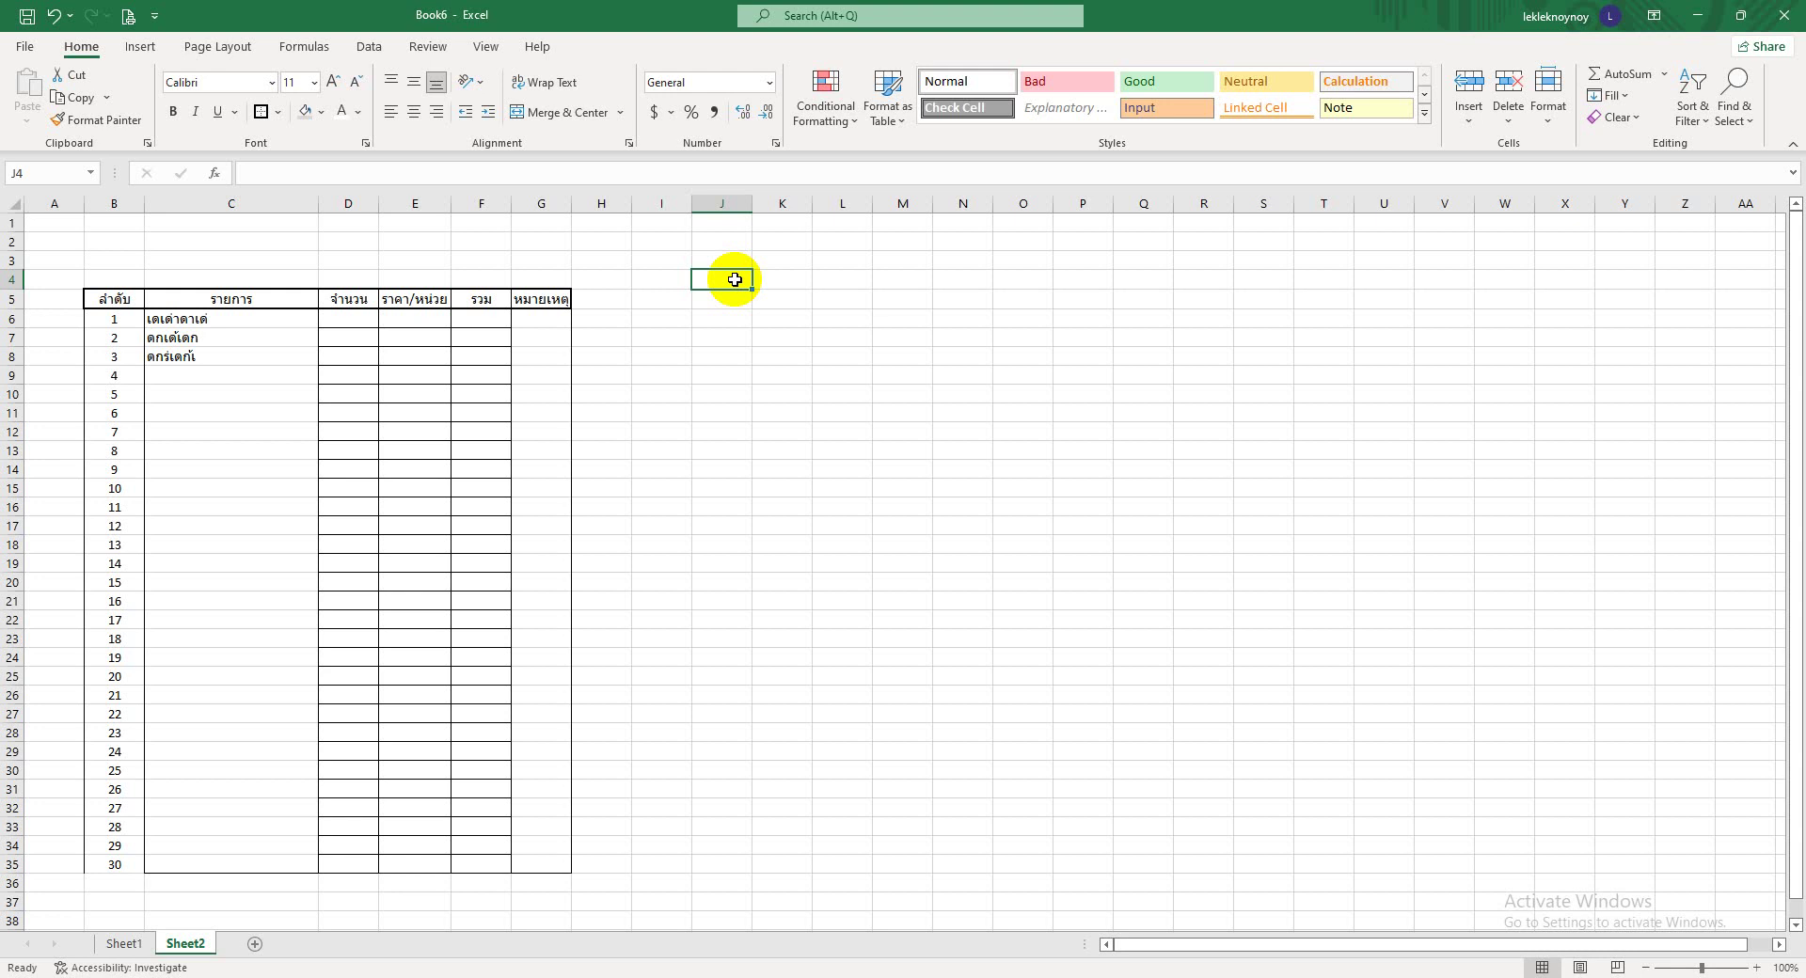
click(1192, 505)
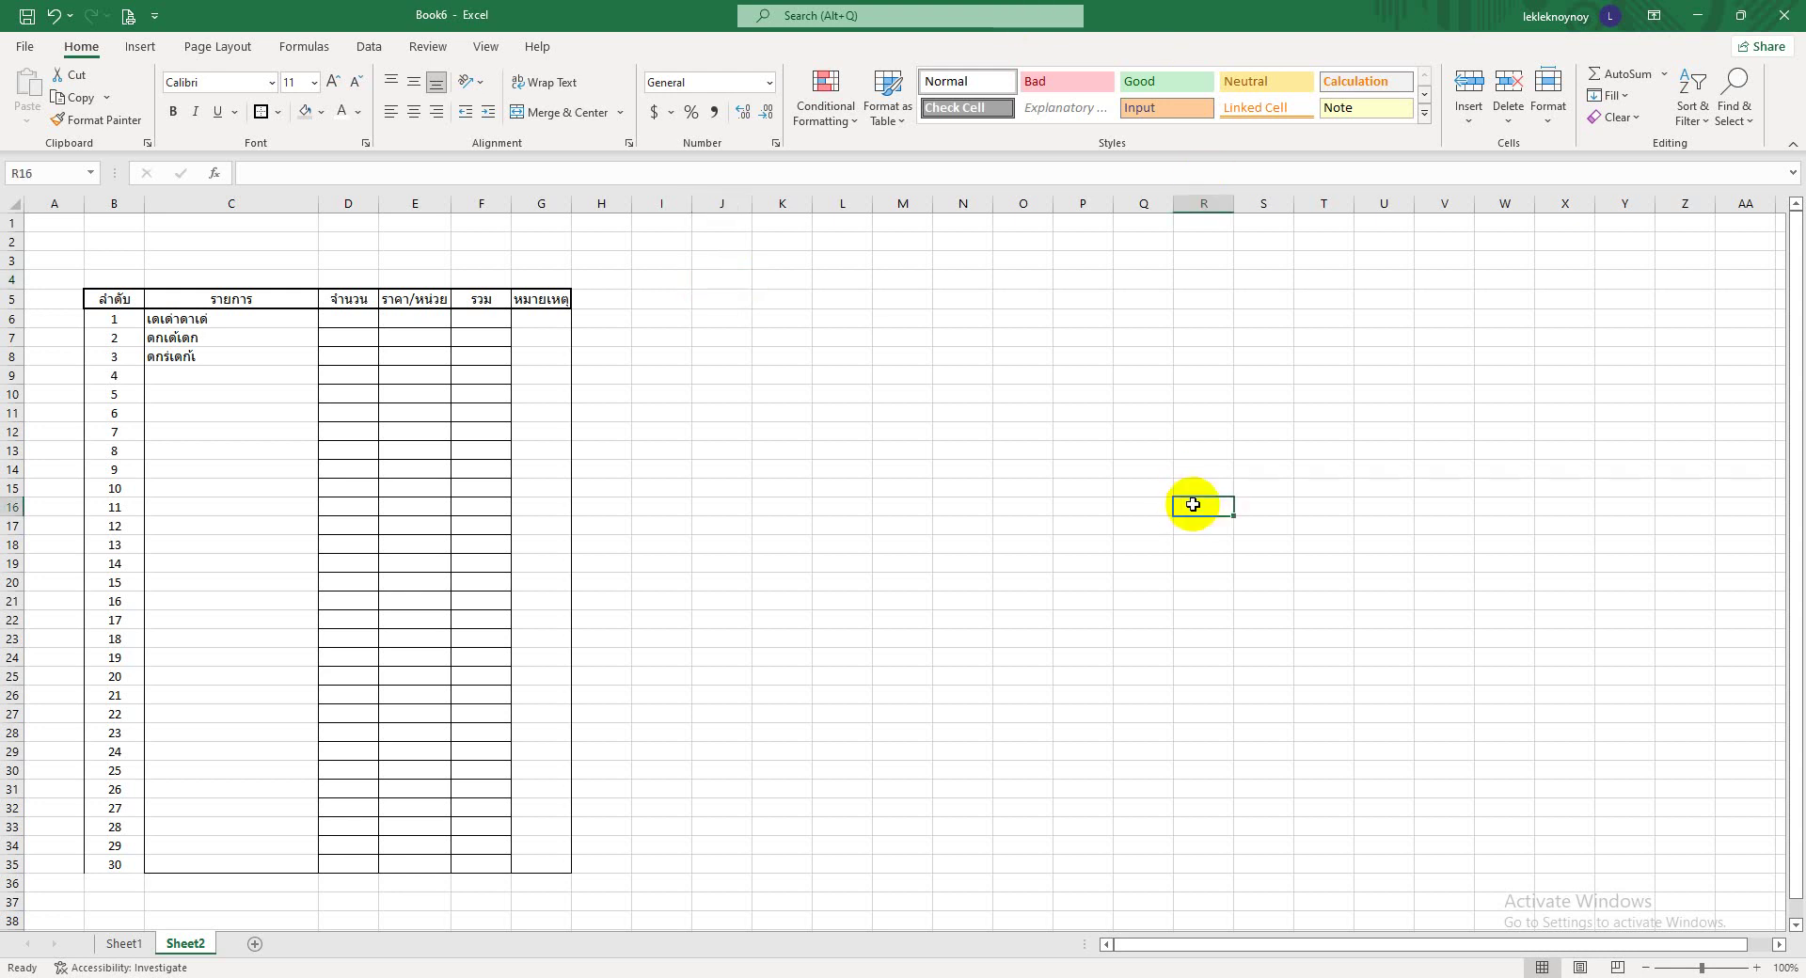